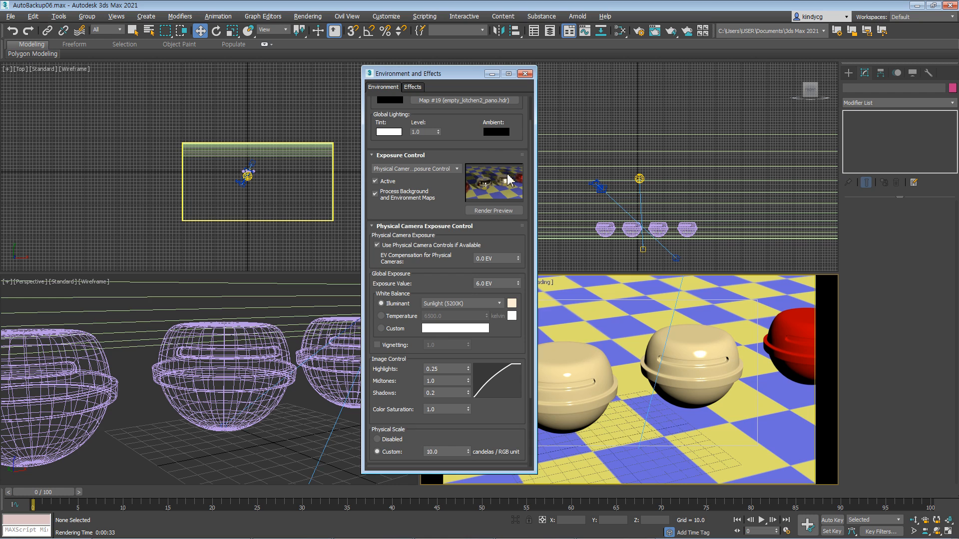
Activate the camera viewport and refresh the exposure preview with the current Physical Camera Exposure Control.
right_click(643, 323)
click(610, 328)
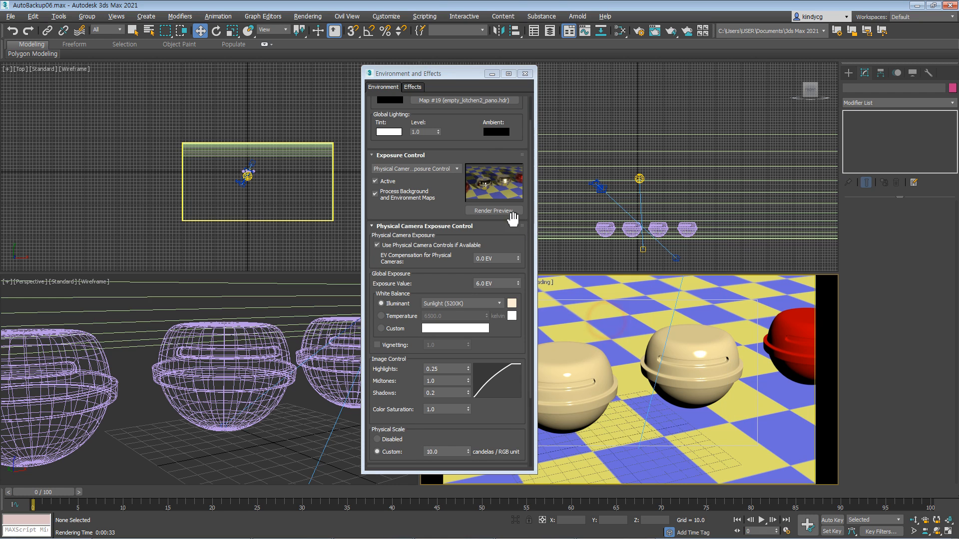
click(493, 210)
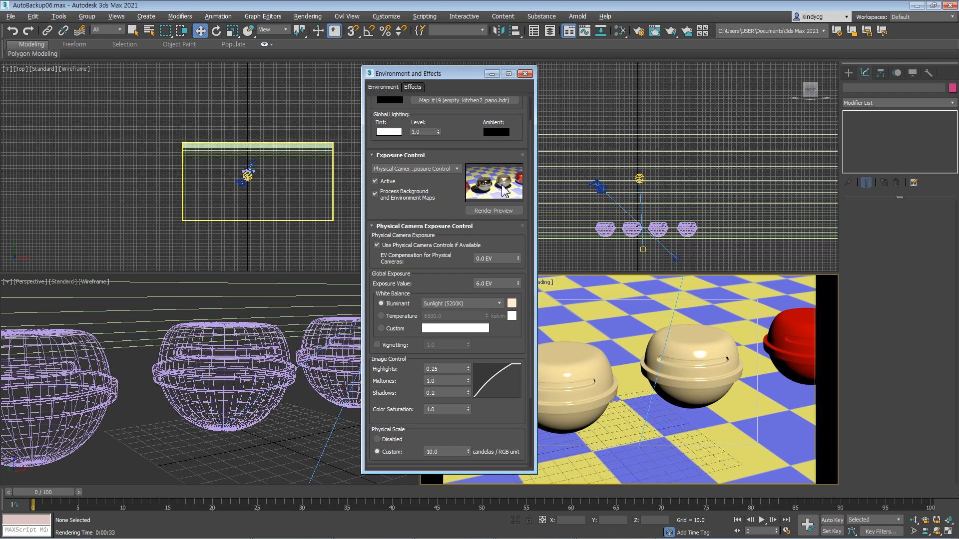
Set the scene to no exposure control and render the exposure preview of the camera view.
click(436, 169)
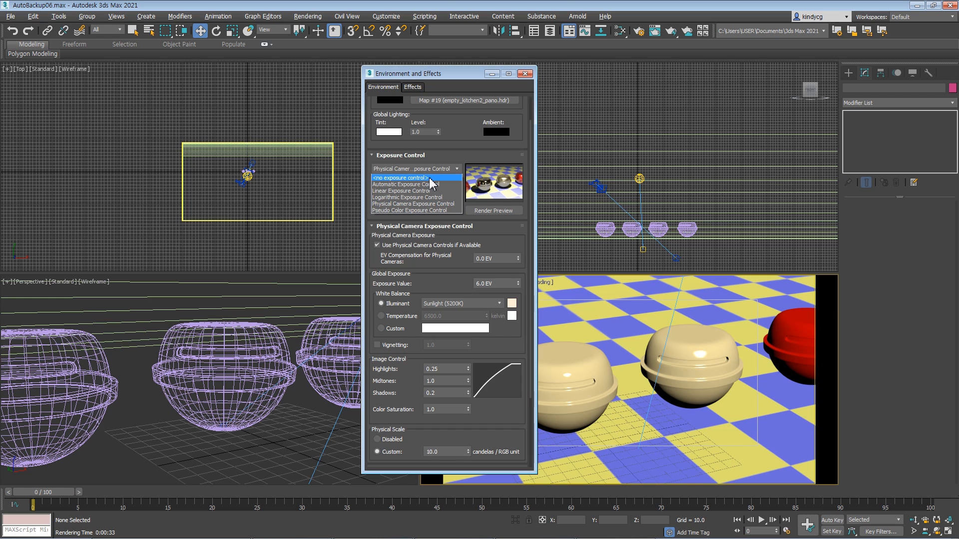
click(427, 179)
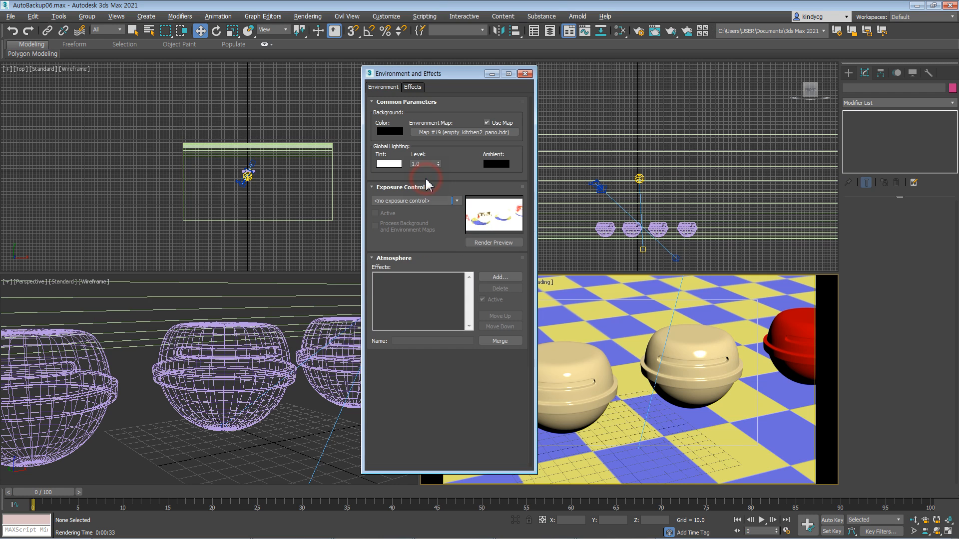
click(506, 243)
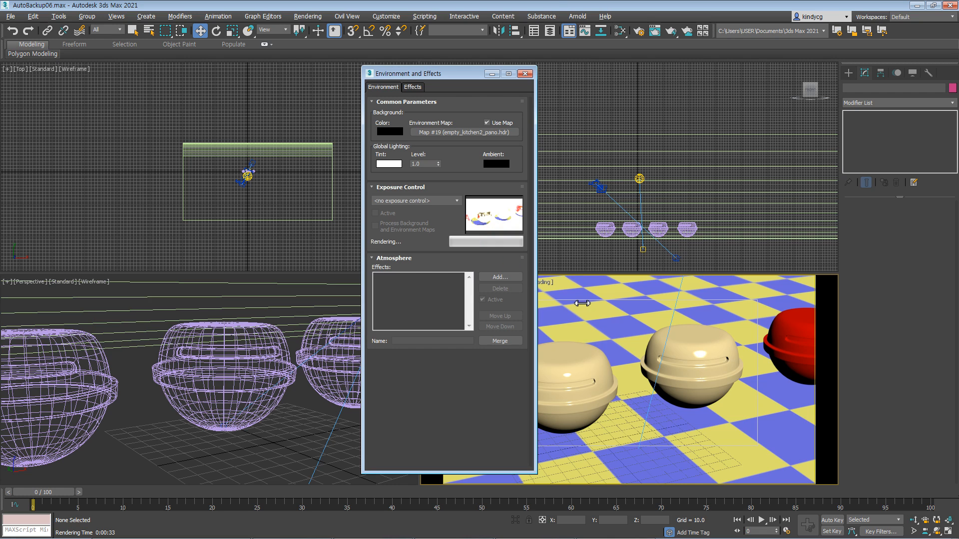
right_click(659, 301)
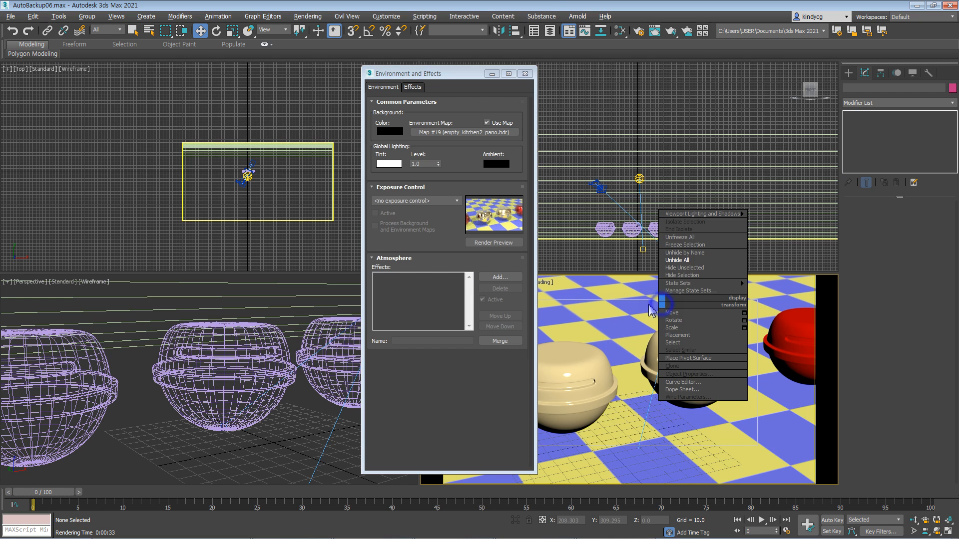
Select the target light, switch the scene to Automatic Exposure Control and render the exposure preview.
click(640, 177)
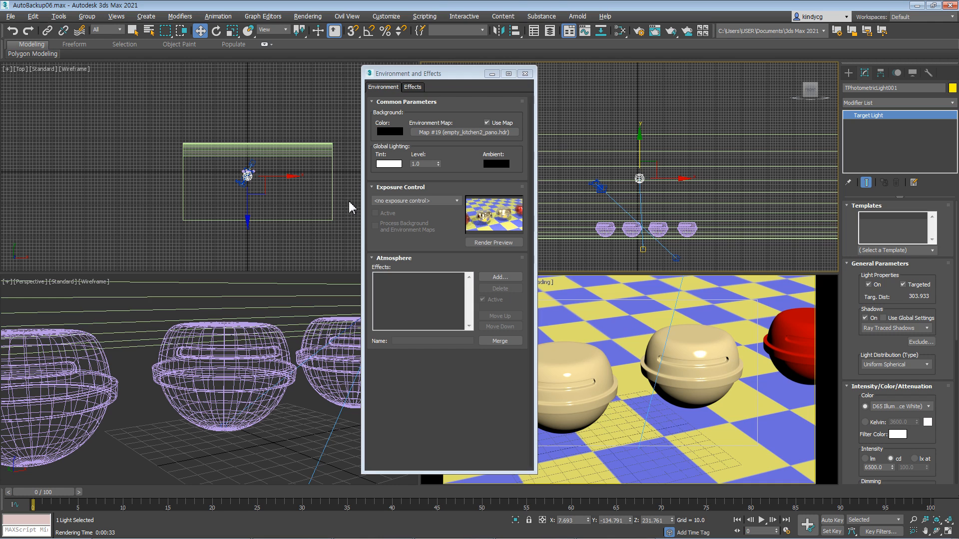
click(418, 202)
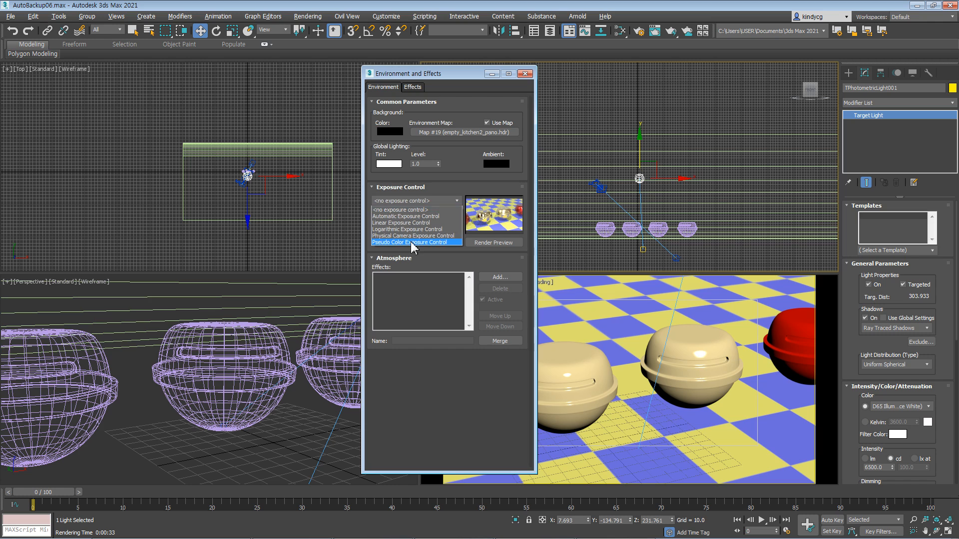
click(392, 217)
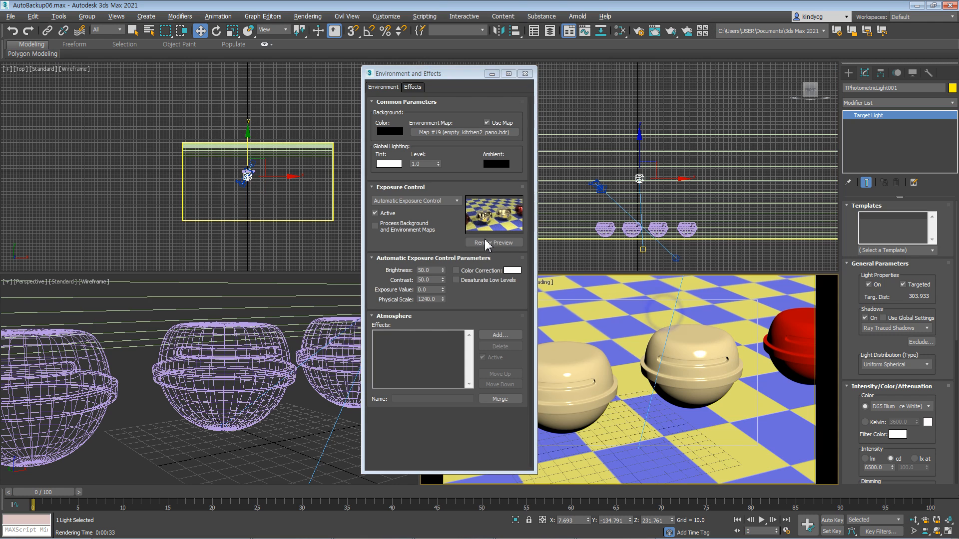
click(494, 242)
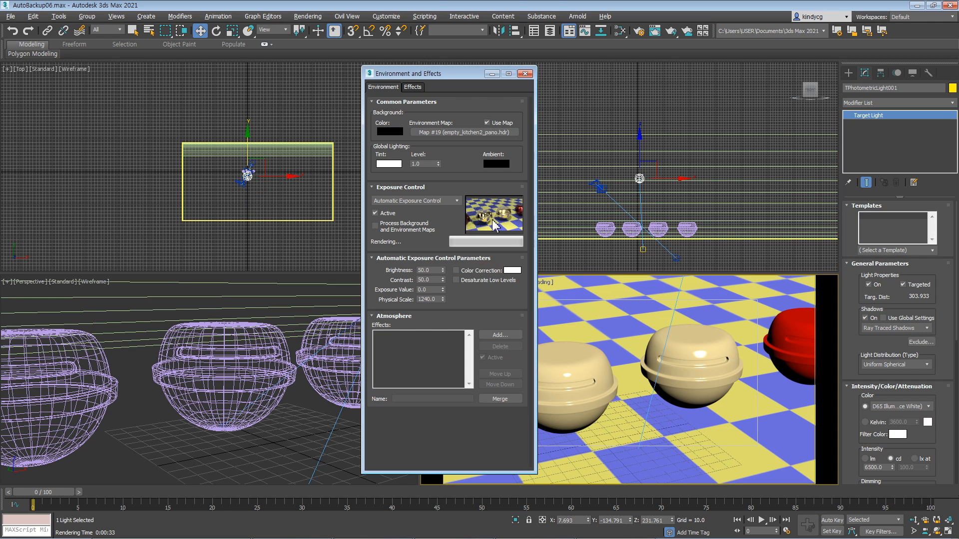
Try Linear Exposure Control and Logarithmic Exposure Control in turn for the scene.
click(439, 201)
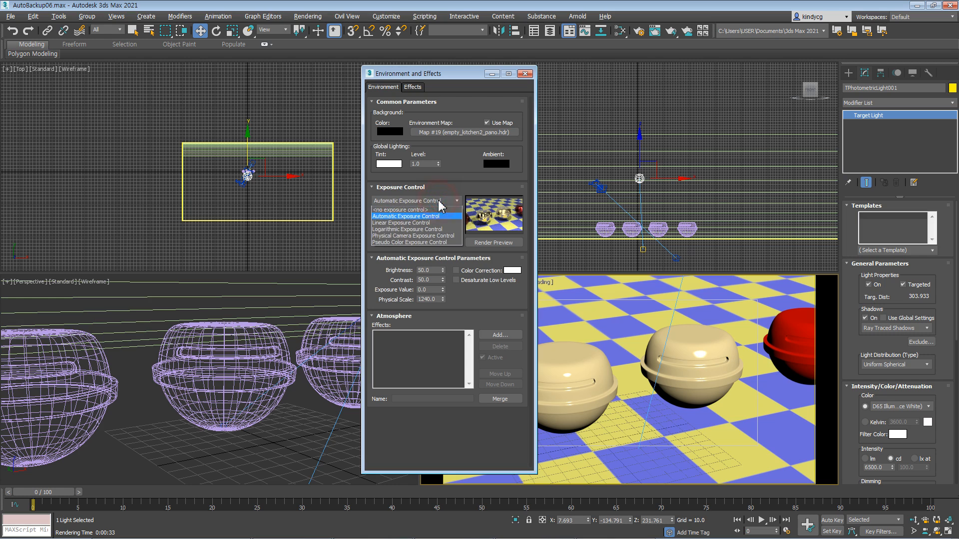
click(435, 223)
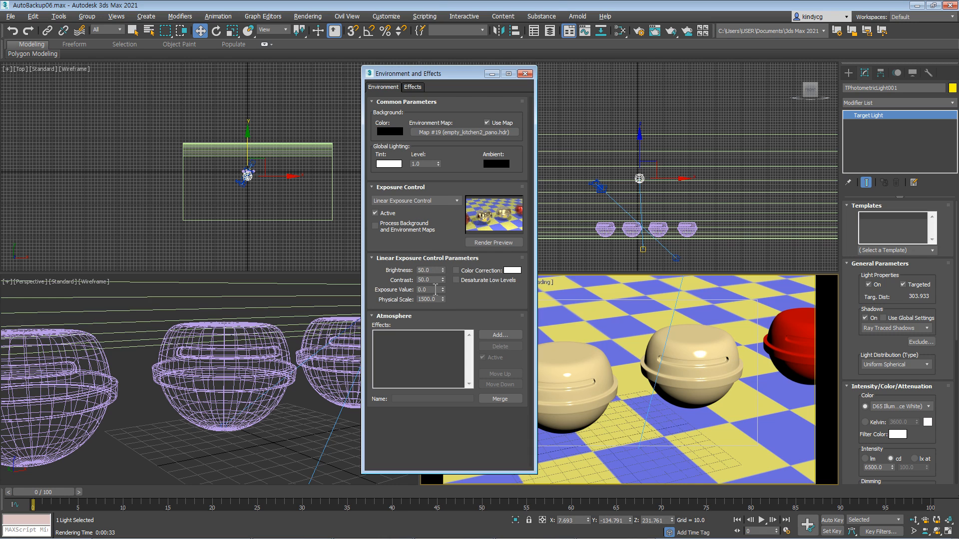
click(448, 202)
click(431, 230)
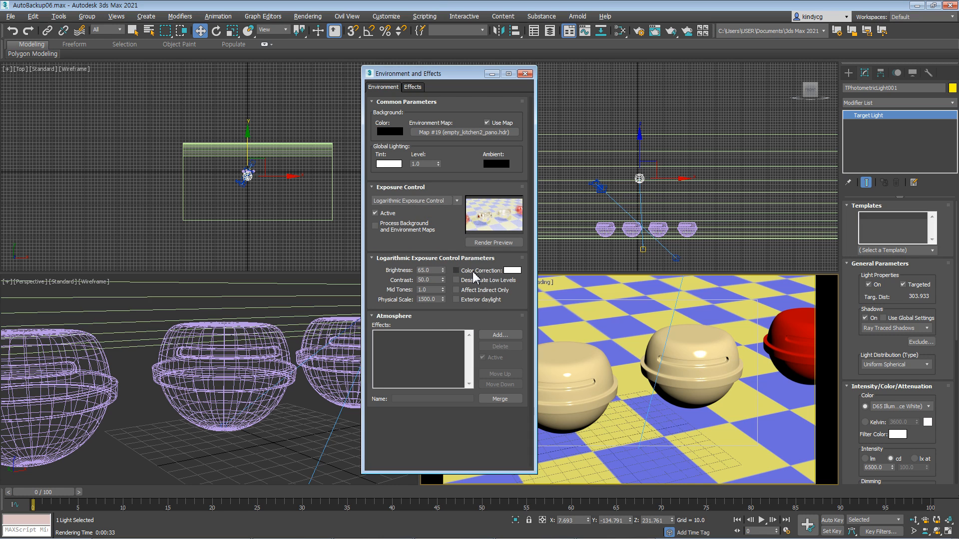
Switch the scene to Physical Camera Exposure Control with a global exposure value of 6.0 EV.
click(435, 202)
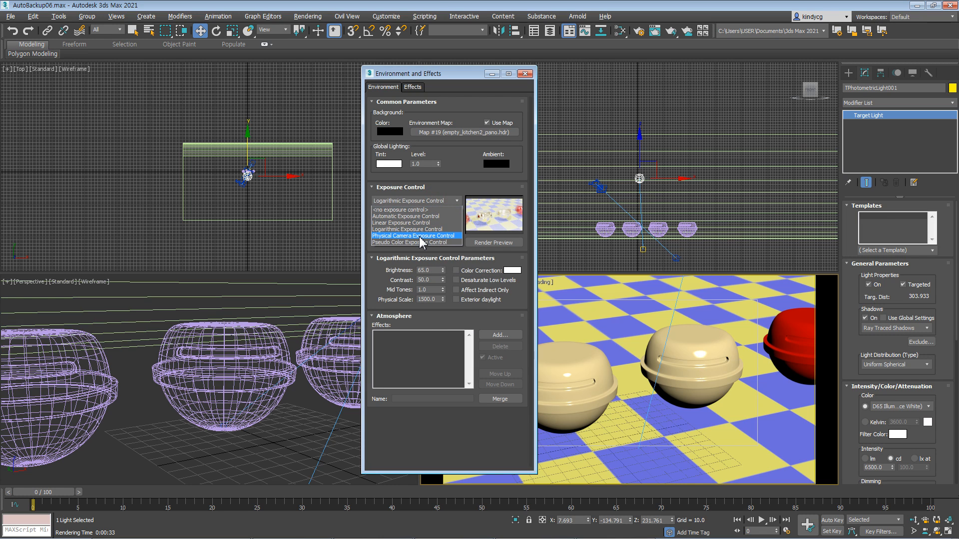
click(420, 237)
scroll(390, 245, down, 2)
drag(374, 256, 375, 233)
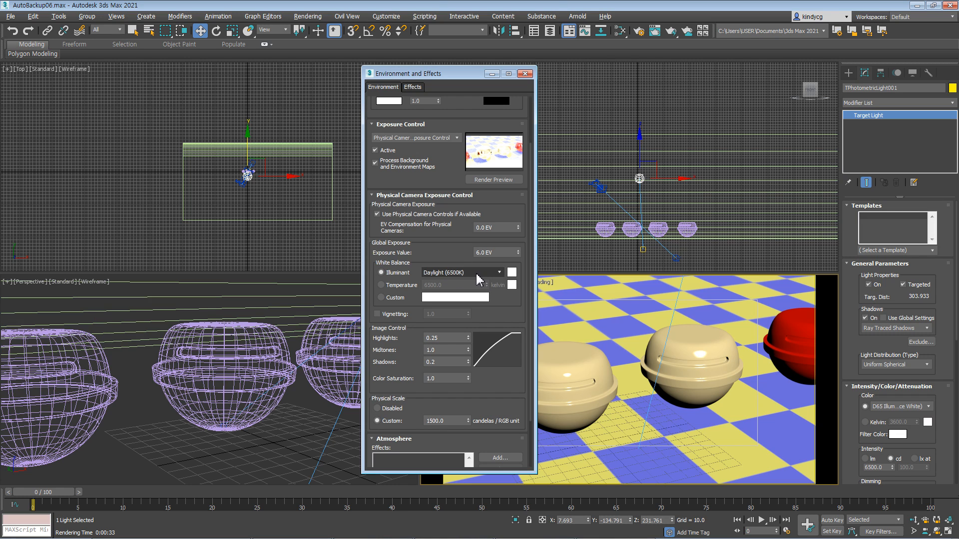
scroll(417, 261, down, 1)
double_click(481, 223)
text(6)
click(494, 220)
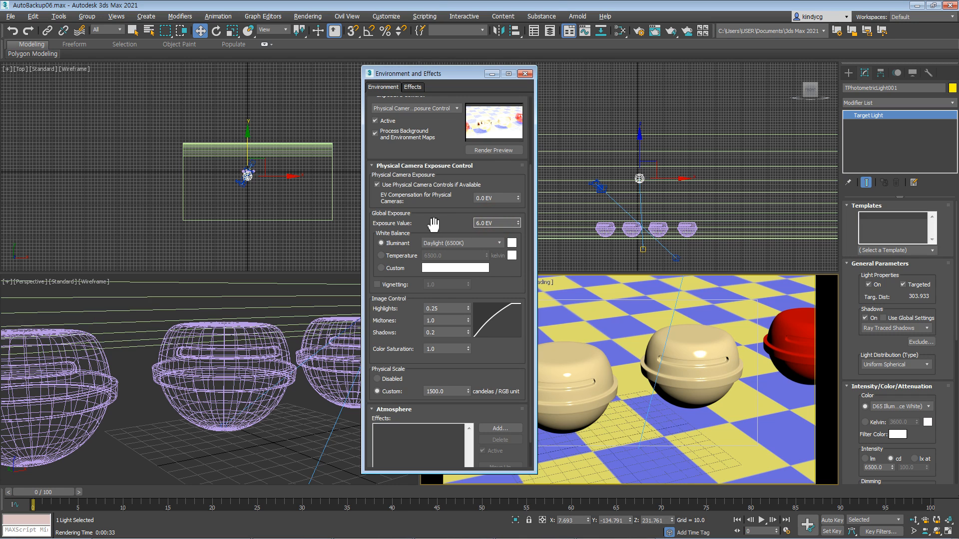
Set the custom physical scale to 200 candelas per RGB unit.
mouse_move(415, 222)
mouse_down()
mouse_move(415, 196)
mouse_move(447, 163)
mouse_up()
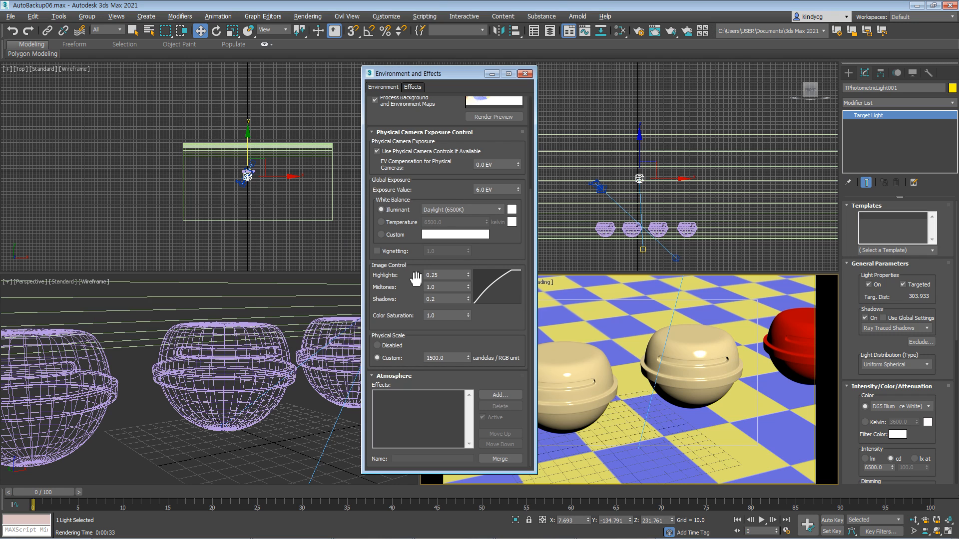
click(382, 253)
click(382, 253)
double_click(453, 358)
key(Return)
drag(418, 114, 414, 185)
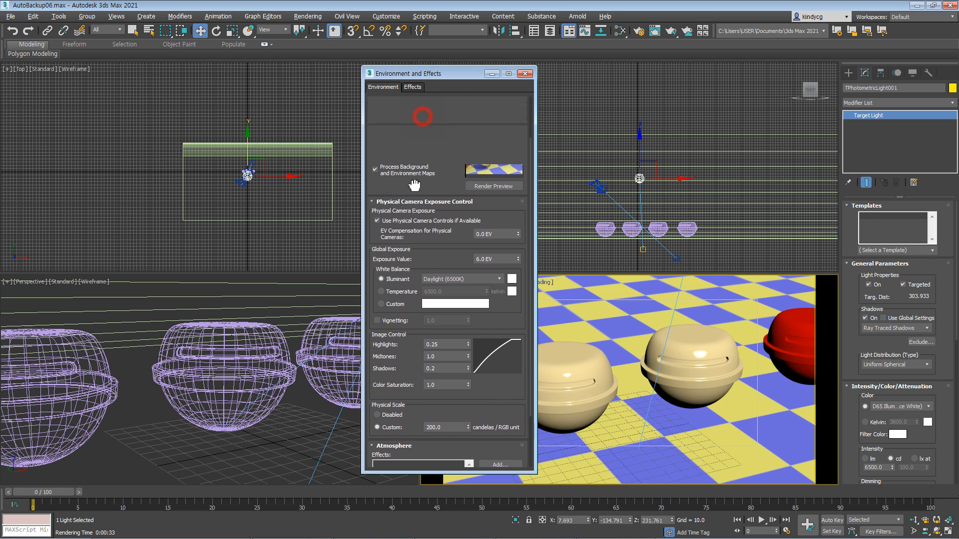
Disable the physical scale, test-render the camera view, and close the render after cancelling it.
click(387, 418)
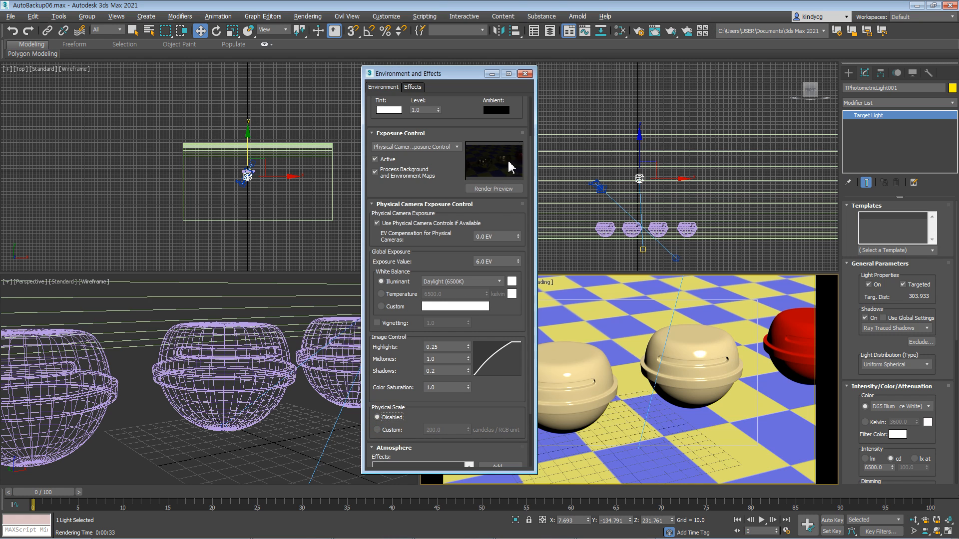
click(592, 255)
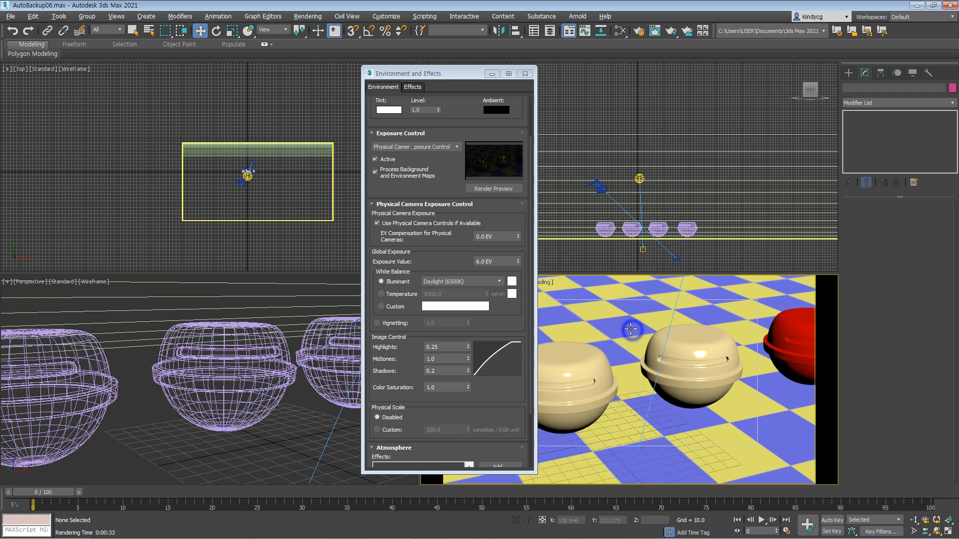
key(shift+q)
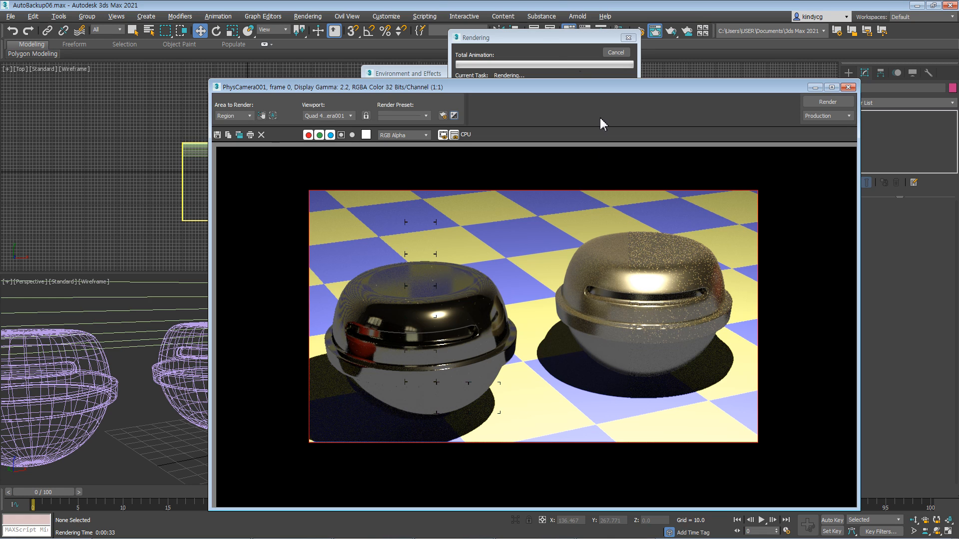
click(617, 54)
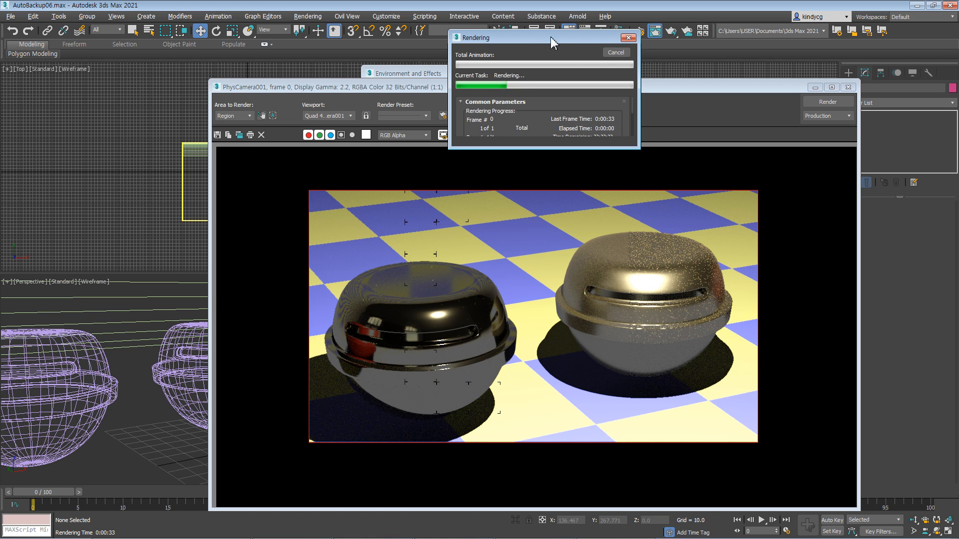
click(619, 53)
click(848, 88)
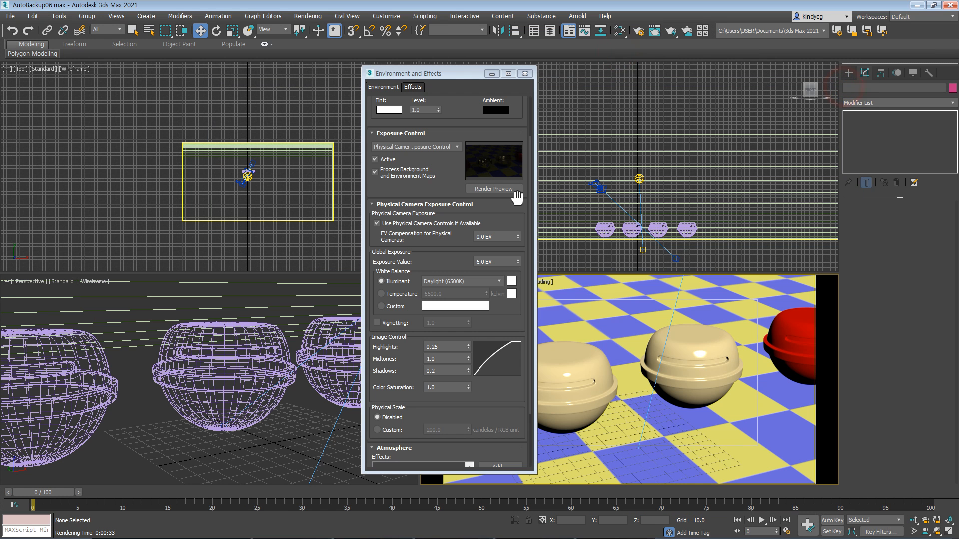
Re-enable the custom physical scale and set it to 50 candelas per RGB unit.
drag(433, 251, 433, 202)
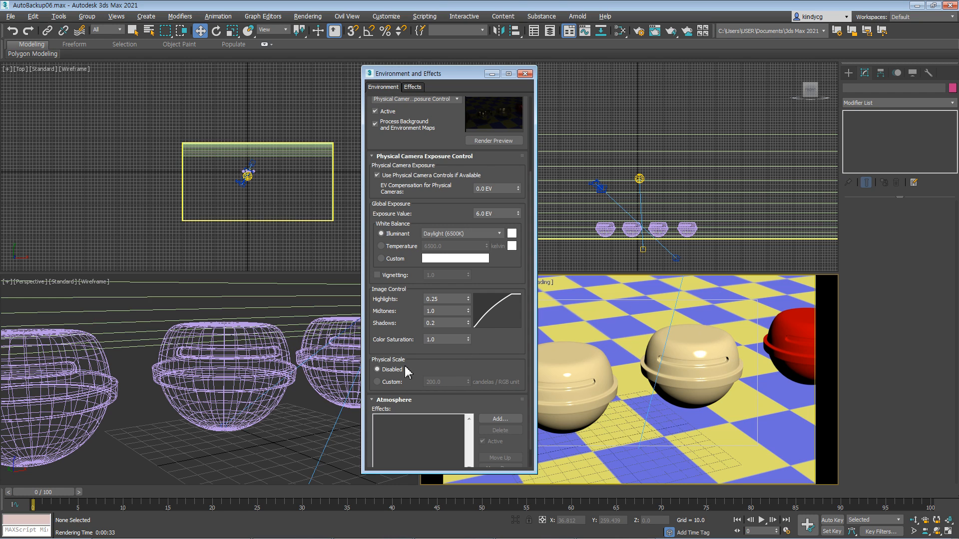
click(391, 382)
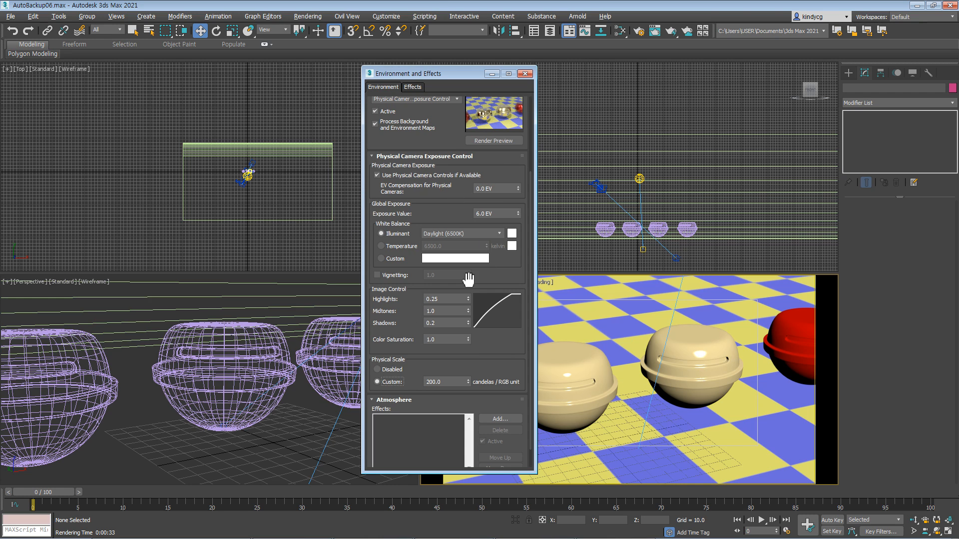
double_click(450, 382)
text(50)
key(Return)
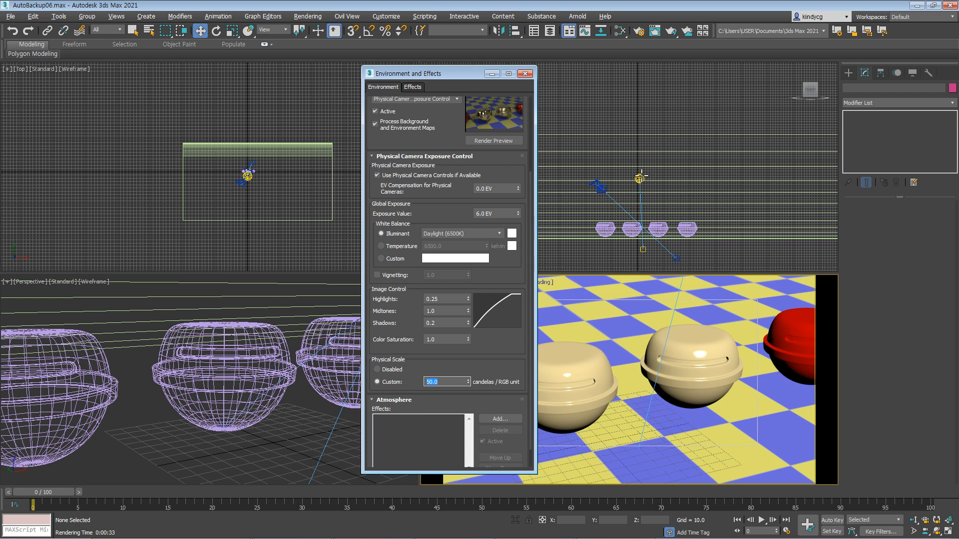
Minimize the environment settings and move the target light along Y in the Top view to about Y 35.
click(640, 178)
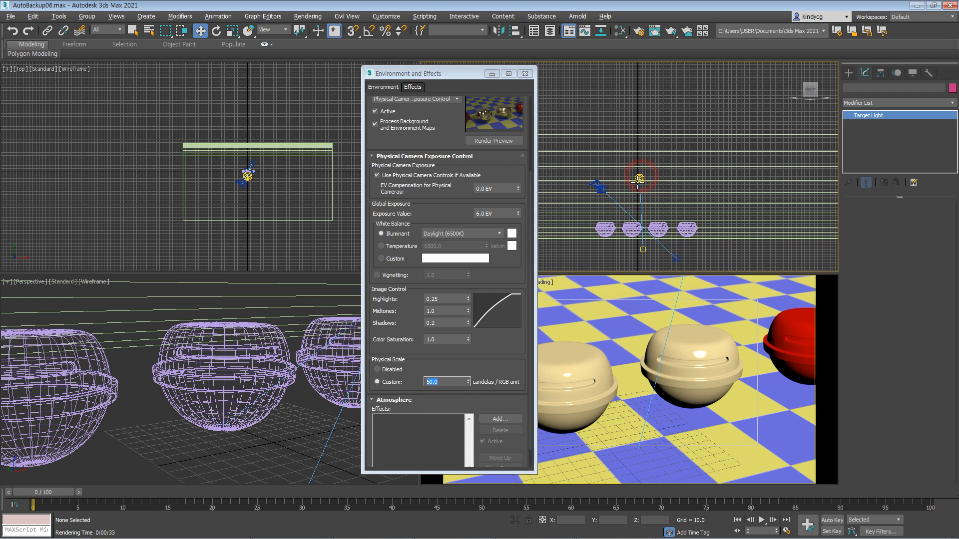
click(492, 74)
click(248, 176)
drag(249, 152, 250, 145)
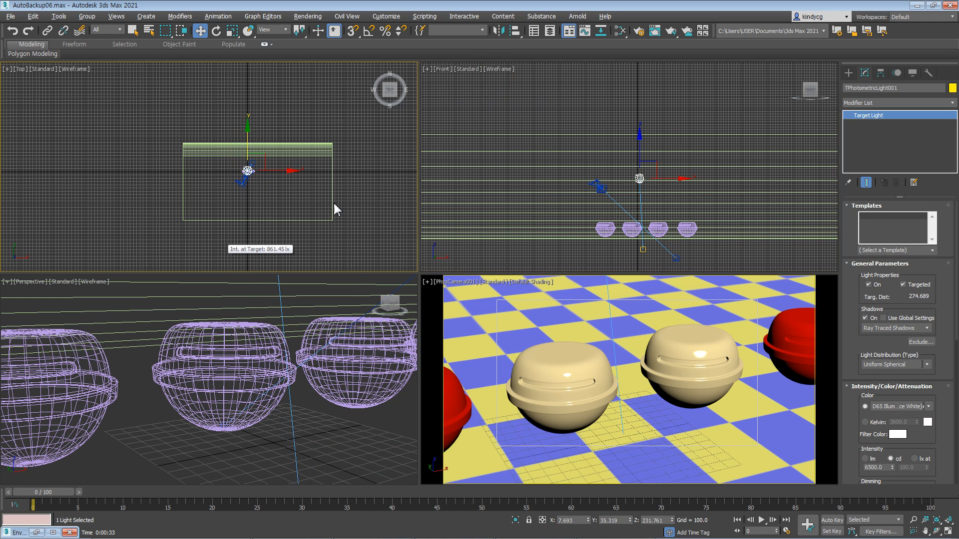
Reopen the environment settings and set the custom physical scale to 1500 candelas per RGB unit.
click(308, 16)
click(346, 144)
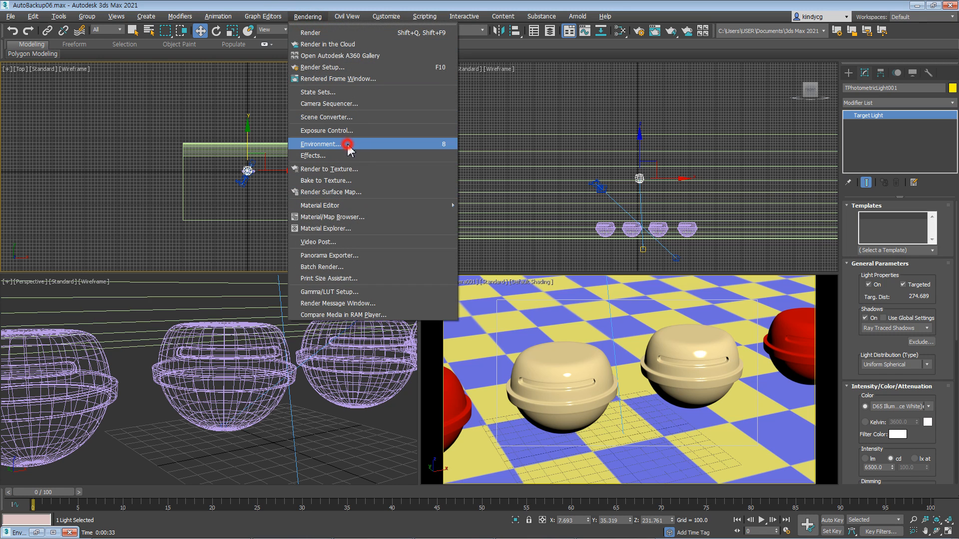
drag(414, 350, 413, 310)
double_click(440, 358)
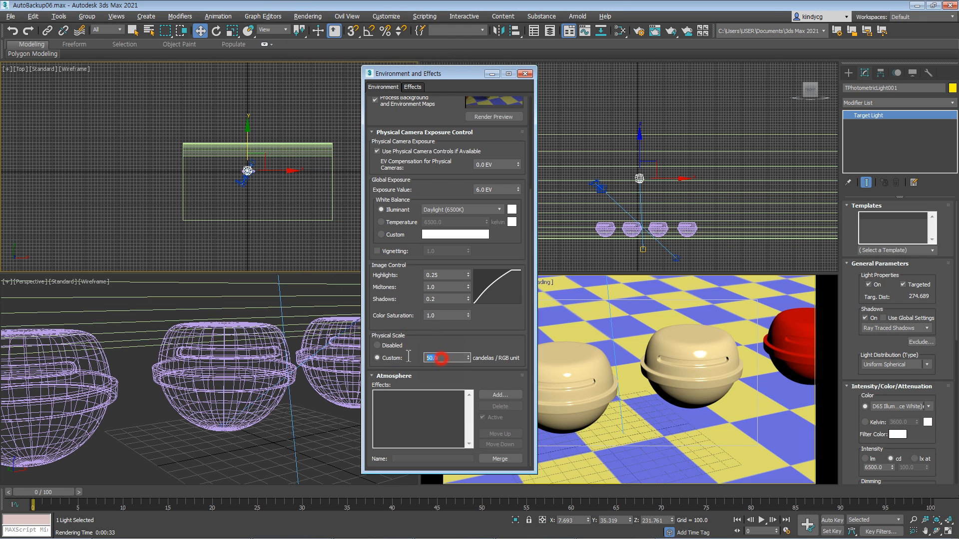
text(1500)
key(Return)
drag(387, 325, 386, 353)
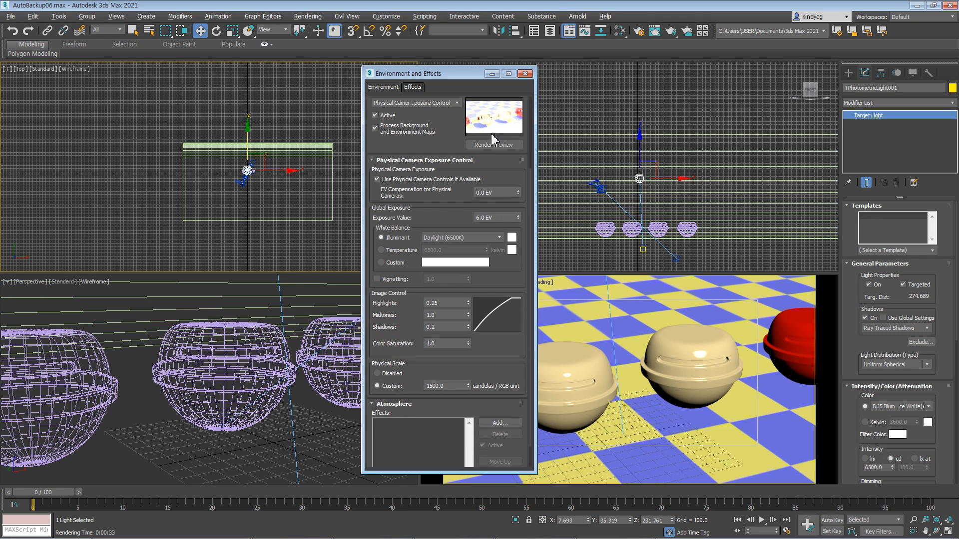
Lower the custom physical scale through 500 and 200 to 100 candelas per RGB unit, and close the environment settings.
double_click(442, 386)
text(500)
key(Return)
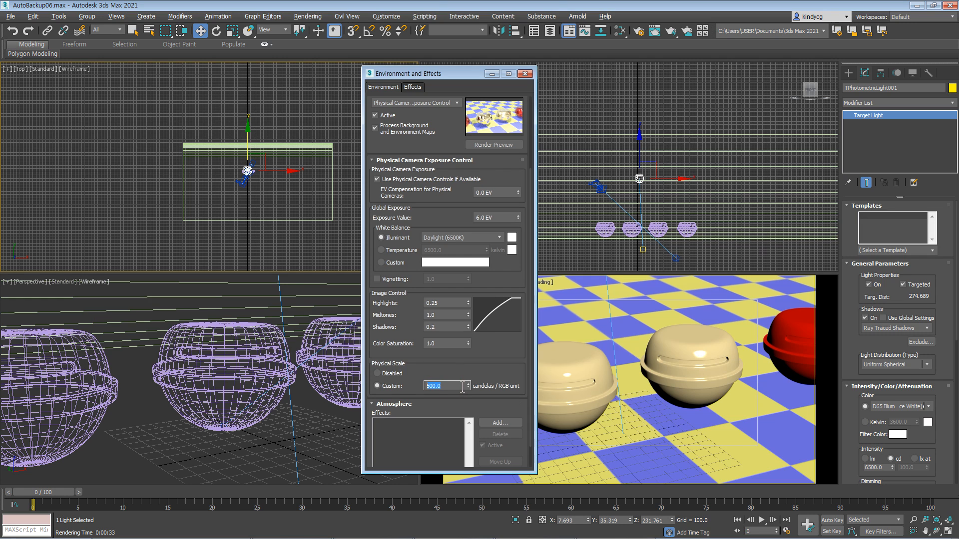
key(Return)
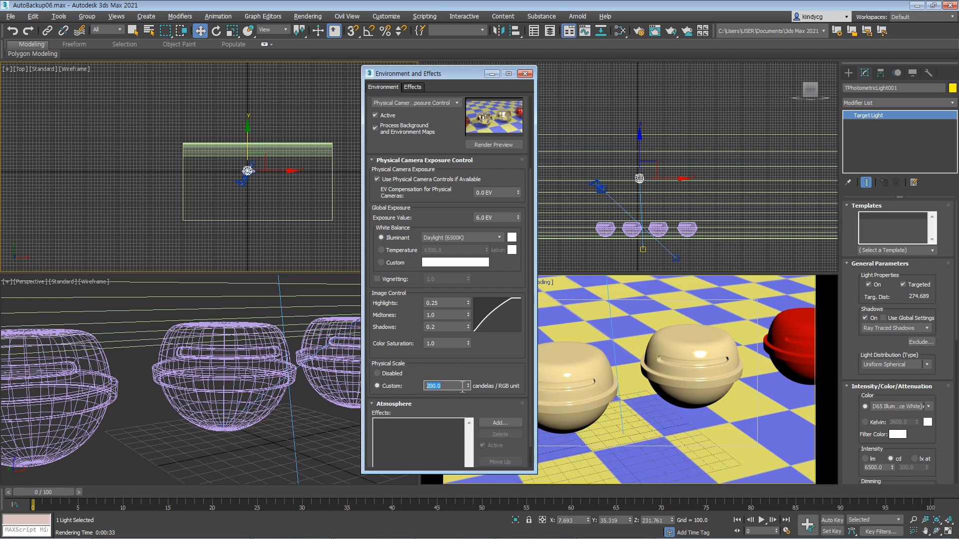
key(Return)
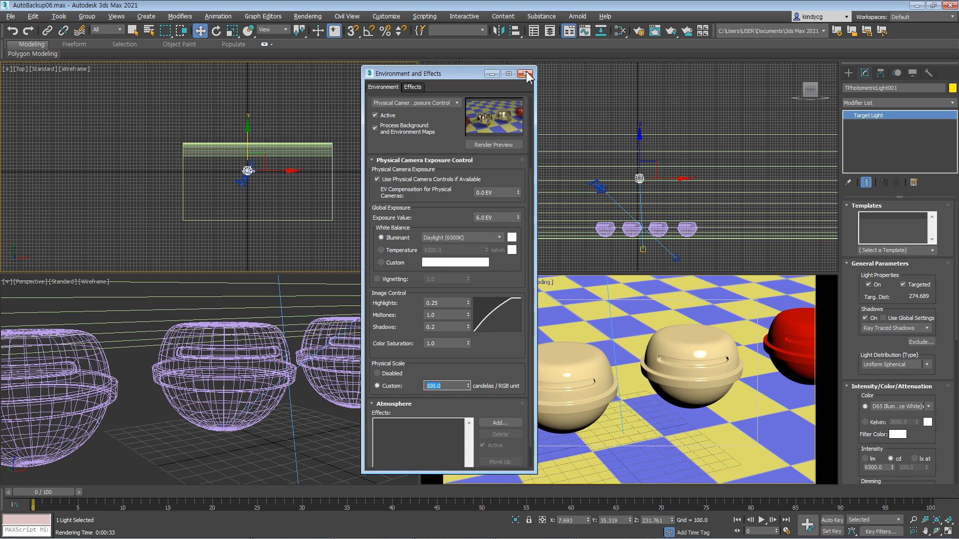
click(525, 73)
Reposition the target light in the Front and Top views to about X 160, Y -164.
click(385, 203)
click(639, 179)
click(269, 162)
drag(269, 161, 269, 161)
scroll(854, 354, down, 4)
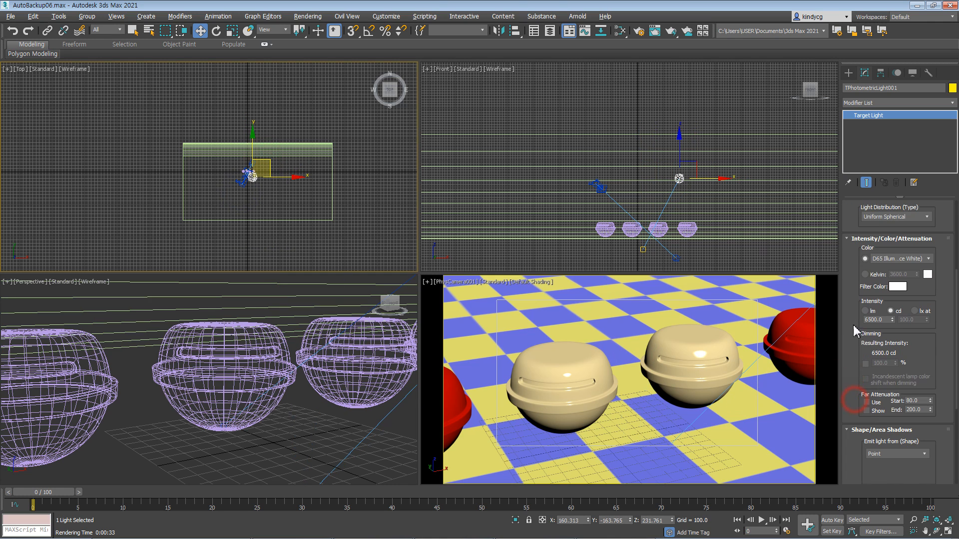
Set the photometric light's intensity to 3500 cd and make it emit from a Rectangle shape.
double_click(875, 254)
text(35)
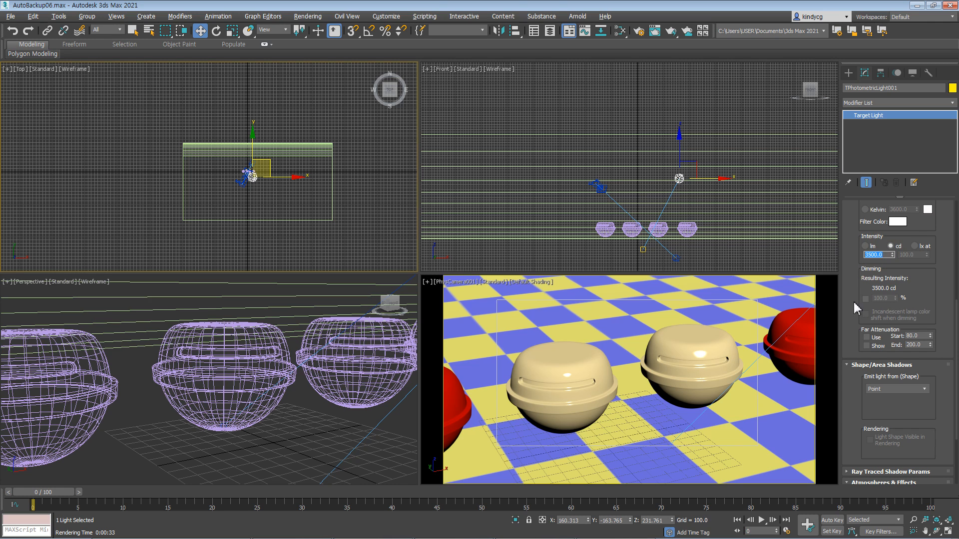
scroll(861, 309, down, 1)
click(894, 325)
click(879, 347)
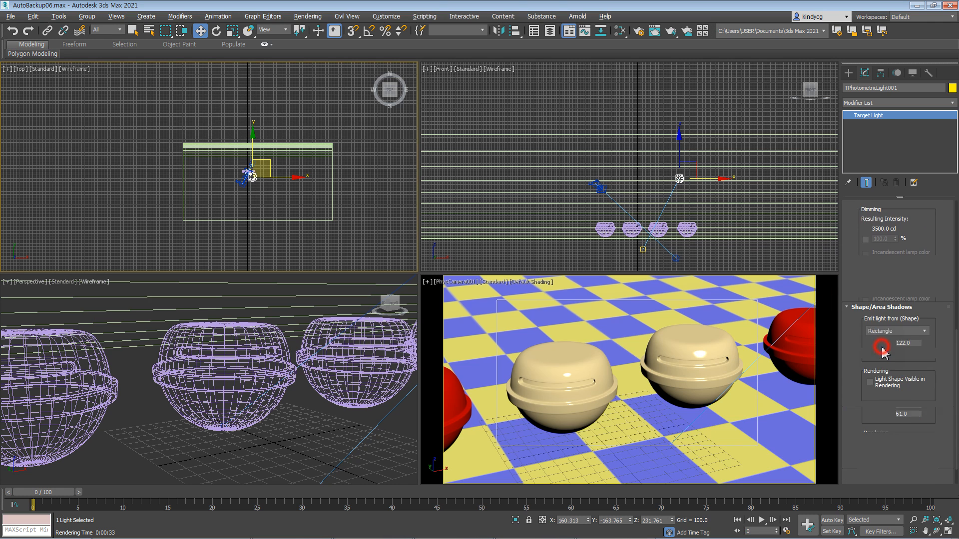
Render the camera view with the rectangular light, then close the rendered frame and clear the selection.
key(shift+q)
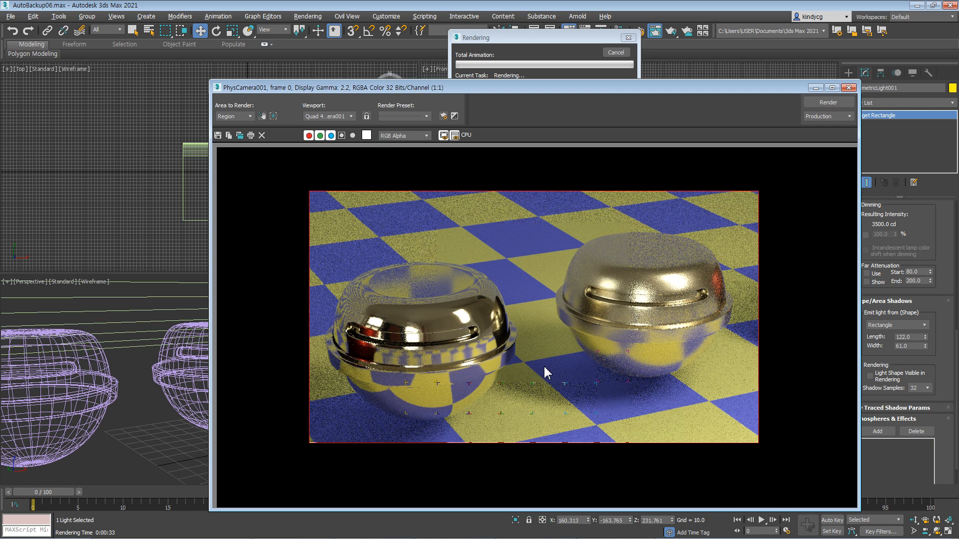
drag(345, 85, 291, 45)
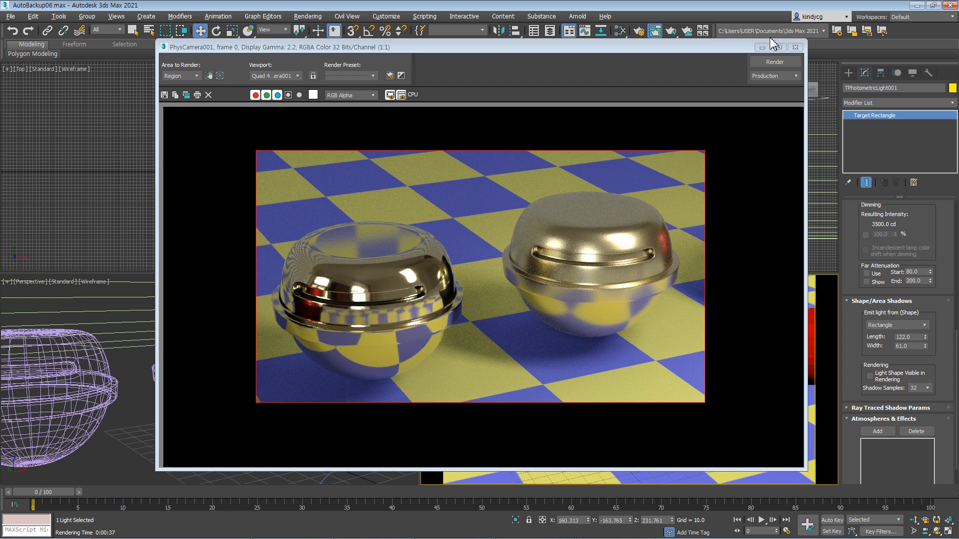
click(794, 48)
click(183, 100)
Save the current scene and open the recent file 사각테이블_02.max, accepting the isolation notice.
click(9, 16)
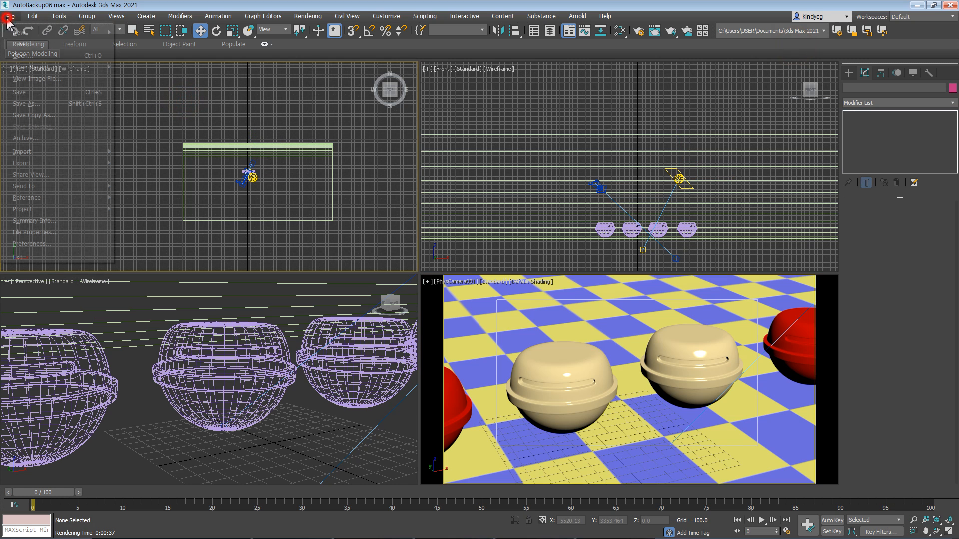
click(34, 92)
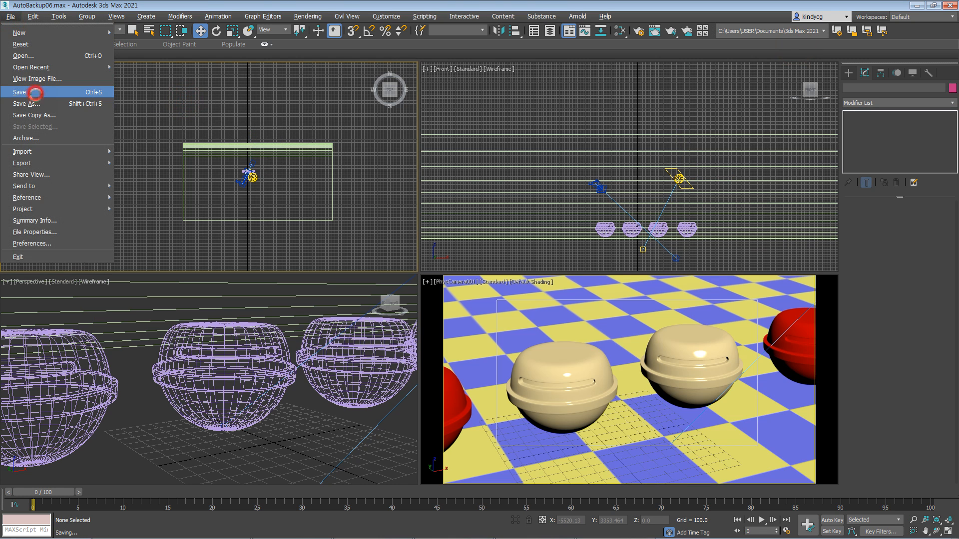
click(10, 16)
mouse_move(31, 67)
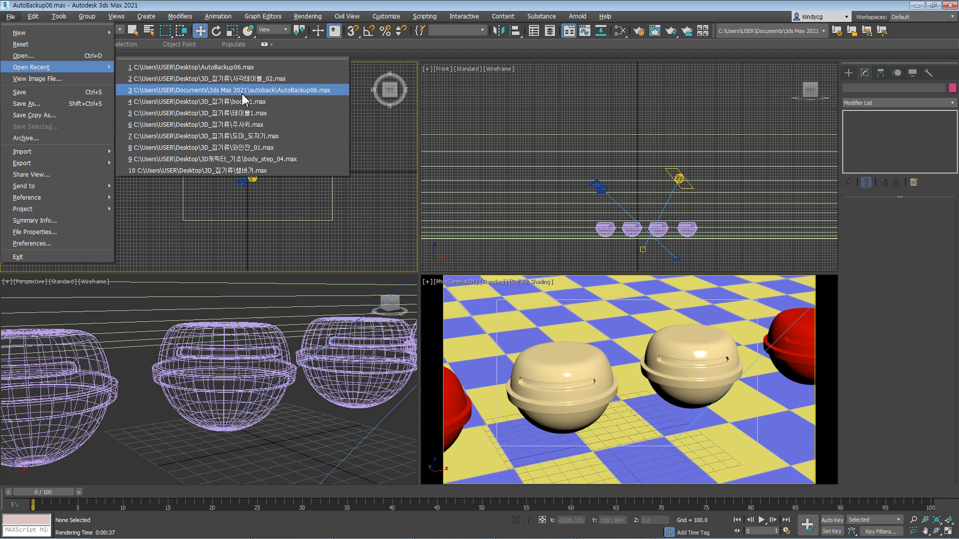
click(246, 79)
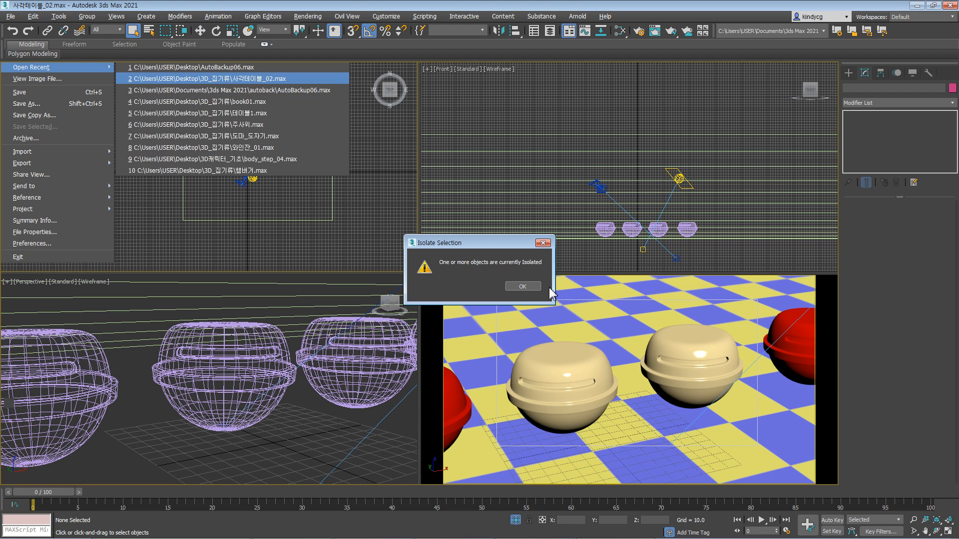
click(523, 286)
click(450, 303)
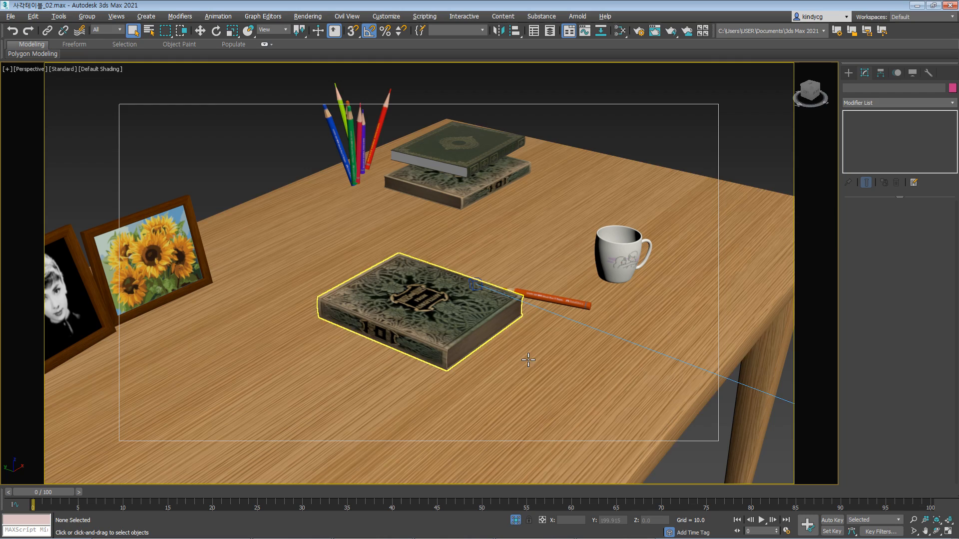
End the object isolation, switch the viewport to PhysCamera001 and shift the camera framing slightly.
click(515, 519)
alt+middle_drag(444, 343, 497, 341)
key(c)
click(416, 210)
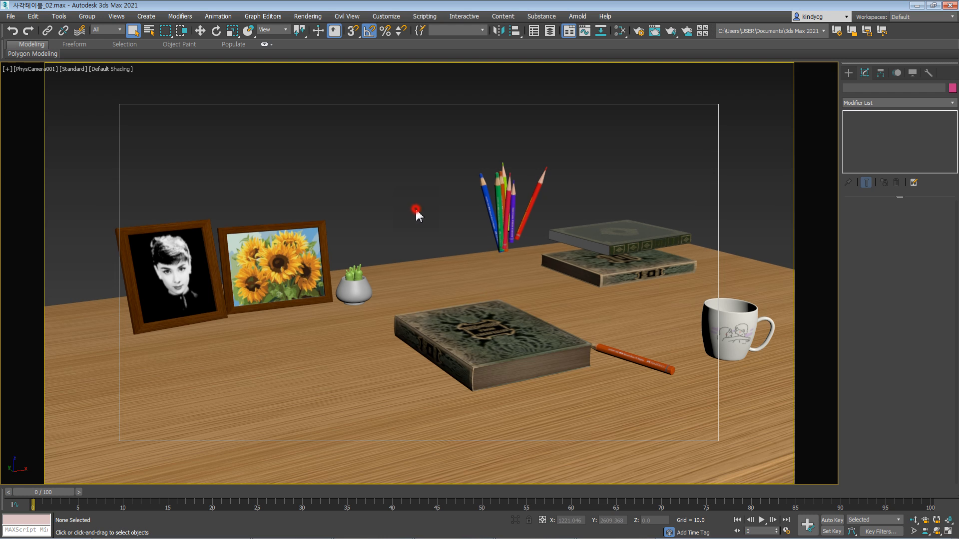
click(498, 234)
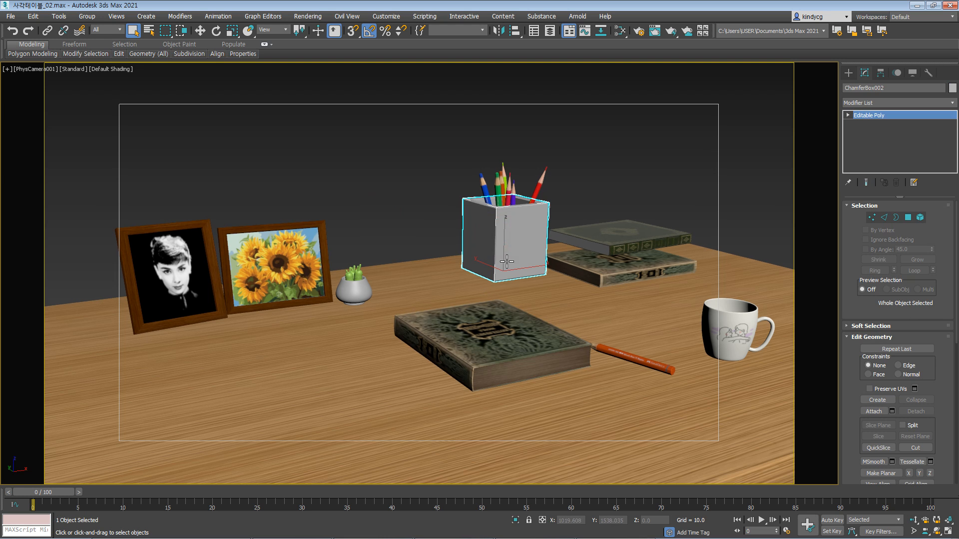
click(412, 215)
click(638, 235)
click(633, 266)
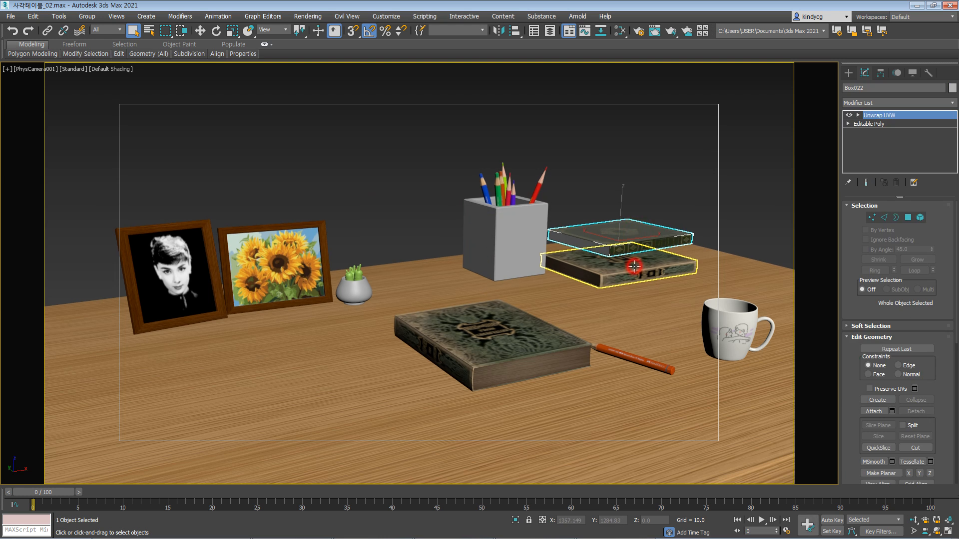
click(361, 217)
middle_drag(398, 224, 389, 217)
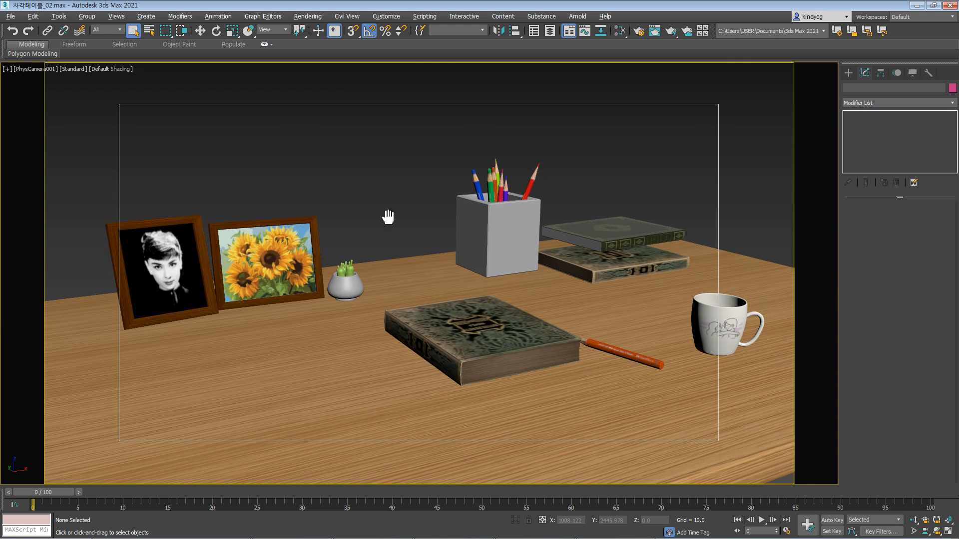
Test-render the desk scene from PhysCamera001, cancel the render and close the frame window.
key(shift+q)
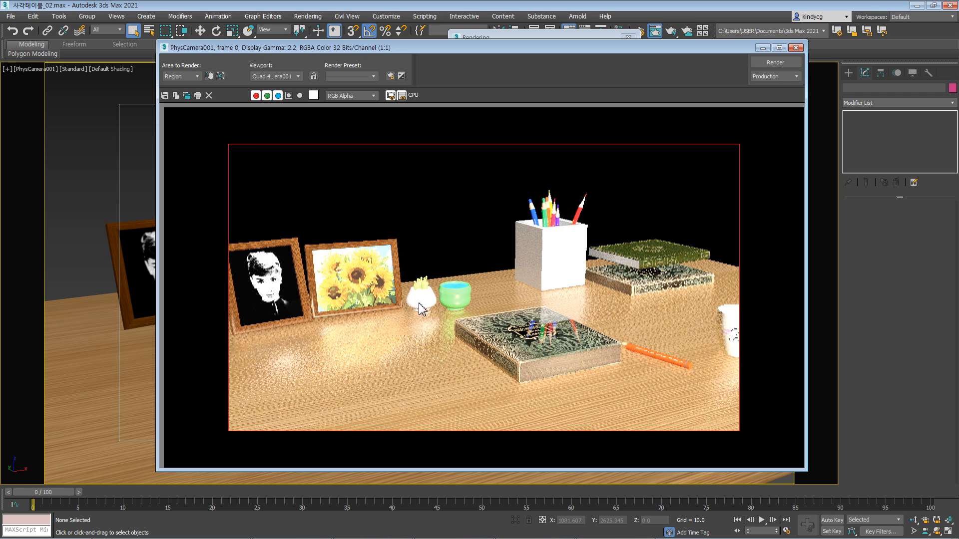
drag(525, 45, 531, 84)
click(561, 39)
click(621, 53)
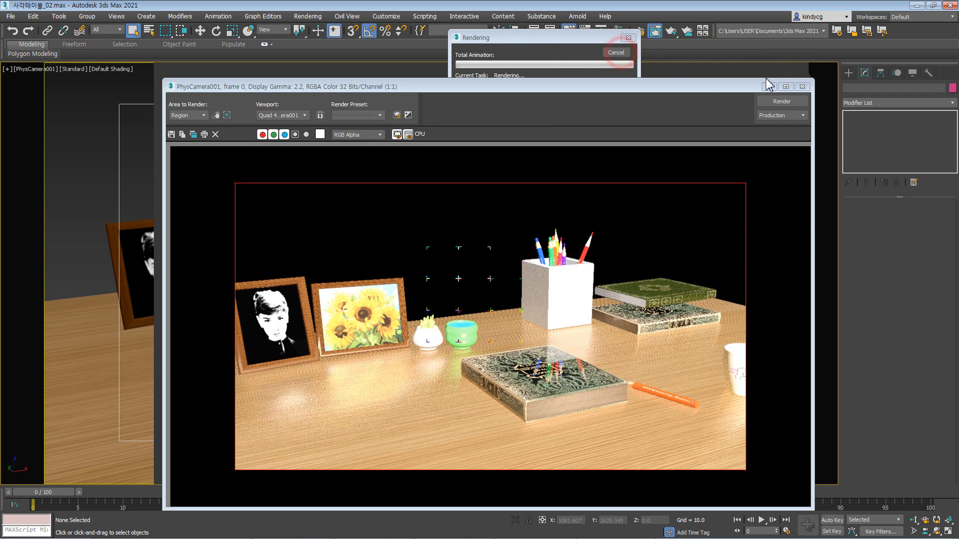
click(800, 88)
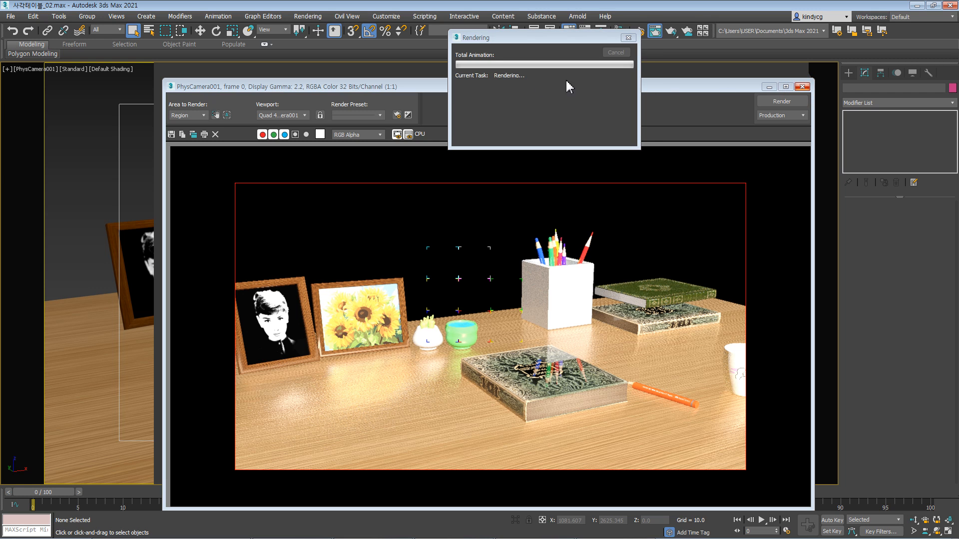
click(802, 87)
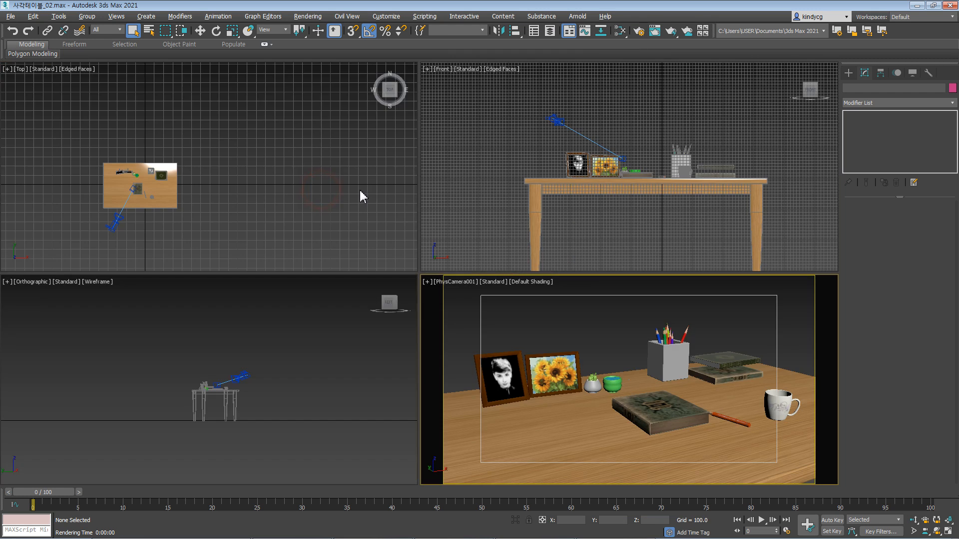
Merge Plane001 from AutoBackup06.max, auto-renaming all duplicates, and move the merged plane in the Top view.
middle_drag(208, 197, 284, 180)
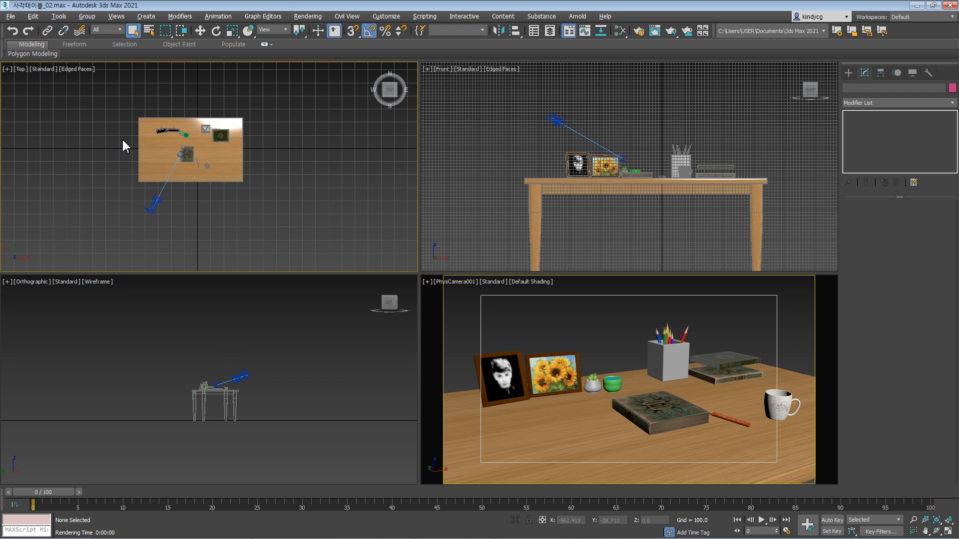
click(10, 17)
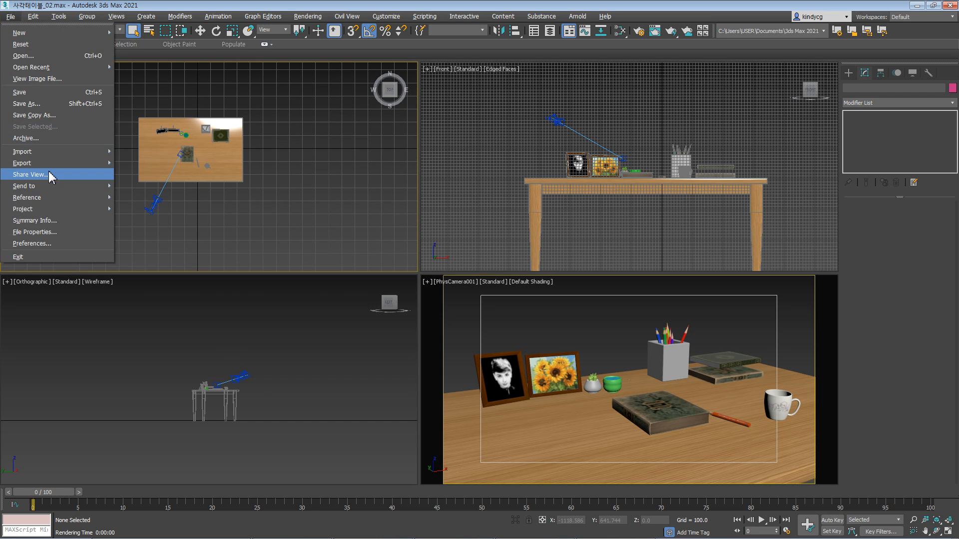
mouse_move(56, 152)
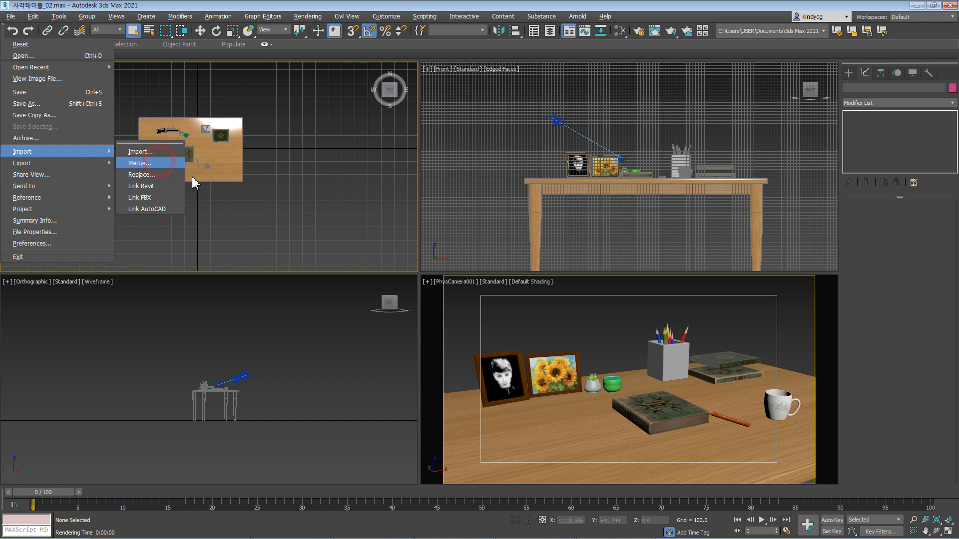
click(159, 164)
click(30, 105)
click(90, 195)
click(435, 405)
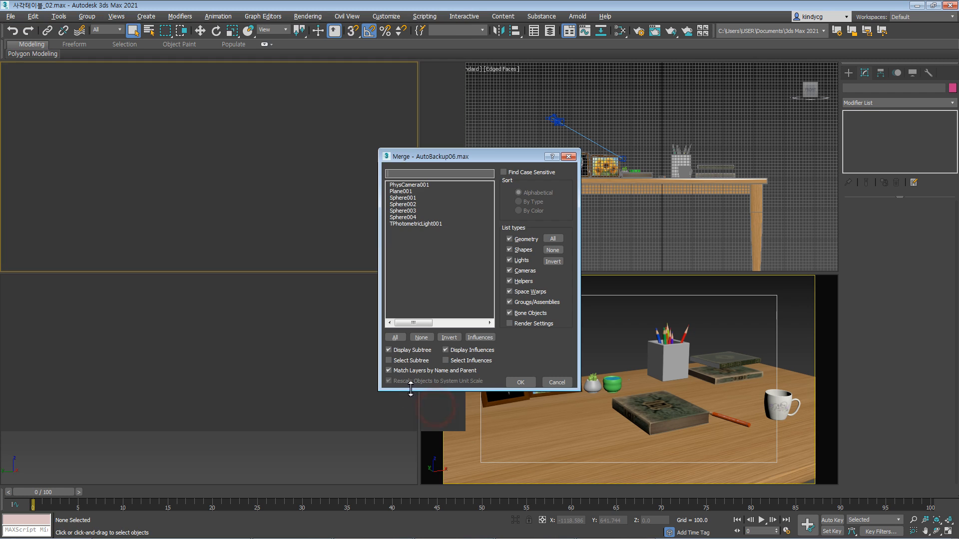
click(407, 192)
click(522, 383)
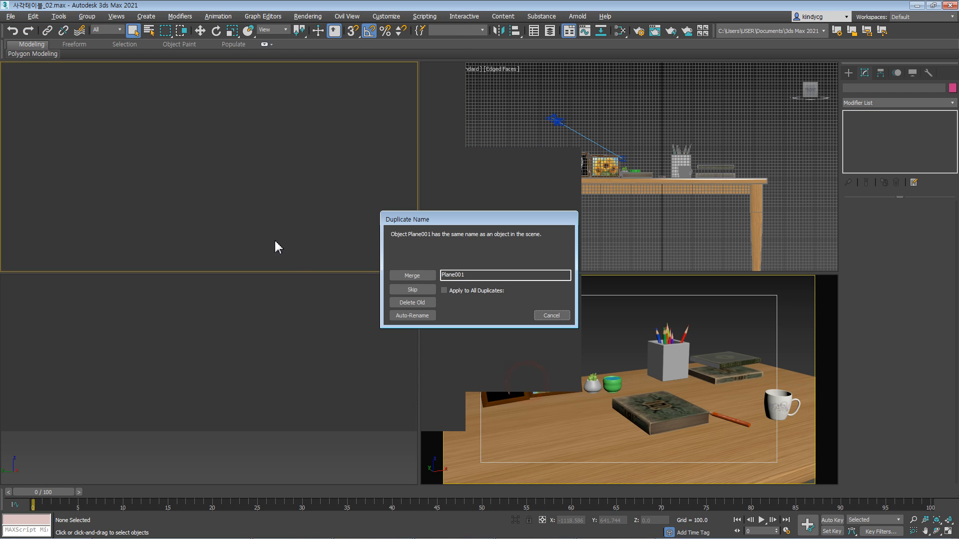
click(443, 290)
click(412, 315)
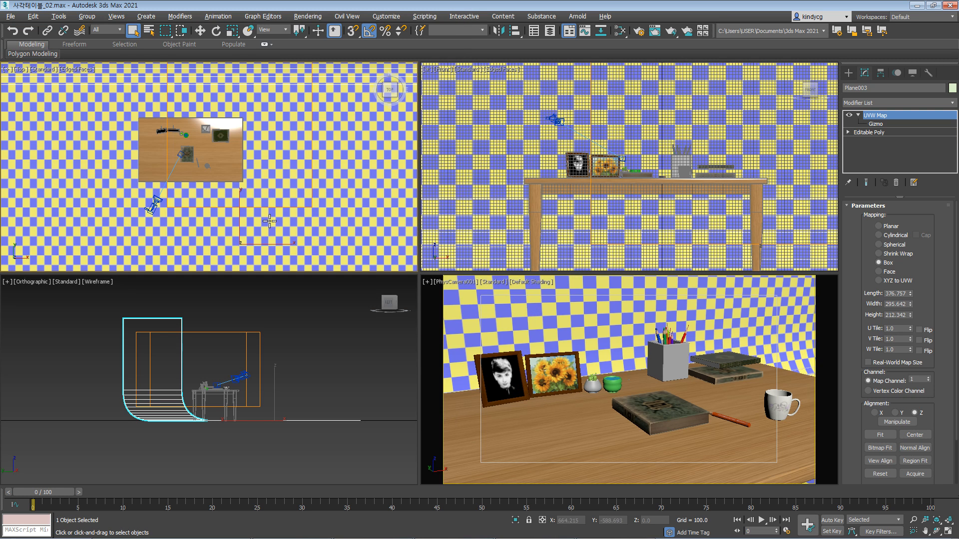
key(w)
drag(262, 227, 287, 223)
Create a new Physical Material in the Slate Material Editor and place its node beside the existing maps.
key(m)
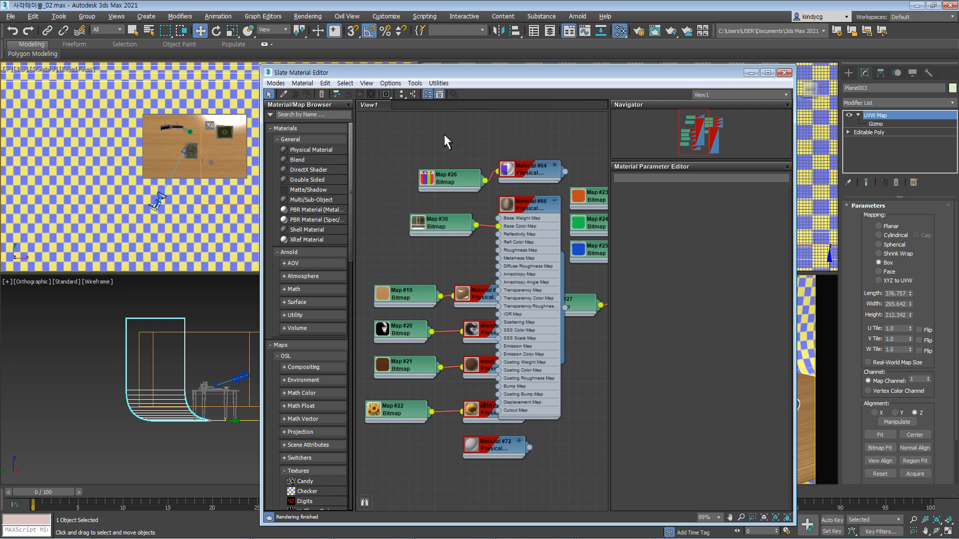
right_click(400, 148)
mouse_move(414, 150)
mouse_move(360, 150)
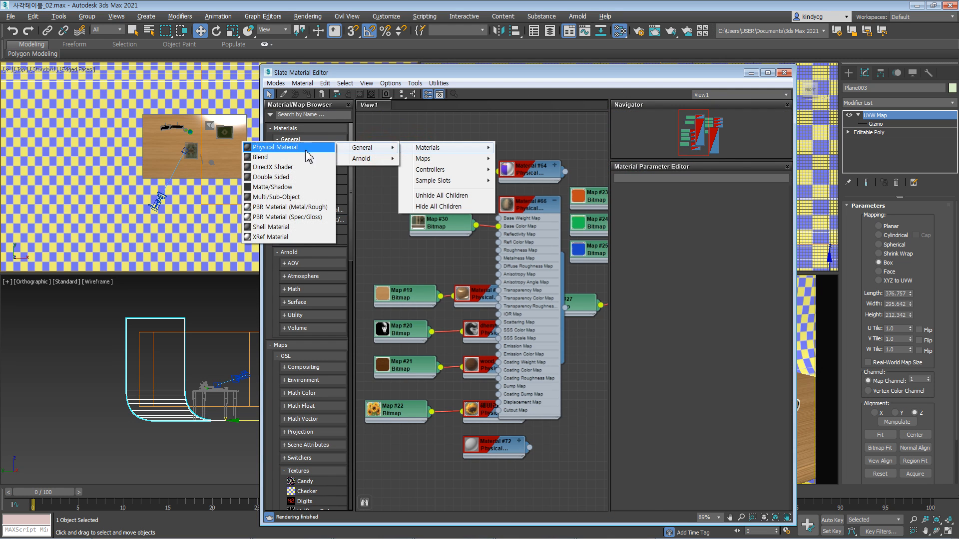
click(299, 147)
drag(396, 145, 396, 136)
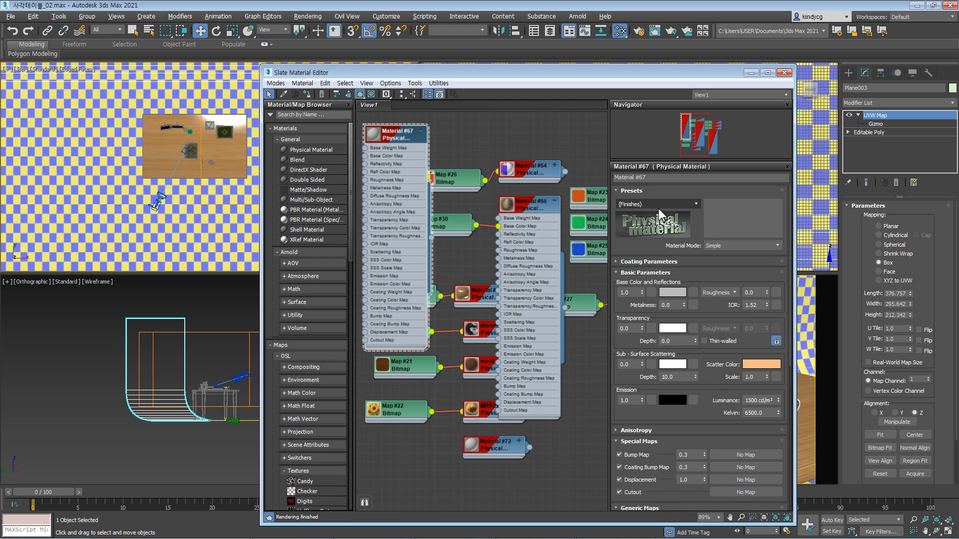
drag(402, 139, 387, 142)
Convert the merged backdrop plane to an Editable Poly, collapsing its UVW Map modifier.
right_click(178, 165)
mouse_move(235, 278)
click(290, 281)
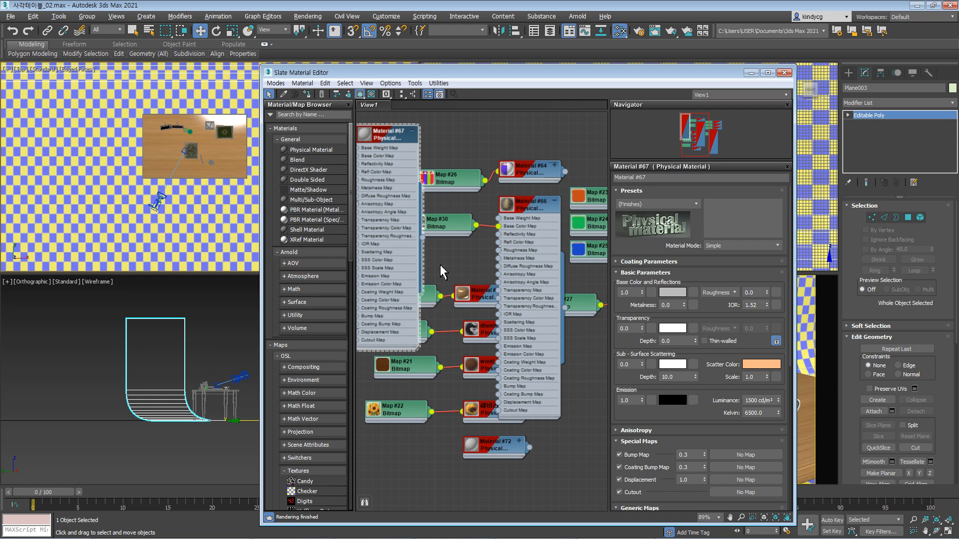
Select the edges across the backdrop's curved bend and remove them together with their vertices.
click(908, 217)
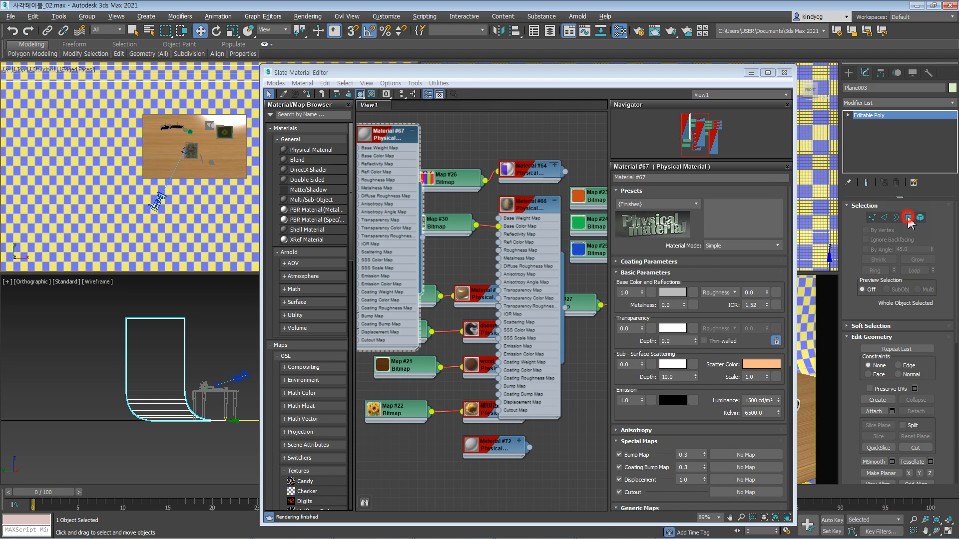
key(2)
click(146, 390)
ctrl+click(145, 397)
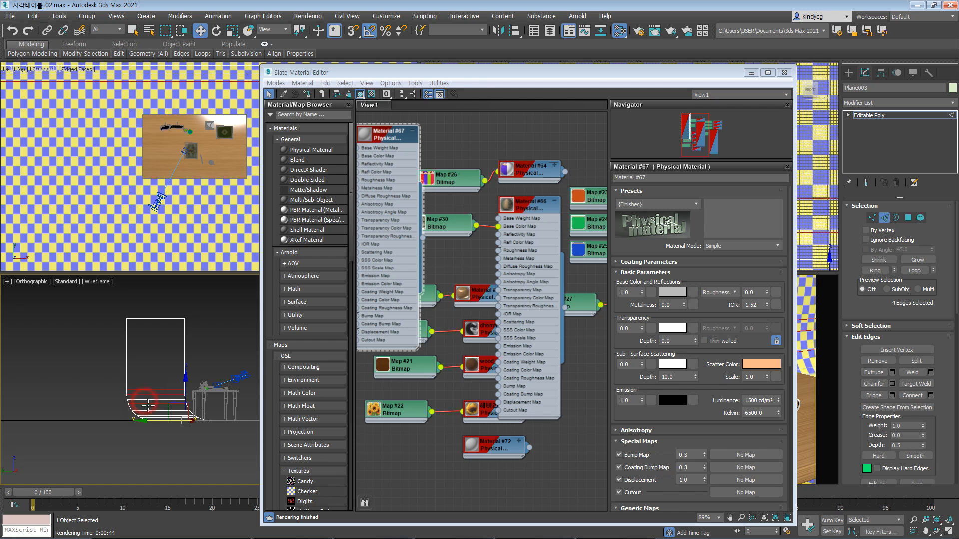
ctrl+drag(168, 402, 167, 416)
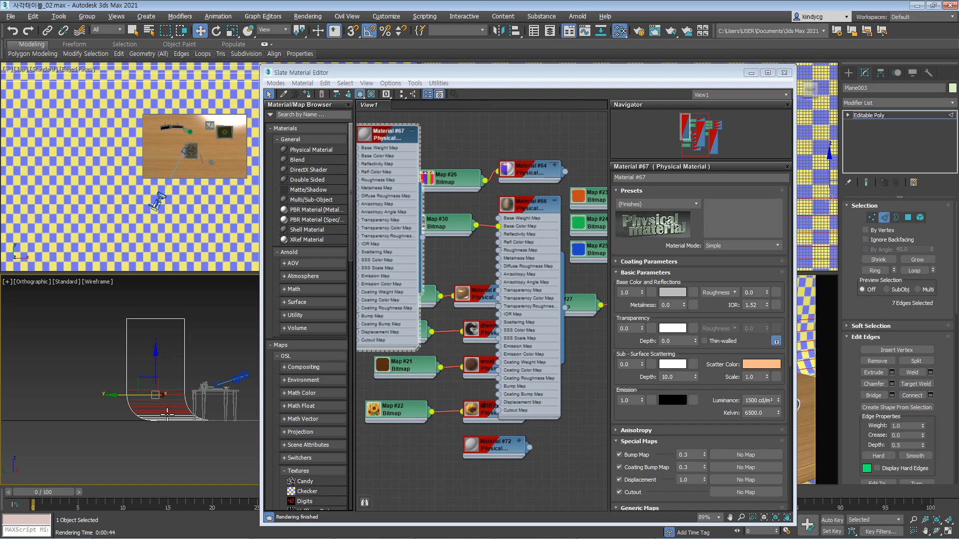
key(ctrl+BackSpace)
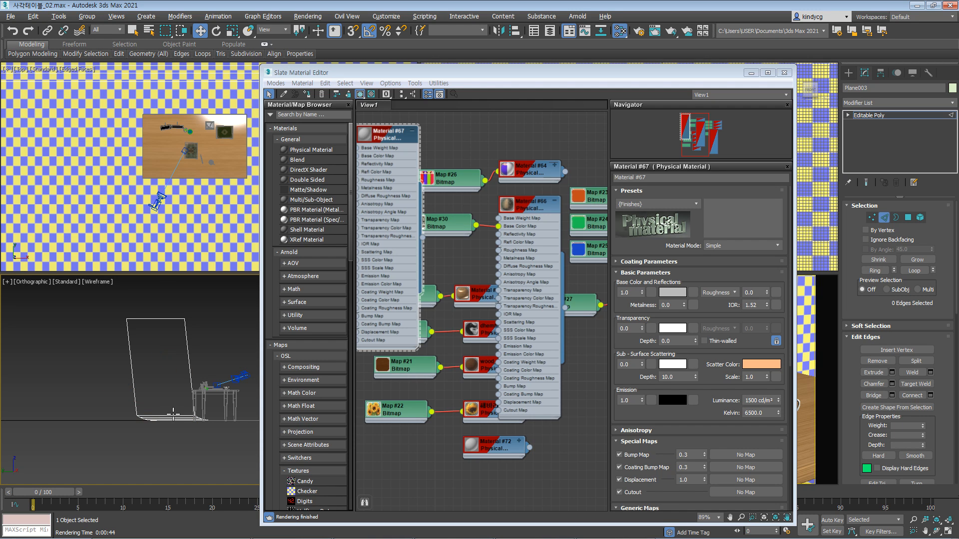
Move the backdrop's upper edge in the Top view so its wall stands vertical, and clear the edge selection.
click(156, 319)
key(z)
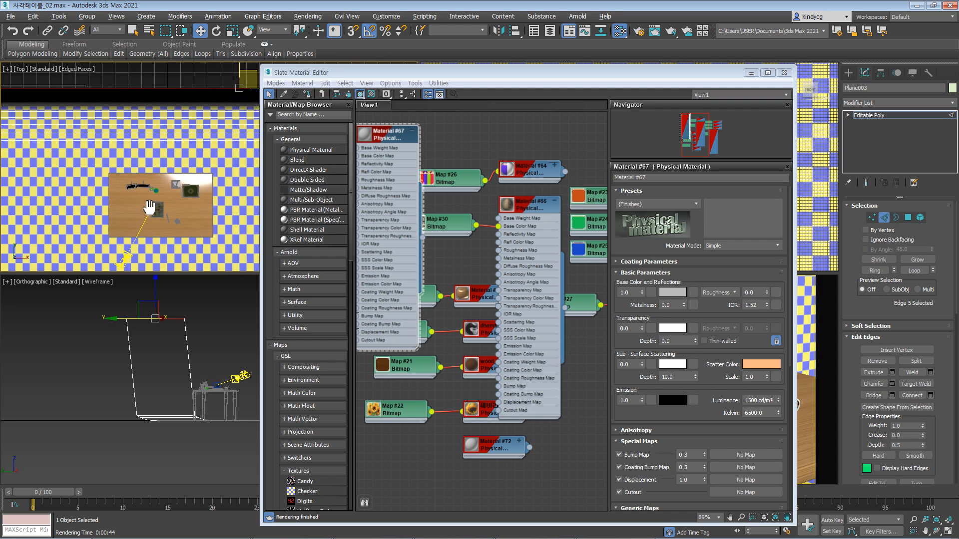
drag(192, 130, 191, 135)
click(148, 143)
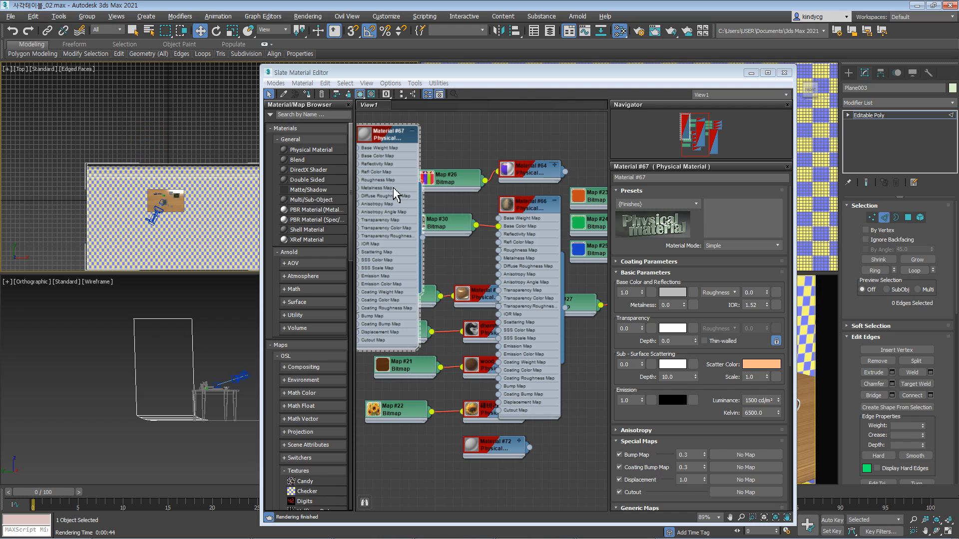
Reposition the new Physical Material's node and apply the Polished Concrete preset to it.
click(389, 134)
drag(387, 139, 435, 144)
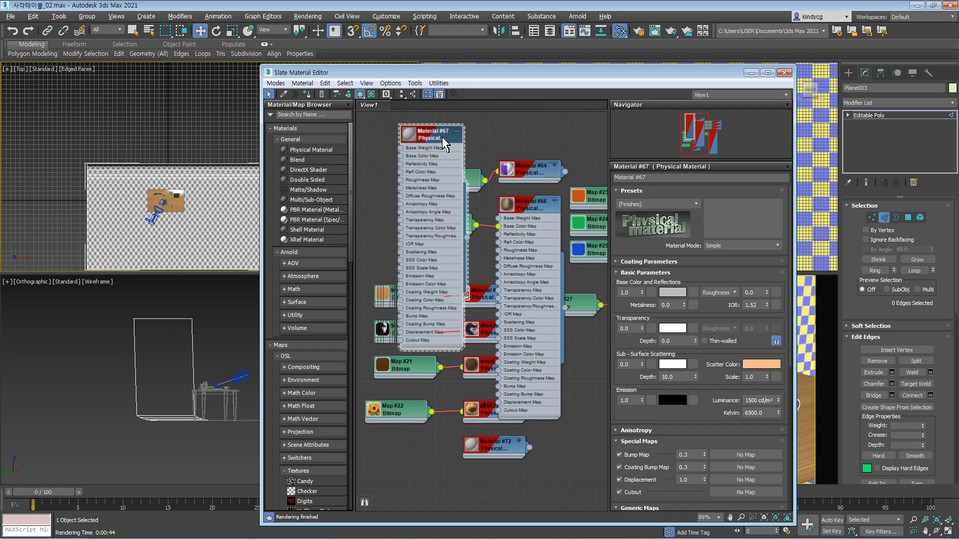
click(671, 205)
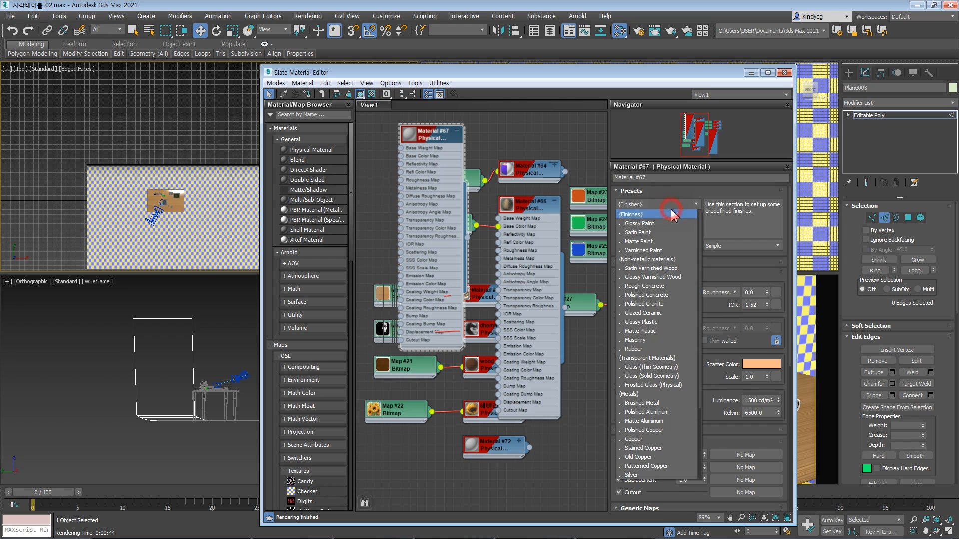
click(661, 295)
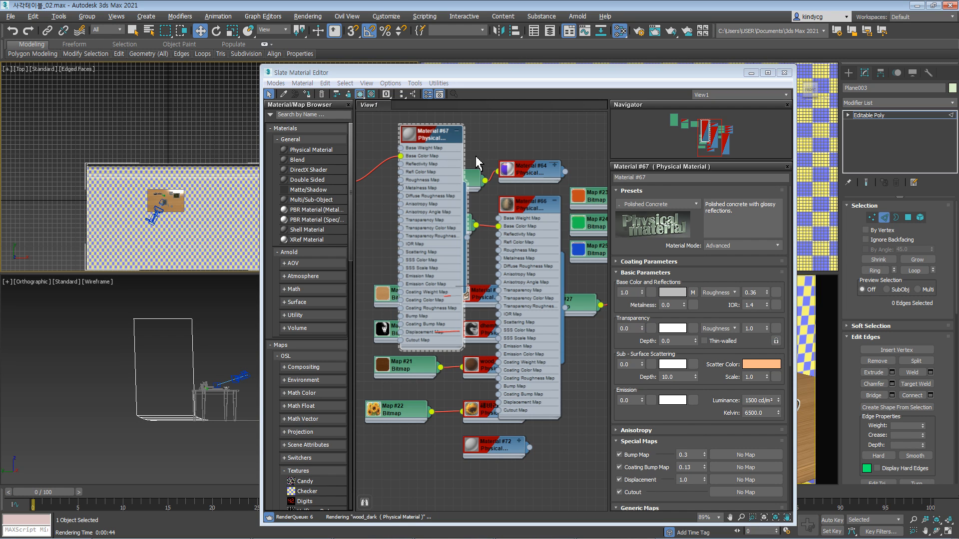
Select the backdrop's vertical wall polygon, assign the Polished Concrete material to it, and clear the polygon selection.
click(911, 218)
drag(195, 296, 129, 388)
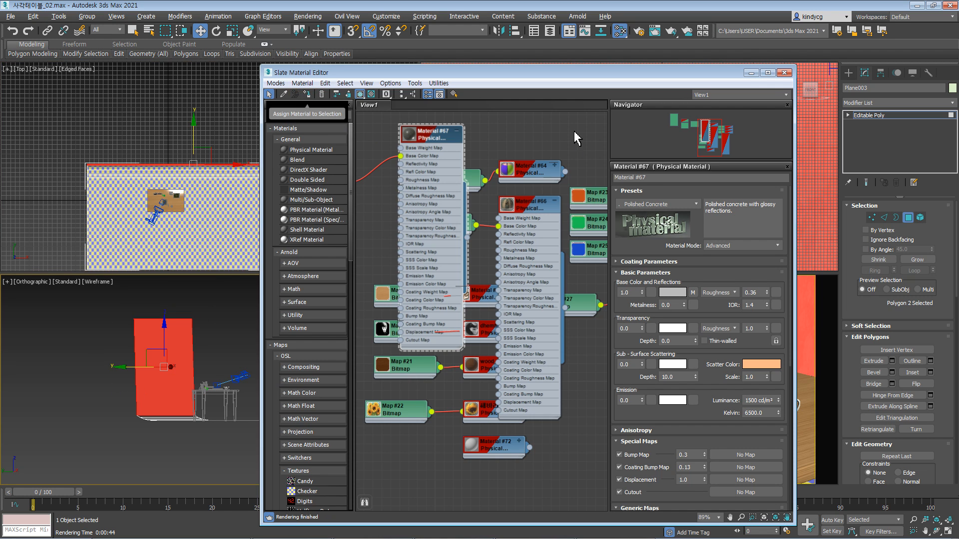
click(750, 73)
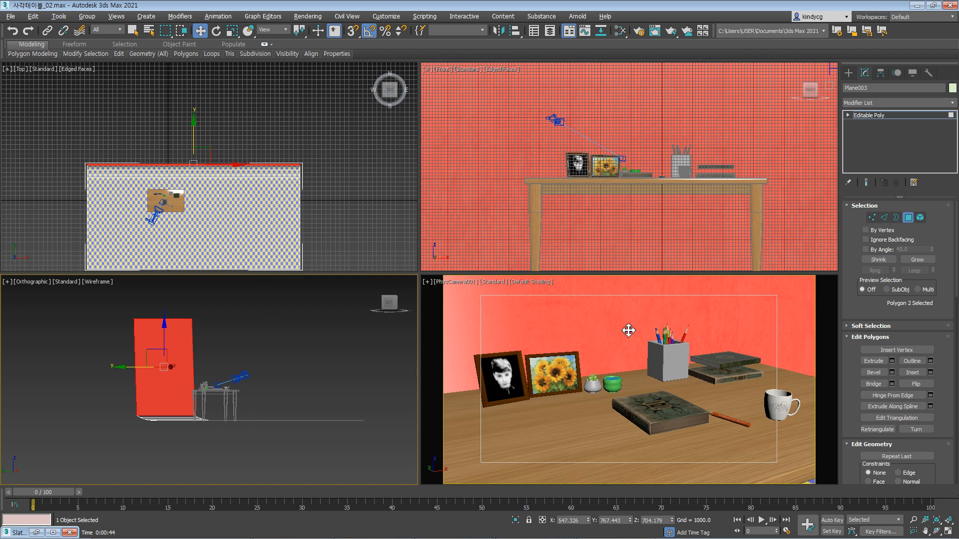
click(385, 343)
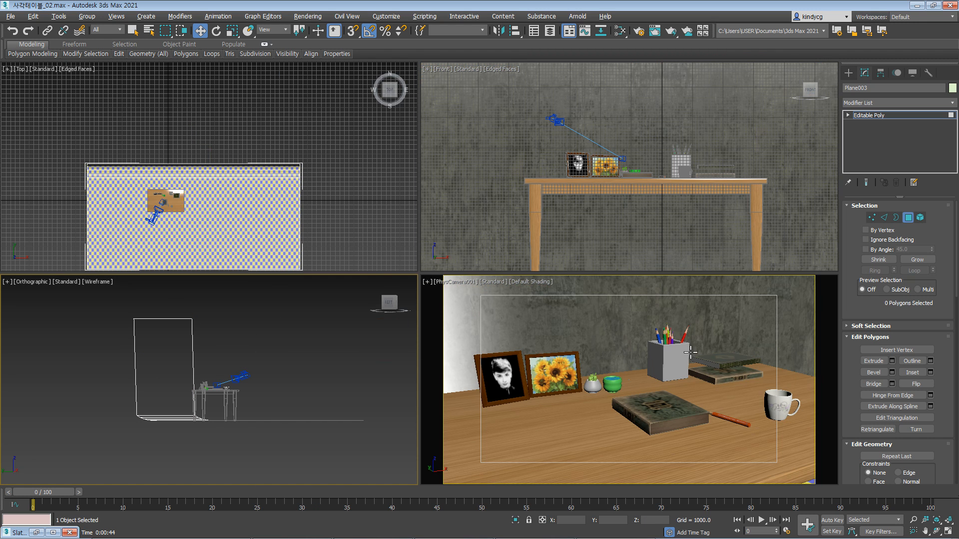
Test-render the camera view to check the concrete wall, then stop the render and close the rendered frame.
click(732, 365)
key(shift+q)
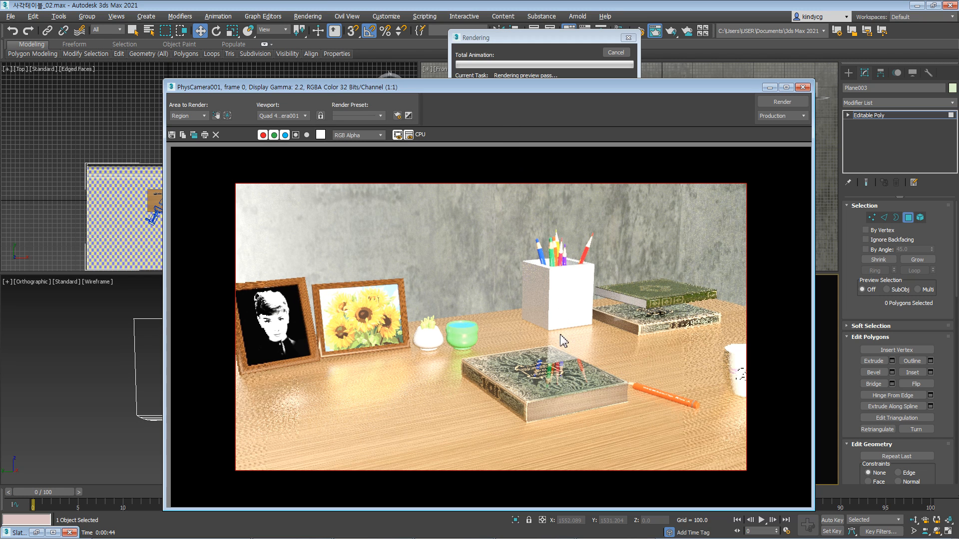
click(567, 40)
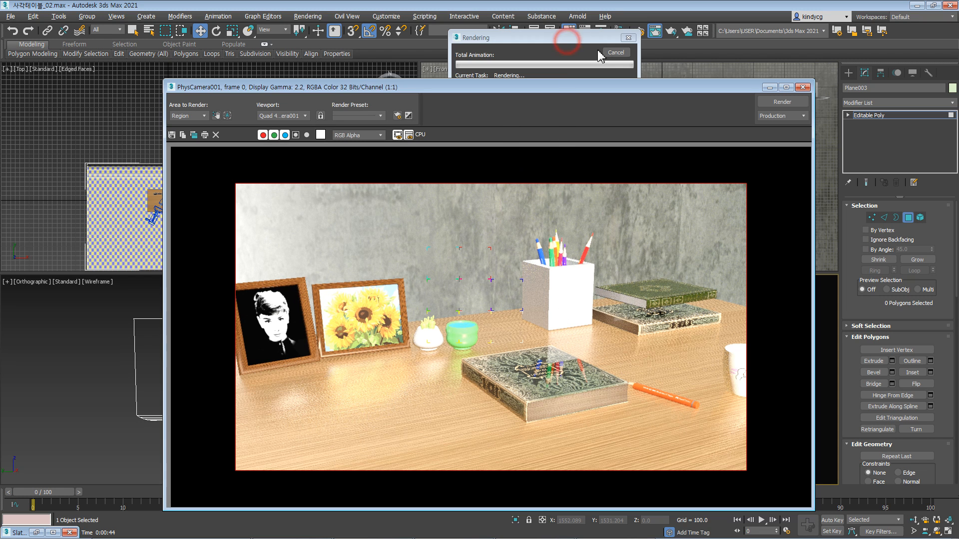
click(616, 52)
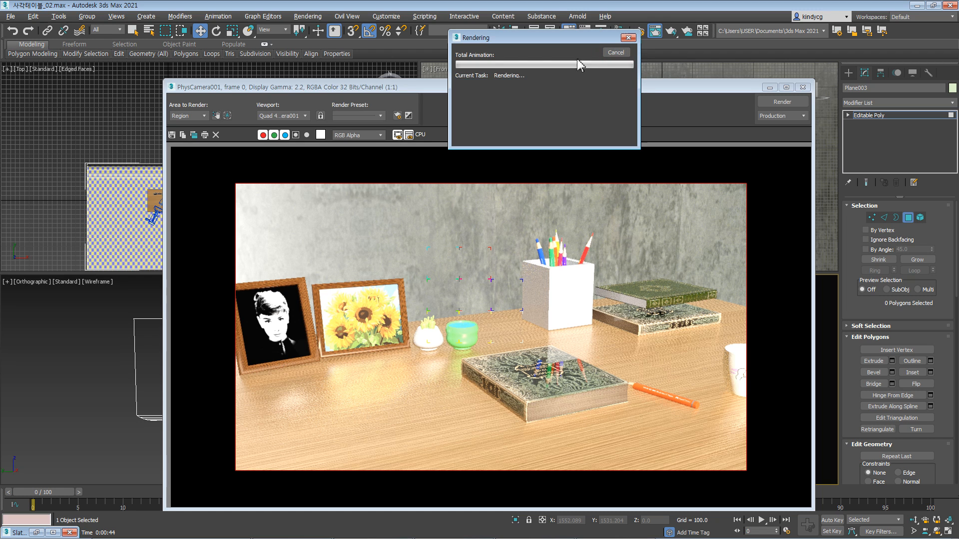
click(624, 53)
click(803, 87)
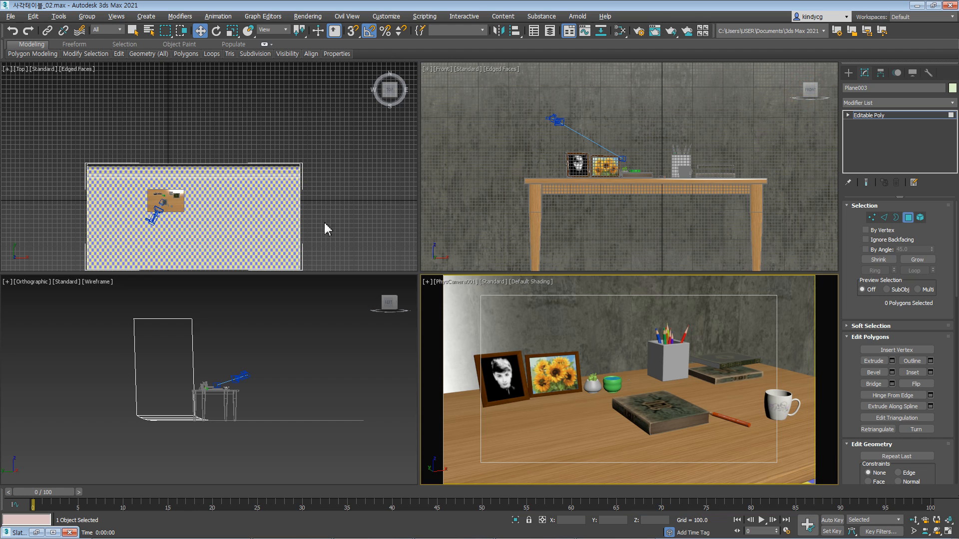
Create a photometric Target Light in the Front view, placed high above the desk and aimed down at the tabletop.
right_click(358, 198)
click(374, 156)
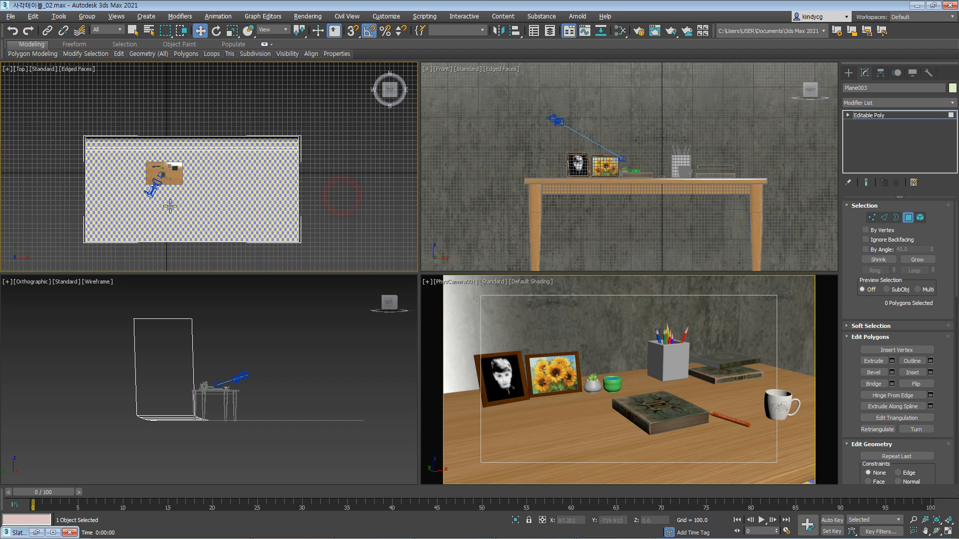
click(848, 72)
click(870, 87)
click(877, 132)
scroll(670, 206, down, 4)
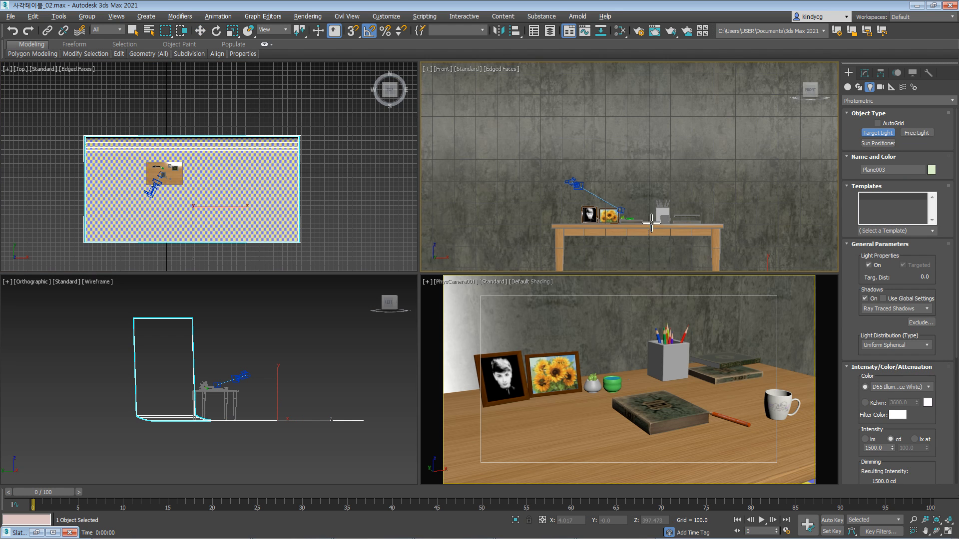
drag(632, 134, 631, 245)
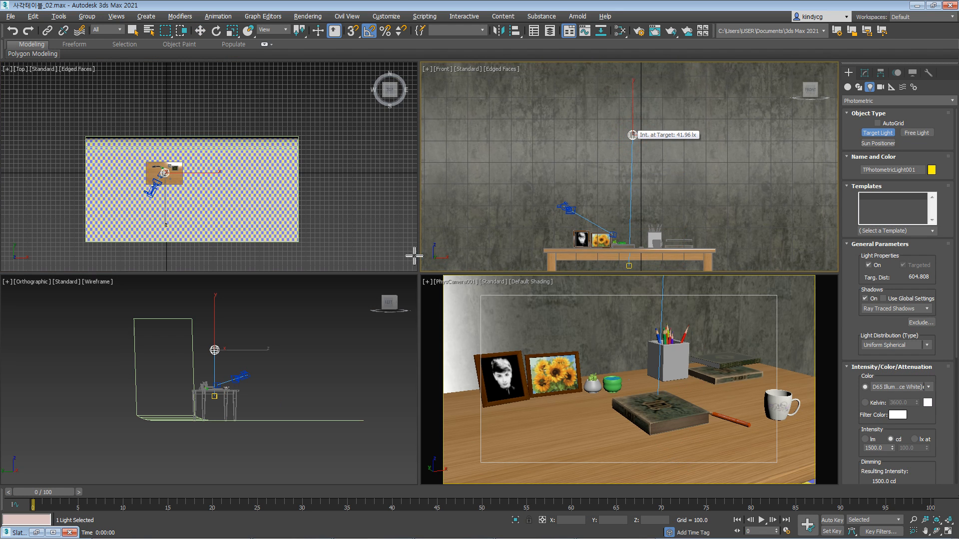
Move the light away from the wall and sideways past the desk's centre, to about X 210, Y -258.
right_click(255, 369)
drag(193, 352, 215, 351)
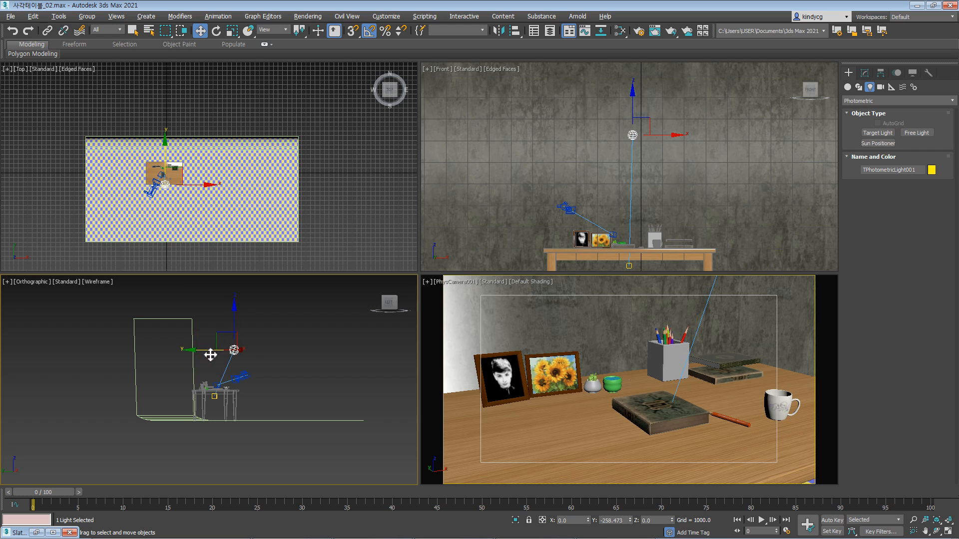
right_click(220, 193)
drag(198, 186, 210, 185)
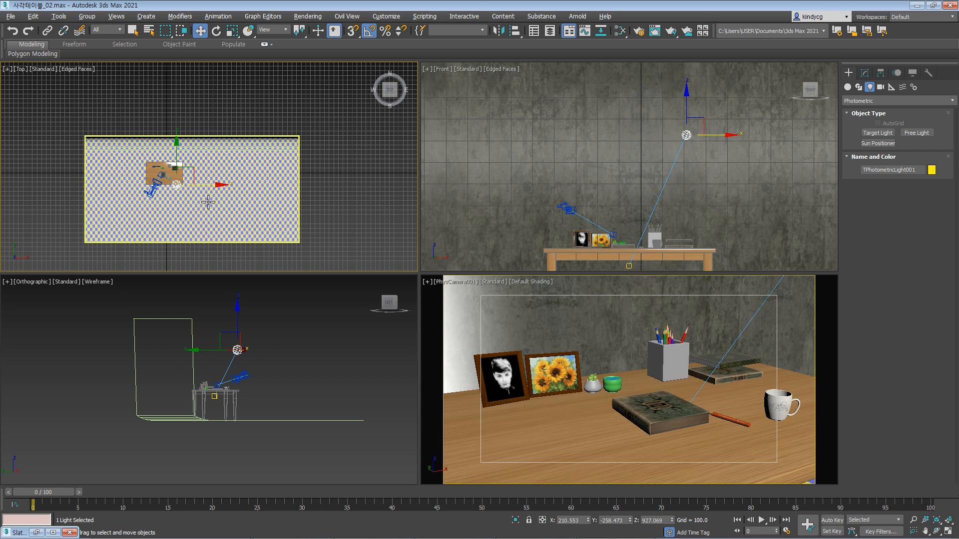
Change the target light's emitting shape to Rectangle.
click(865, 73)
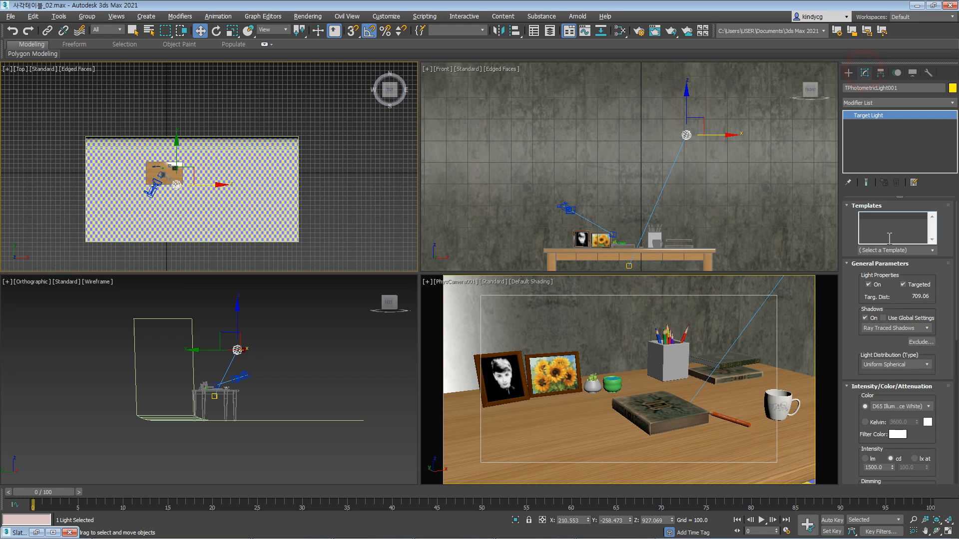
scroll(865, 352, down, 3)
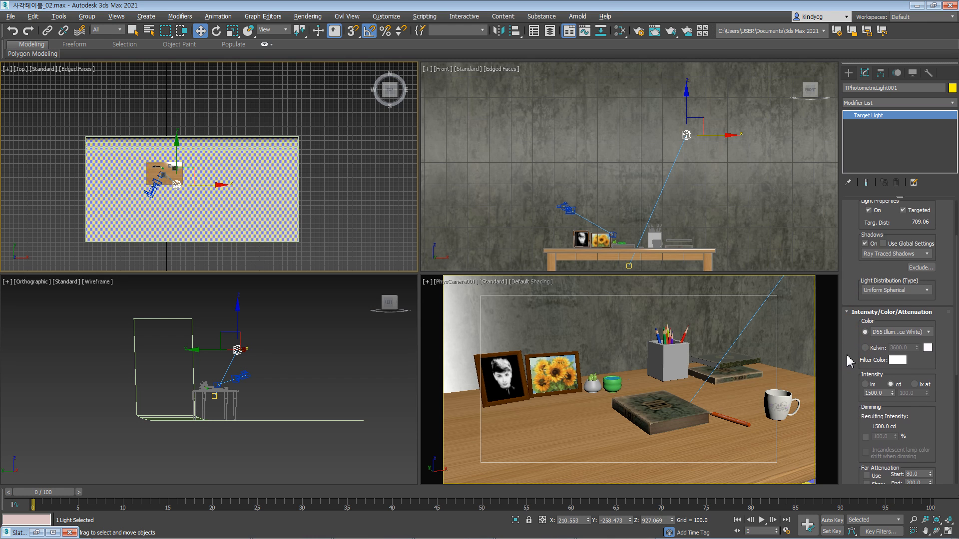
scroll(872, 390, down, 2)
click(894, 396)
click(888, 418)
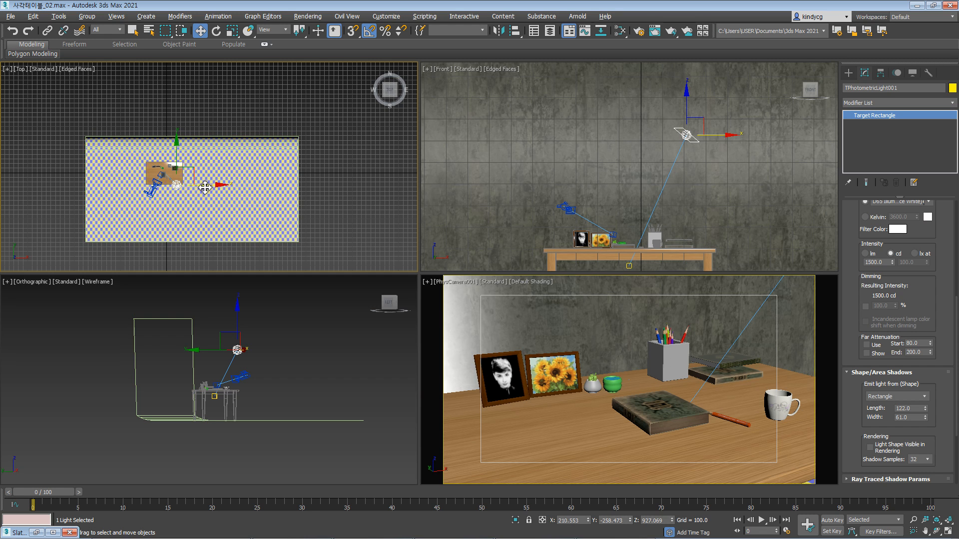
Copy the rectangle light to the camera side of the desk and lower the copy to about X -995, Z 477.
right_click(374, 172)
mouse_move(206, 185)
shift+mouse_down()
mouse_move(142, 185)
mouse_move(152, 185)
shift+mouse_up()
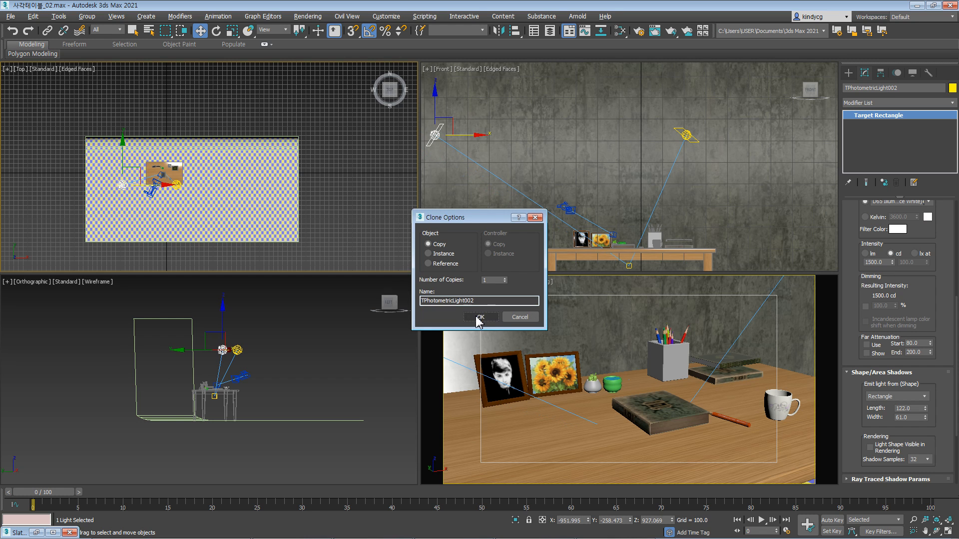
key(Return)
mouse_move(456, 129)
mouse_down()
mouse_move(450, 114)
mouse_move(442, 215)
mouse_up()
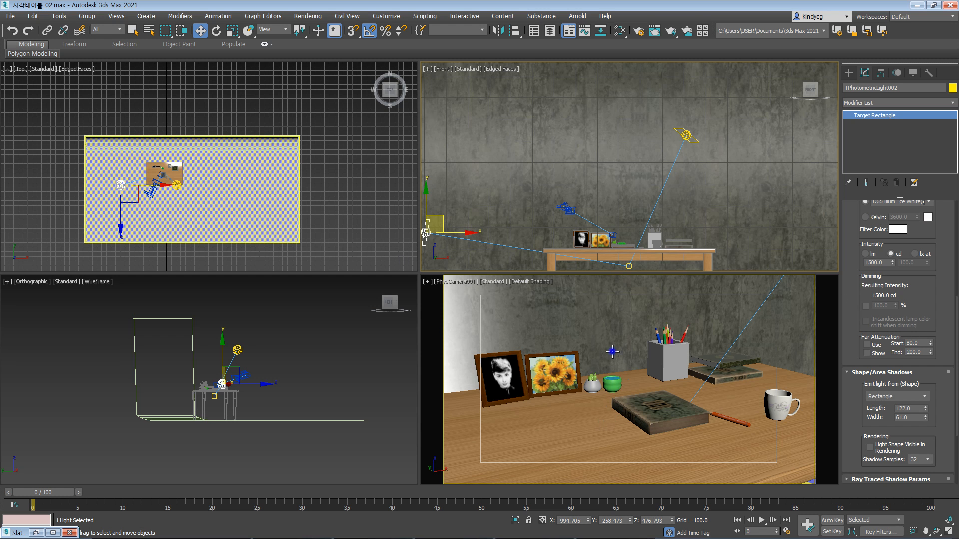
Test-render the camera view with both photometric lights, then stop the render and close the rendered frame.
click(628, 391)
key(shift+q)
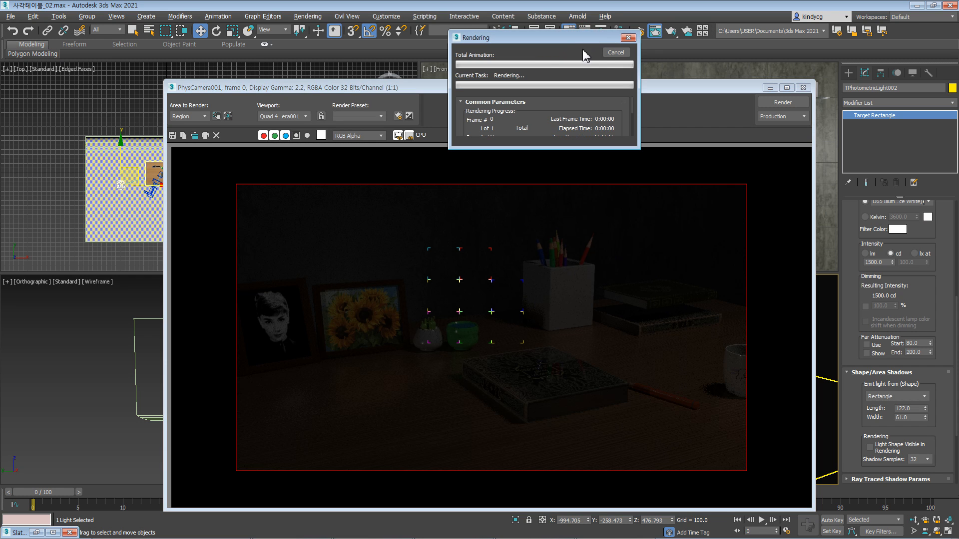
click(613, 53)
click(803, 87)
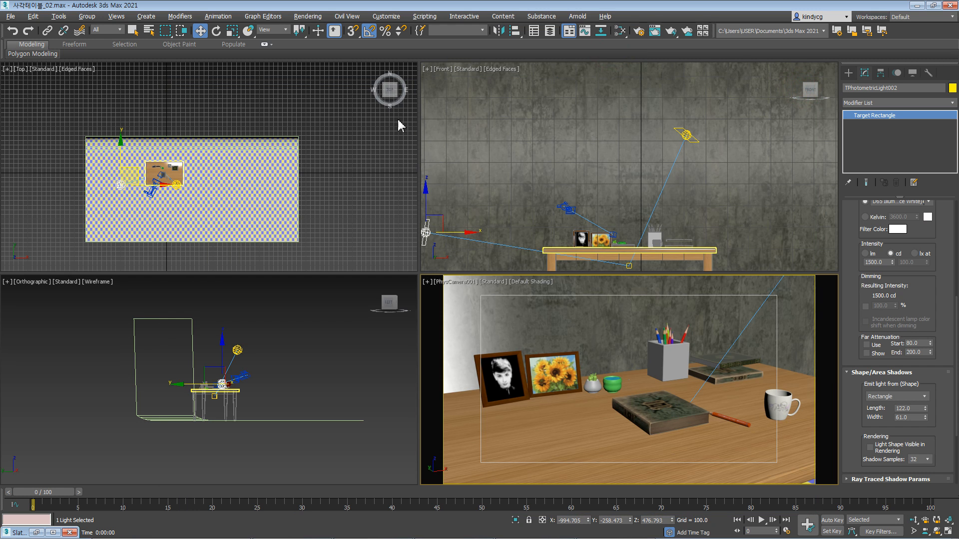
Open the Environment settings and the Slate Material Editor, arranging them so the Environment Map slot stays accessible.
click(307, 18)
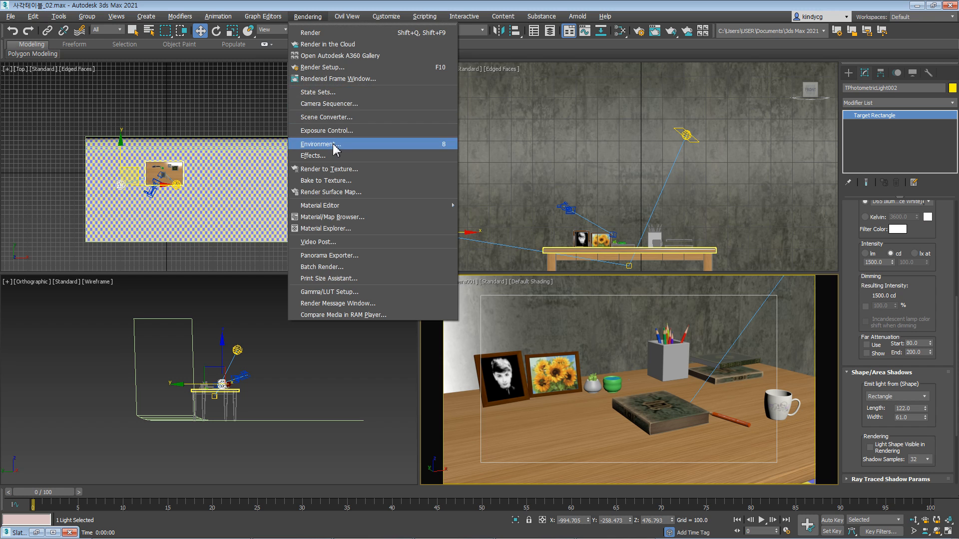
click(320, 144)
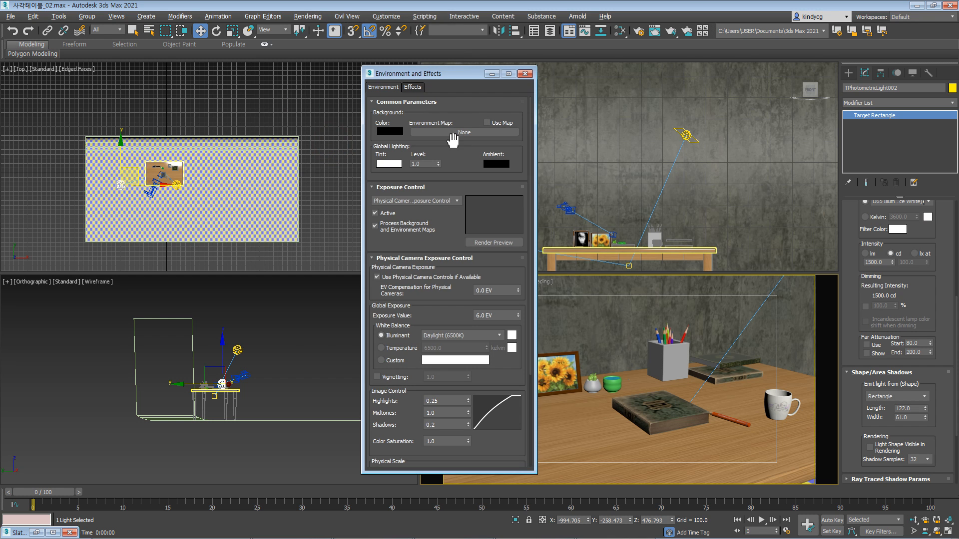
right_click(728, 237)
key(m)
drag(530, 73, 847, 129)
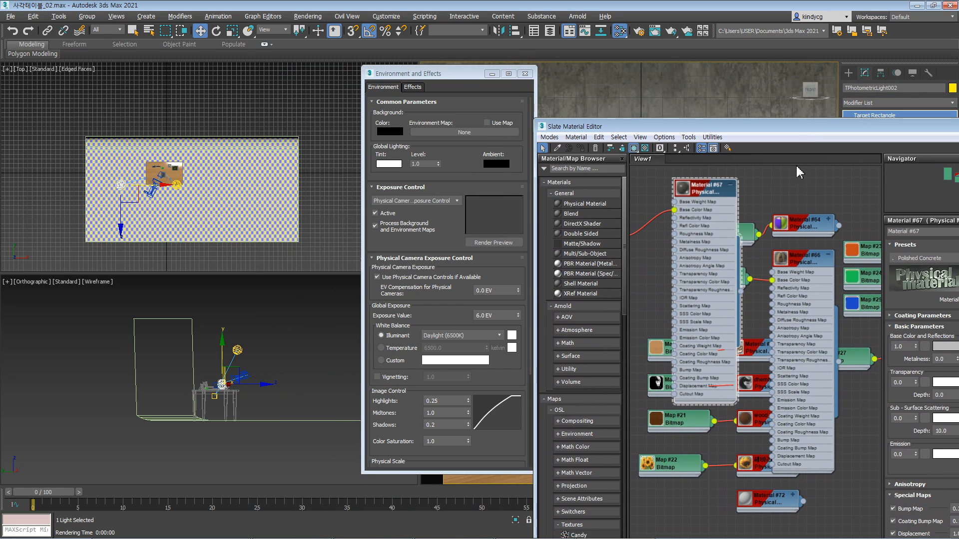
Add a Bitmap map in the material graph, loading empty_kitchen2_pano.hdr with Real Pixels (32 bpp) storage.
middle_drag(660, 195, 745, 255)
right_click(692, 190)
click(717, 207)
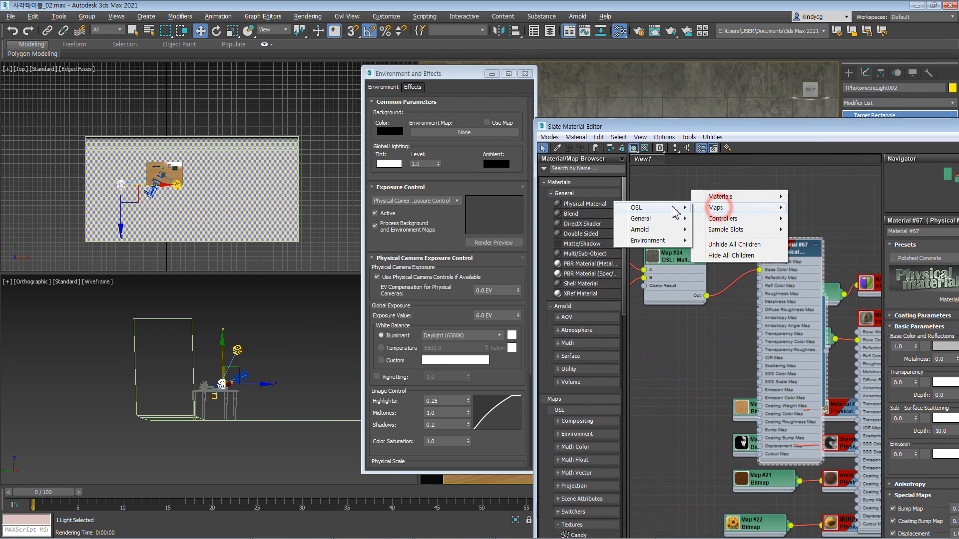
click(645, 218)
click(586, 219)
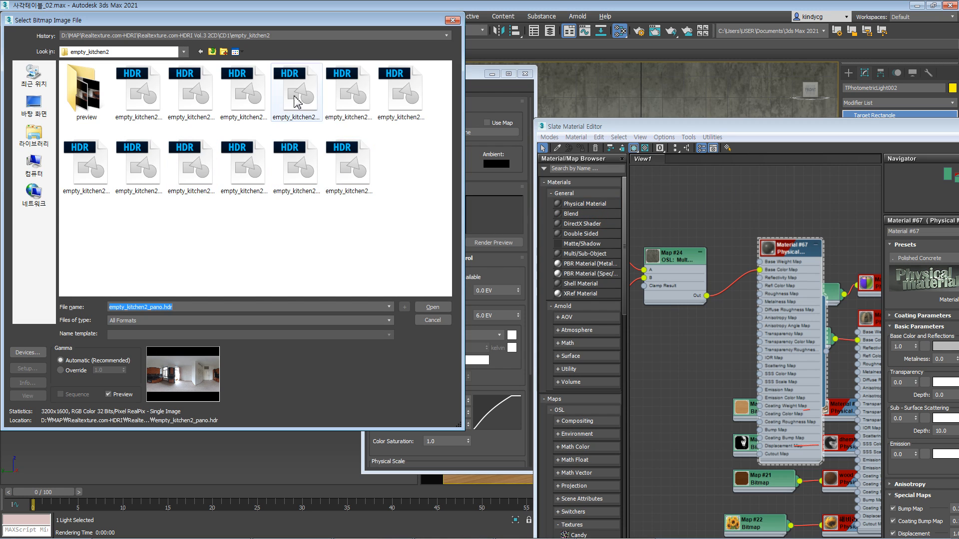
click(397, 93)
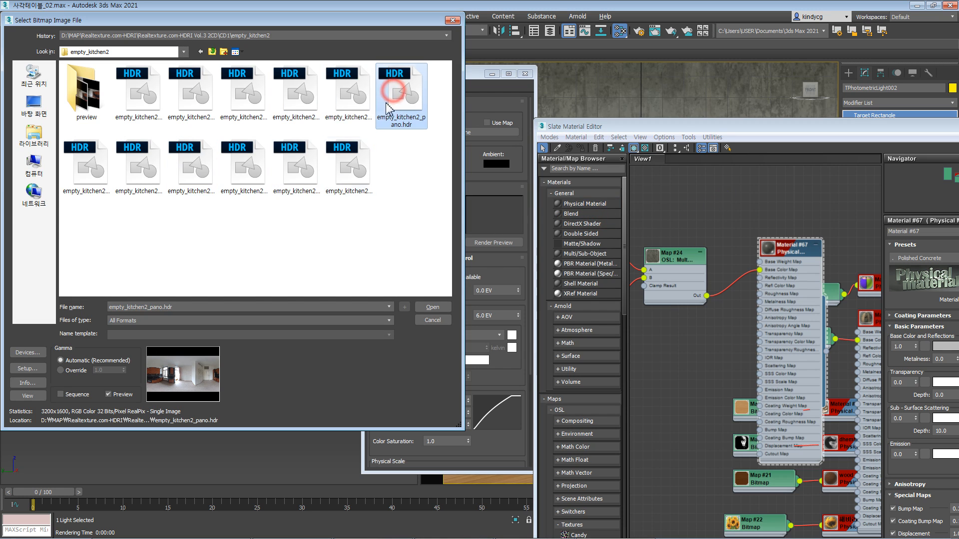
click(433, 307)
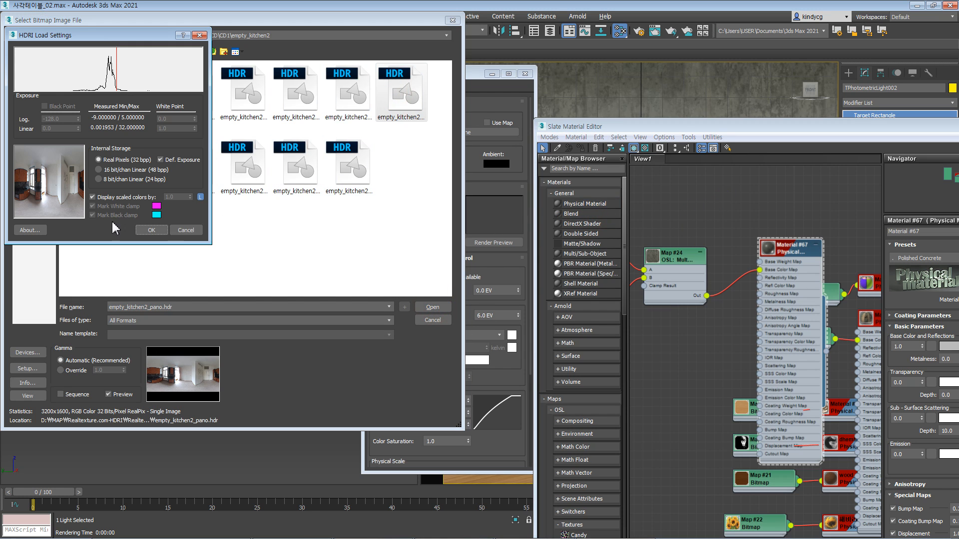
click(152, 230)
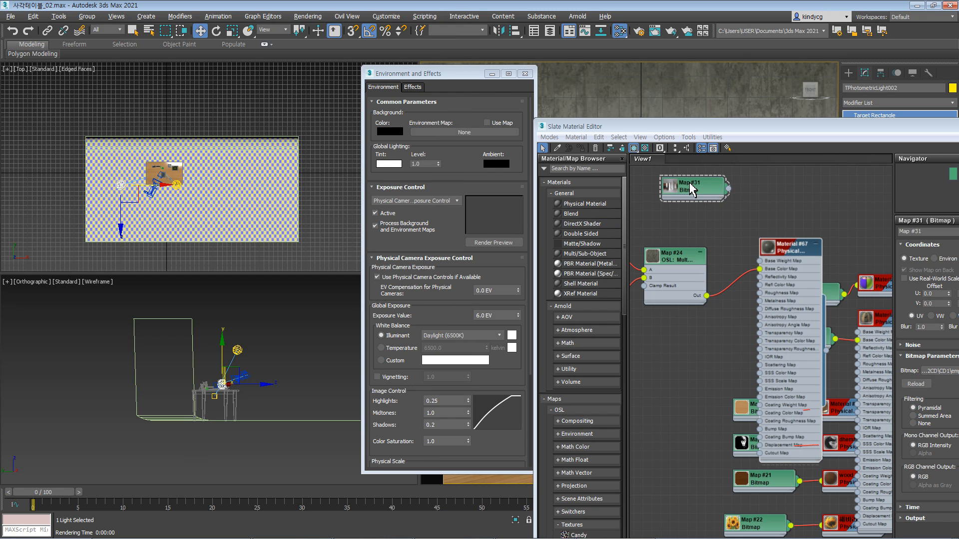
Assign the HDR bitmap as the scene's Environment Map and close the Slate Material Editor.
drag(827, 125, 698, 161)
drag(859, 407, 455, 127)
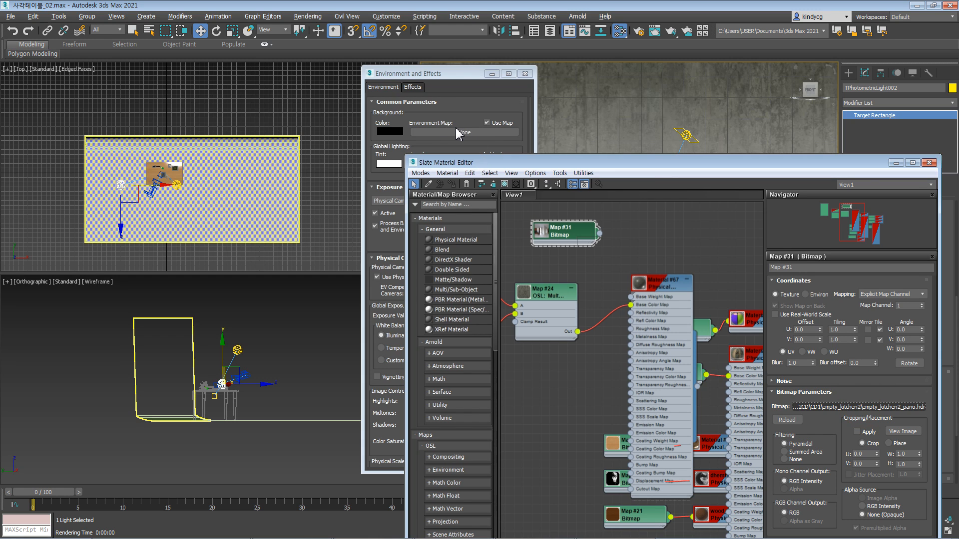
click(930, 163)
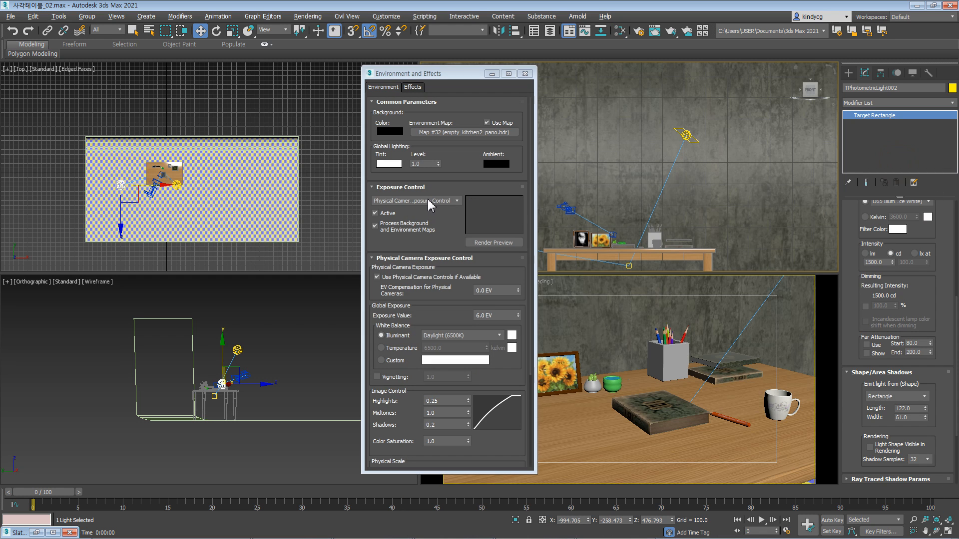
Render the exposure preview, then test-render the camera view with the HDR environment and stop the render.
click(497, 244)
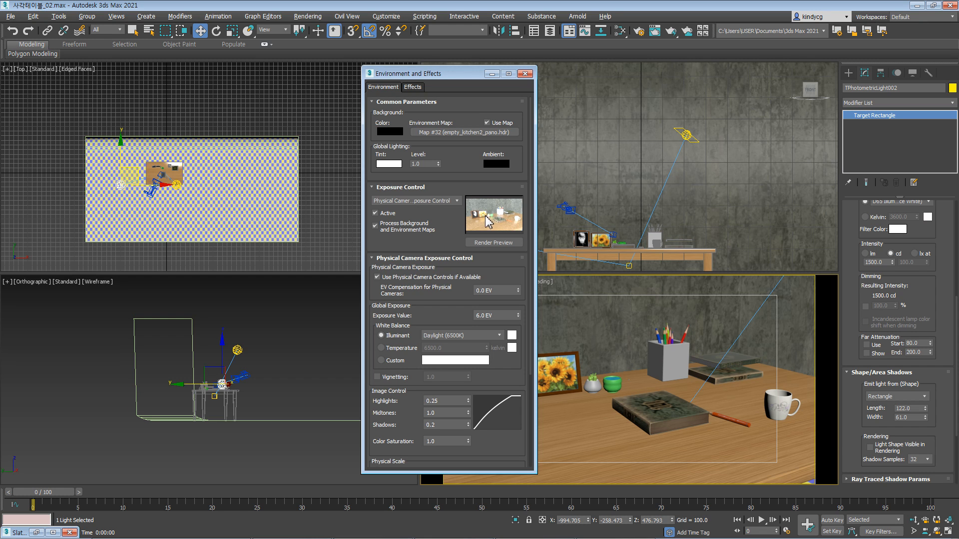
right_click(611, 323)
key(shift+q)
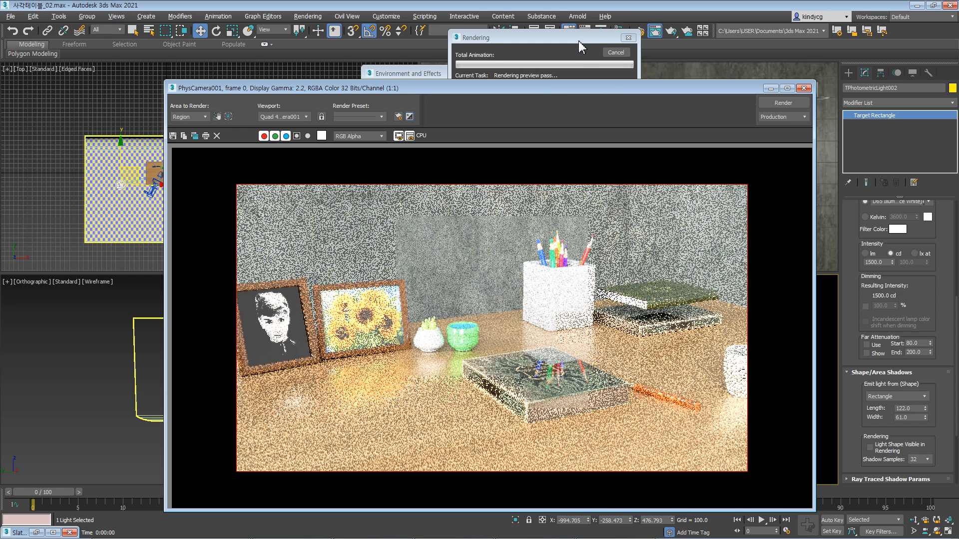
click(618, 53)
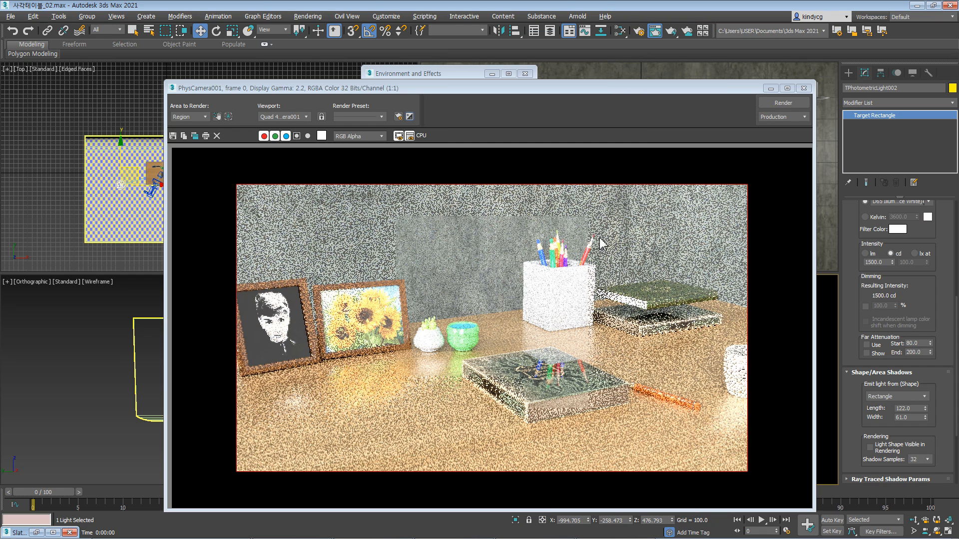
Close the render and try custom physical scale values of 20 and 200 in the physical camera exposure control.
click(804, 88)
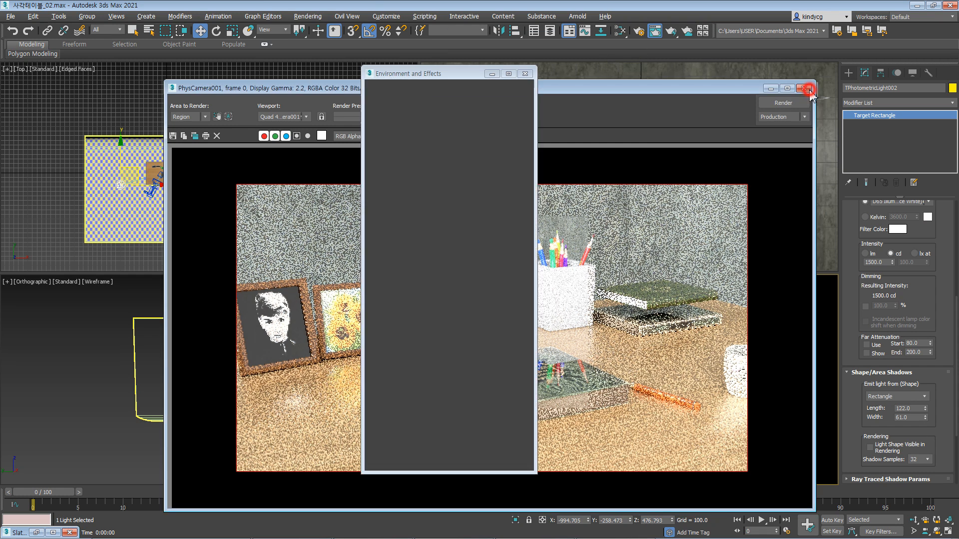
drag(418, 243, 407, 182)
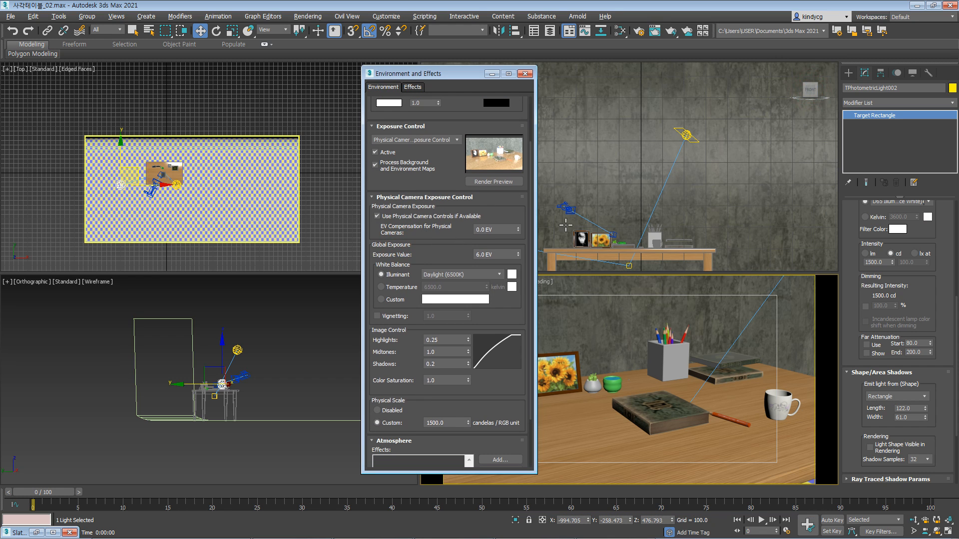
drag(423, 243, 424, 179)
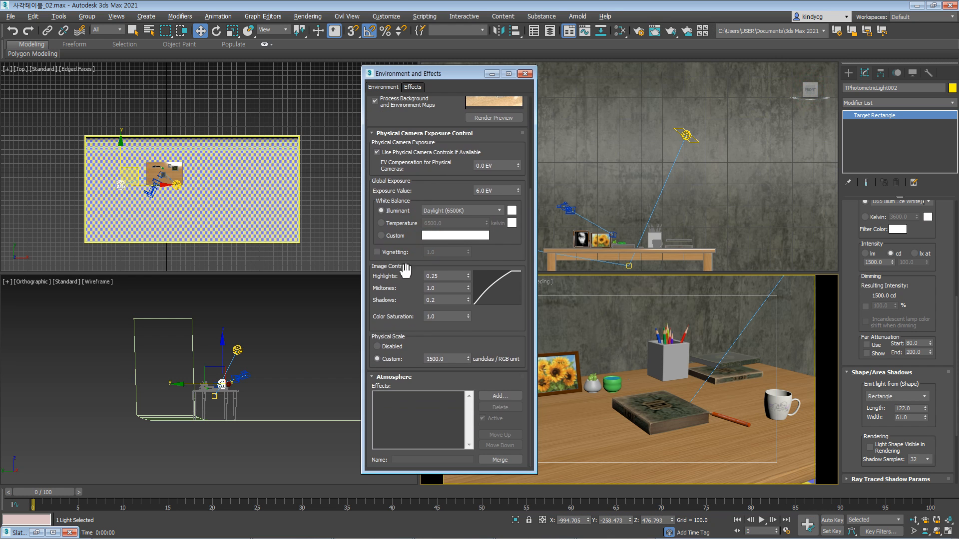
drag(369, 254, 375, 197)
double_click(458, 358)
text(20)
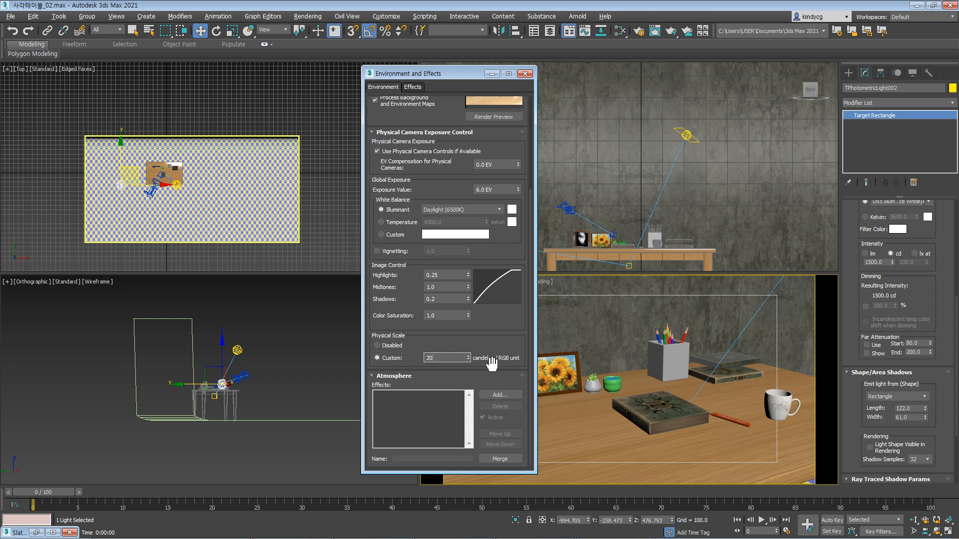
key(Return)
drag(411, 124, 404, 173)
double_click(442, 406)
text(200)
key(Return)
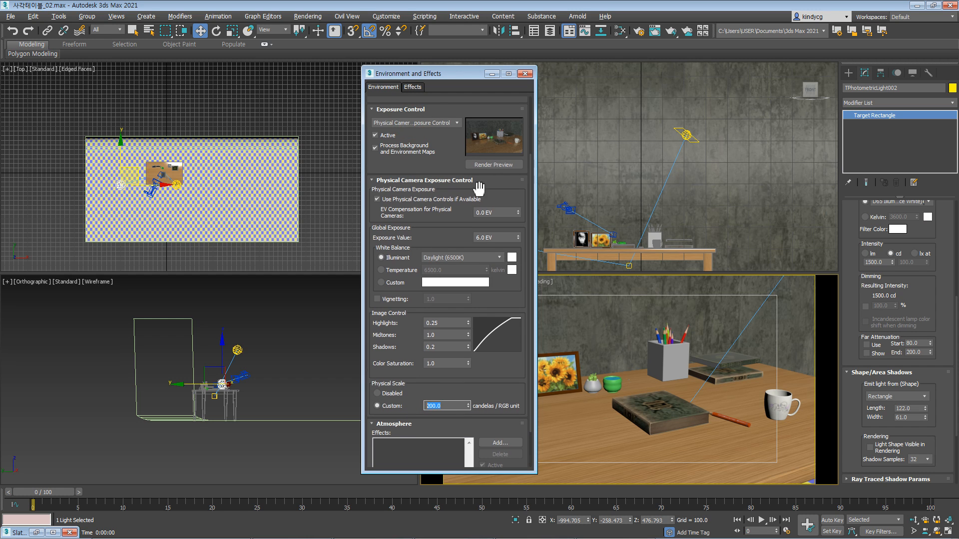
Set the exposure control's custom physical scale to 500 candelas per RGB unit and close the Environment and Effects settings.
text(500)
key(Return)
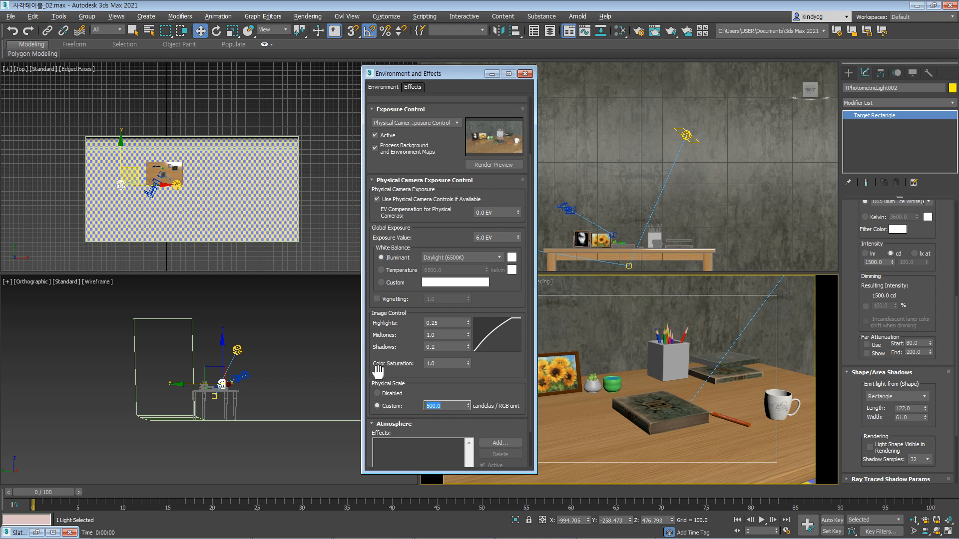
drag(378, 373, 378, 357)
double_click(450, 390)
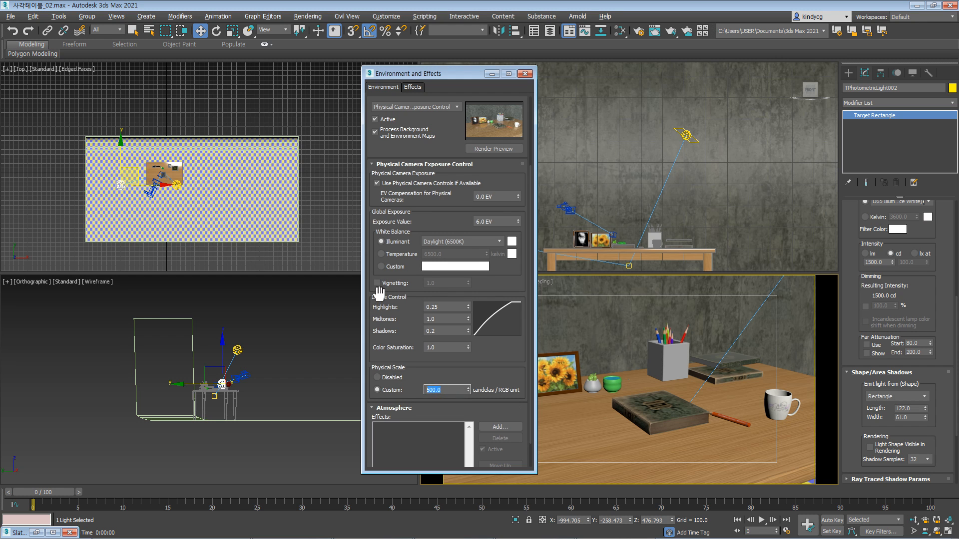
drag(379, 297, 379, 312)
right_click(666, 338)
click(591, 327)
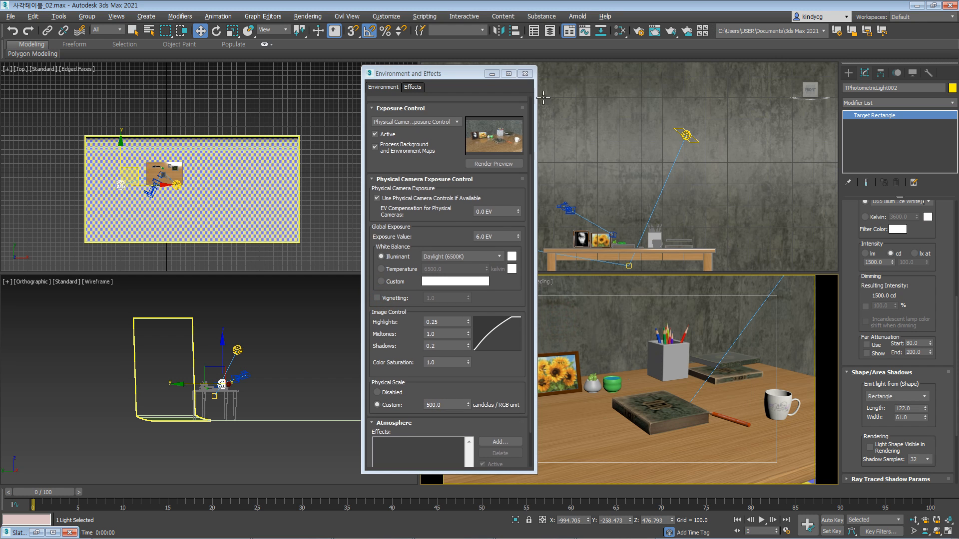
click(525, 74)
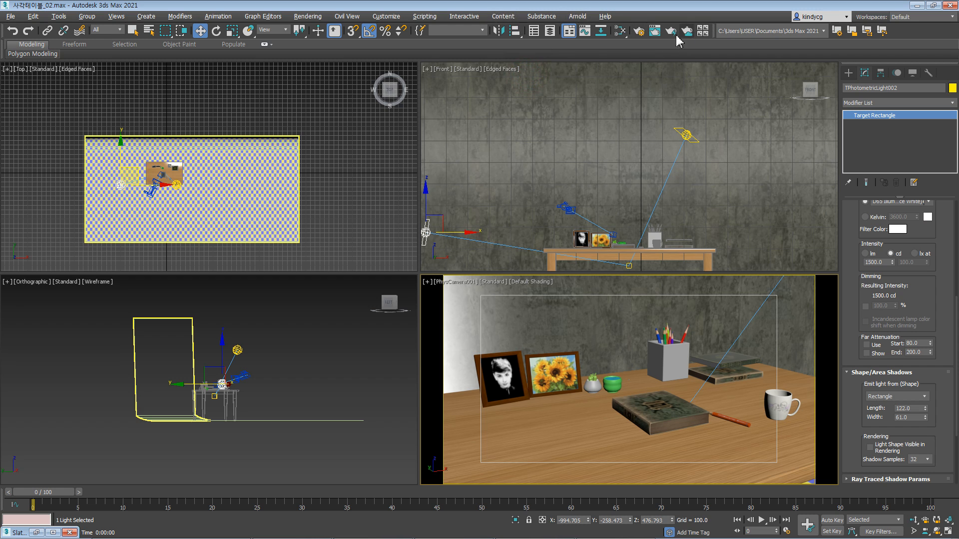
Review the Arnold sampling settings and the common output size in Render Setup, closing it without changes.
key(F10)
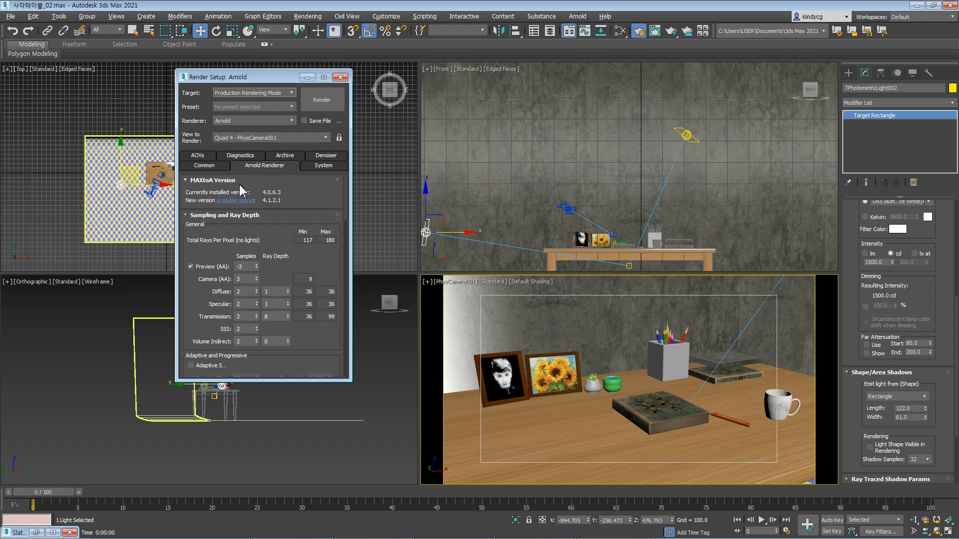
scroll(195, 255, down, 5)
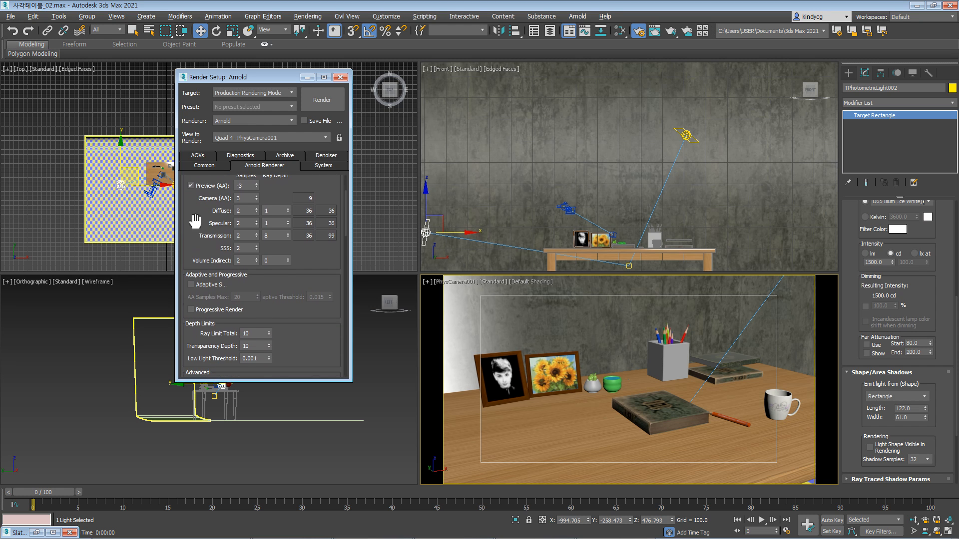
drag(189, 224, 194, 183)
scroll(195, 186, up, 5)
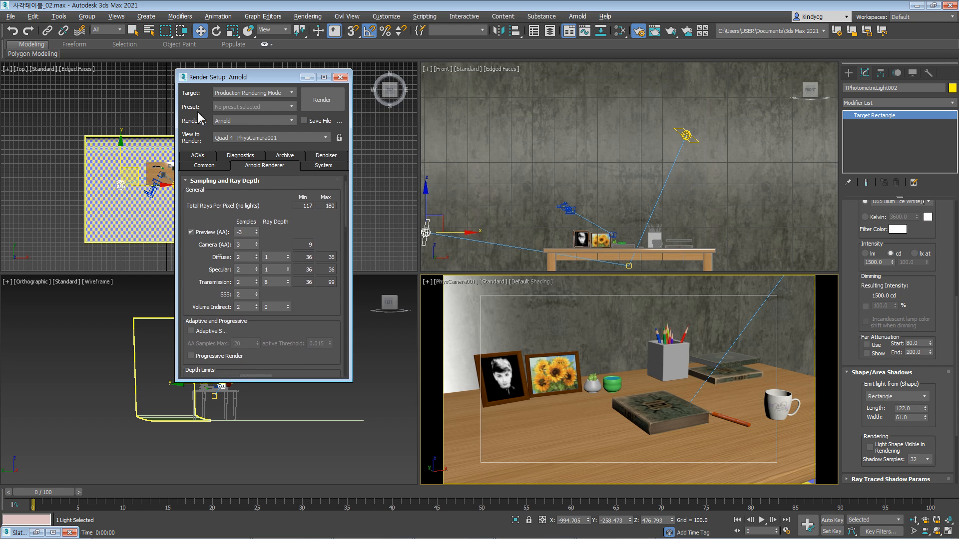
click(206, 166)
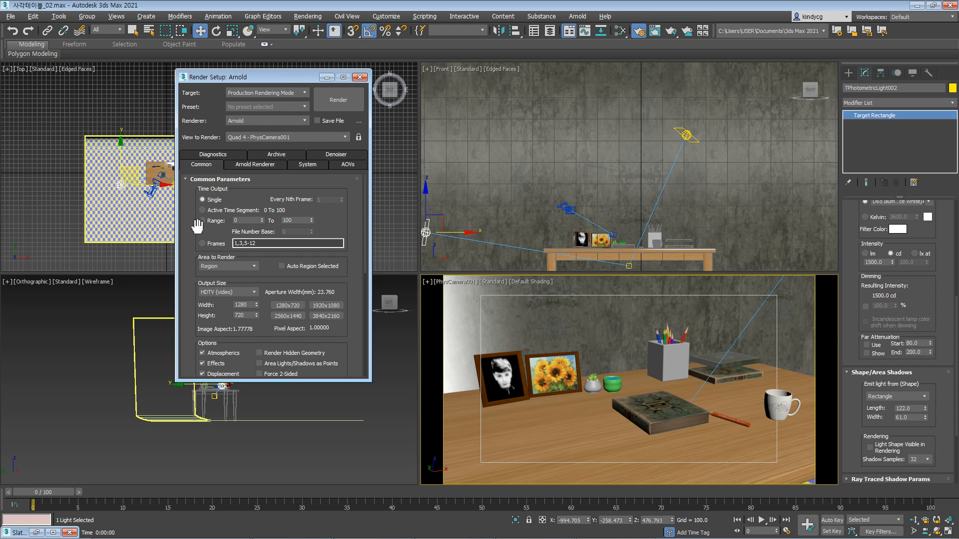
drag(193, 278, 195, 272)
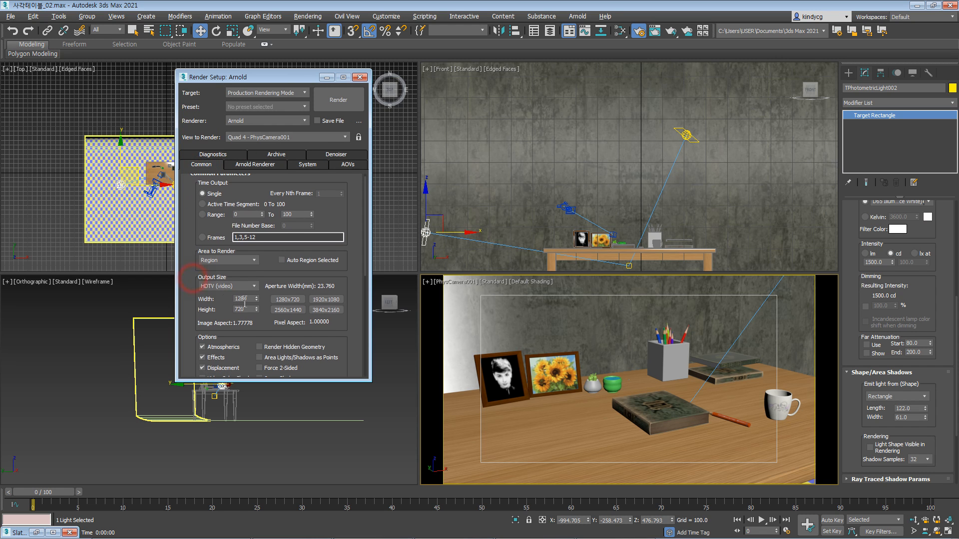
click(359, 76)
Set the area to render to View, render the full camera view, and close the rendered frame after checking it.
click(655, 31)
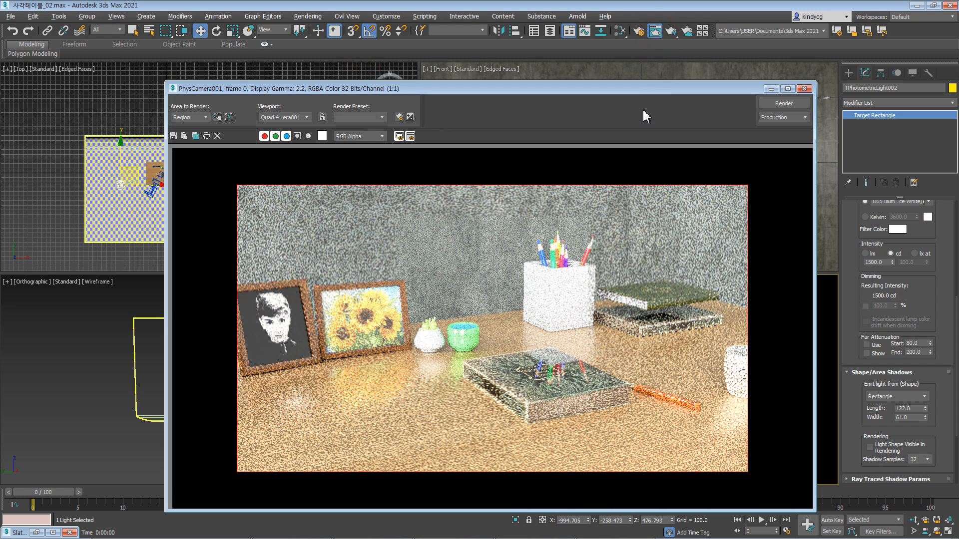
click(203, 118)
click(193, 126)
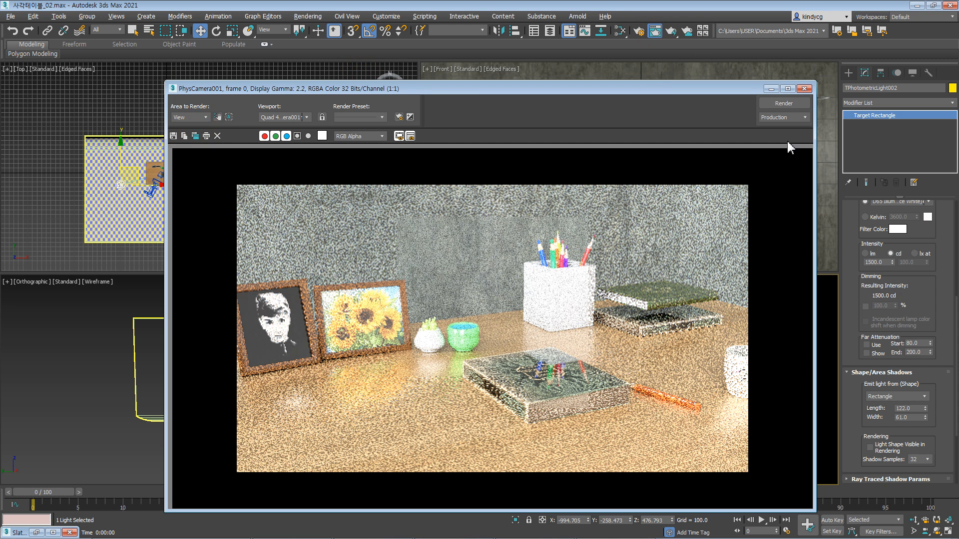
click(791, 105)
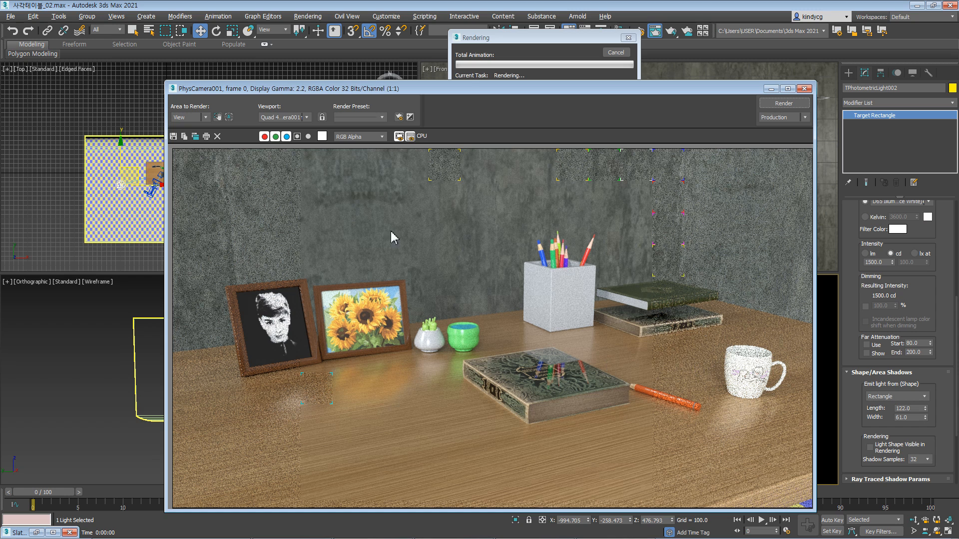
click(440, 87)
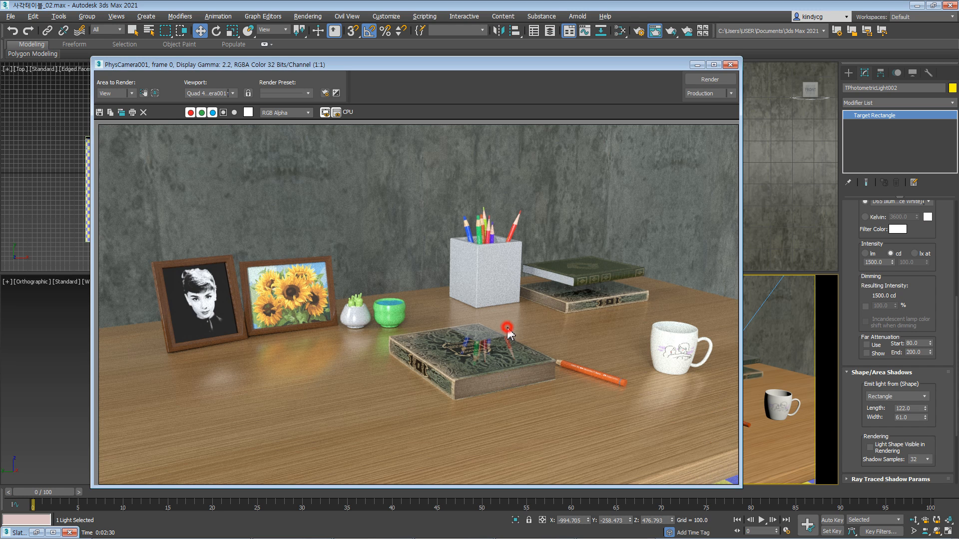
drag(500, 70, 470, 63)
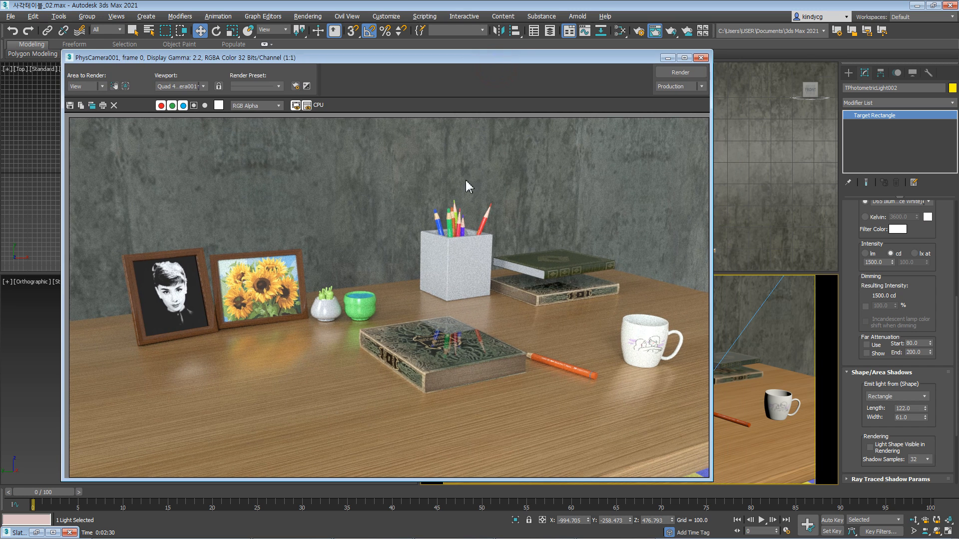
click(701, 59)
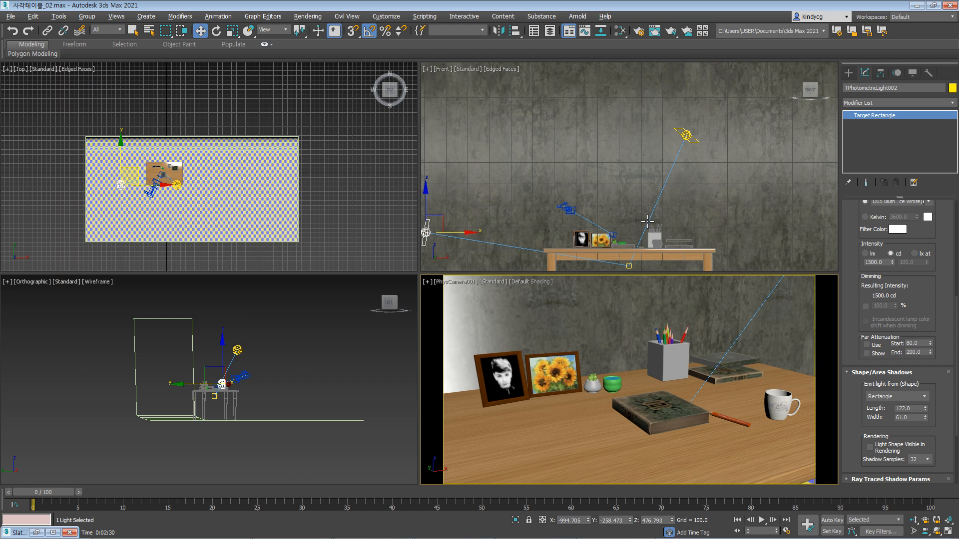
Move the physical camera to about X -281, Y -420, Z 611 and shift the mug inward to sit fully within its view.
click(565, 209)
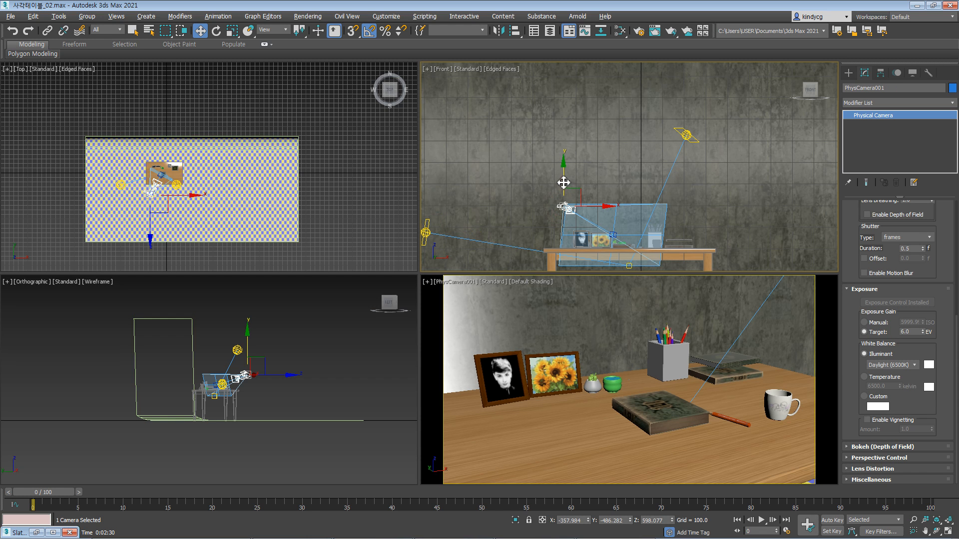
drag(564, 185, 564, 182)
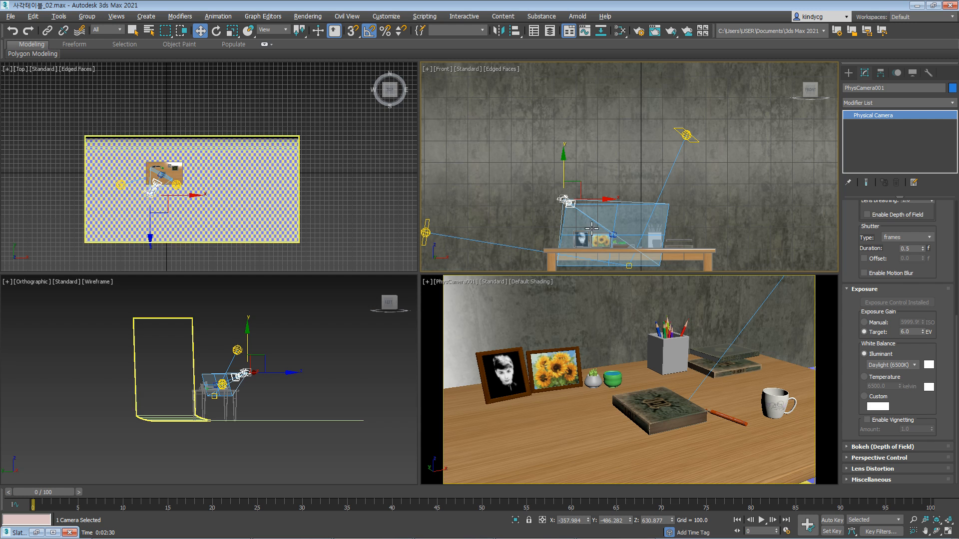
drag(168, 196, 170, 177)
right_click(567, 162)
drag(579, 163, 579, 169)
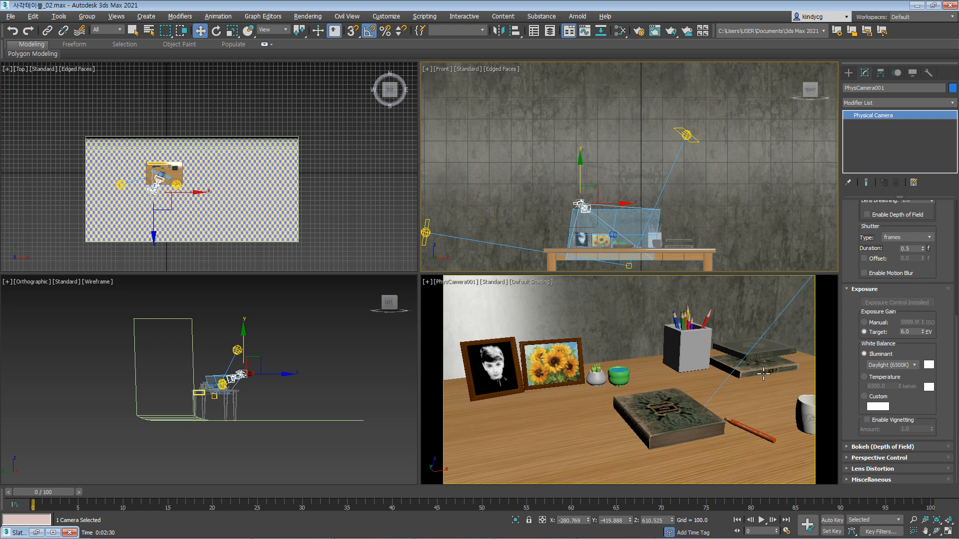
drag(803, 412, 734, 390)
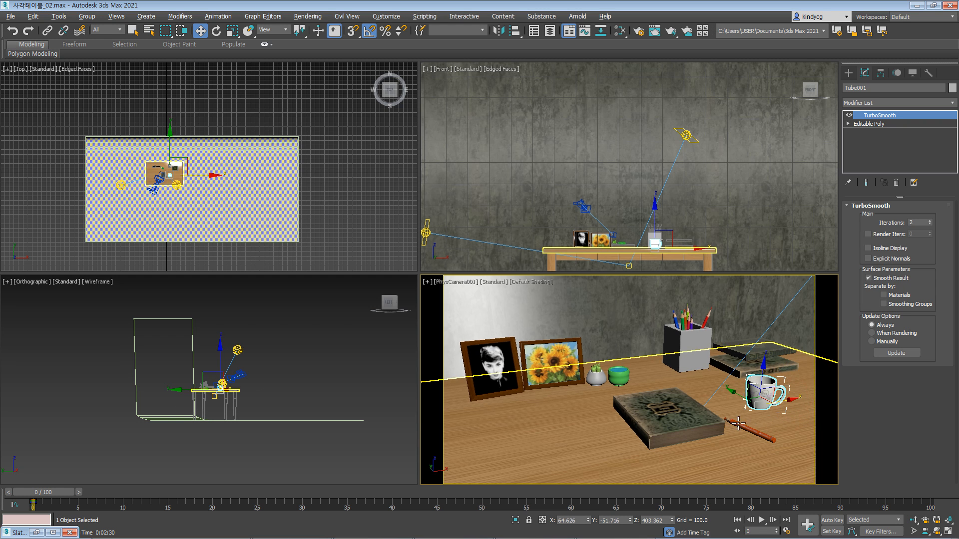
Select the front book and pick its material from the camera view into the Slate Material Editor.
click(687, 422)
key(m)
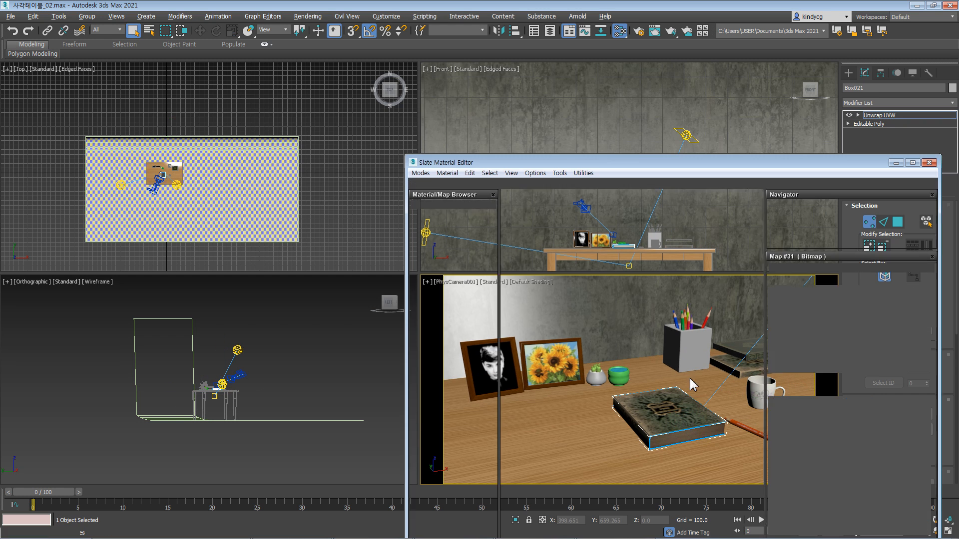
drag(638, 164, 339, 102)
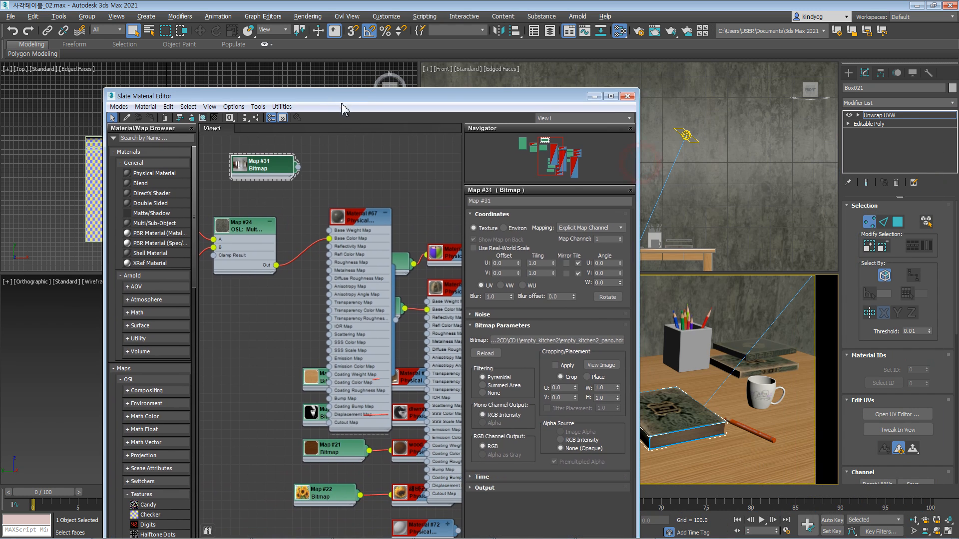
middle_drag(407, 238, 292, 246)
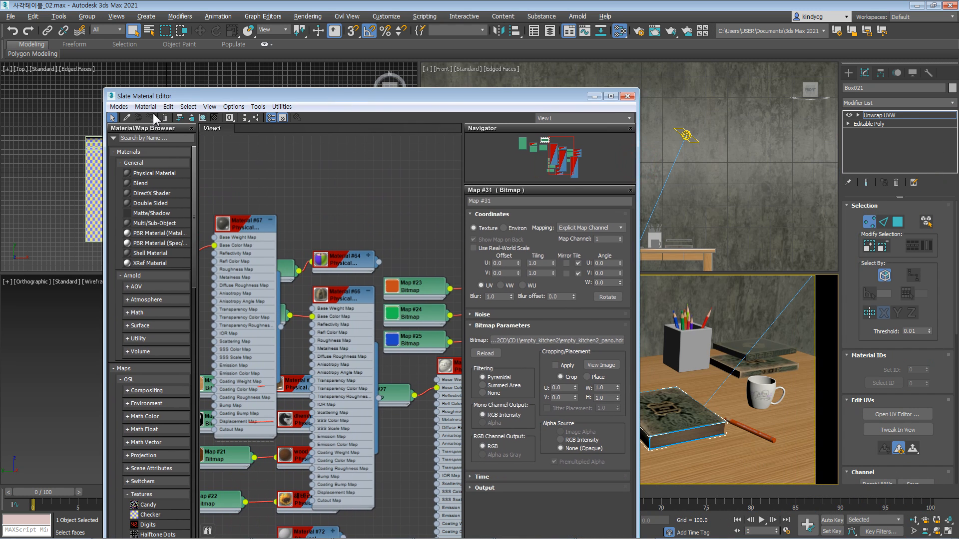
click(127, 117)
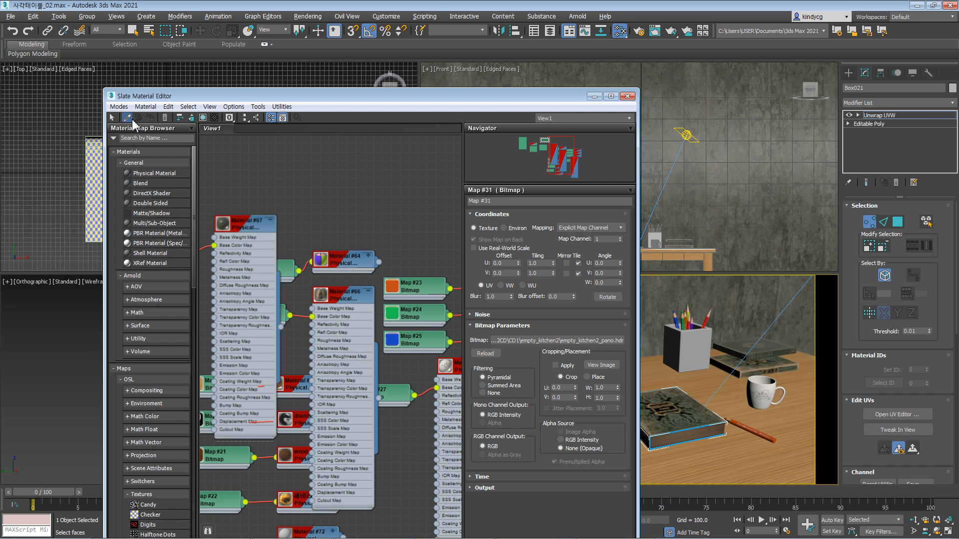
click(669, 402)
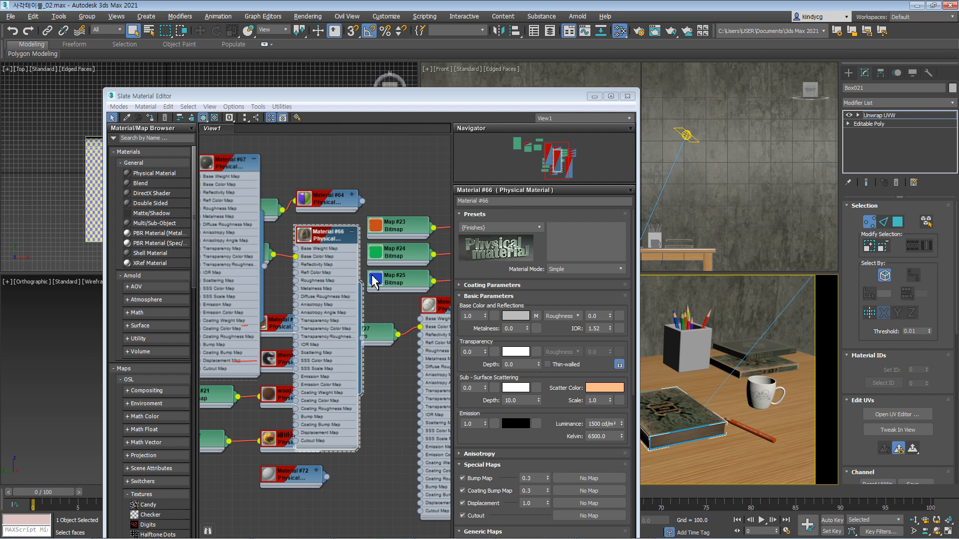
Rearrange the material graph, moving the book's Material #66 and its Map #30 bitmap node into an empty area.
click(323, 244)
drag(324, 244, 341, 144)
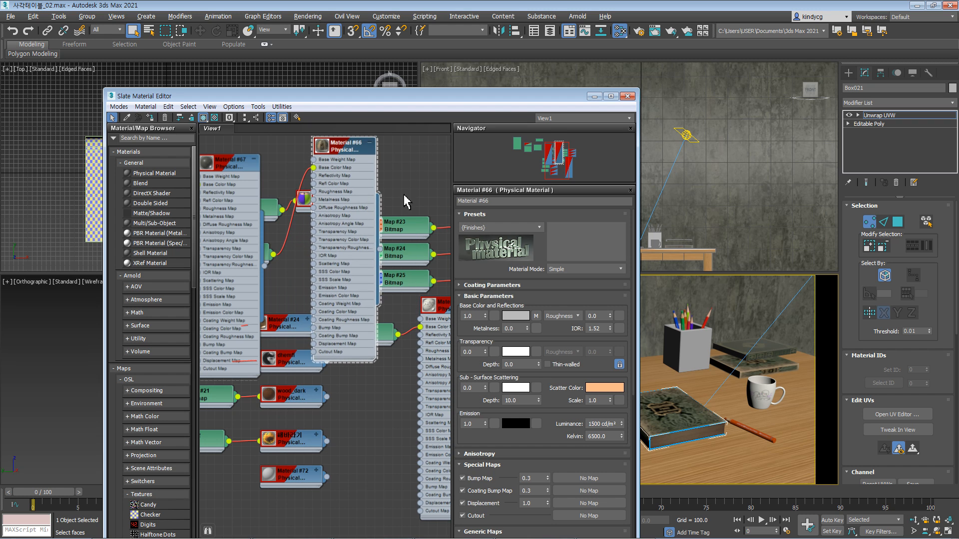
middle_drag(410, 196, 450, 184)
drag(270, 148, 217, 211)
middle_drag(344, 204, 335, 305)
drag(370, 233, 397, 163)
drag(296, 339, 332, 162)
drag(411, 171, 403, 153)
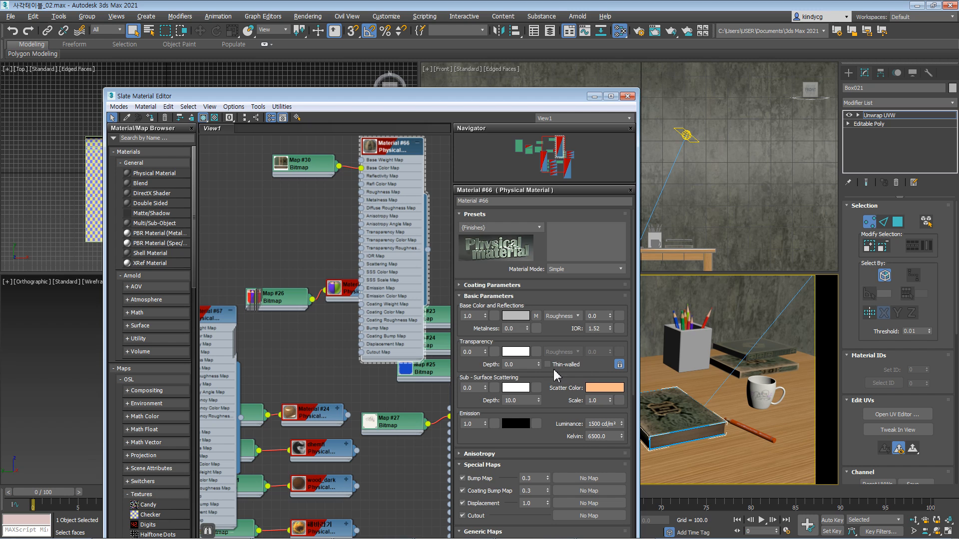
Set the book material's base reflection roughness to 0.8.
mouse_move(477, 334)
mouse_down()
mouse_move(476, 326)
mouse_move(477, 335)
mouse_up()
double_click(598, 316)
click(559, 297)
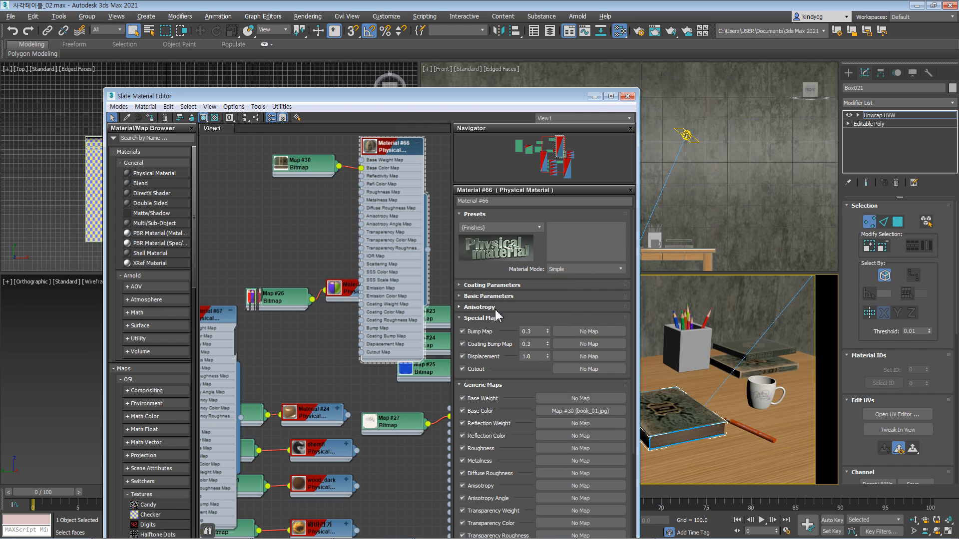
click(512, 297)
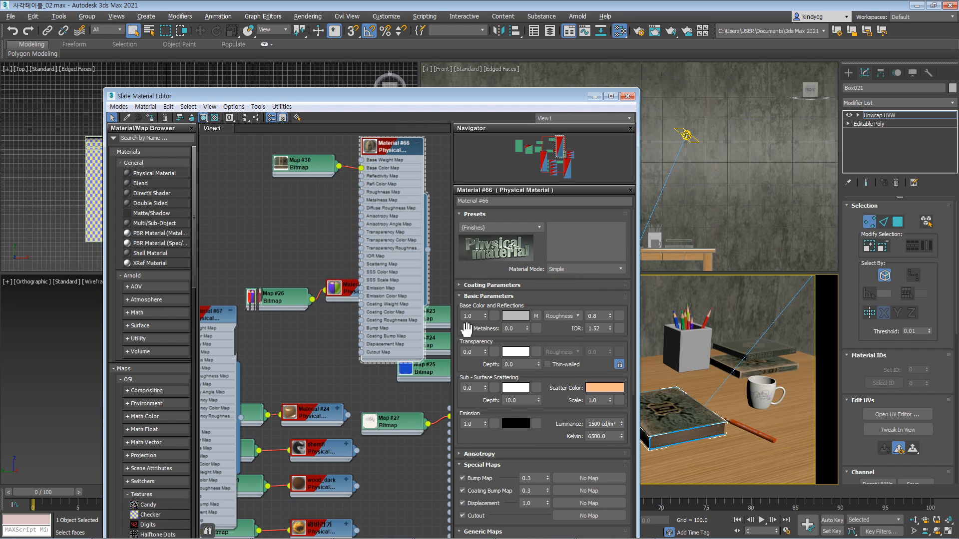
Add a Normal Bump map and connect it to the Bump Map input of the book's Material #66.
drag(468, 331, 470, 269)
scroll(507, 289, down, 3)
right_click(326, 216)
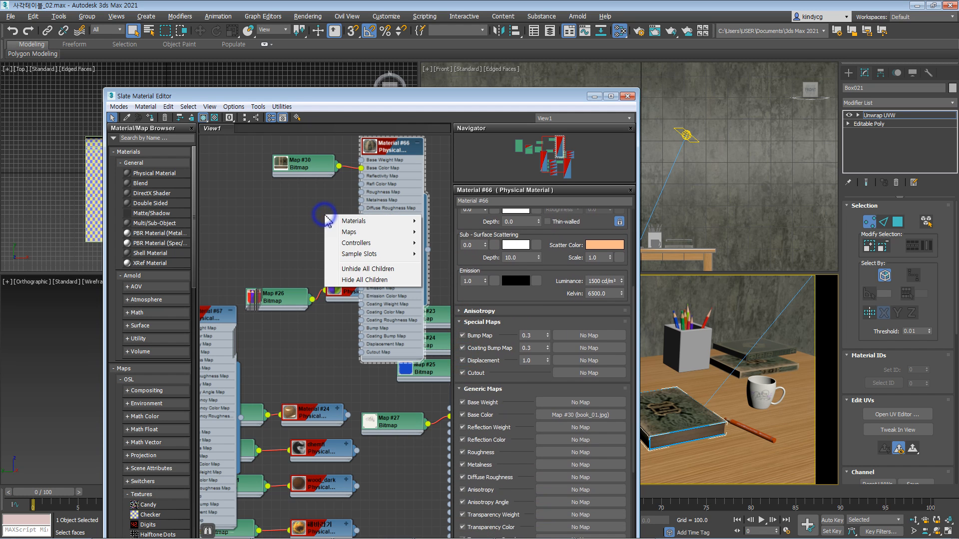
mouse_move(366, 233)
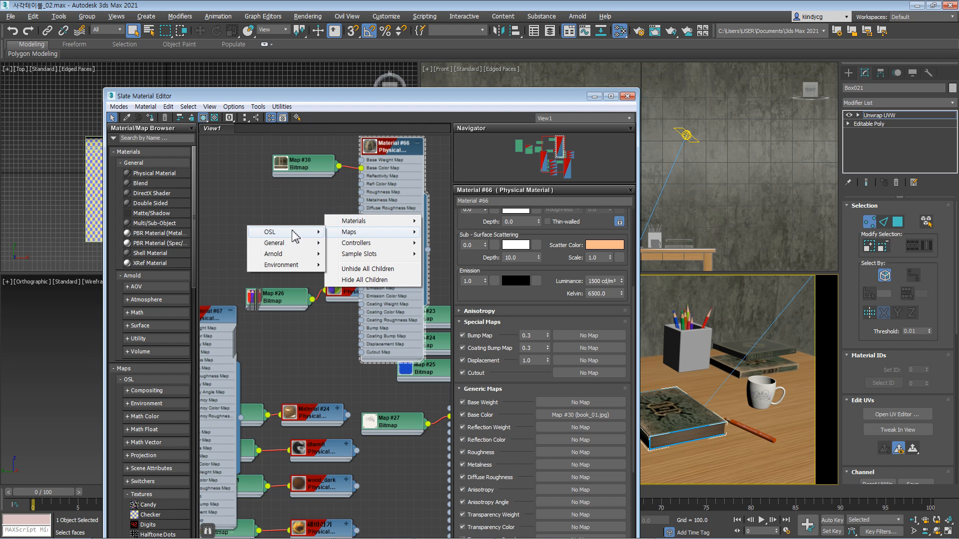
mouse_move(296, 244)
click(230, 257)
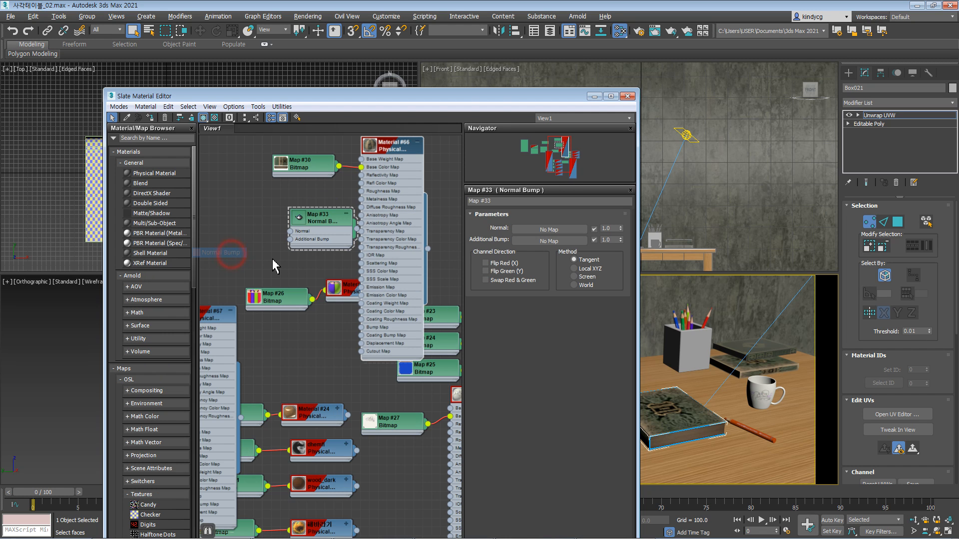
drag(329, 223, 361, 327)
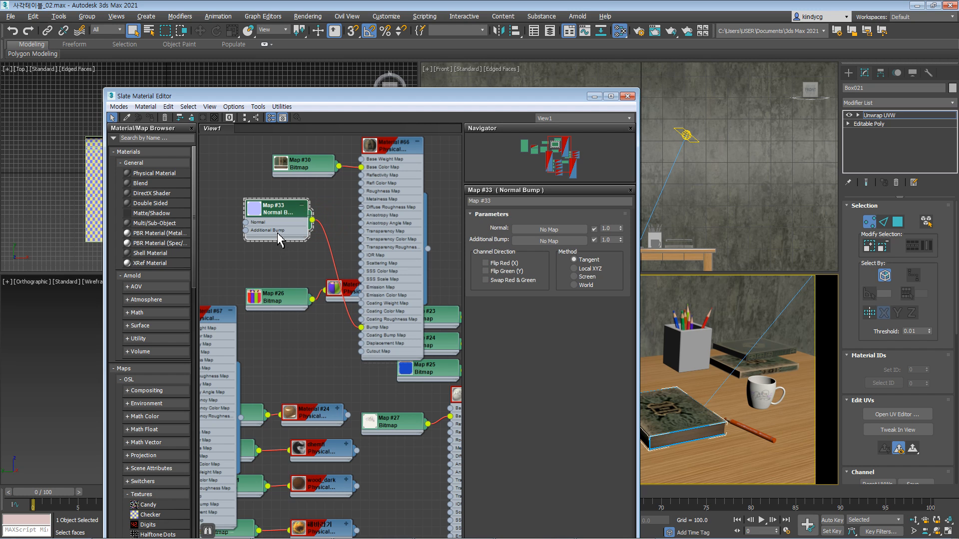
Load book_normal01.jpg from the 3D_집기류 maps folder as a Bitmap and connect it to the Normal Bump map's Normal input.
right_click(230, 262)
mouse_move(264, 278)
mouse_move(189, 289)
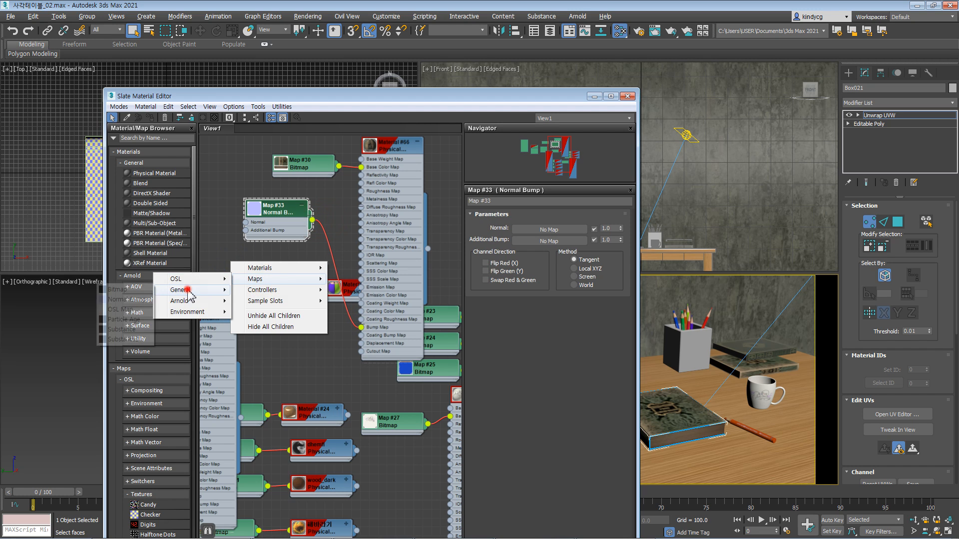
click(133, 290)
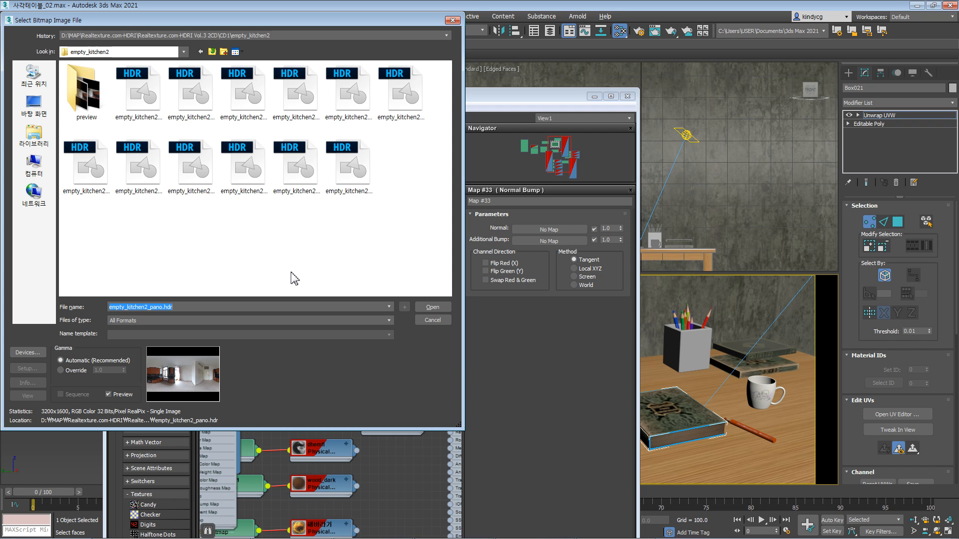
click(191, 36)
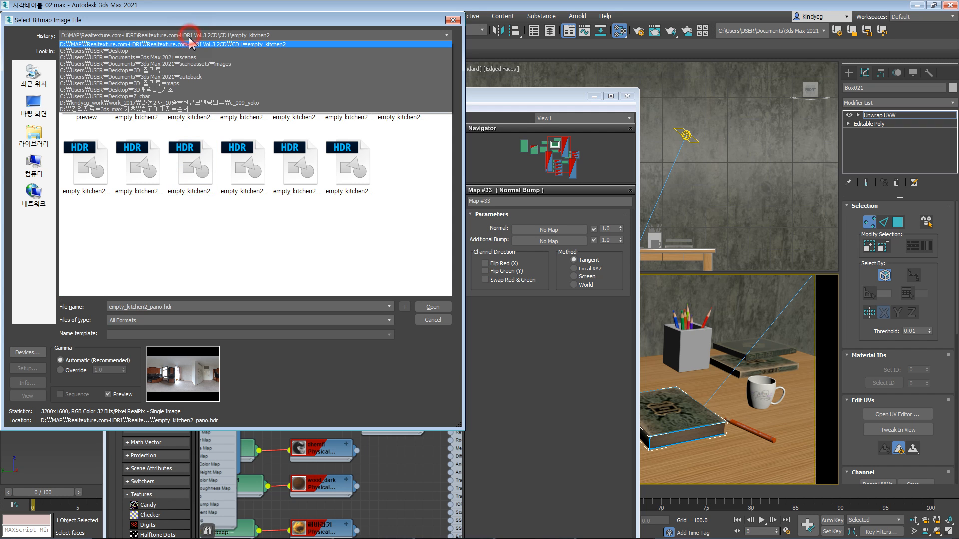
click(175, 70)
double_click(80, 77)
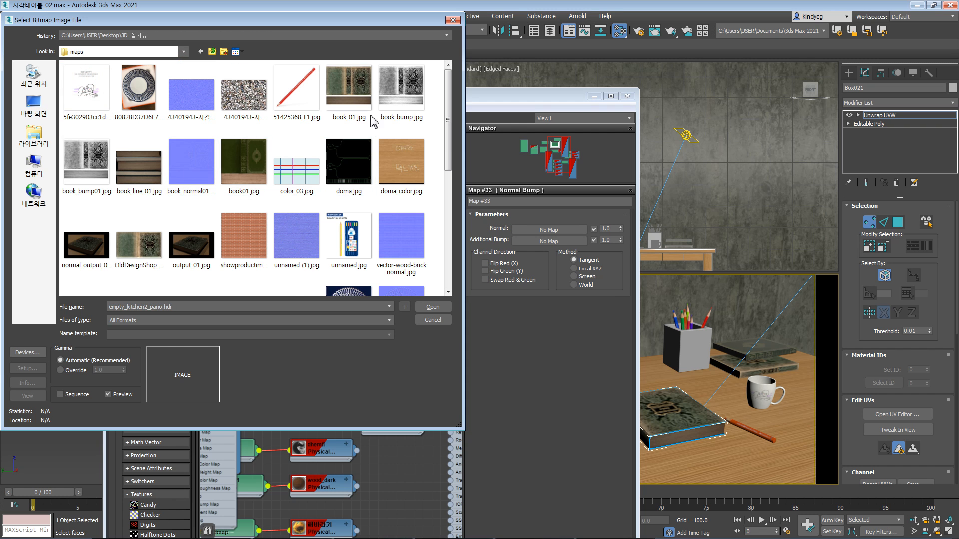
click(368, 100)
click(399, 95)
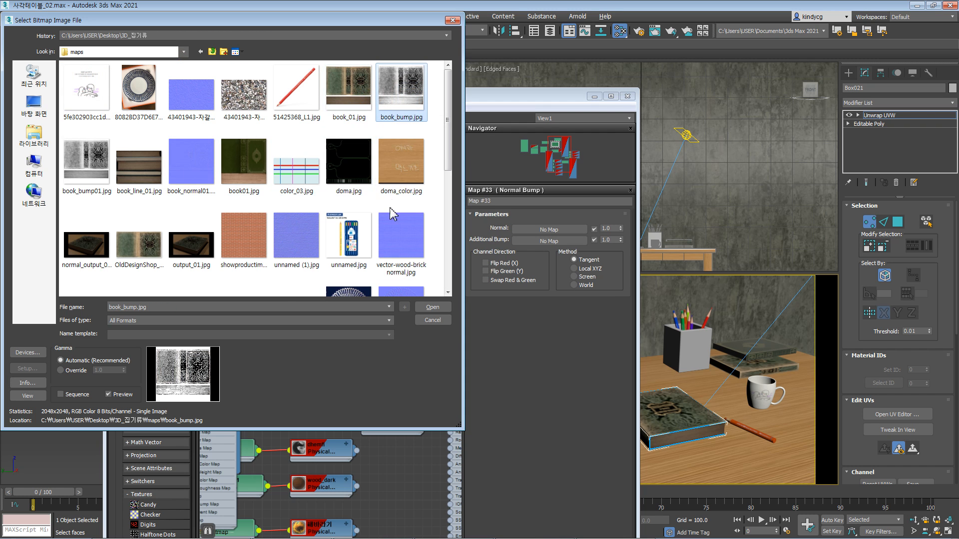
click(192, 163)
click(428, 309)
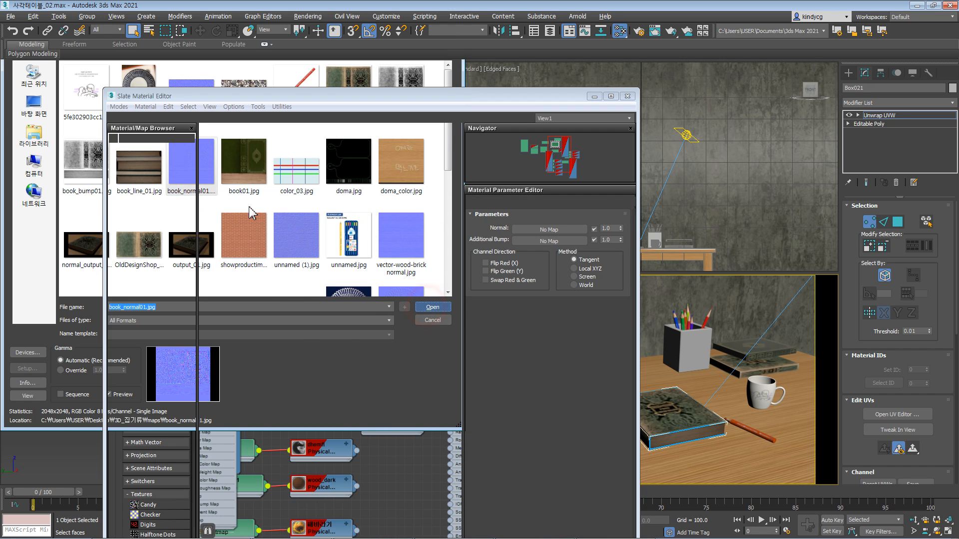
drag(244, 267, 264, 242)
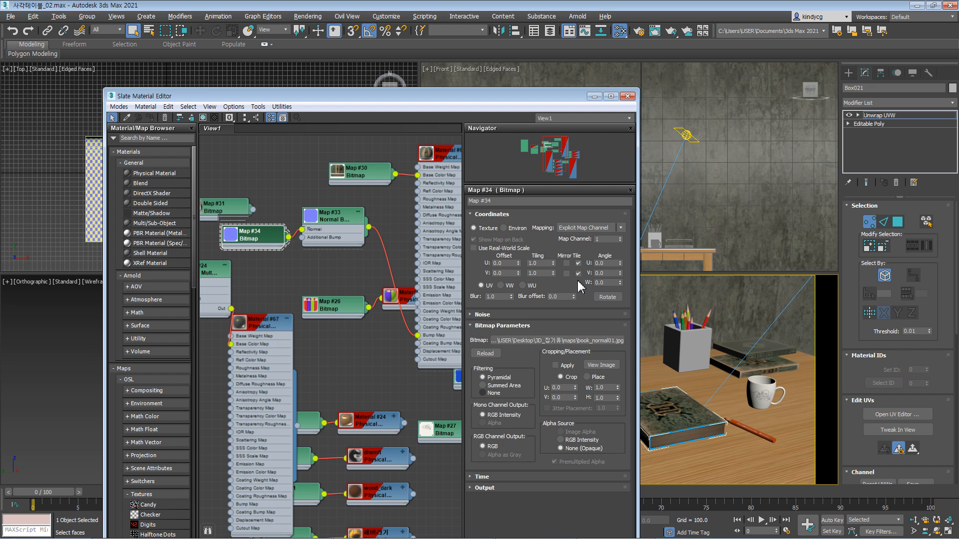
Close the Slate Material Editor and run a test render of the PhysCamera001 view to check the book's normal map.
click(627, 96)
click(656, 31)
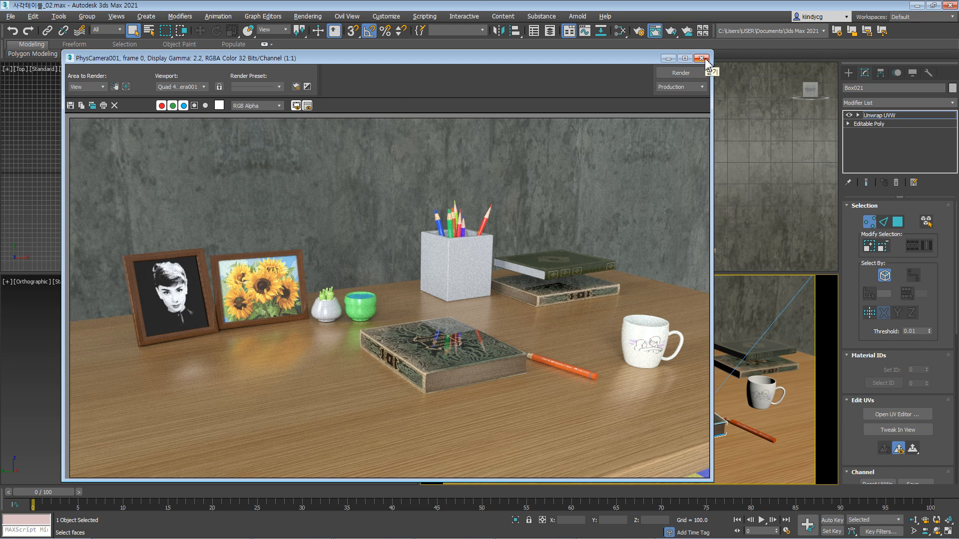
click(701, 58)
Exit the sub-object mode of the front book's Unwrap UVW modifier and clear the selection.
click(649, 223)
click(764, 346)
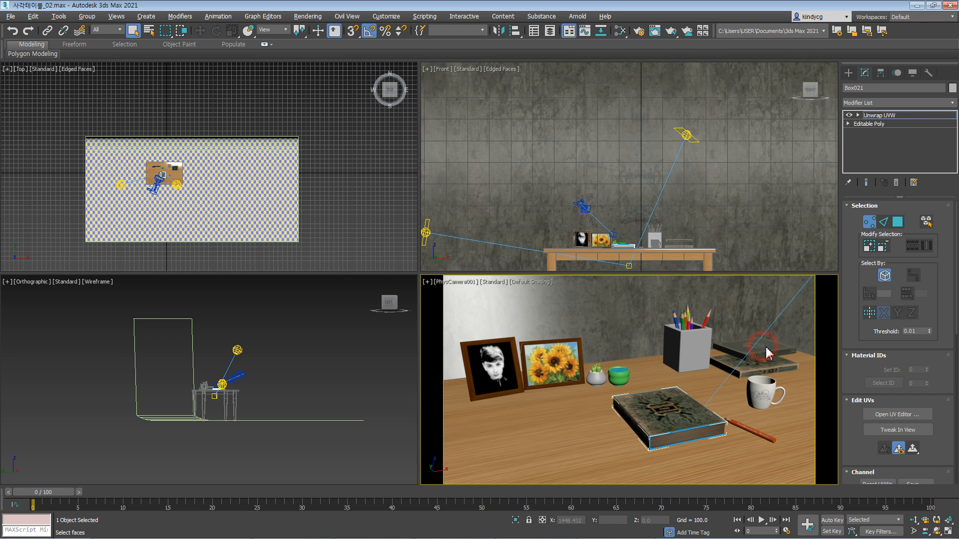
click(877, 116)
click(878, 117)
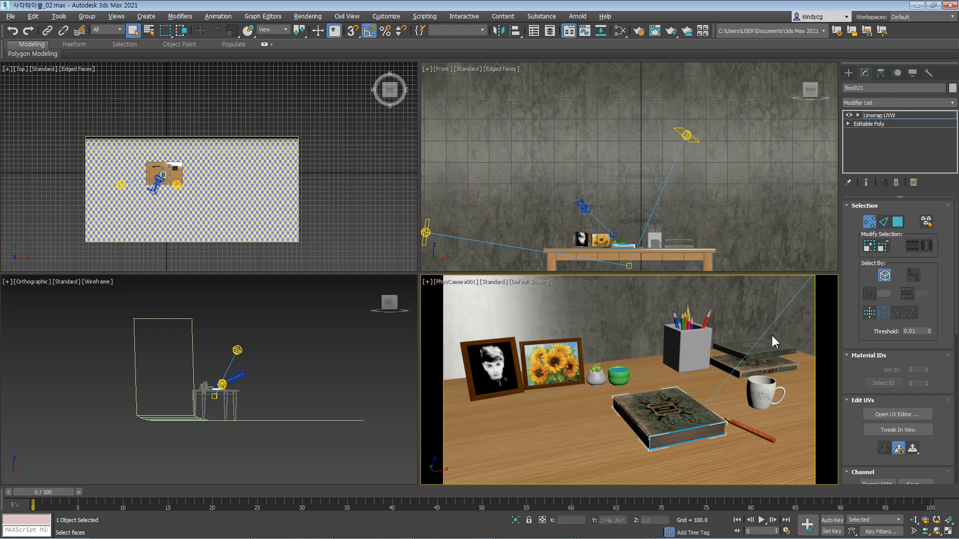
click(375, 208)
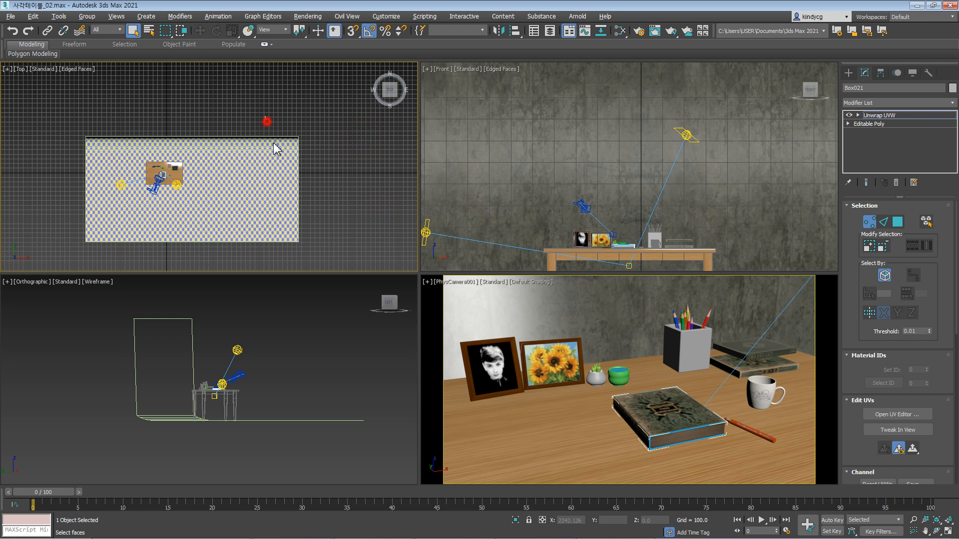
click(692, 138)
click(890, 116)
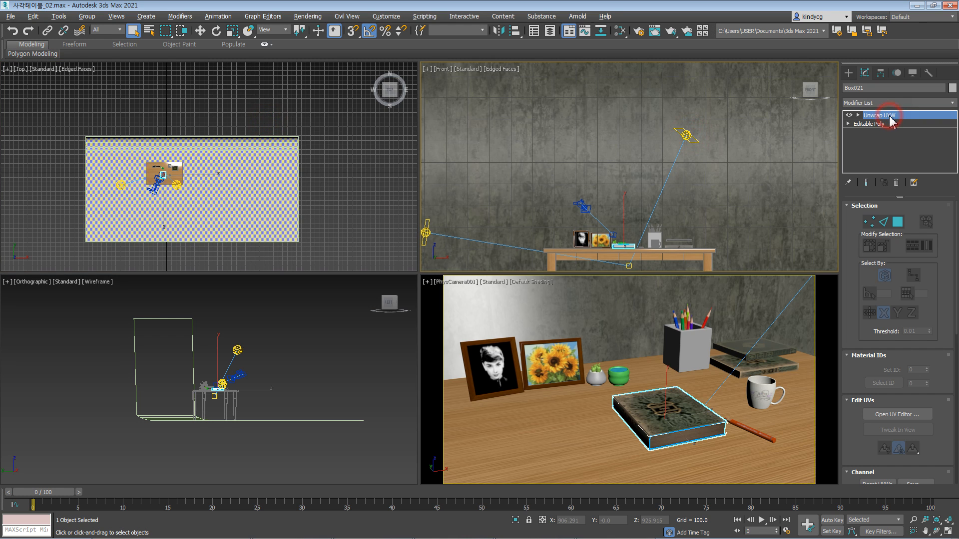
click(331, 205)
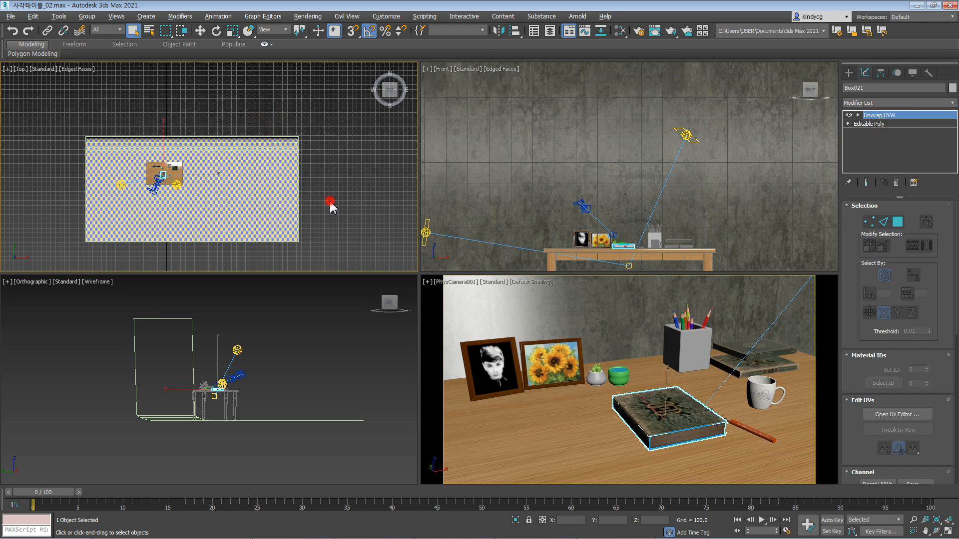
Lower the upper book of the rear stack onto the book beneath it, to about Z 417.6.
click(734, 346)
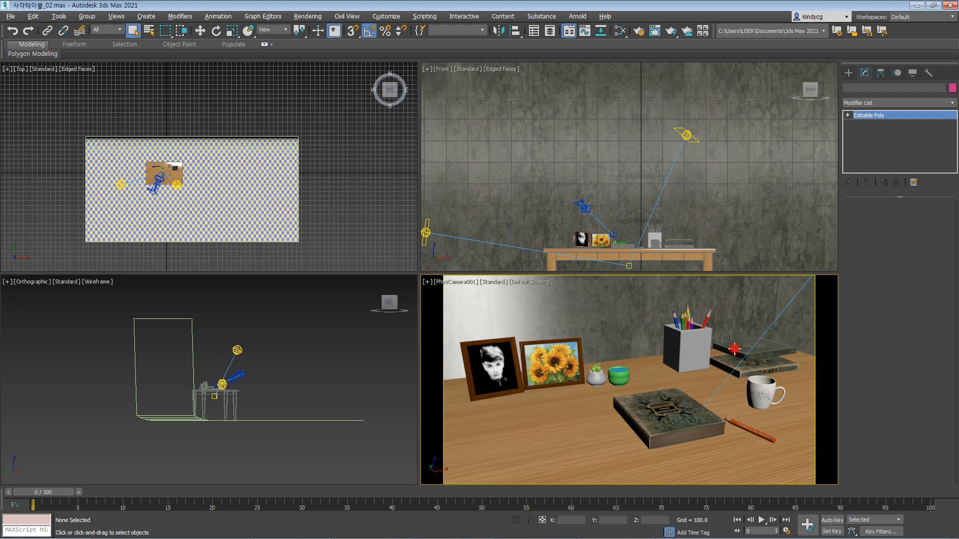
key(w)
drag(758, 324, 758, 330)
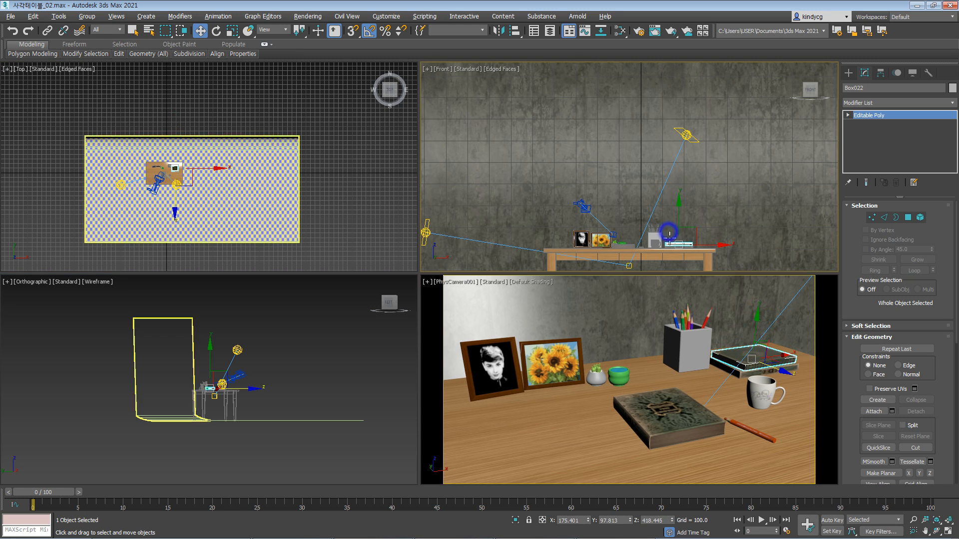
scroll(681, 207, up, 15)
ctrl+click(659, 232)
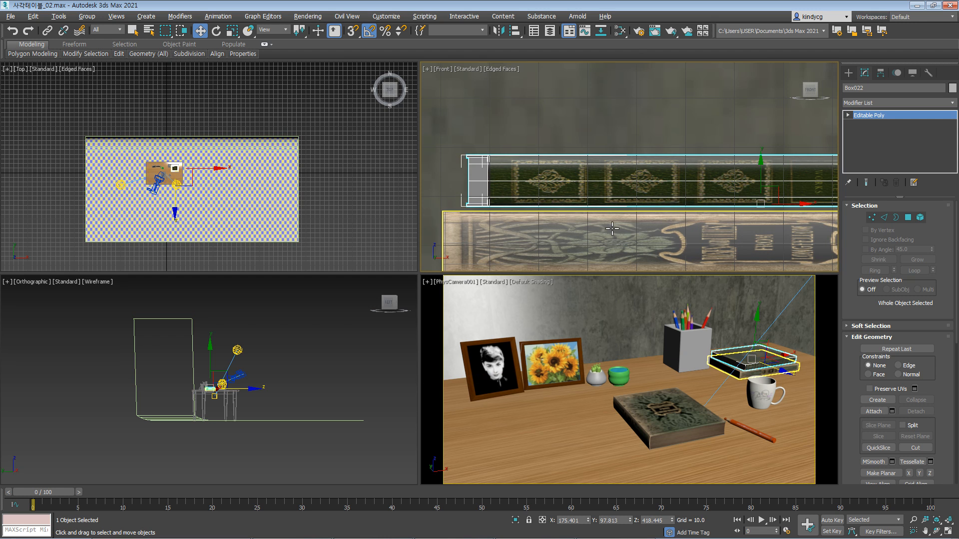
scroll(658, 234, up, 3)
scroll(523, 249, up, 4)
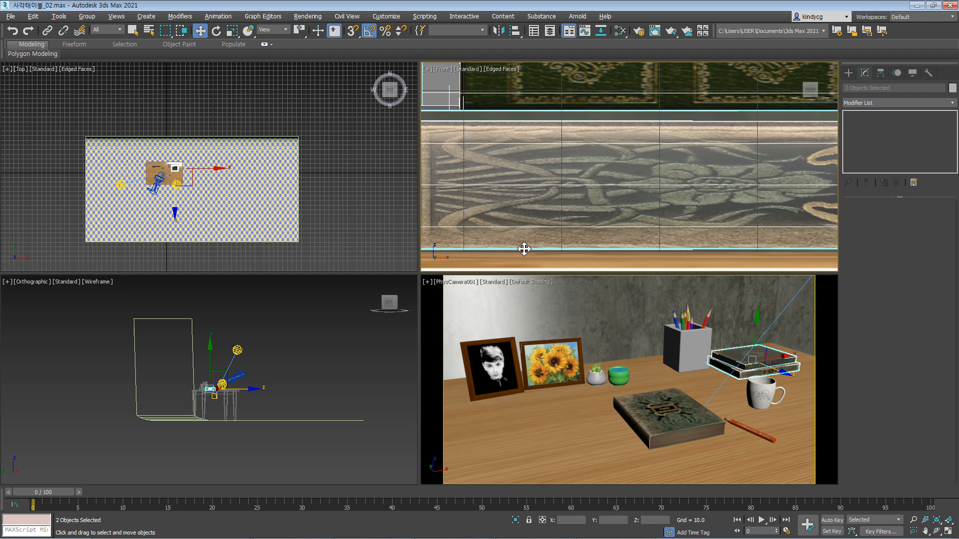
scroll(587, 190, down, 4)
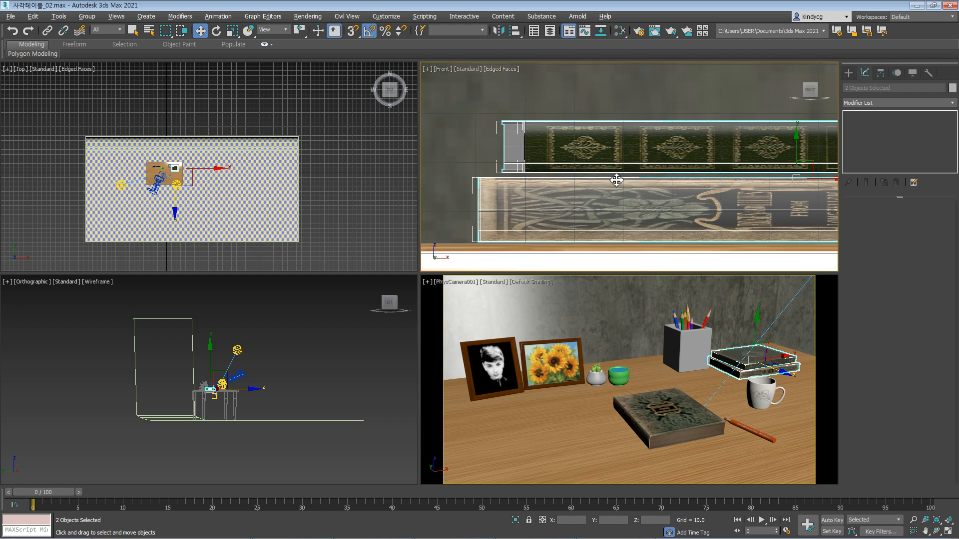
click(599, 159)
drag(734, 158, 735, 160)
Raise the mug slightly to about Z 403.8 so its base rests on the tabletop.
scroll(527, 198, down, 4)
middle_drag(526, 197, 669, 199)
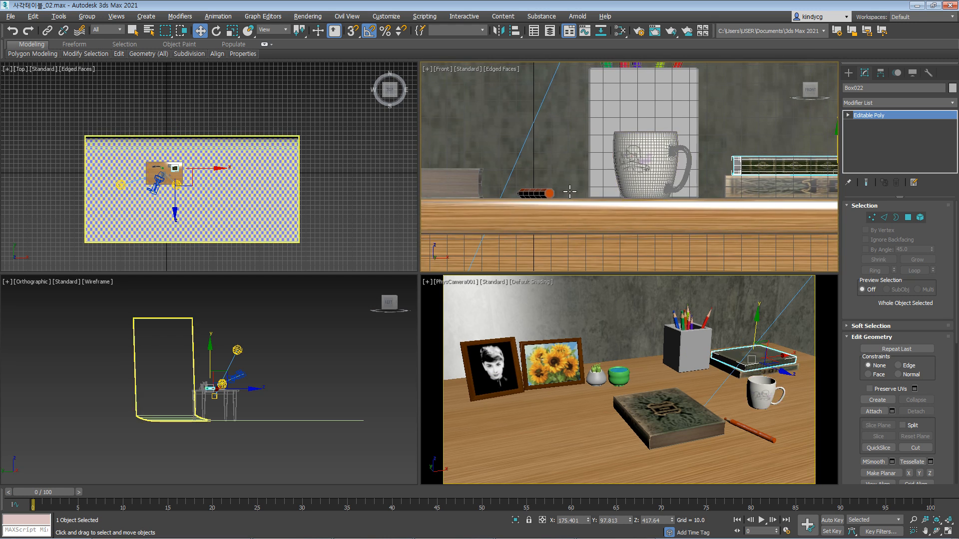
scroll(636, 193, up, 4)
click(629, 197)
click(629, 196)
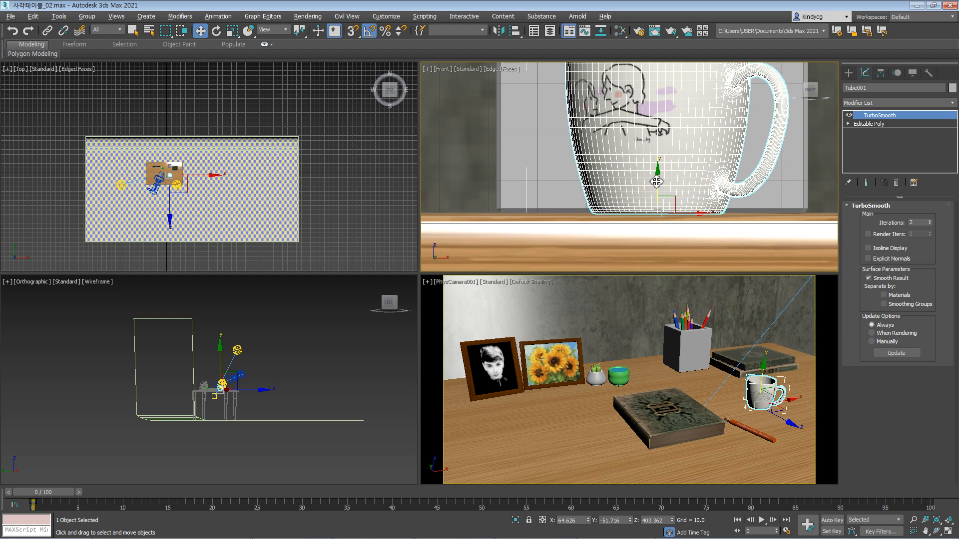
Raise the orange pencil on the desk to about Z 406.6 so it rests on the tabletop.
middle_drag(556, 199, 717, 197)
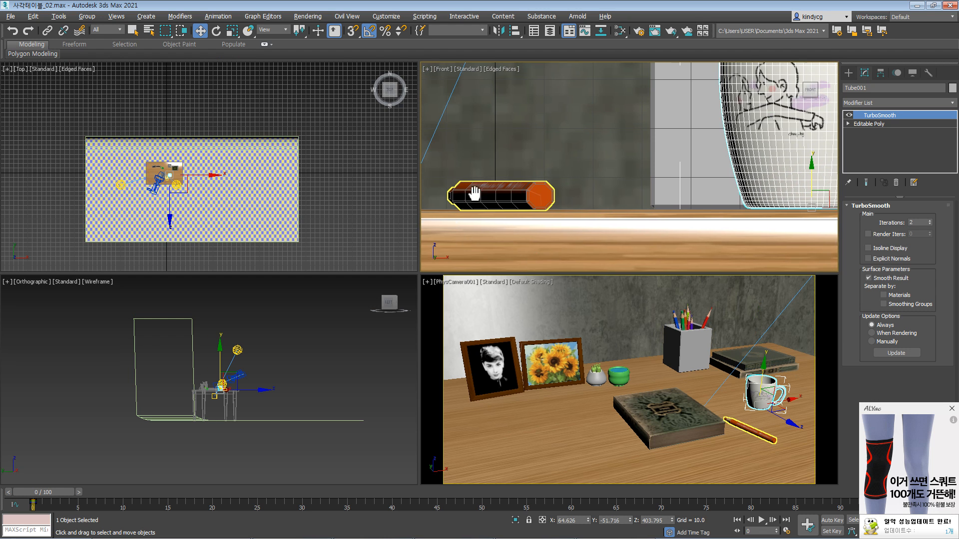
middle_drag(475, 193, 613, 196)
click(636, 200)
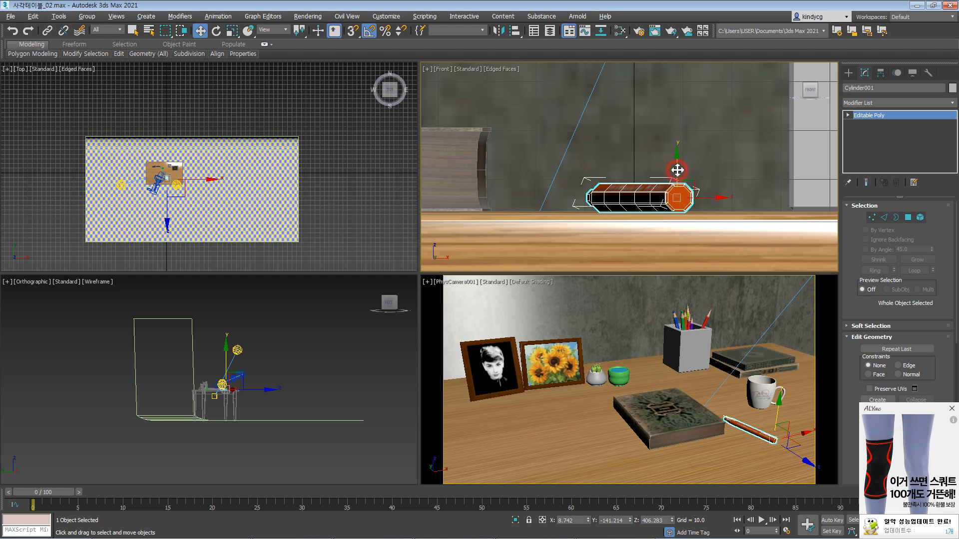
drag(676, 170, 677, 169)
Raise the front book to about Z 404.5 and check along its bottom edge that it clears the tabletop.
middle_drag(513, 201, 636, 188)
scroll(579, 192, up, 3)
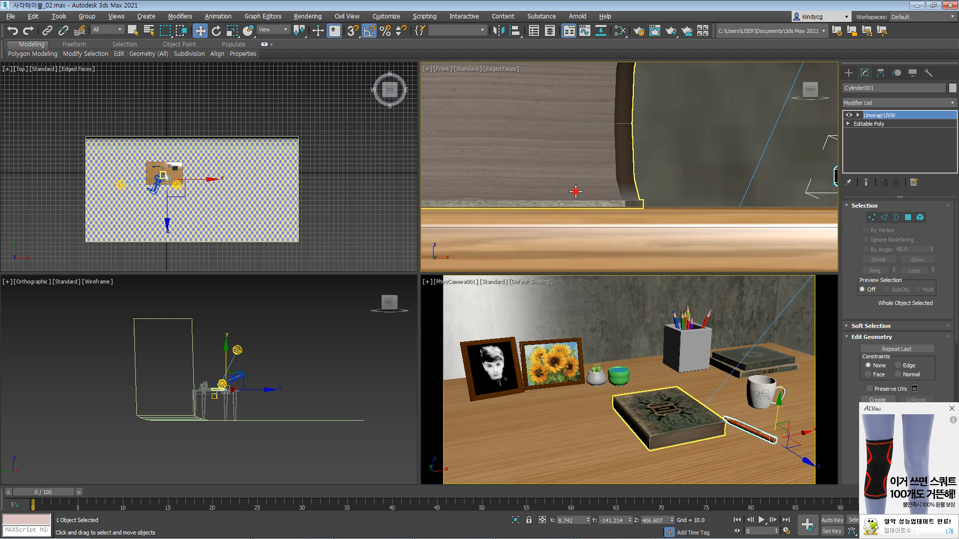
click(583, 199)
click(654, 214)
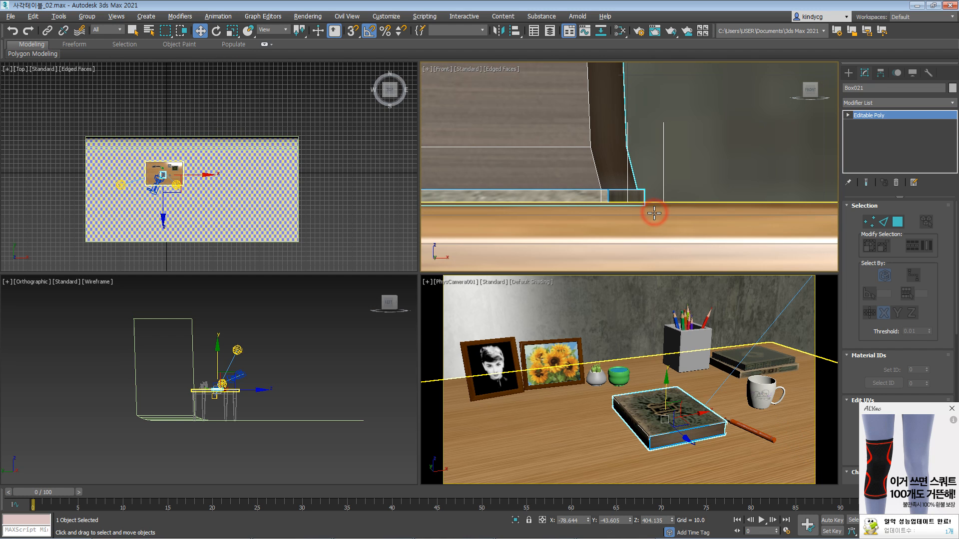
click(624, 198)
middle_drag(586, 211, 687, 205)
scroll(620, 199, down, 5)
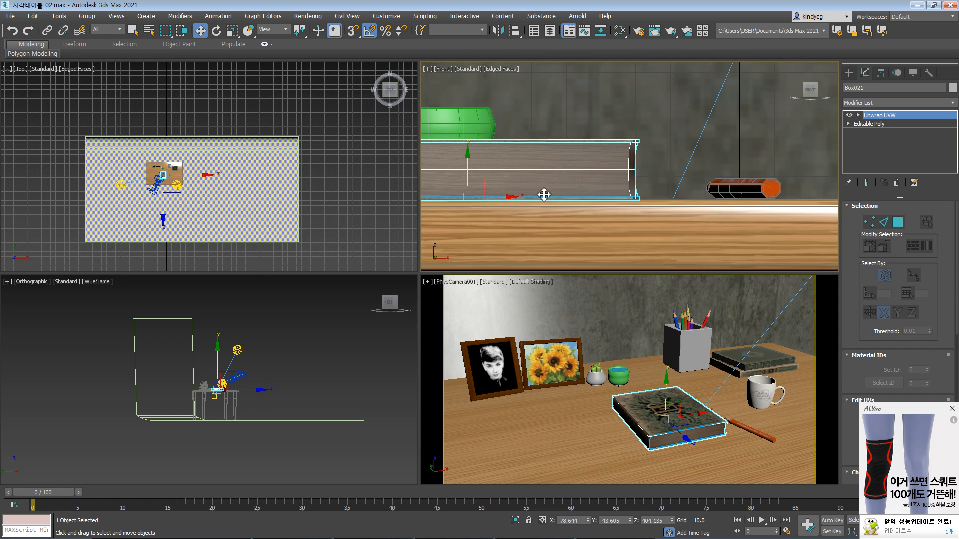
middle_drag(470, 190, 589, 195)
scroll(589, 194, up, 3)
drag(581, 191, 583, 184)
middle_drag(595, 174, 593, 191)
scroll(594, 191, down, 5)
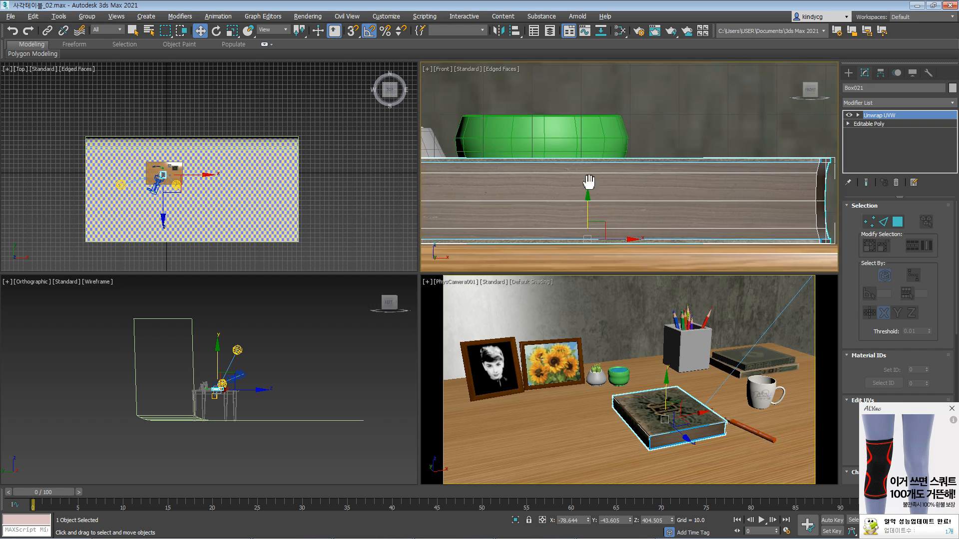
scroll(547, 194, up, 4)
scroll(547, 194, up, 5)
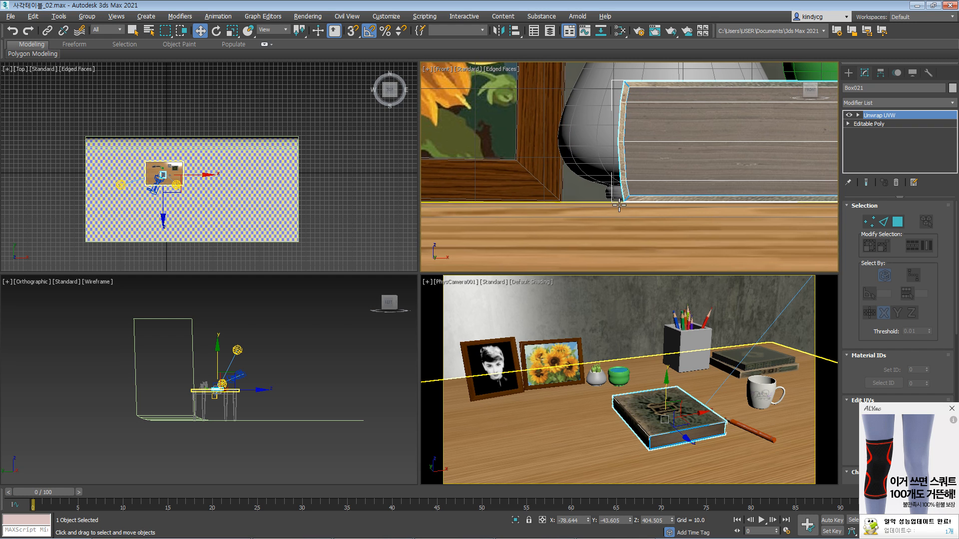
scroll(747, 194, up, 3)
middle_drag(819, 195, 507, 183)
Dismiss the advertisement popup and rotate the front book slightly on the tabletop in the camera view.
click(724, 150)
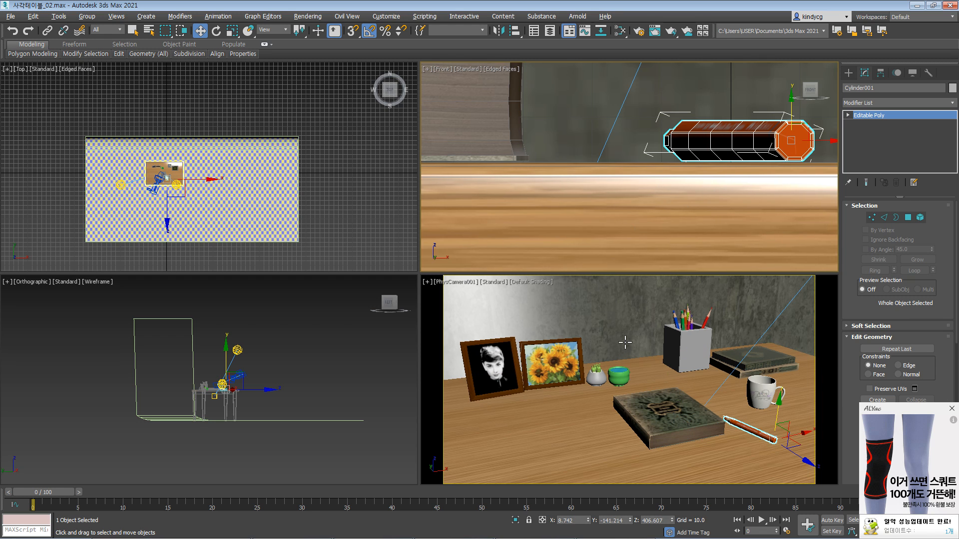
click(952, 408)
click(675, 412)
key(e)
drag(673, 440, 652, 437)
Move the side light TPhotometricLight002 toward the back wall in the top view, to about X -995, Y 55.
click(358, 208)
click(122, 186)
key(w)
drag(130, 179, 141, 163)
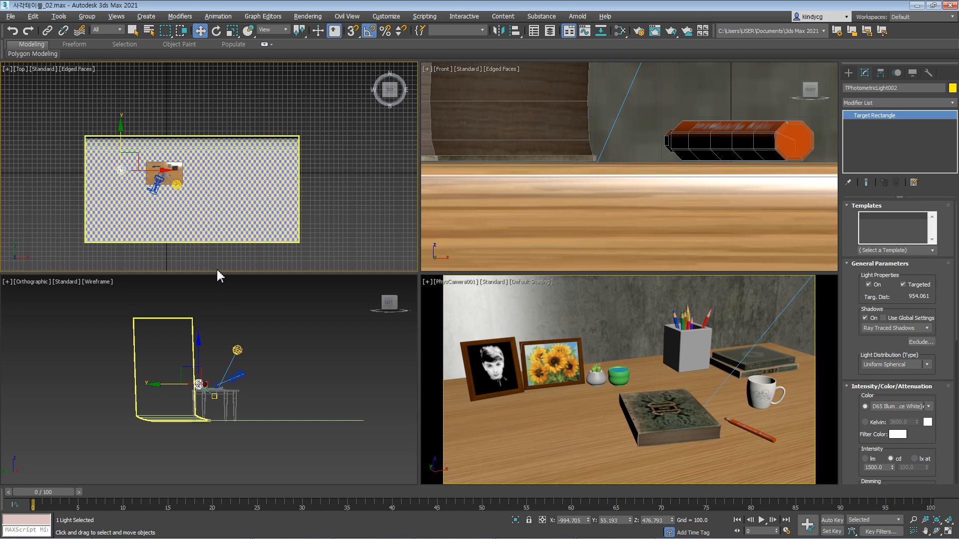
Raise the target of TPhotometricLight002 to about Z 425, just above the tabletop.
click(262, 394)
scroll(215, 399, up, 5)
drag(214, 398, 188, 334)
middle_drag(256, 370, 223, 426)
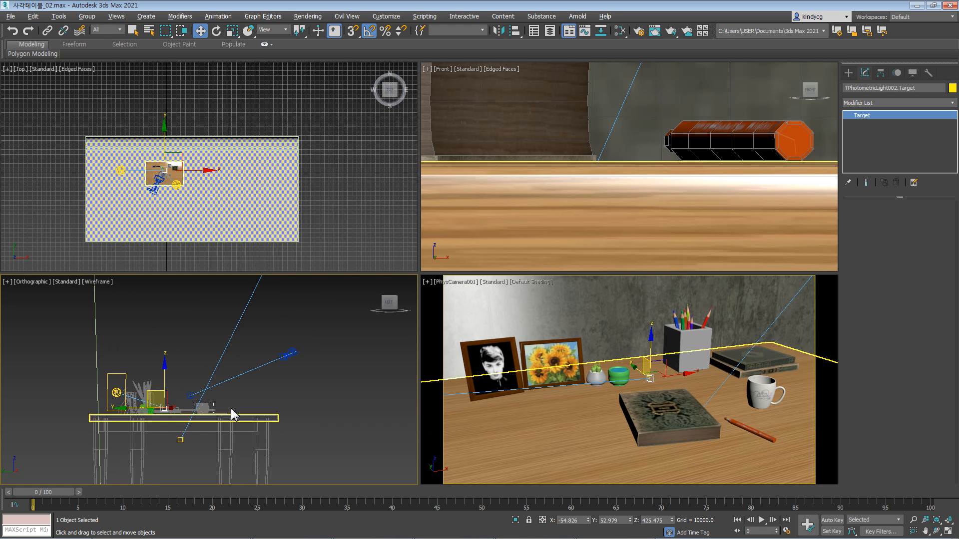
Set the intensity of the overhead light TPhotometricLight001 to 3500 cd.
middle_drag(268, 320, 225, 400)
click(228, 337)
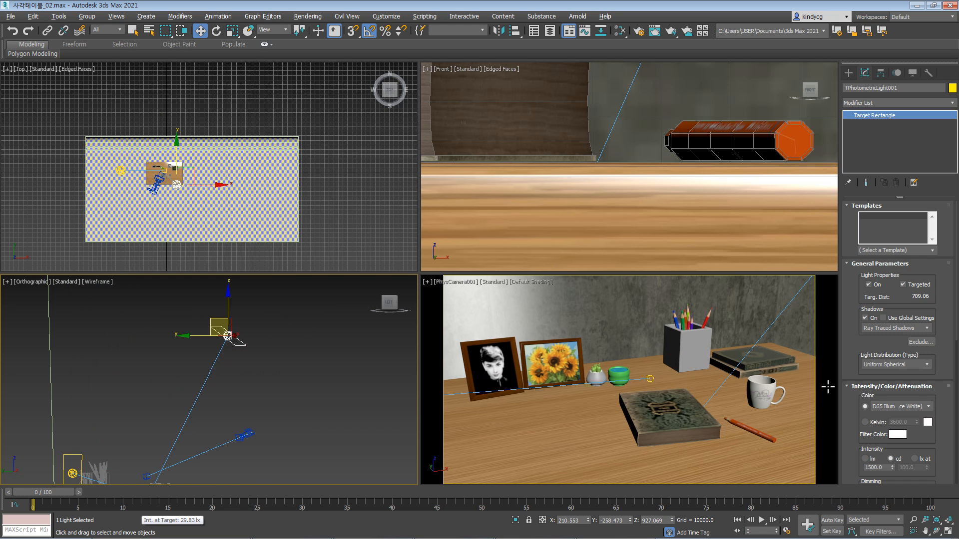
drag(860, 345, 861, 294)
drag(880, 385, 881, 326)
double_click(878, 356)
text(3)
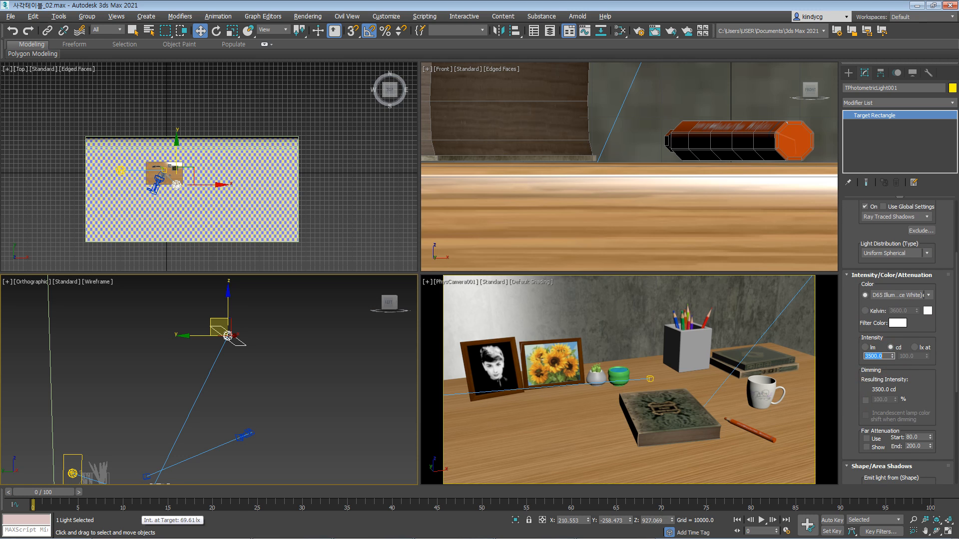
Open the Environment and Effects settings for the camera view and render the exposure preview.
right_click(548, 327)
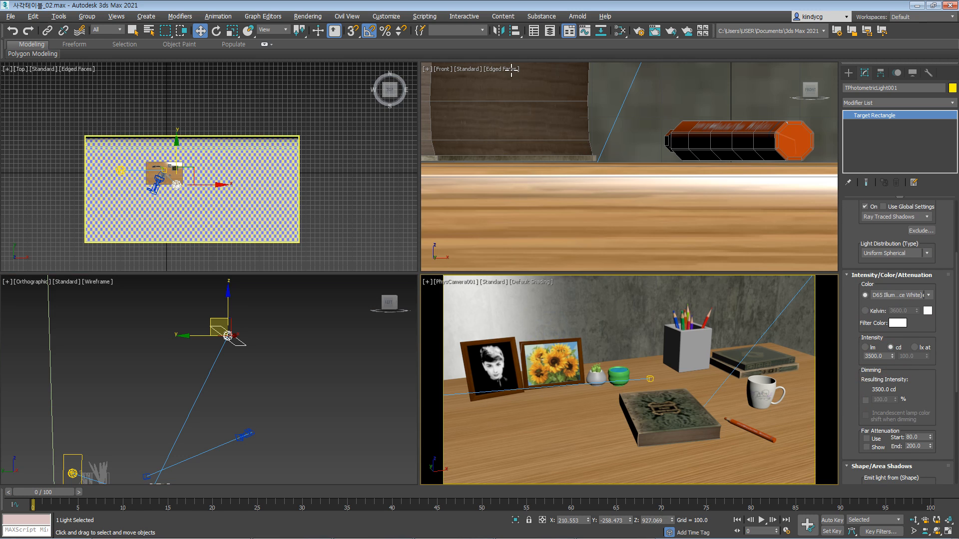
click(386, 16)
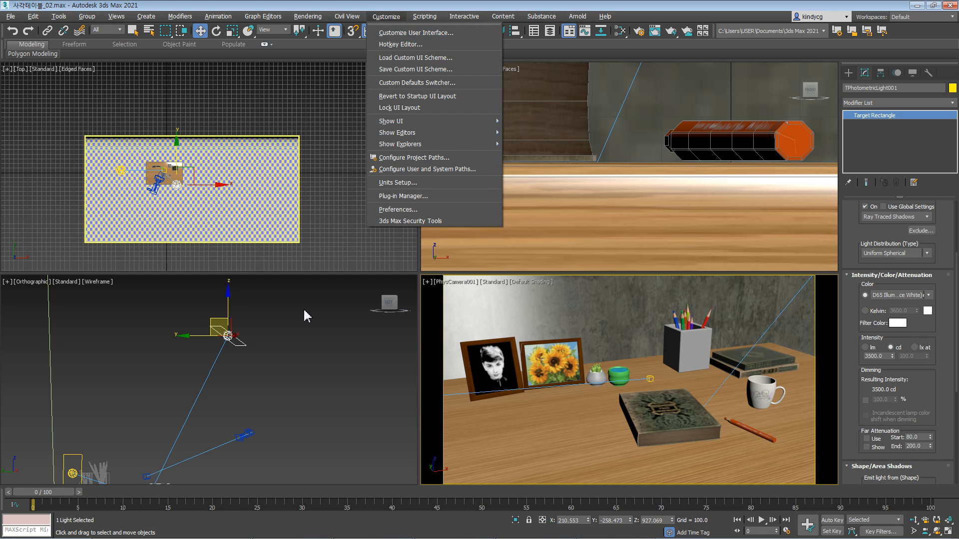
click(470, 352)
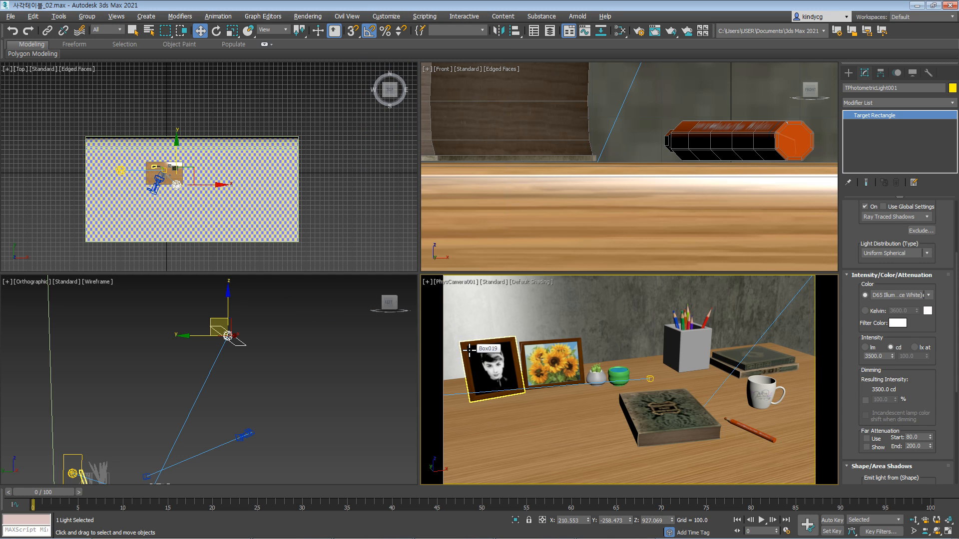
key(8)
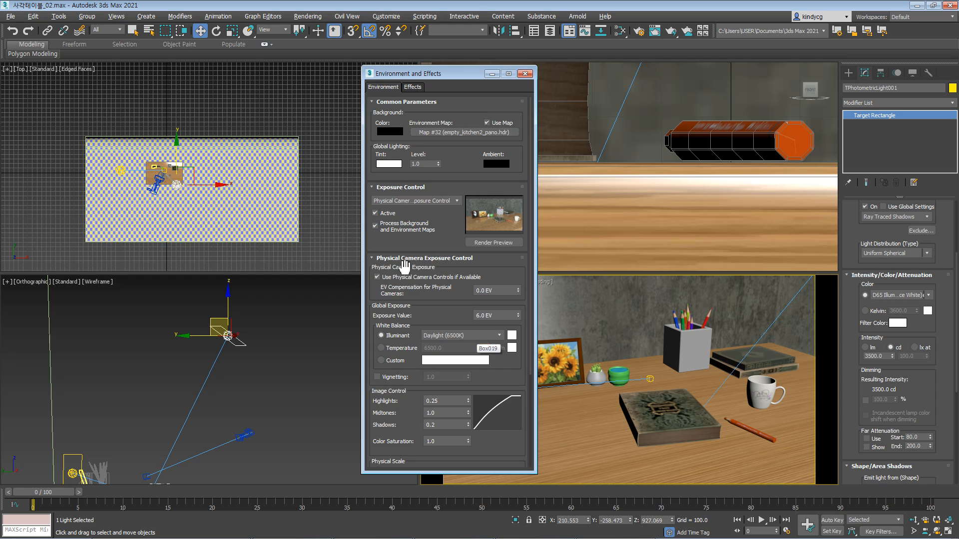
right_click(687, 344)
click(494, 242)
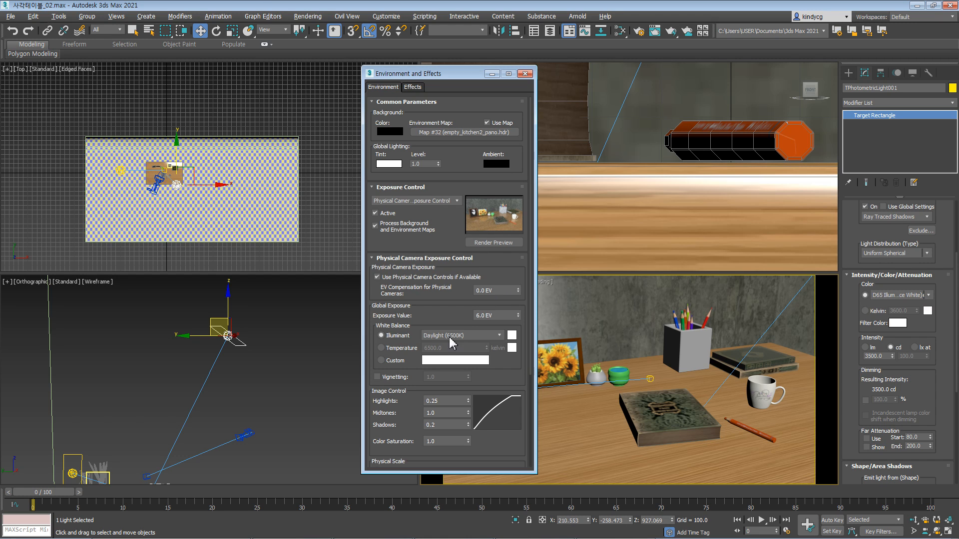
Try the white balance illuminants Fluorescent (4000K) and Sunlight (5200K) in the physical camera exposure control.
drag(377, 294, 384, 185)
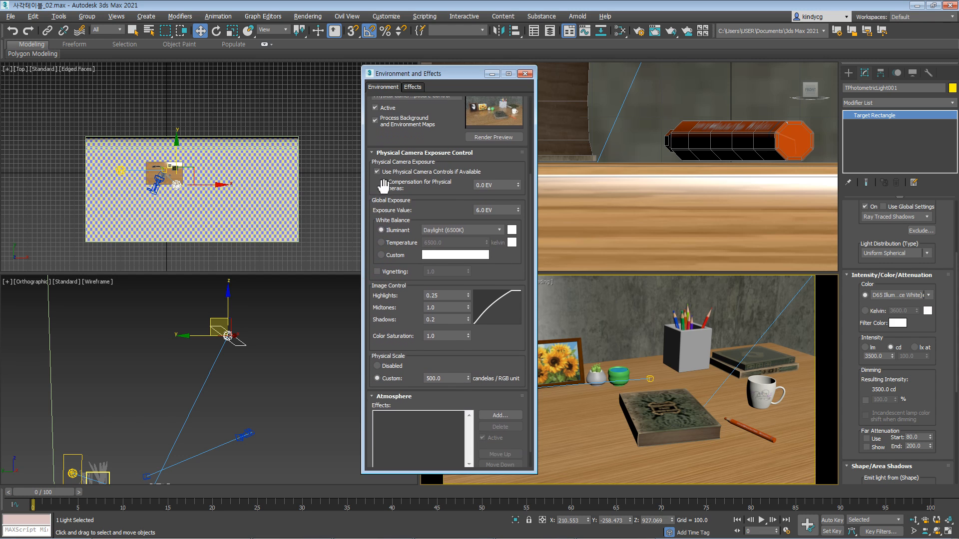
drag(373, 268, 378, 203)
double_click(449, 358)
drag(371, 171, 371, 188)
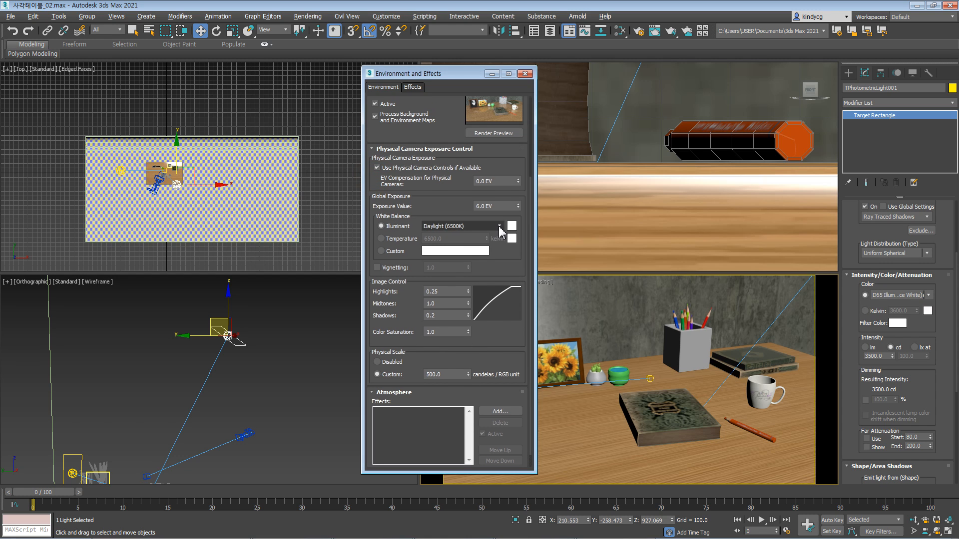
click(478, 227)
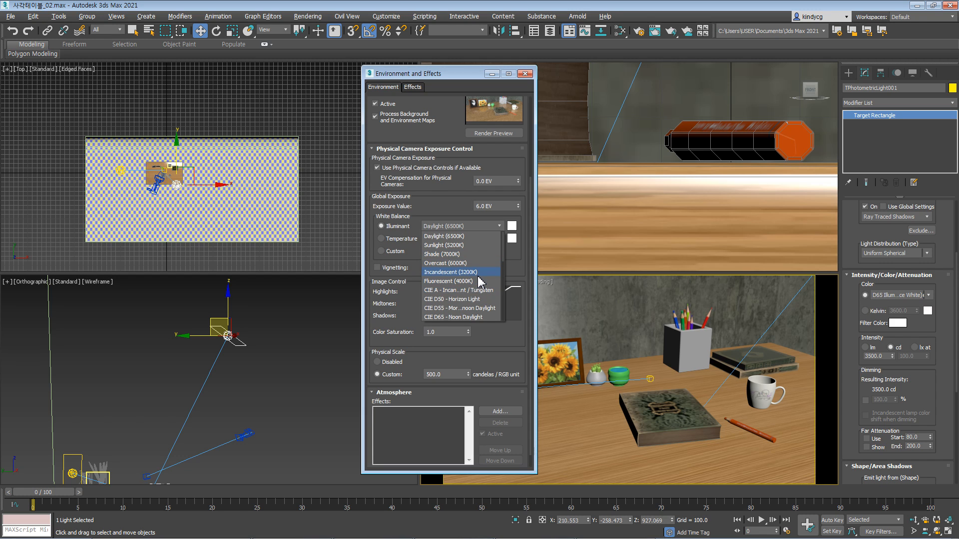
click(472, 284)
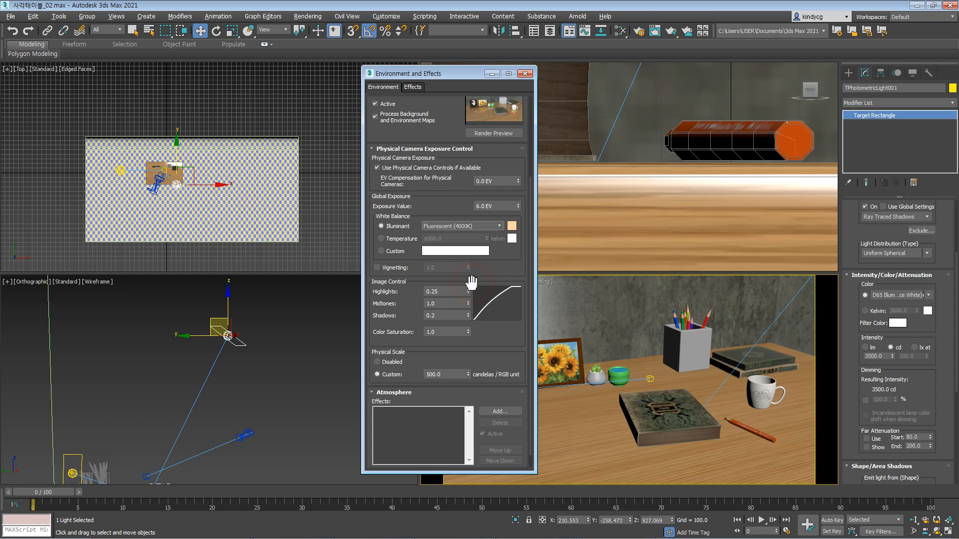
click(496, 226)
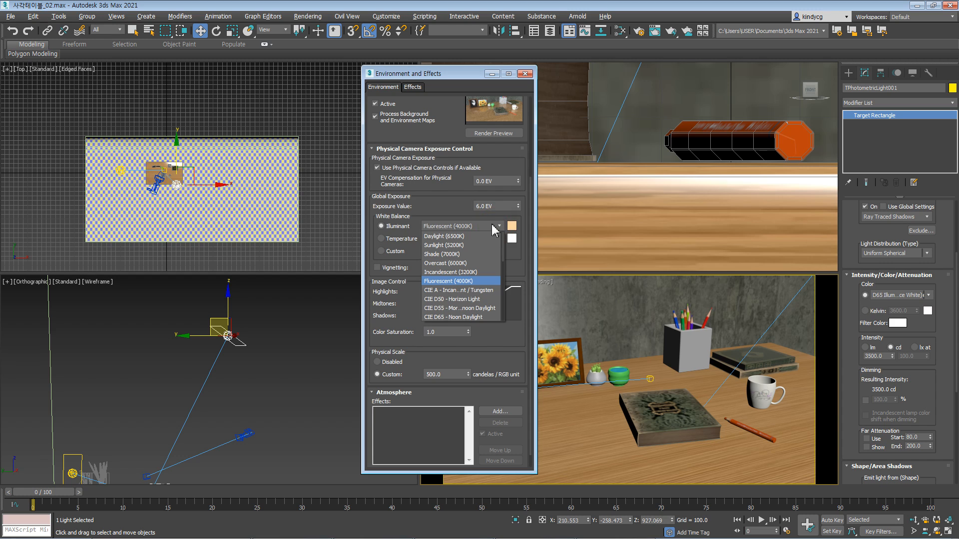
click(474, 245)
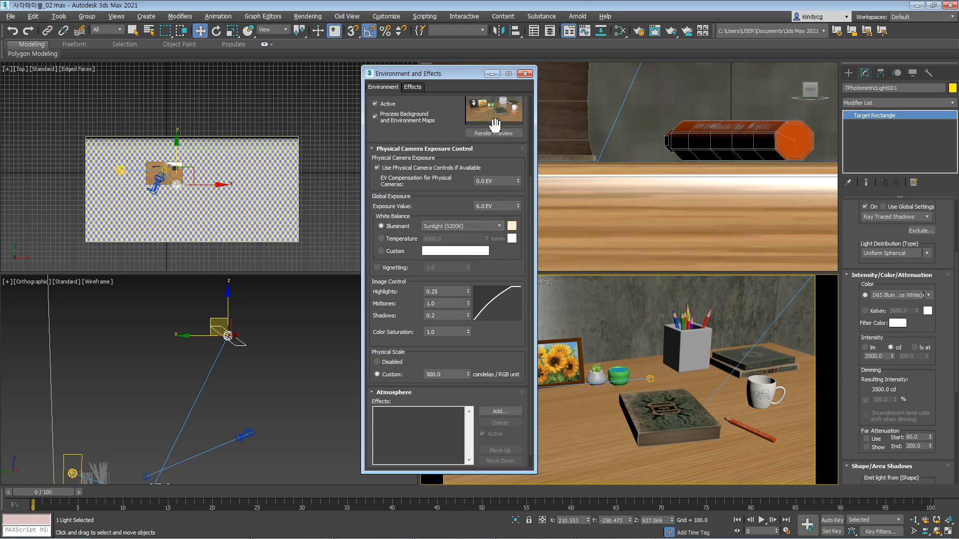
Set the global exposure value to 5.6 EV in the physical camera exposure control.
drag(373, 213, 518, 249)
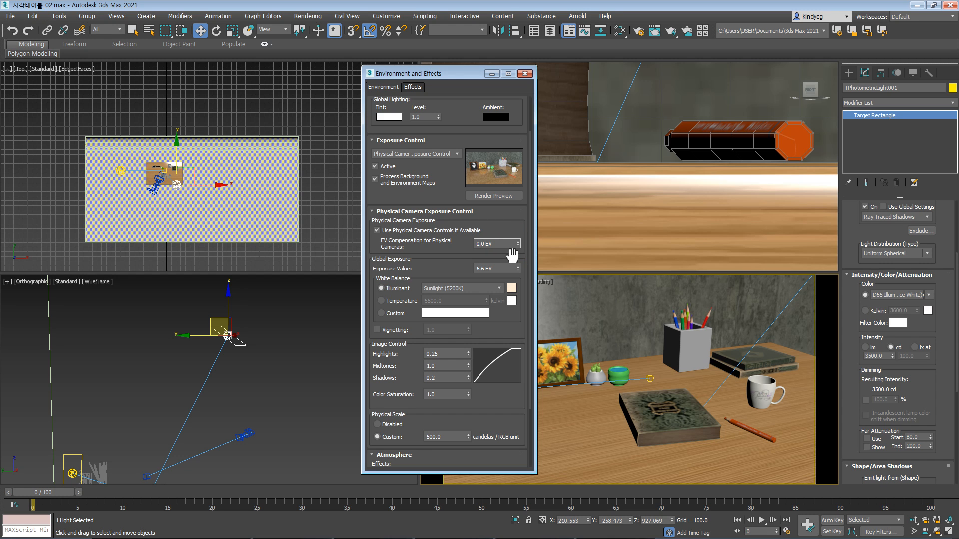
mouse_move(442, 245)
mouse_down()
mouse_move(442, 238)
mouse_move(443, 253)
mouse_up()
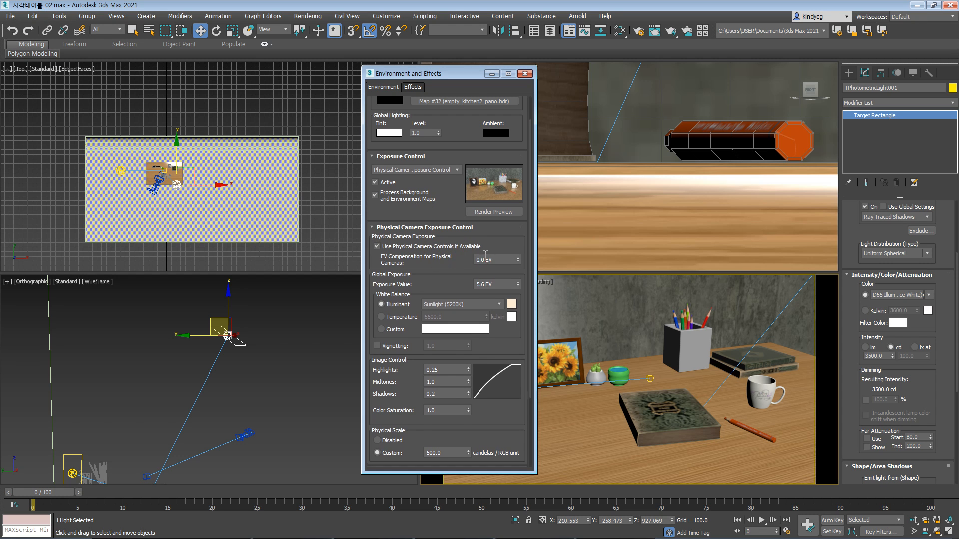
drag(403, 219, 403, 173)
drag(374, 276, 373, 268)
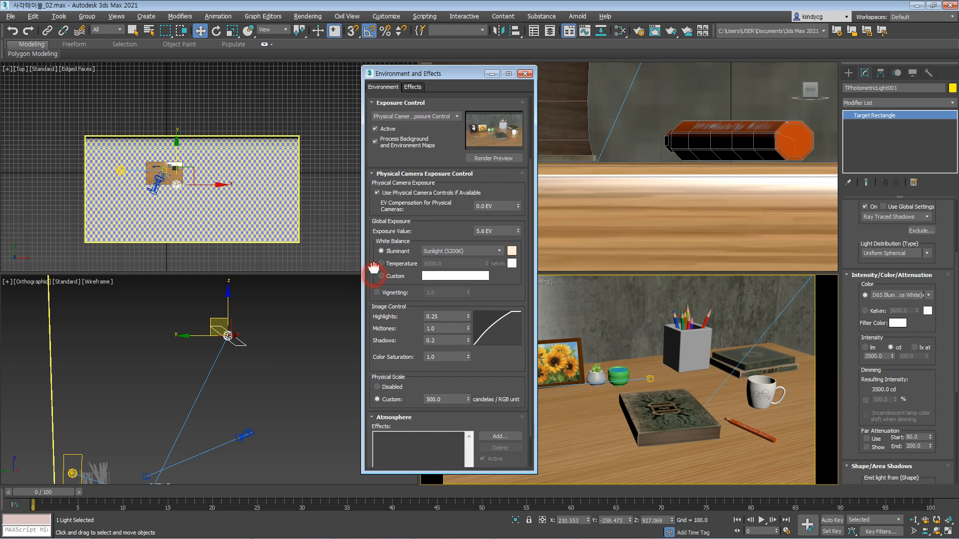
Switch the white balance to Custom with a pale warm yellow colour and render the exposure preview again.
click(382, 276)
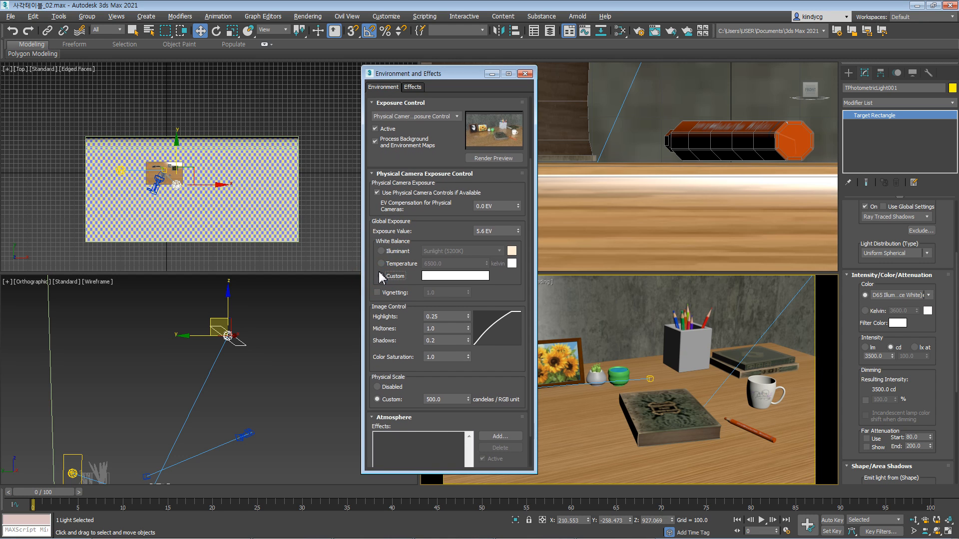
drag(374, 260, 372, 242)
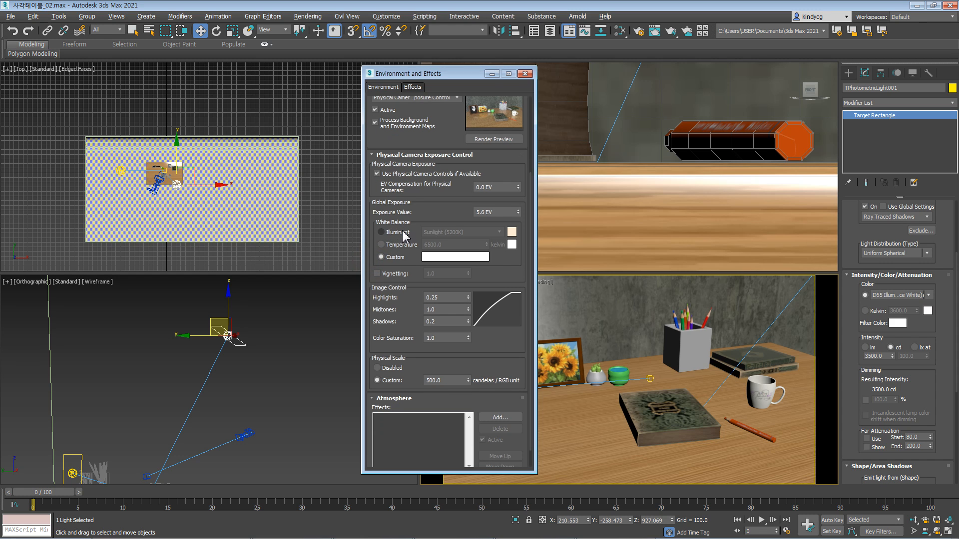
click(454, 256)
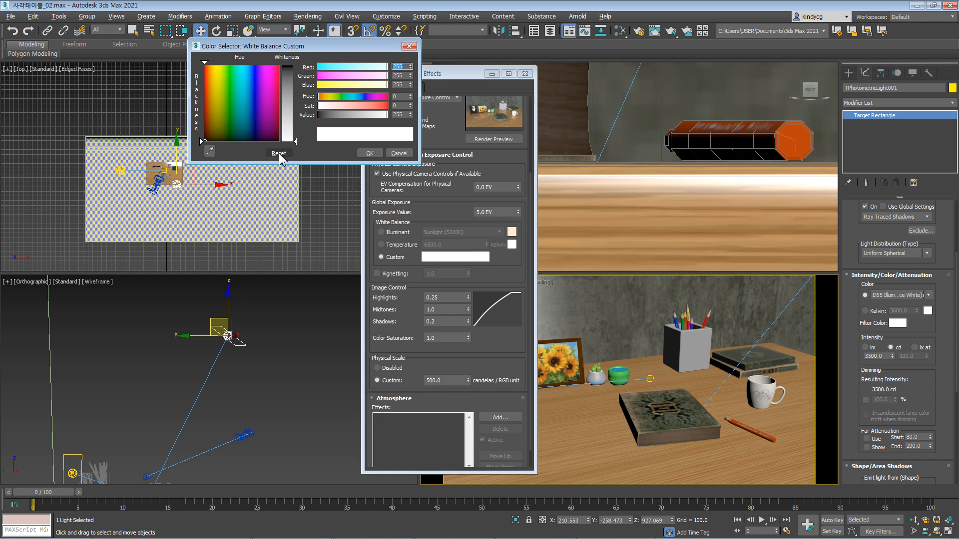
drag(219, 67, 215, 65)
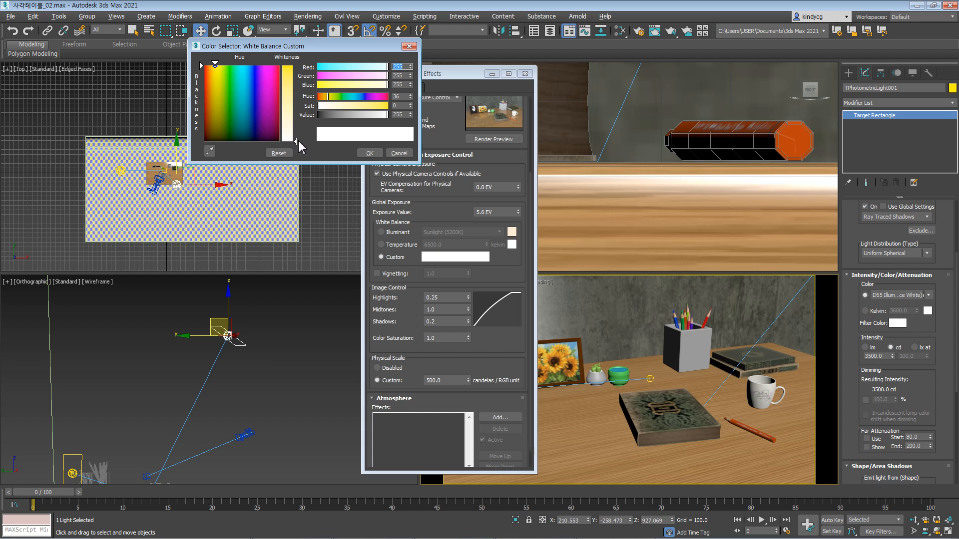
click(369, 153)
click(497, 139)
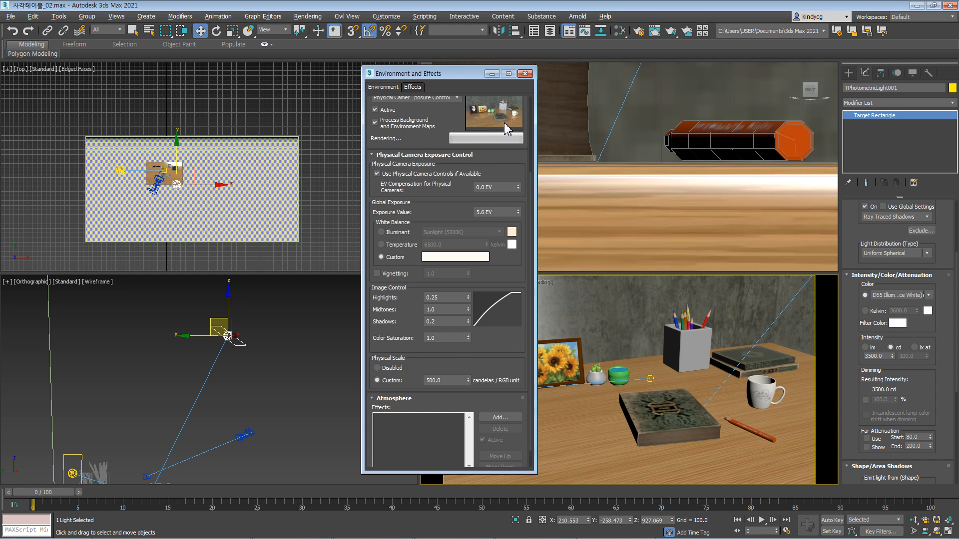
Readjust the custom white balance colour to near white and review the remaining exposure settings.
drag(438, 146, 435, 198)
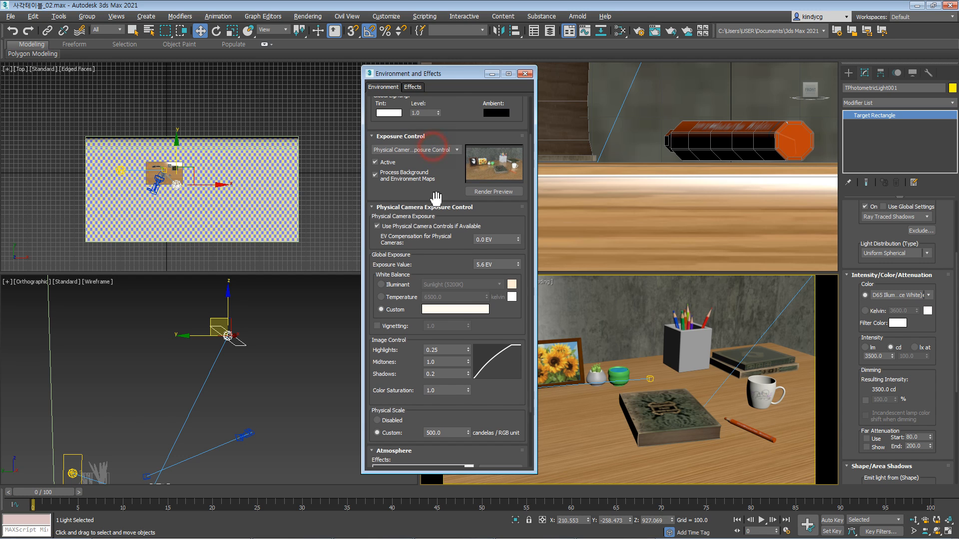
click(455, 309)
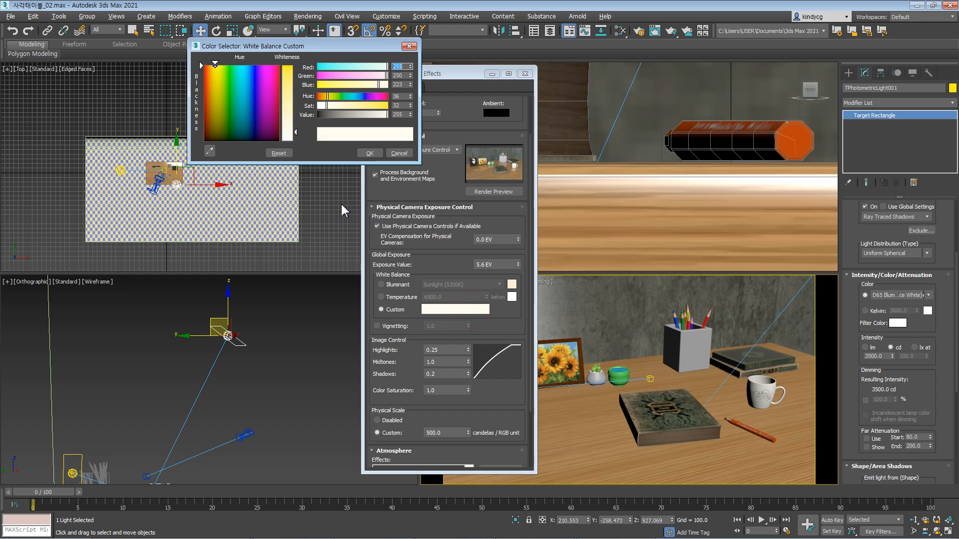
click(369, 153)
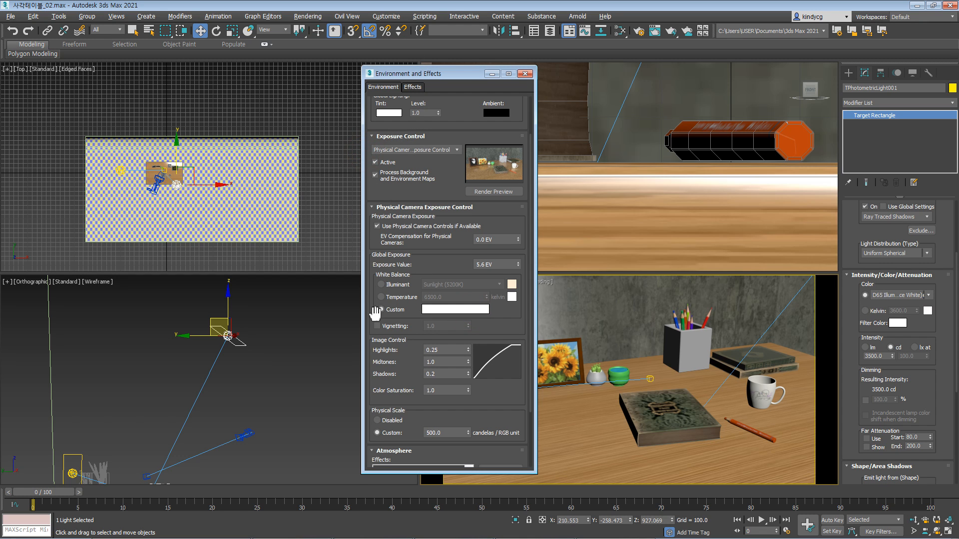
drag(376, 305, 381, 228)
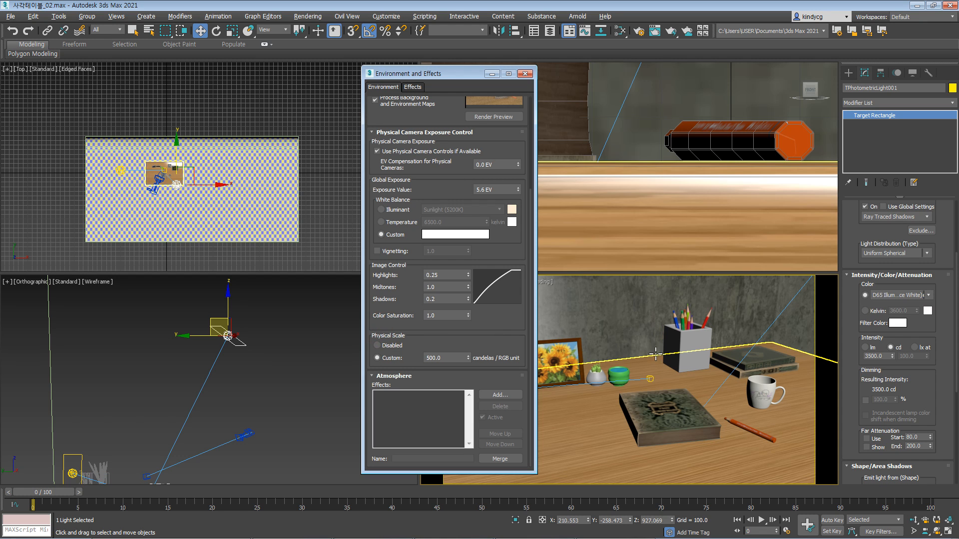
Close the environment settings, render the PhysCamera001 view and move the render window to inspect the whole image.
right_click(604, 325)
click(582, 363)
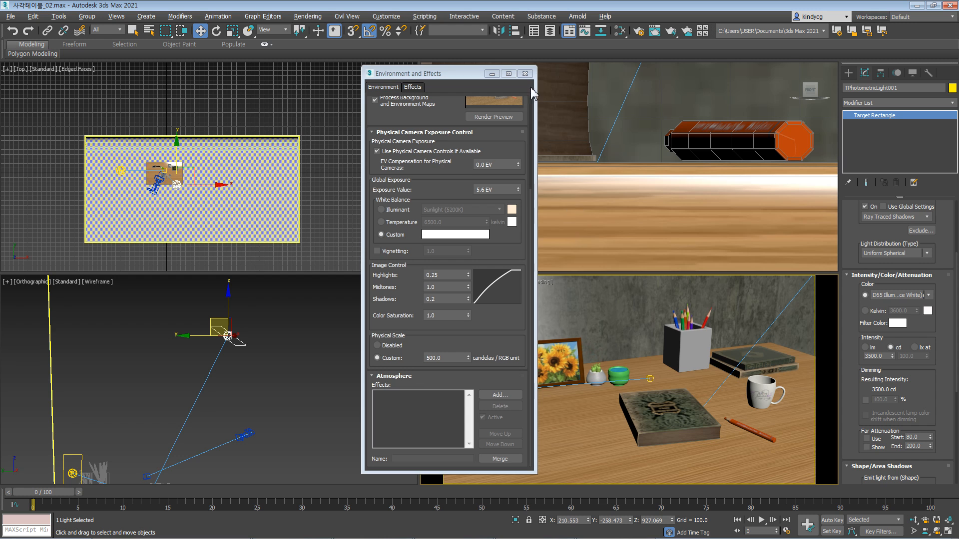
click(525, 73)
click(670, 31)
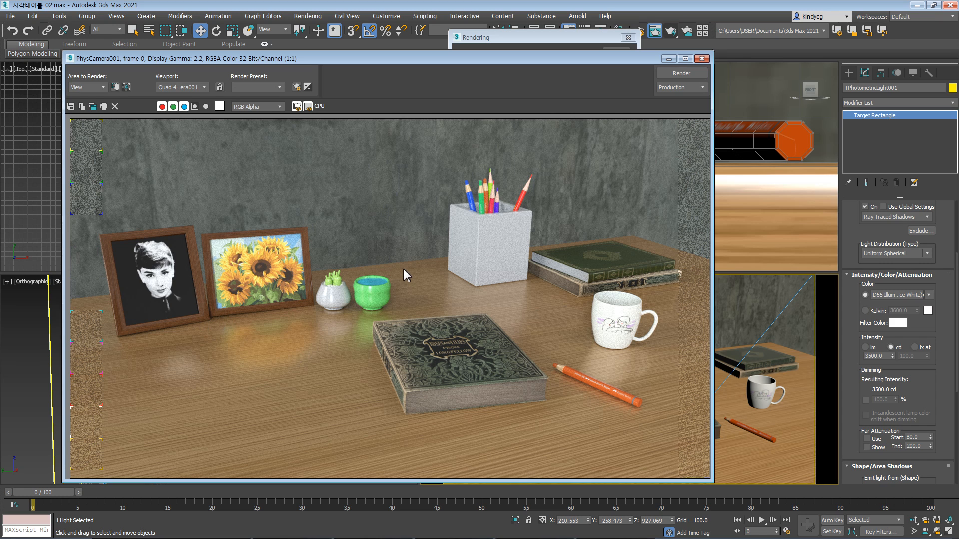
click(383, 58)
drag(378, 48, 373, 34)
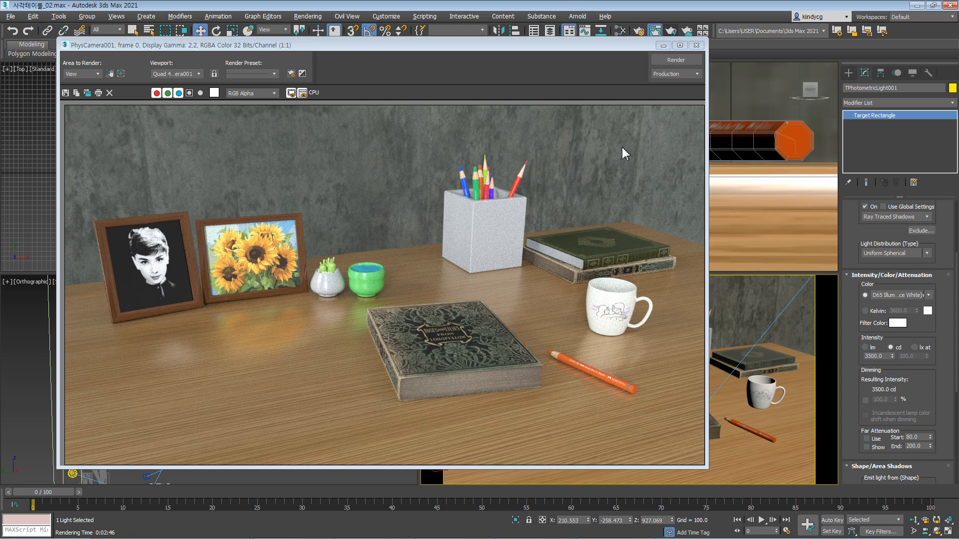
mouse_move(609, 50)
mouse_down()
mouse_move(661, 46)
mouse_move(625, 47)
mouse_up()
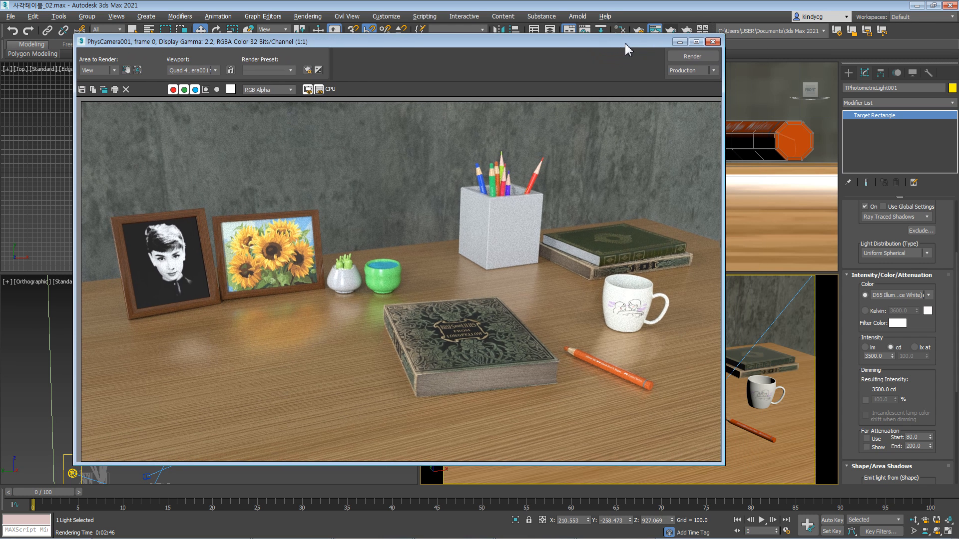
Save the rendered image to the desktop as out_001 in PNG format.
click(83, 91)
click(111, 141)
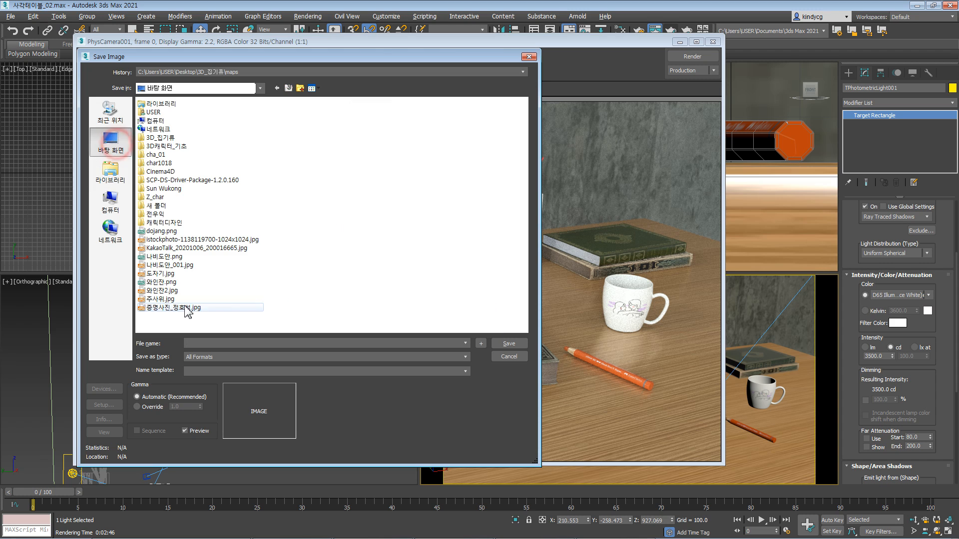
click(233, 343)
text(out_001)
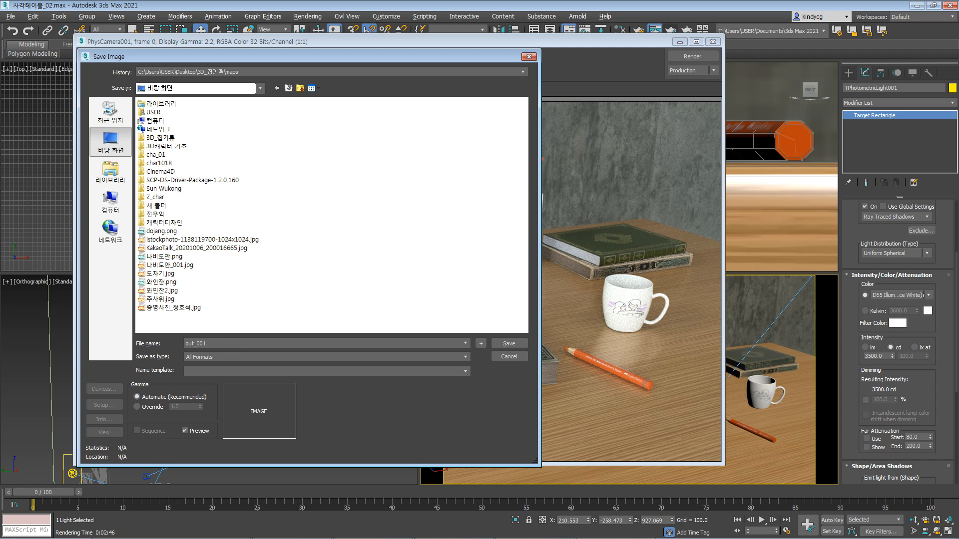
click(222, 357)
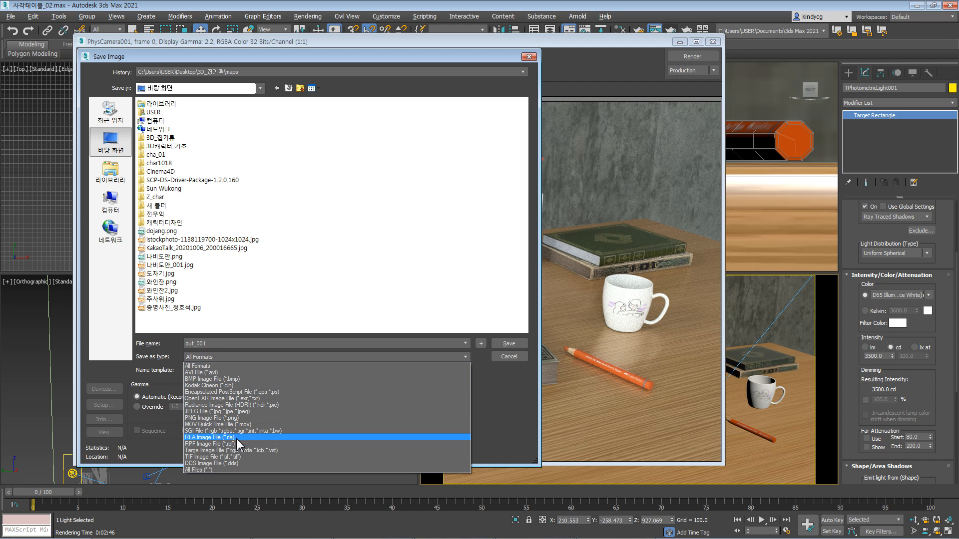
click(265, 418)
click(509, 343)
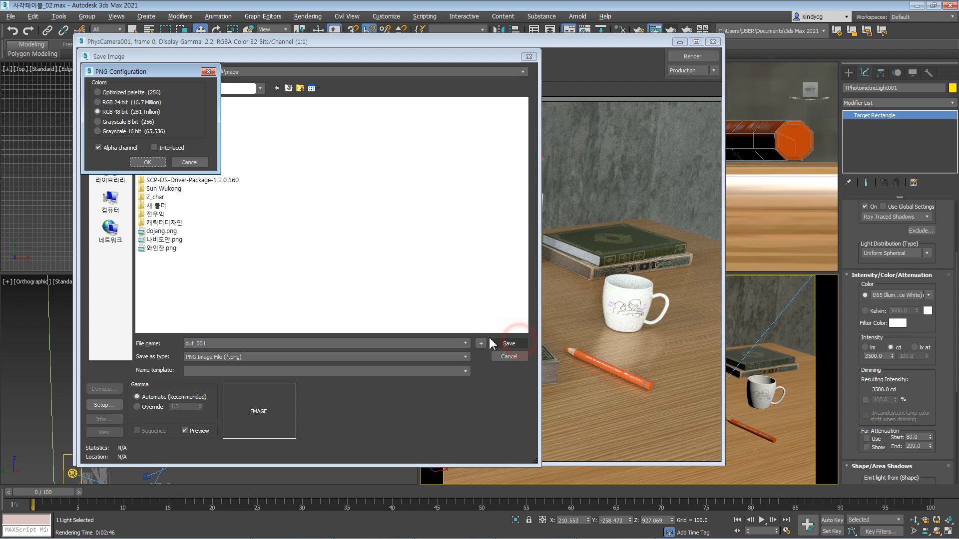
Save the render as out_001 PNG with RGB 48 bit and alpha channel, and close the rendered frame window.
click(157, 164)
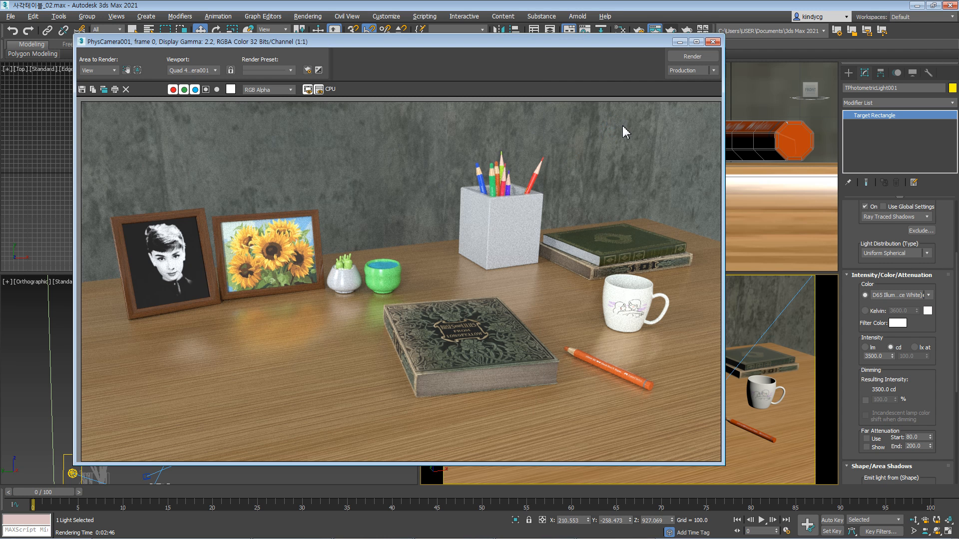
click(713, 41)
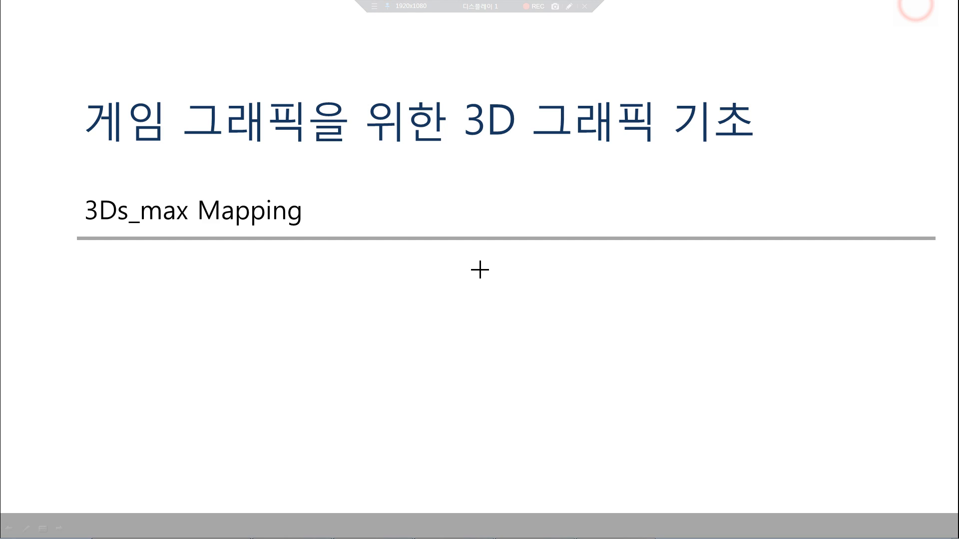
Switch to Photoshop and close both open normal-map images without saving their changes.
key(alt+Tab)
key(alt+Tab)
key(alt+Tab)
key(alt+Tab)
key(alt+Tab)
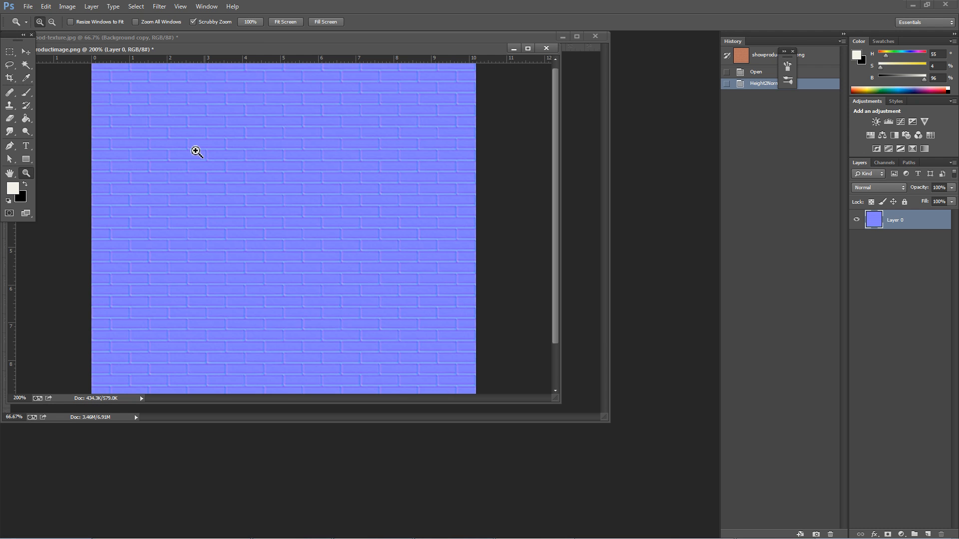
click(595, 36)
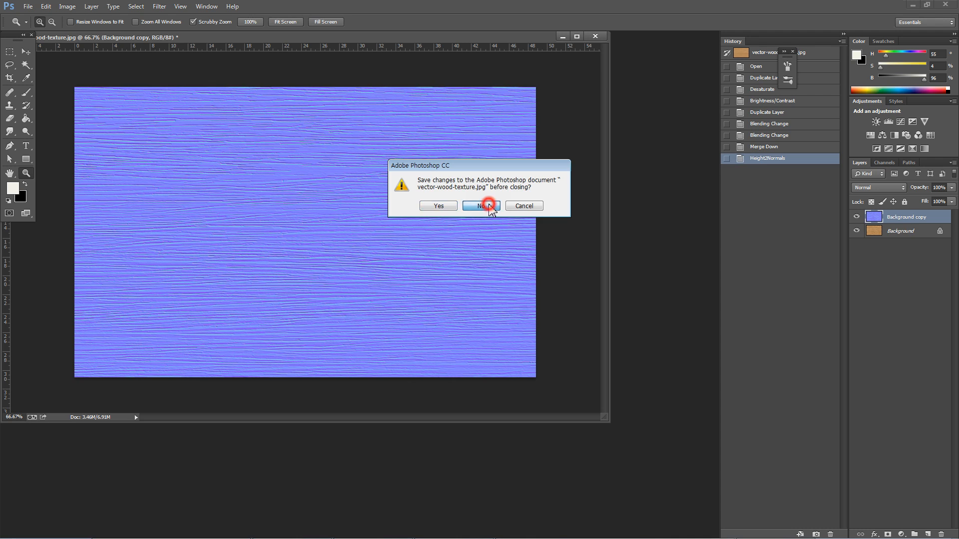
click(489, 207)
click(546, 48)
click(483, 206)
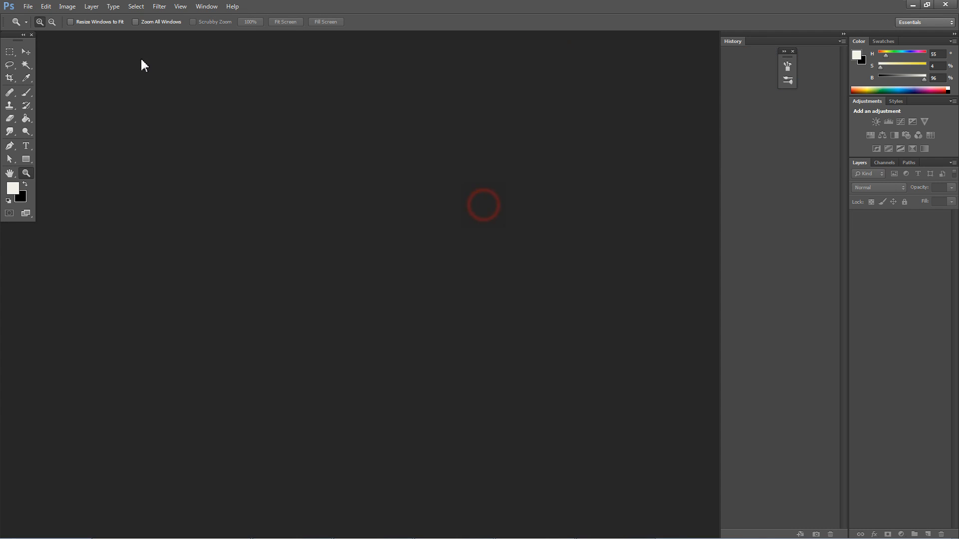
Start opening an image file and browse from the maps folder to the Desktop.
click(28, 6)
click(37, 26)
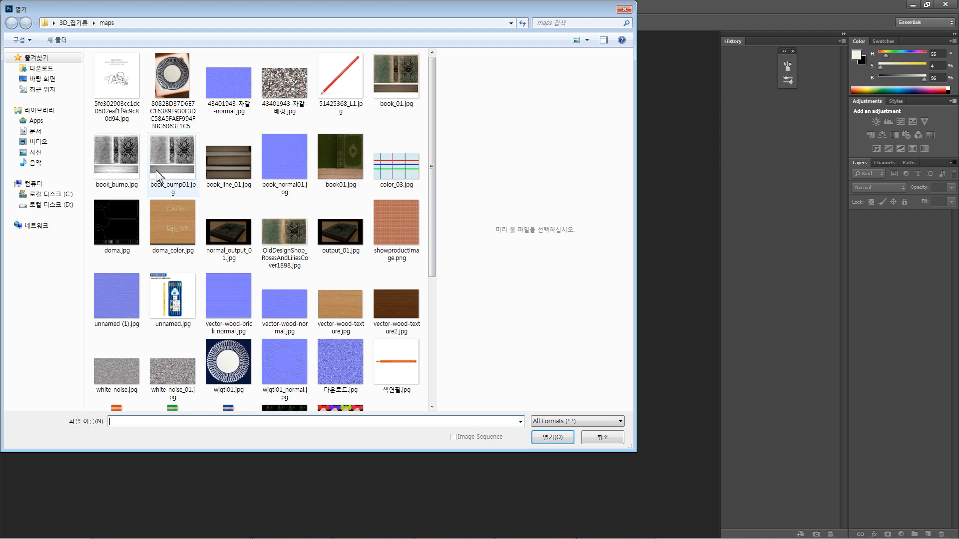
scroll(241, 261, down, 3)
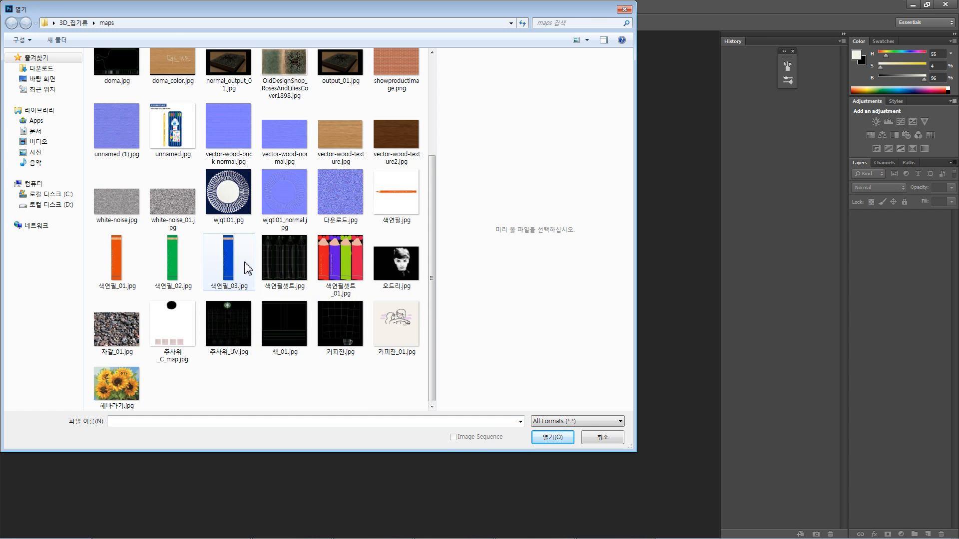
scroll(239, 269, up, 3)
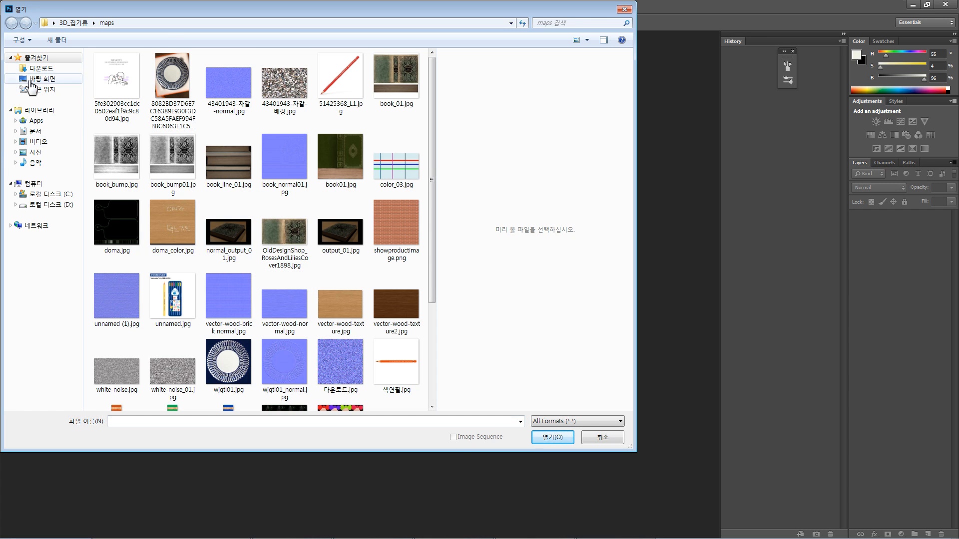
click(42, 78)
click(140, 259)
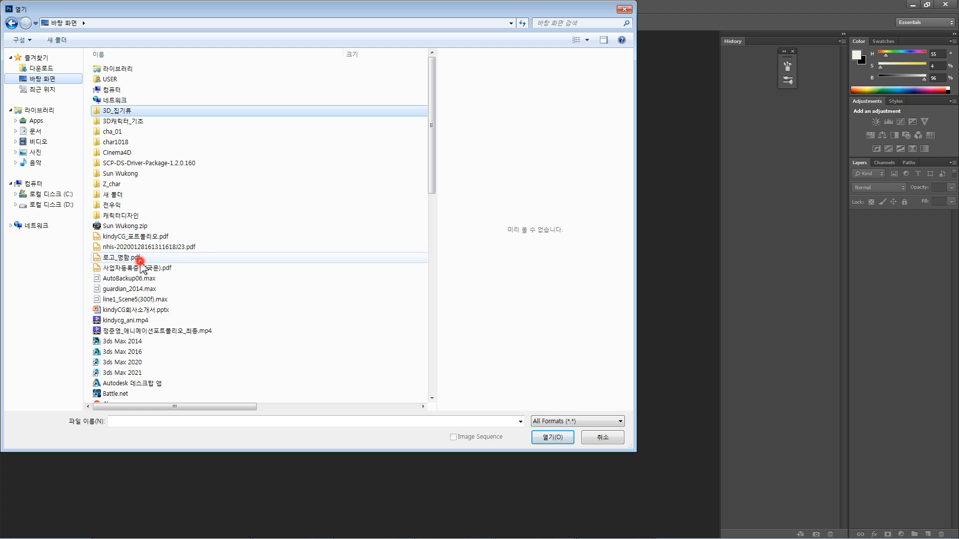
Try to open the render by entering only the file name out_001.
scroll(160, 310, down, 2)
scroll(161, 315, down, 7)
click(169, 424)
text(o)
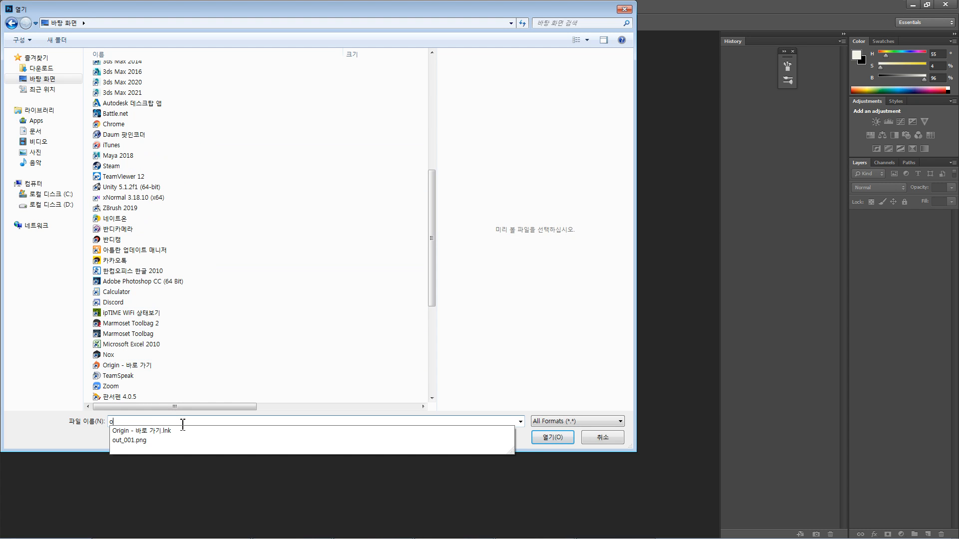
text(ut_001)
key(Return)
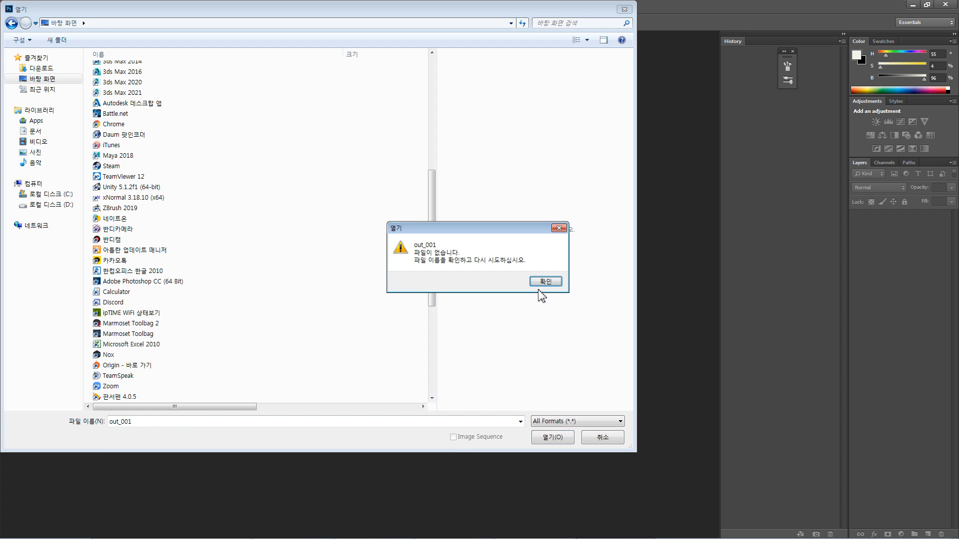
click(546, 280)
Open out_001.png from the Desktop, then enlarge and reposition its window to show the whole render.
click(150, 281)
scroll(175, 304, down, 7)
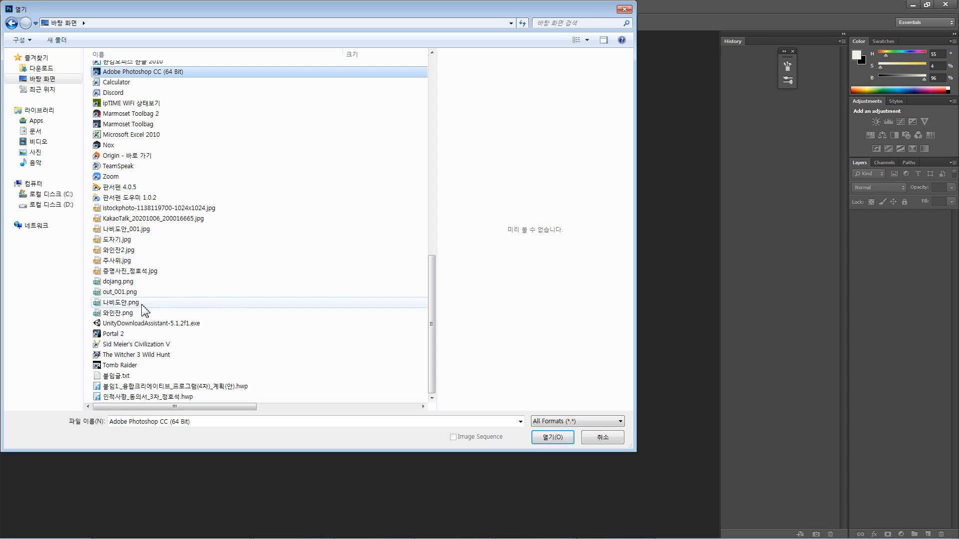
click(125, 292)
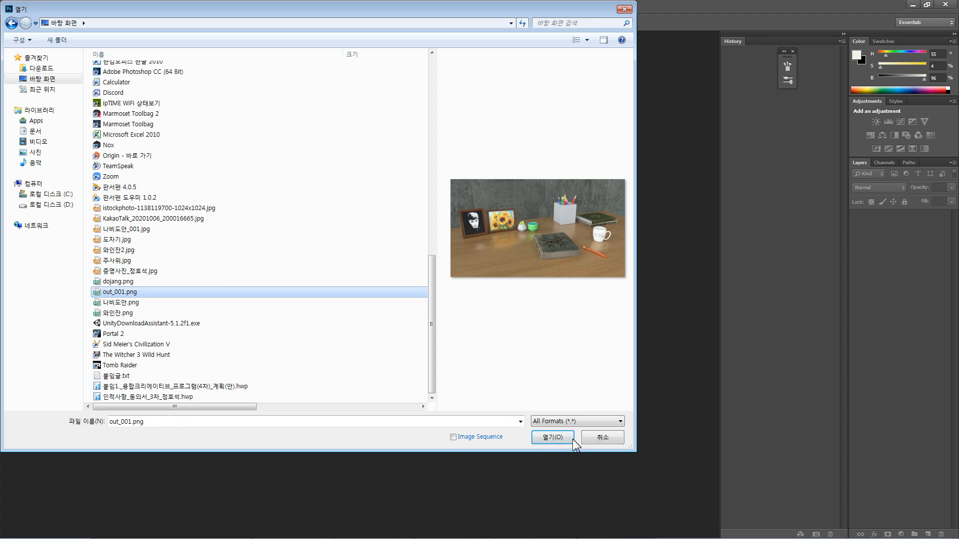
click(552, 437)
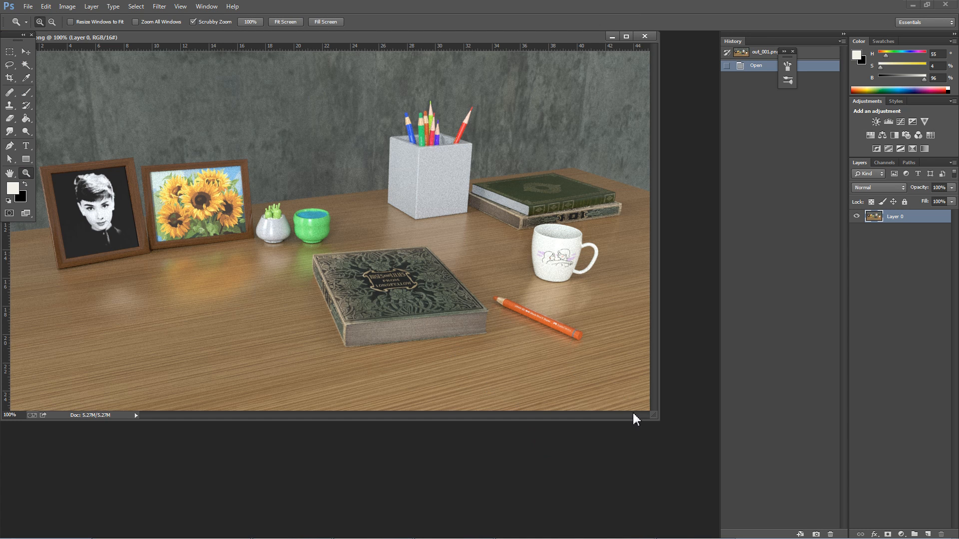
drag(657, 419, 706, 454)
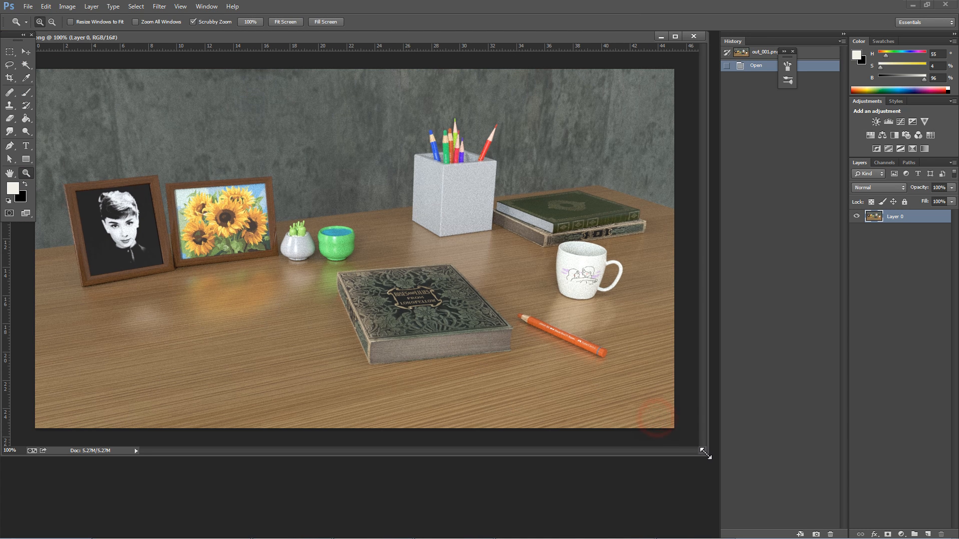
drag(297, 41, 323, 57)
Duplicate Layer 0 and set the copy's blend mode to Overlay.
drag(906, 221, 928, 534)
click(878, 188)
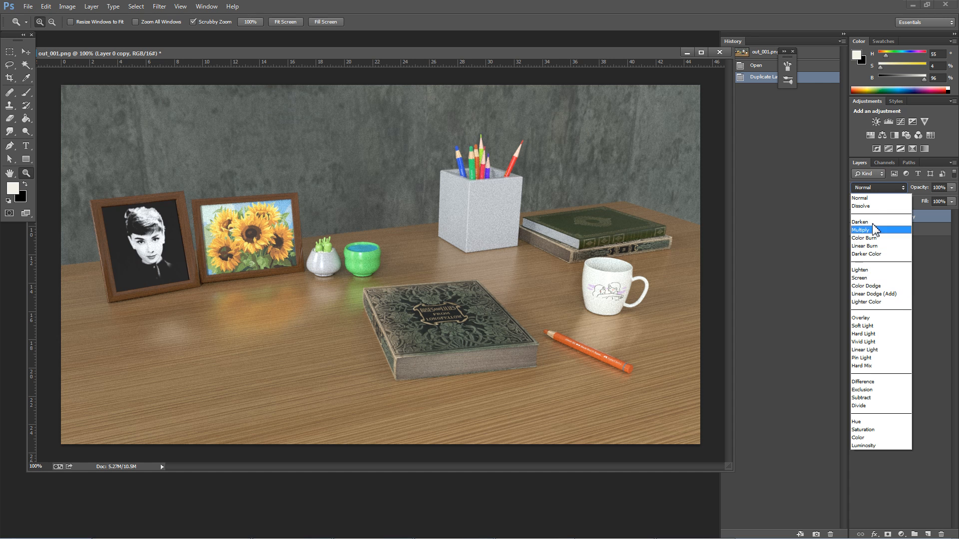
click(866, 320)
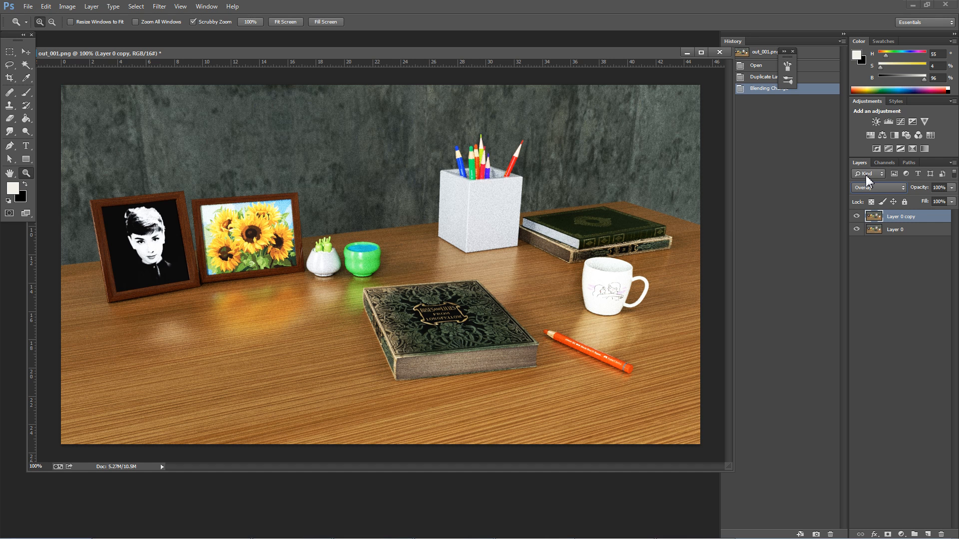
Lower the Overlay layer's opacity to 36% and toggle its visibility to compare with the original.
click(951, 187)
drag(939, 199, 916, 220)
click(908, 278)
click(856, 216)
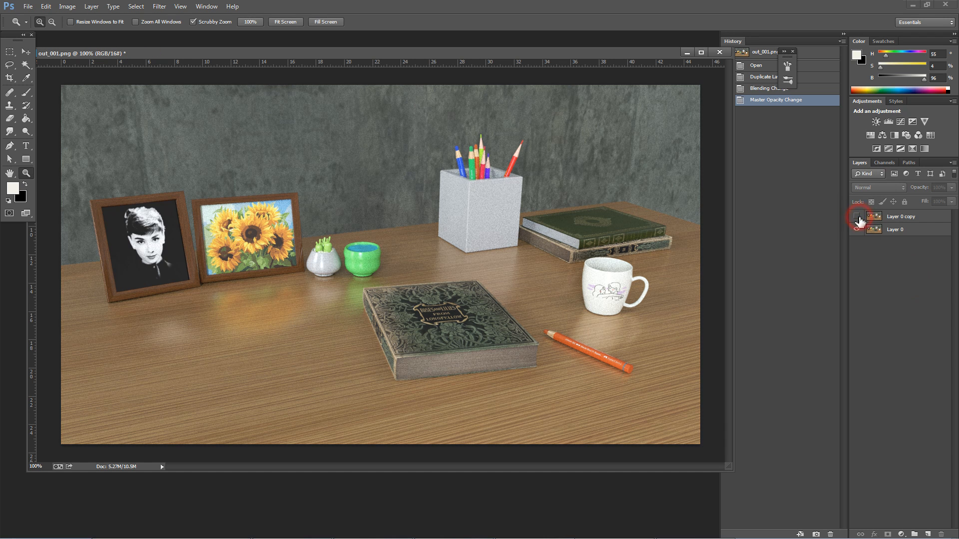
click(857, 216)
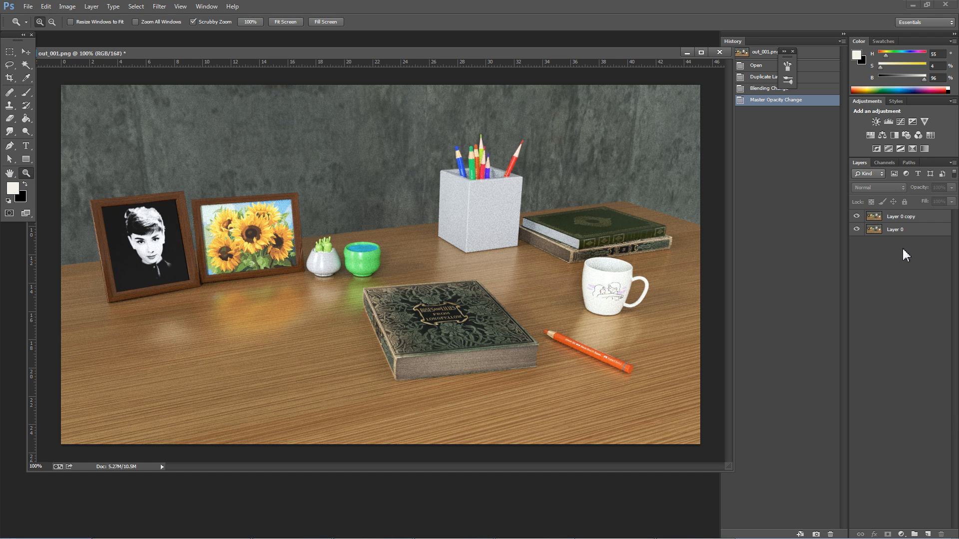
Duplicate Layer 0 again and move the new copy to the top of the layer stack.
drag(897, 230, 927, 535)
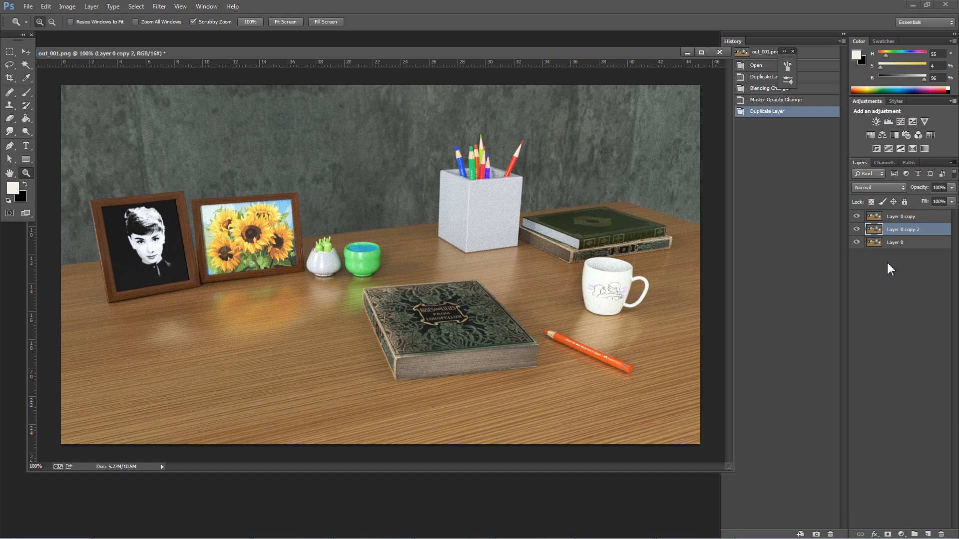
drag(893, 231, 892, 217)
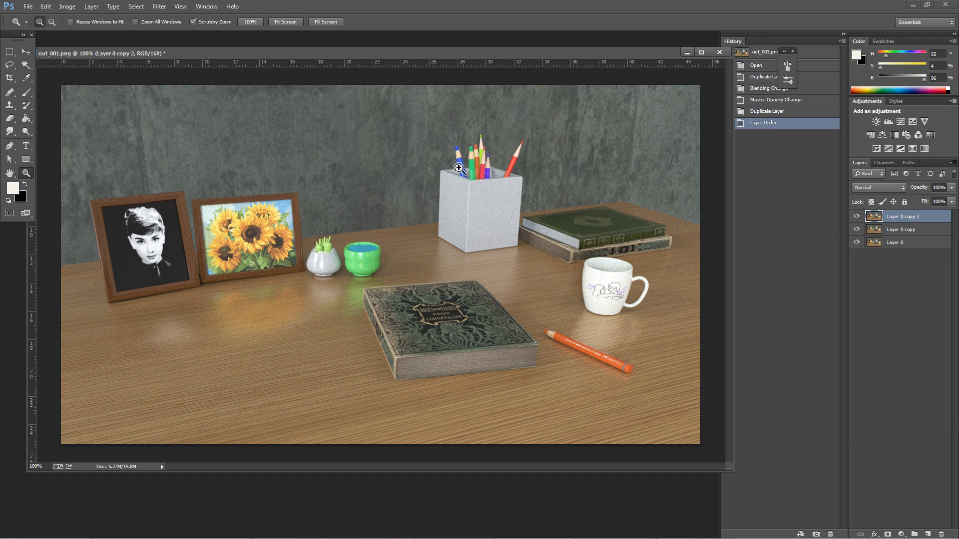
Sharpen the top copy of Layer 0 with Unsharp Mask and move it beneath the Overlay layer.
click(159, 6)
mouse_move(189, 193)
mouse_move(180, 164)
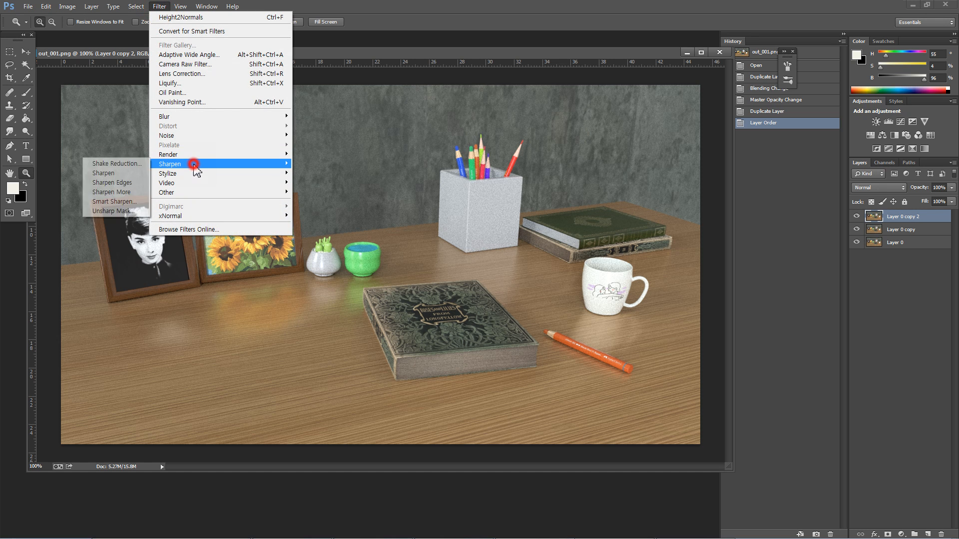
click(108, 211)
click(743, 205)
drag(905, 218, 903, 238)
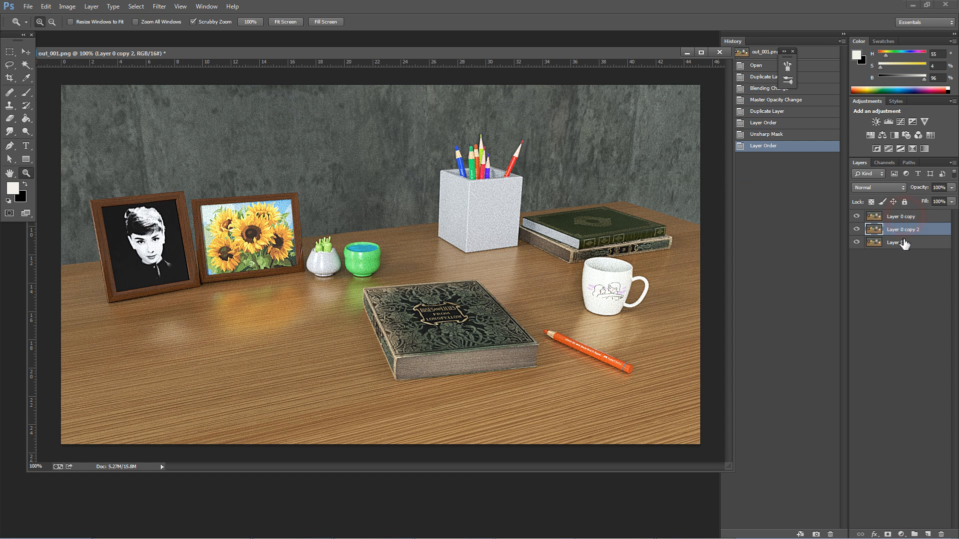
Toggle the visibility of the Overlay layer and the sharpened layer in turn to compare their effects.
click(856, 217)
click(856, 217)
click(856, 229)
click(856, 229)
Merge the Overlay layer down into the sharpened layer and compare the merged result with the original render.
click(896, 218)
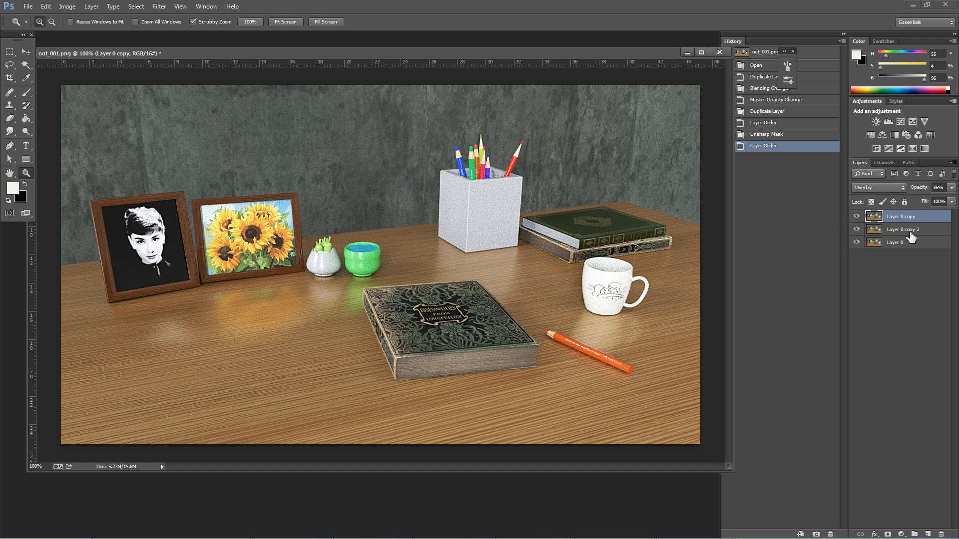
key(ctrl+e)
click(857, 217)
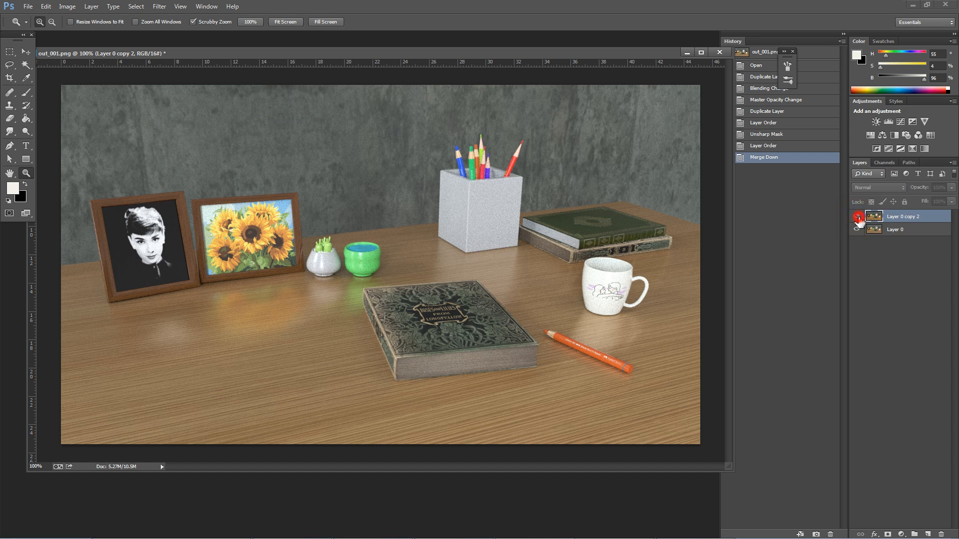
click(857, 217)
click(857, 216)
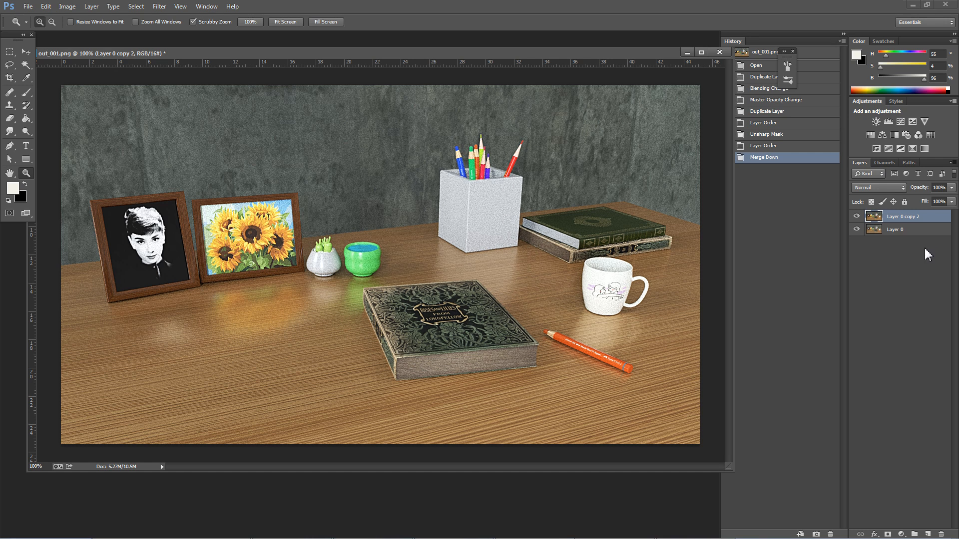
Duplicate the merged layer and soften the new copy with a Gaussian Blur.
drag(916, 217, 928, 535)
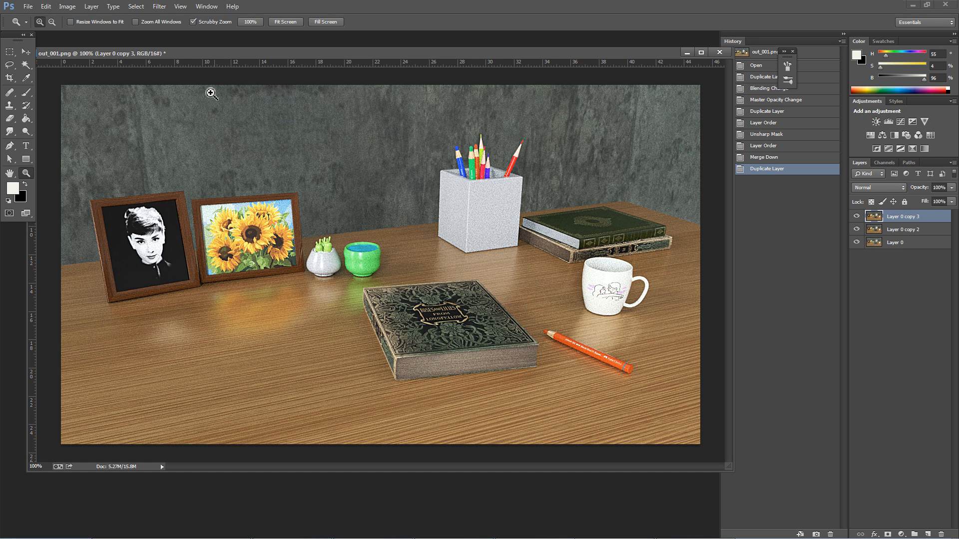
click(159, 6)
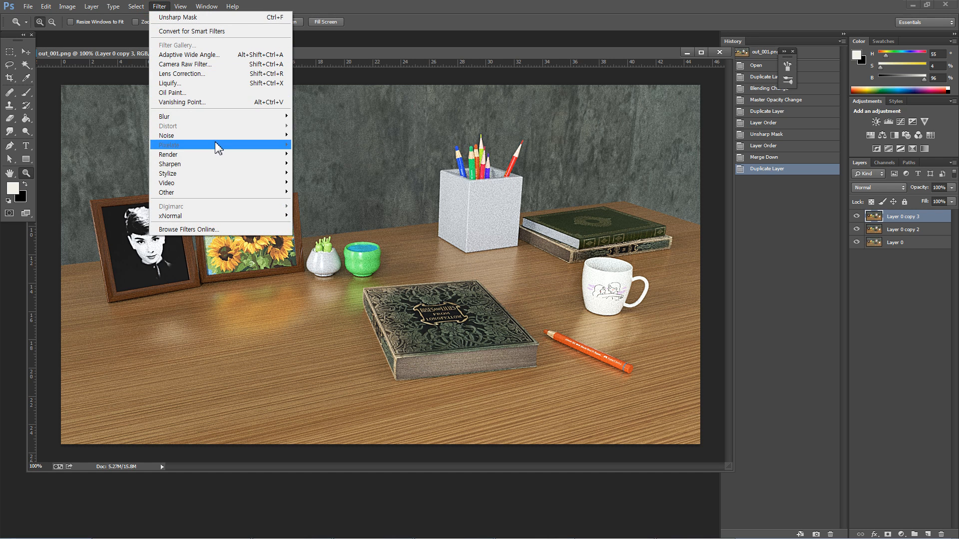
mouse_move(190, 118)
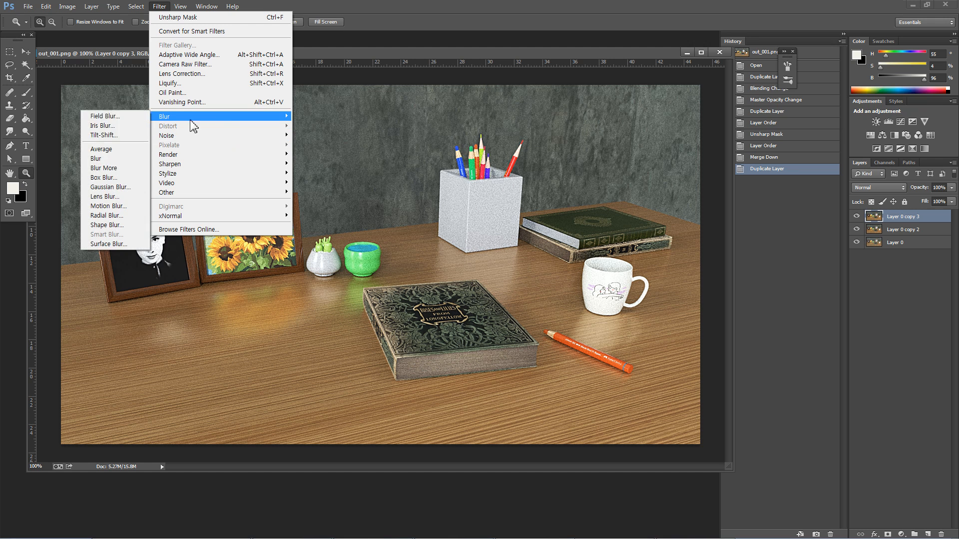
click(120, 191)
drag(527, 339, 527, 337)
click(642, 206)
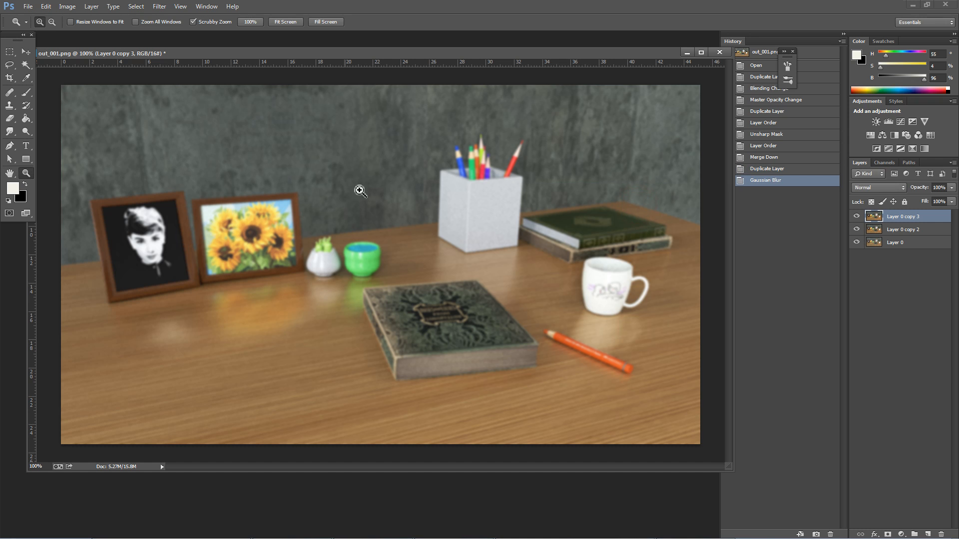
Try the Screen, Overlay, Multiply and Lighten blend modes on the blurred Layer 0 copy 3.
click(887, 189)
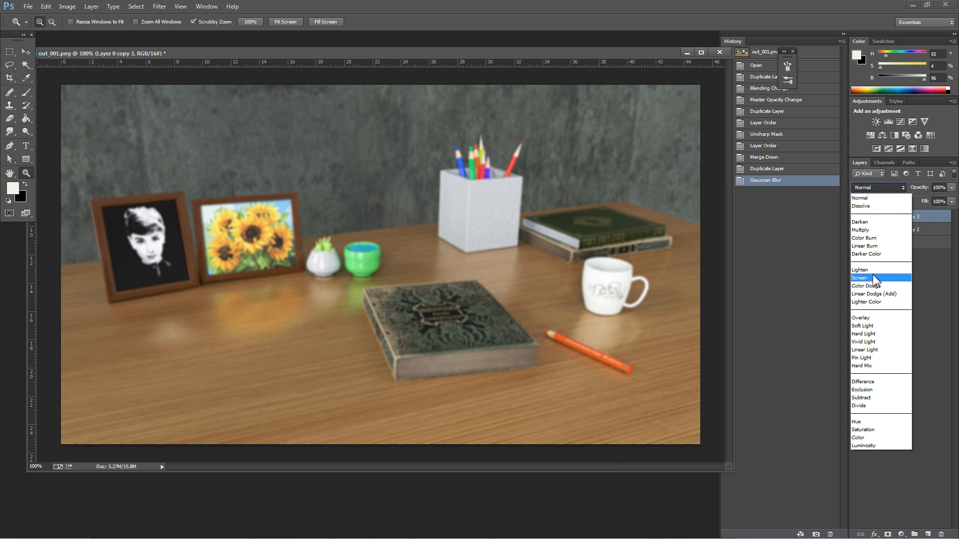
click(874, 278)
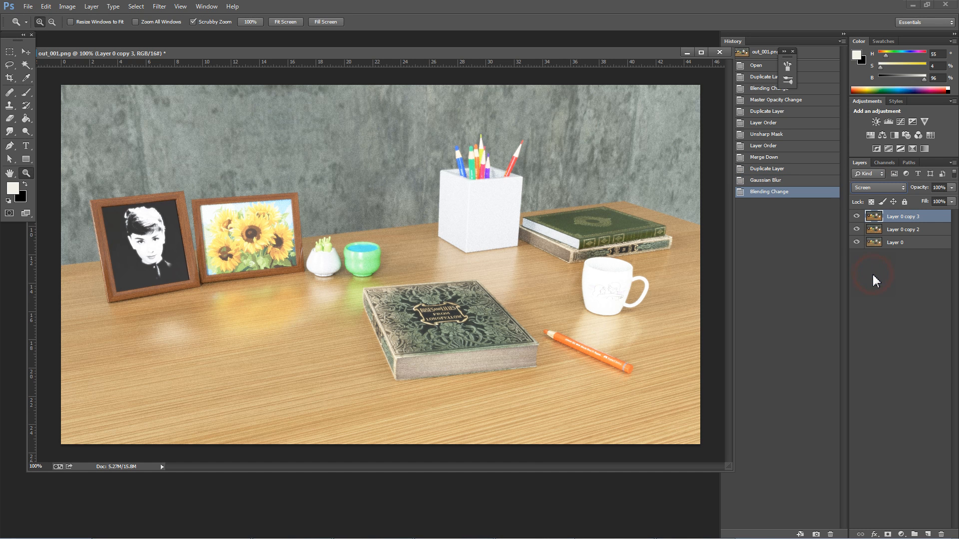
click(879, 189)
click(880, 323)
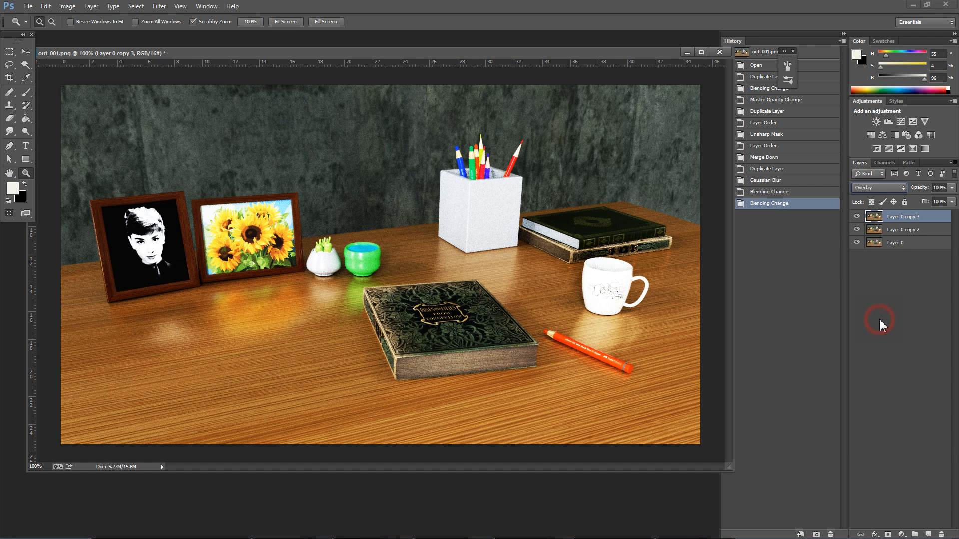
click(879, 188)
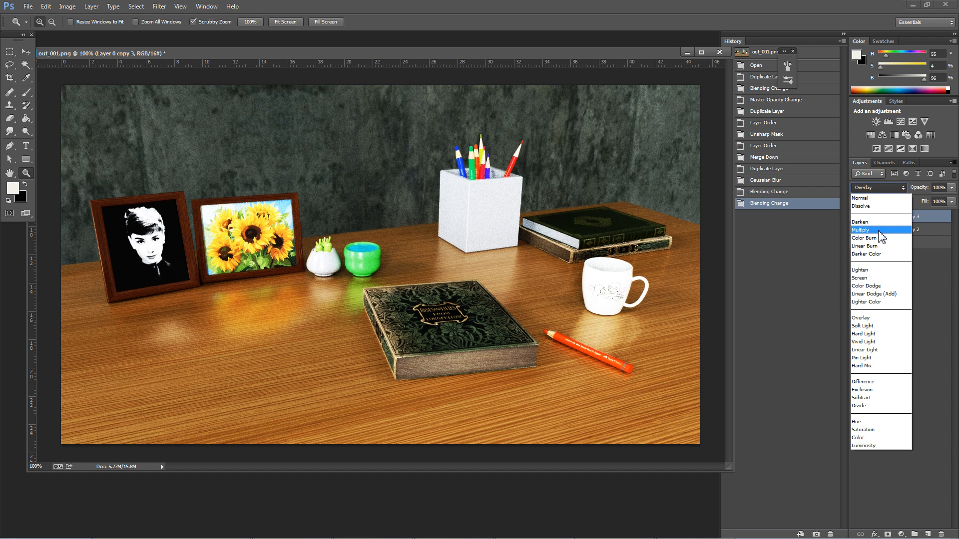
click(878, 232)
click(882, 188)
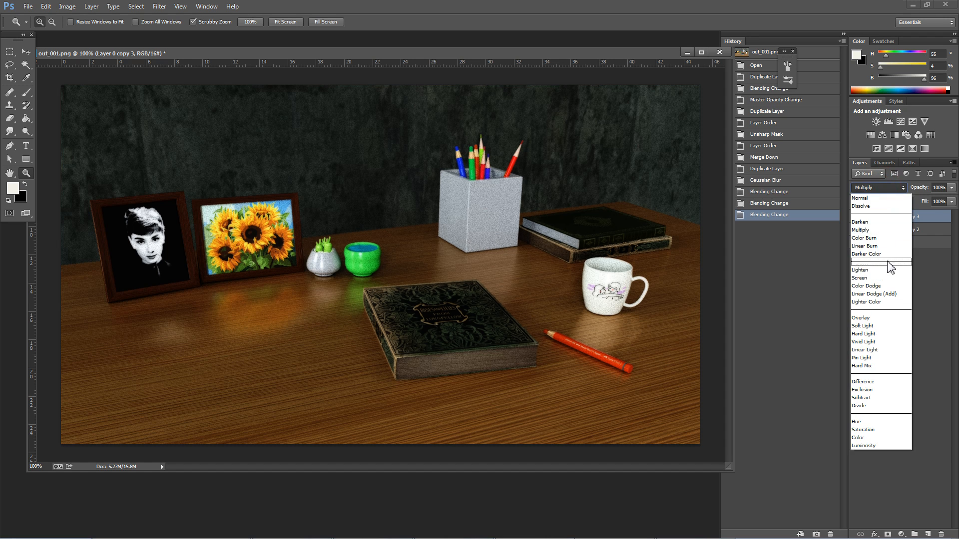
click(883, 270)
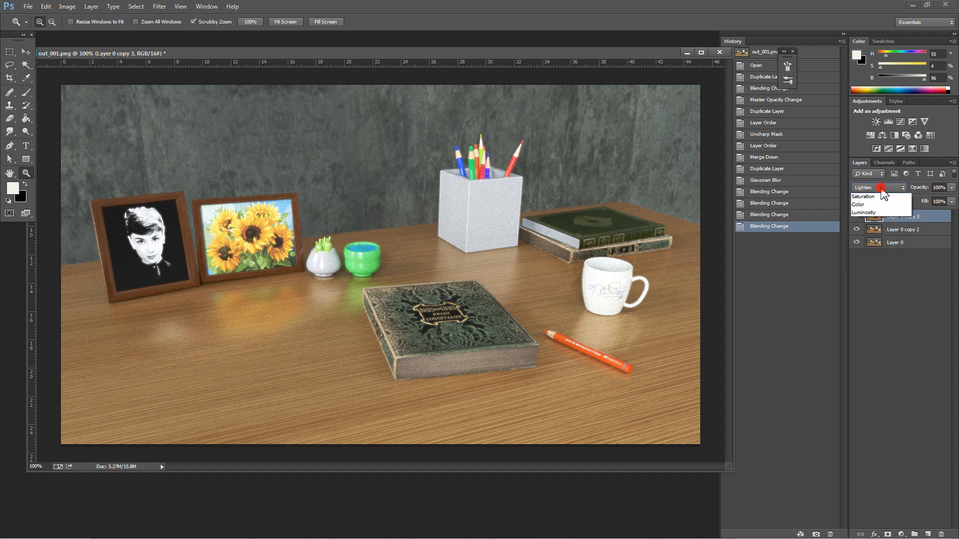
Set the blurred Layer 0 copy 3 to the Screen blend mode, reduce its Fill to 48%, and deselect the layer.
click(878, 280)
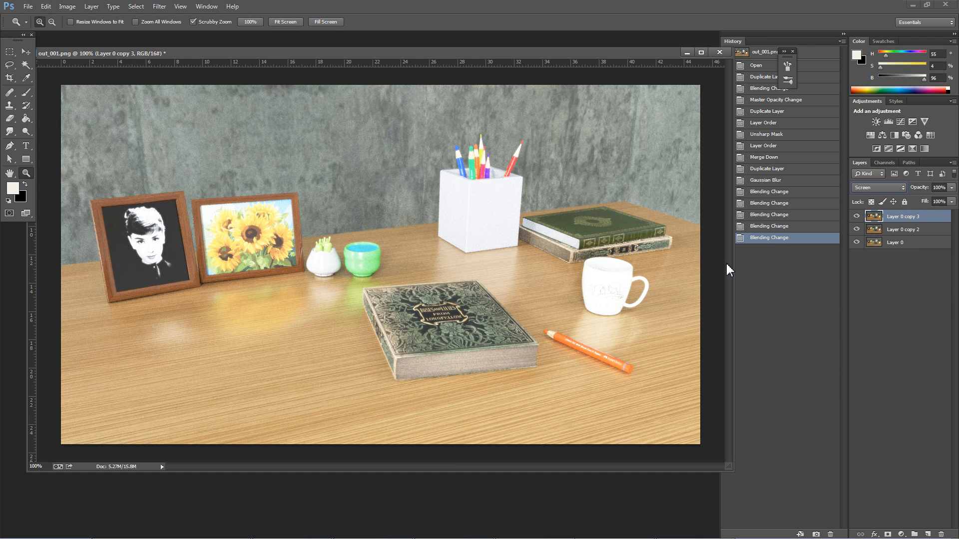
drag(952, 202, 932, 217)
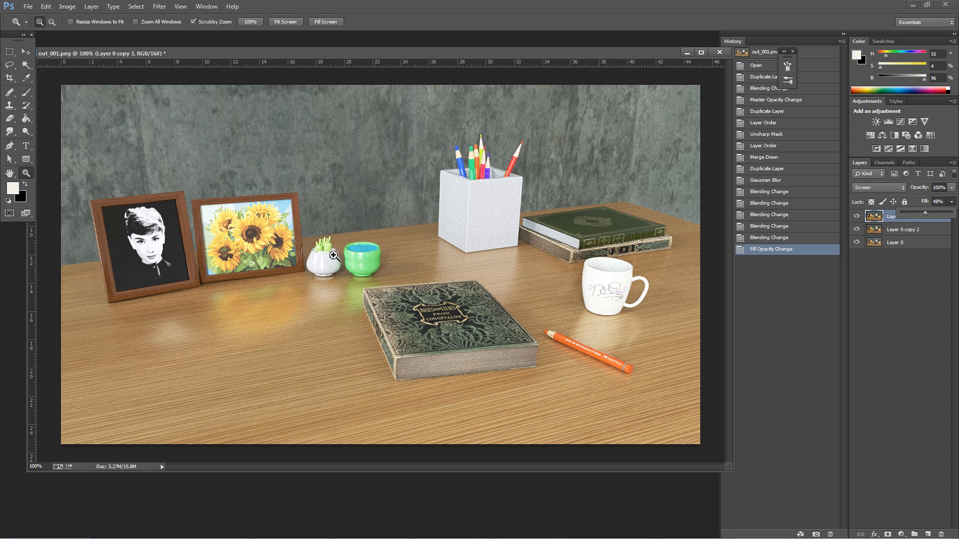
click(929, 280)
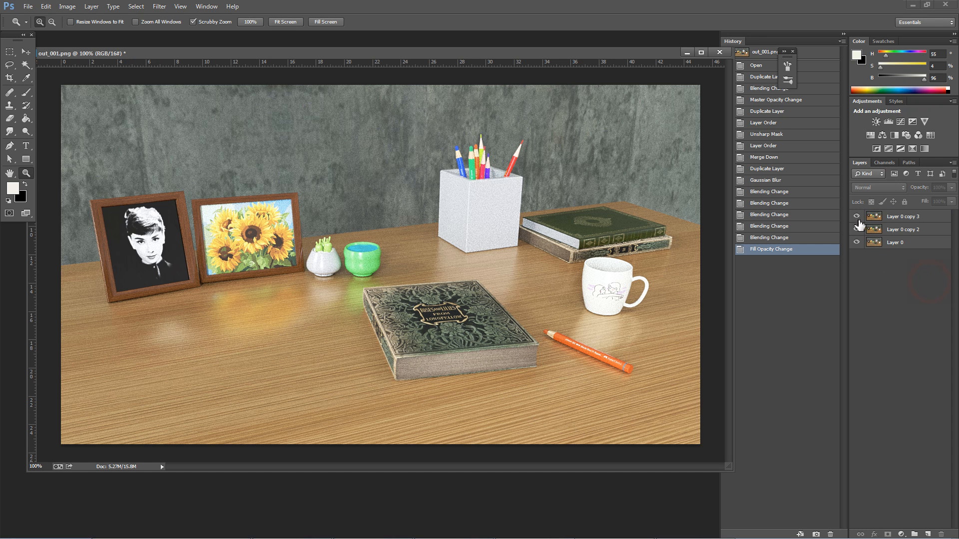
Toggle the visibility of Layer 0 copy 3 and Layer 0 copy 2 to compare their effects on the render.
click(857, 230)
click(857, 218)
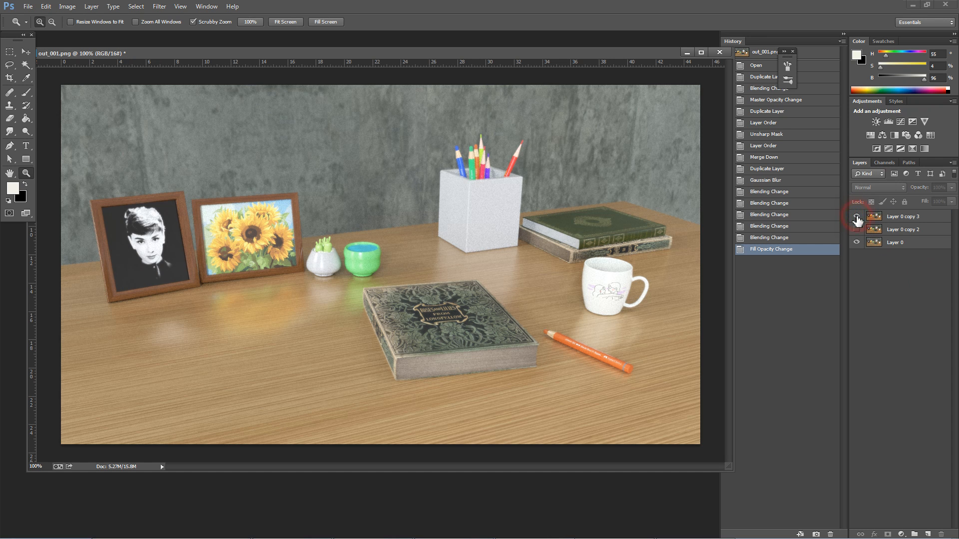
click(857, 217)
click(856, 230)
click(857, 218)
click(858, 217)
click(859, 218)
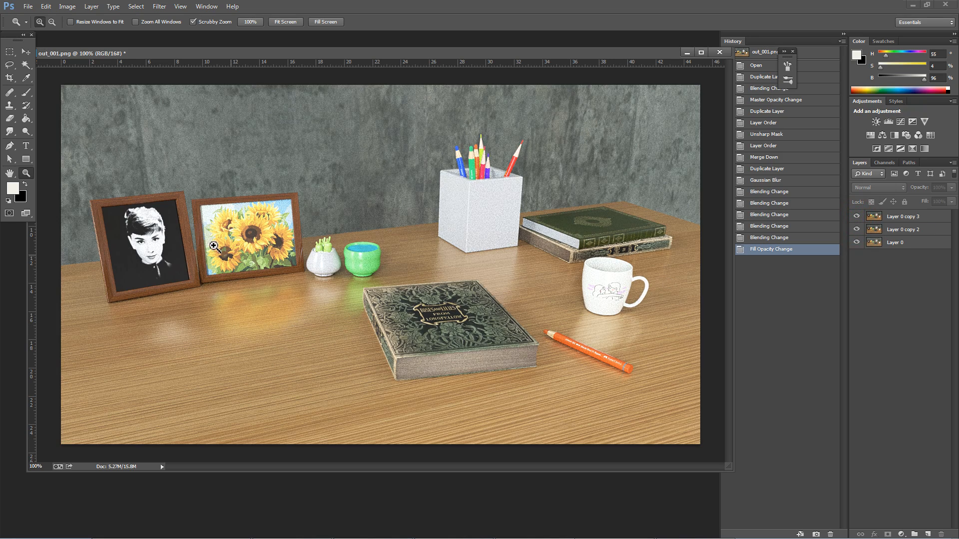
Enlarge the image window and make a full-width rectangular marquee selection from just above the back edge of the desk down to the image's lower edge.
drag(280, 471, 279, 524)
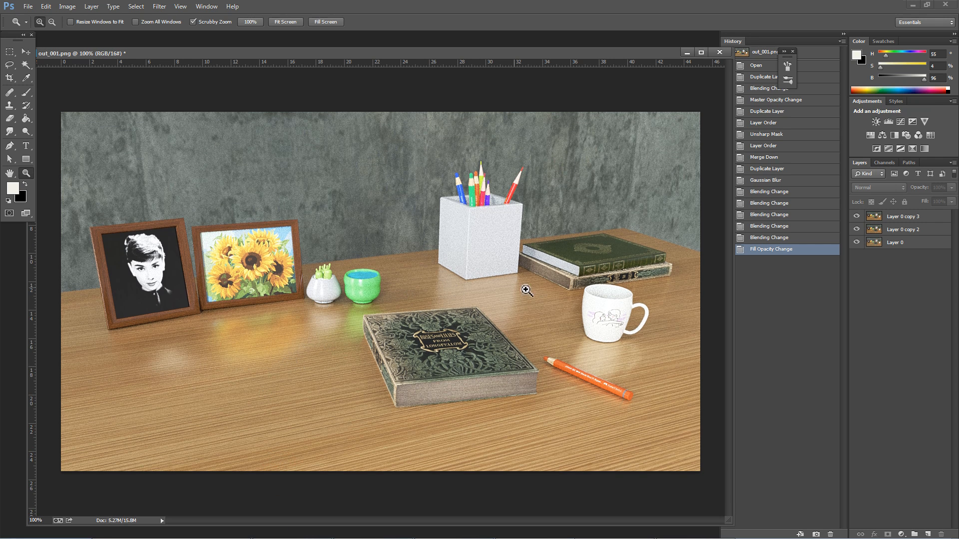
key(m)
drag(51, 265, 765, 520)
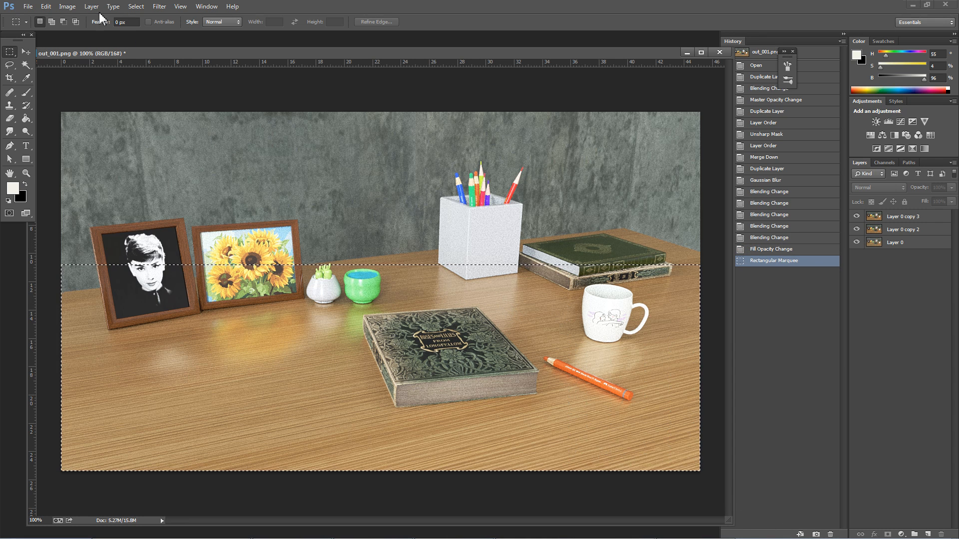
Feather the rectangular selection with a radius of 100 pixels.
click(136, 6)
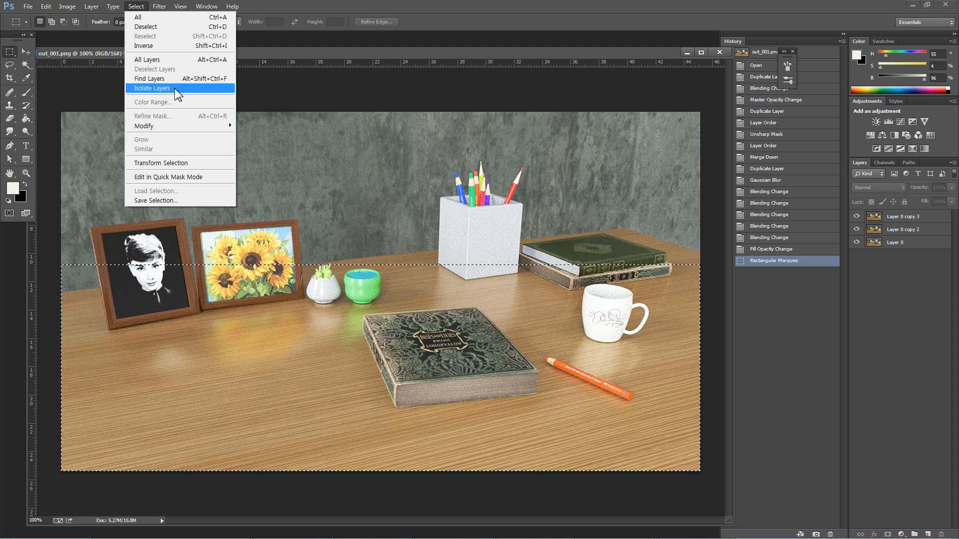
mouse_move(168, 131)
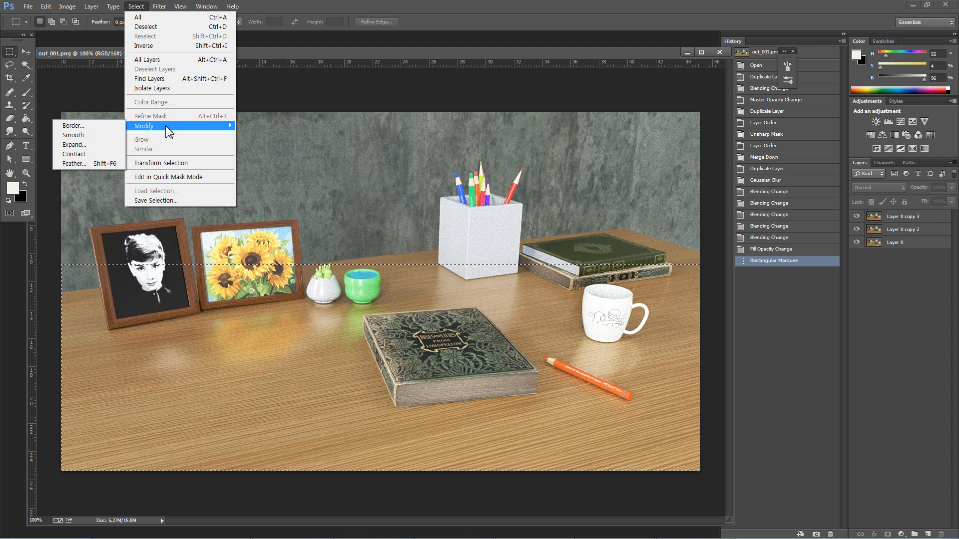
click(81, 165)
drag(467, 185, 419, 189)
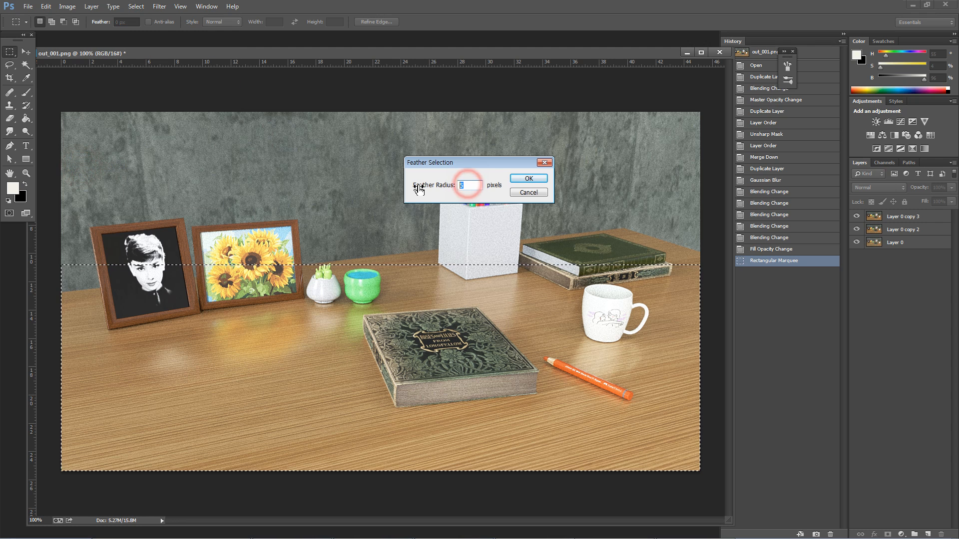
text(100)
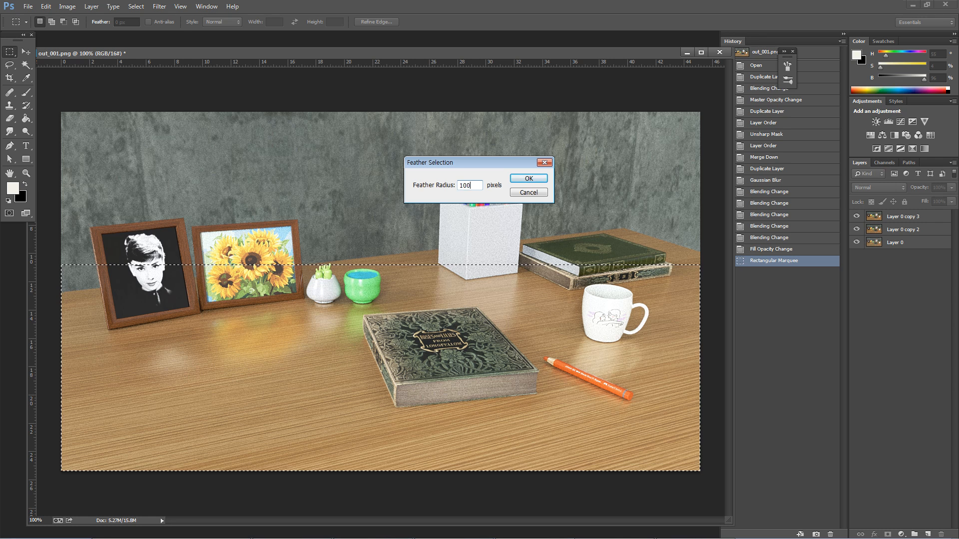
key(Return)
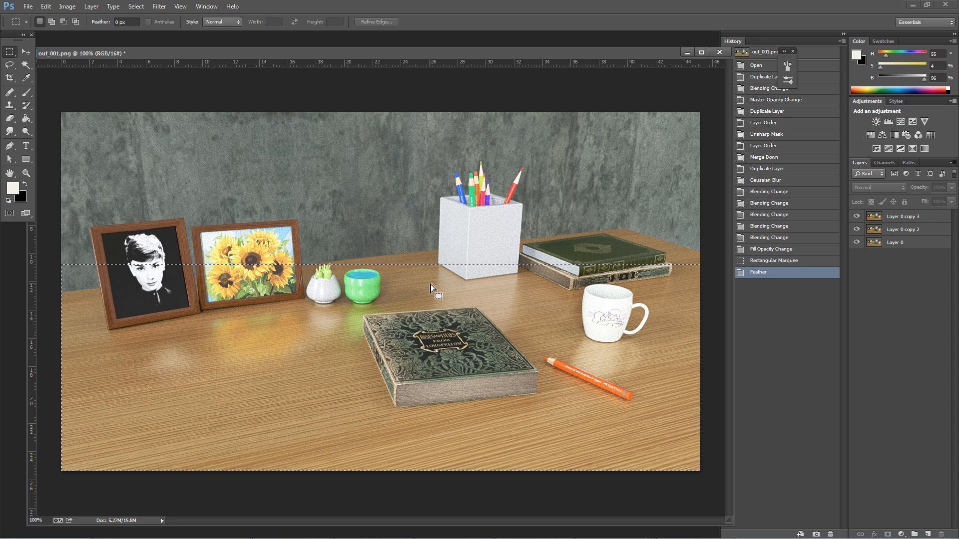
Delete the feathered area from Layer 0 copy 3 and clear the selection.
click(910, 222)
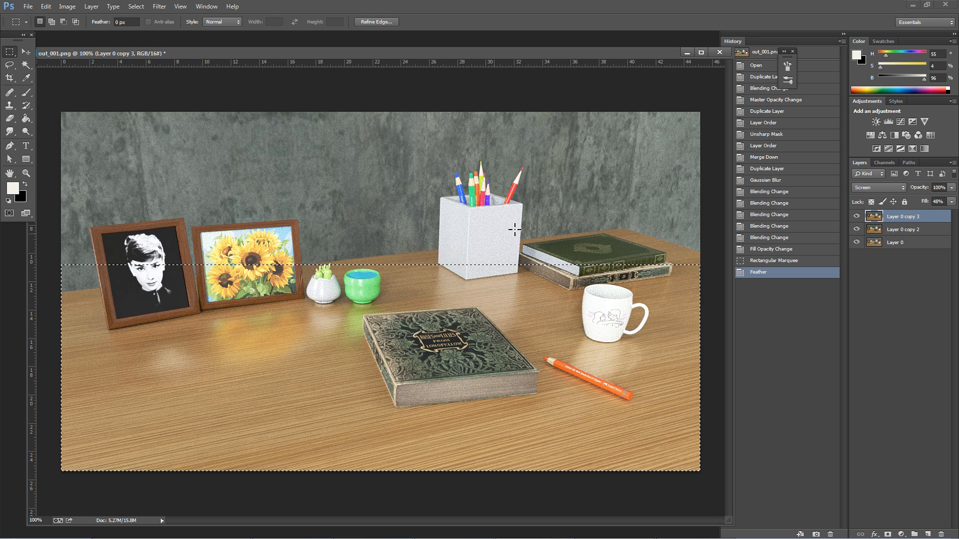
key(Delete)
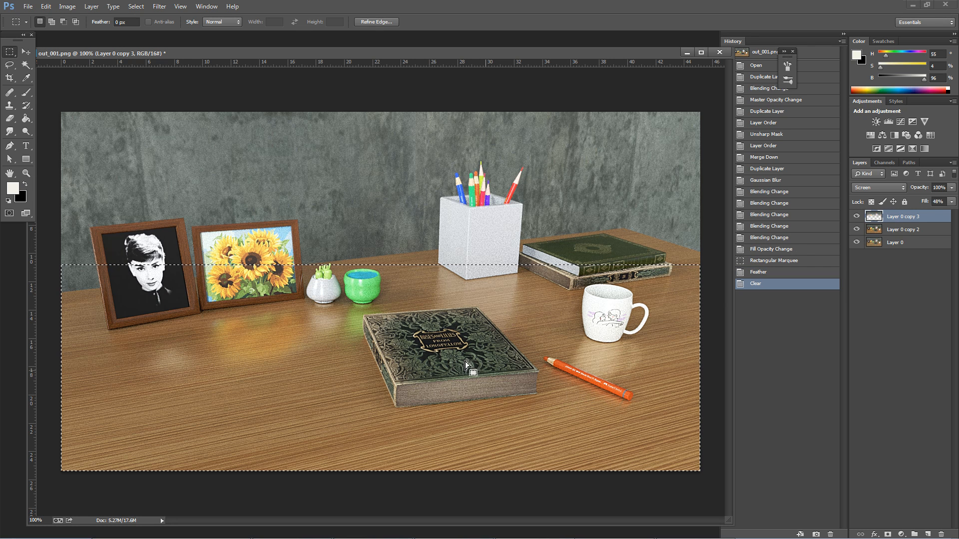
click(335, 223)
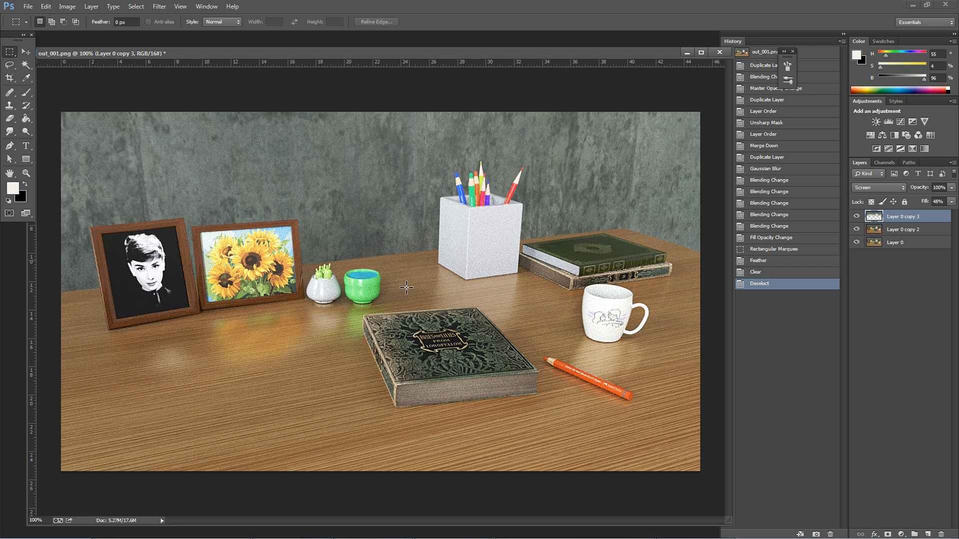
Compare the image with and without Layer 0 copy 3, and merge that layer down into Layer 0 copy 2.
click(858, 217)
click(857, 217)
click(857, 217)
click(857, 217)
key(ctrl+e)
Toggle the merged layer's visibility to compare the retouched image with the original render.
click(857, 218)
click(857, 217)
click(857, 218)
click(857, 217)
key(z)
alt+click(485, 317)
click(360, 288)
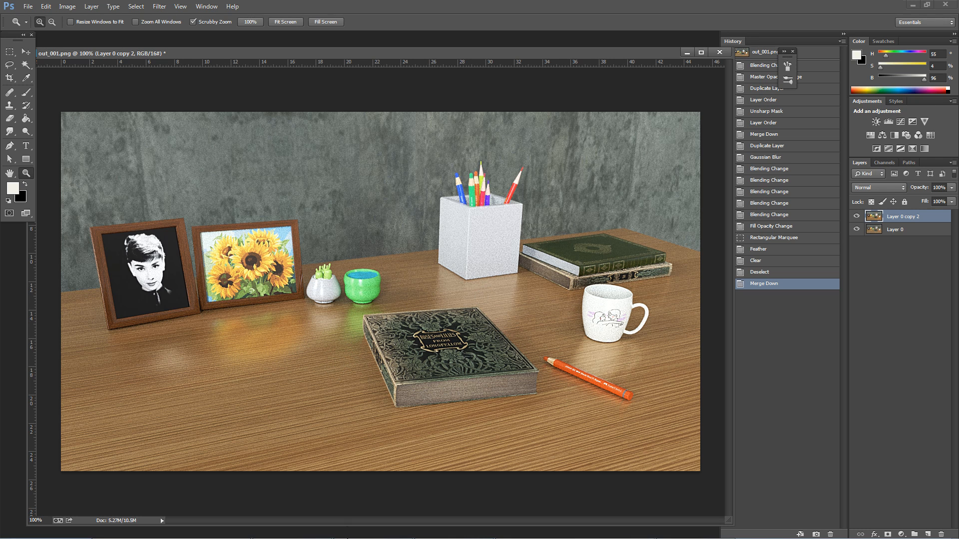
Close out_001.png without saving its changes and switch back to 3ds Max.
click(724, 50)
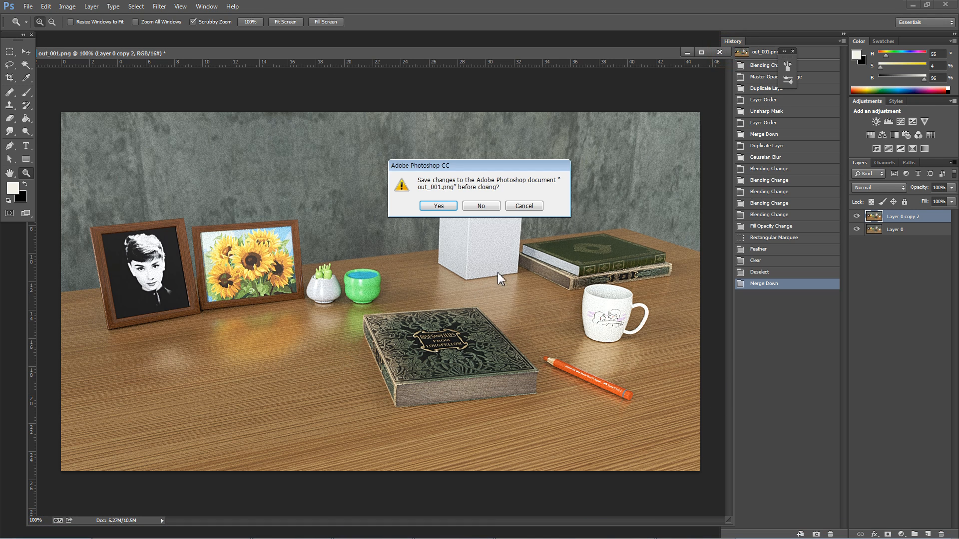
click(492, 207)
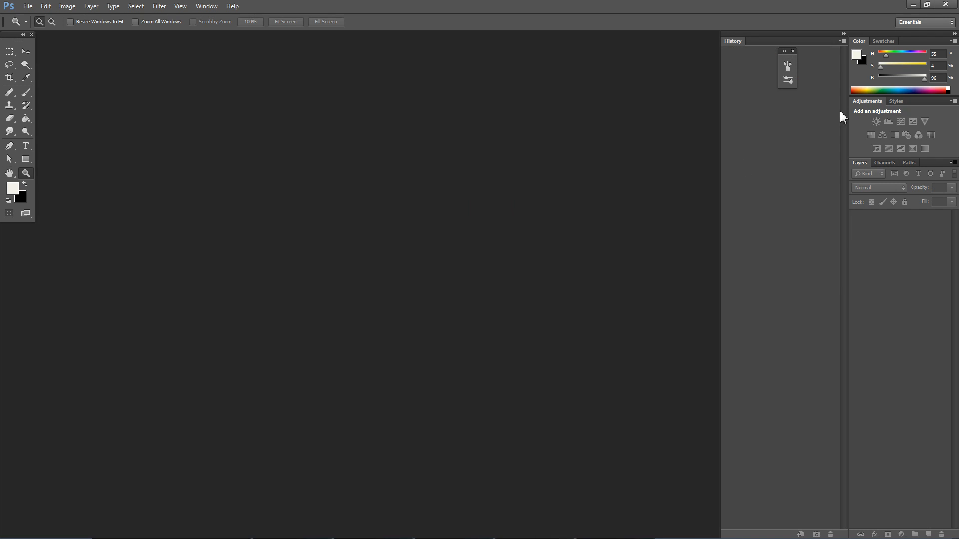
click(912, 5)
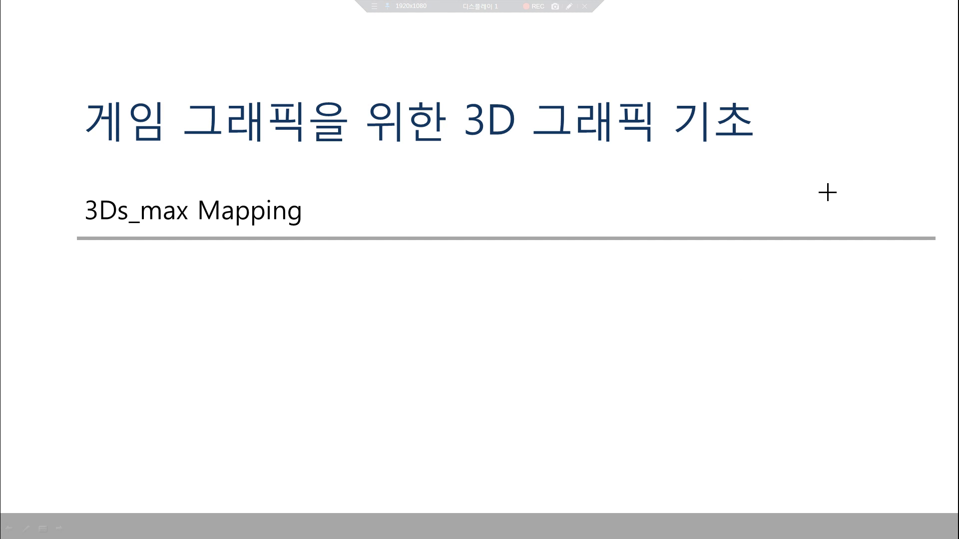
key(alt+Tab)
key(alt+Tab)
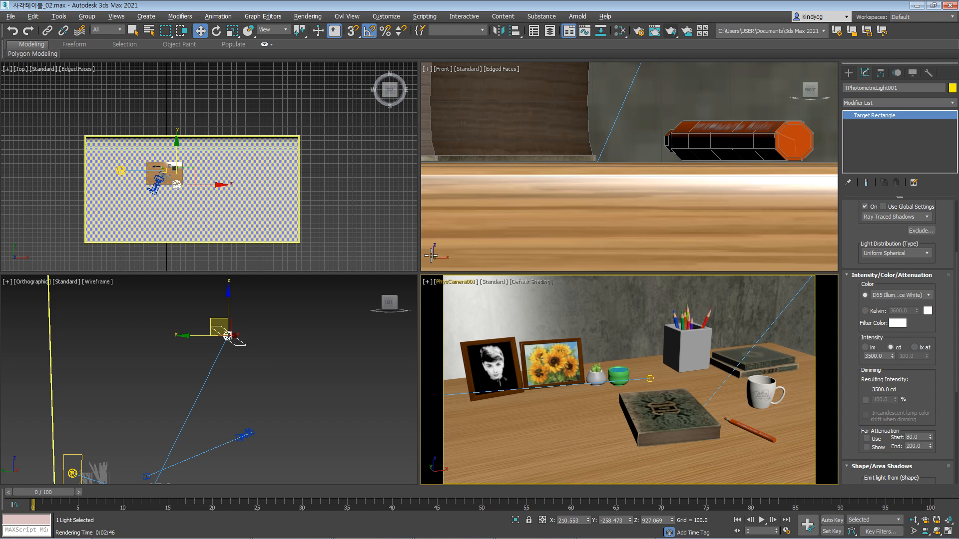
Deselect the light and open the recent scene AutoBackup06.max from the Desktop, discarding changes to the current scene.
click(360, 209)
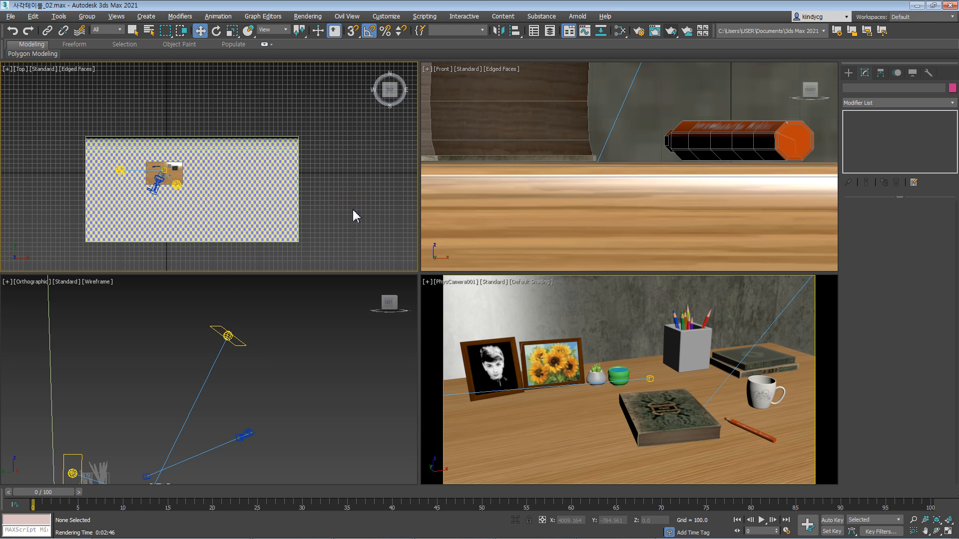
click(10, 16)
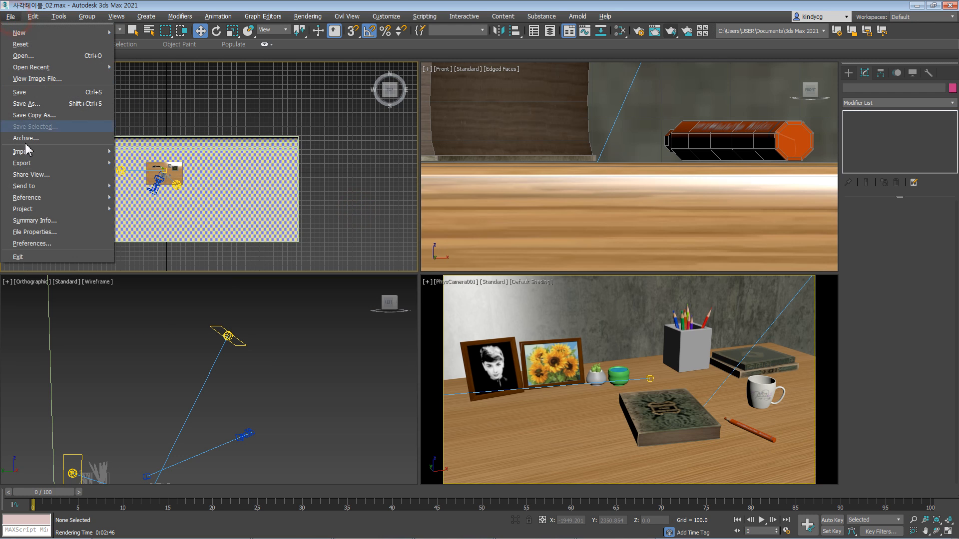
click(59, 67)
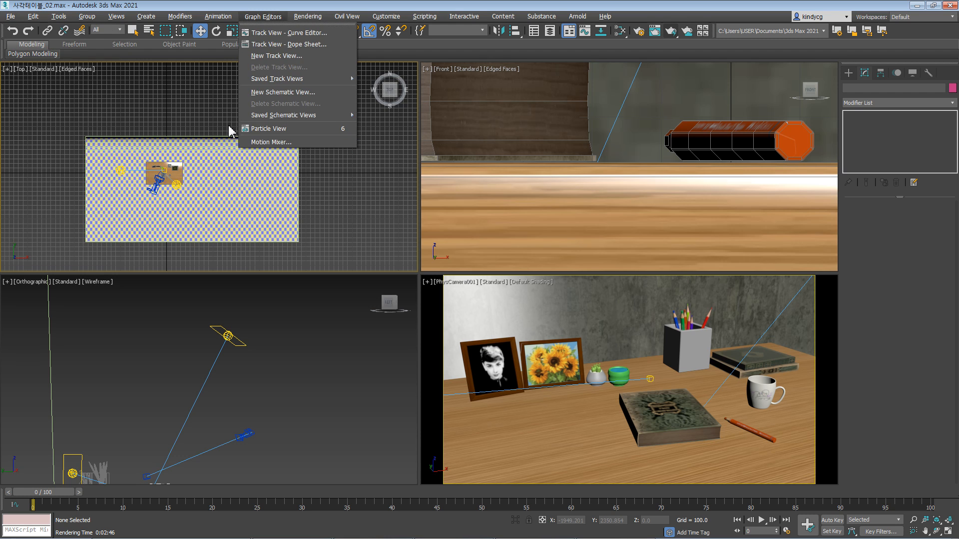
mouse_move(57, 70)
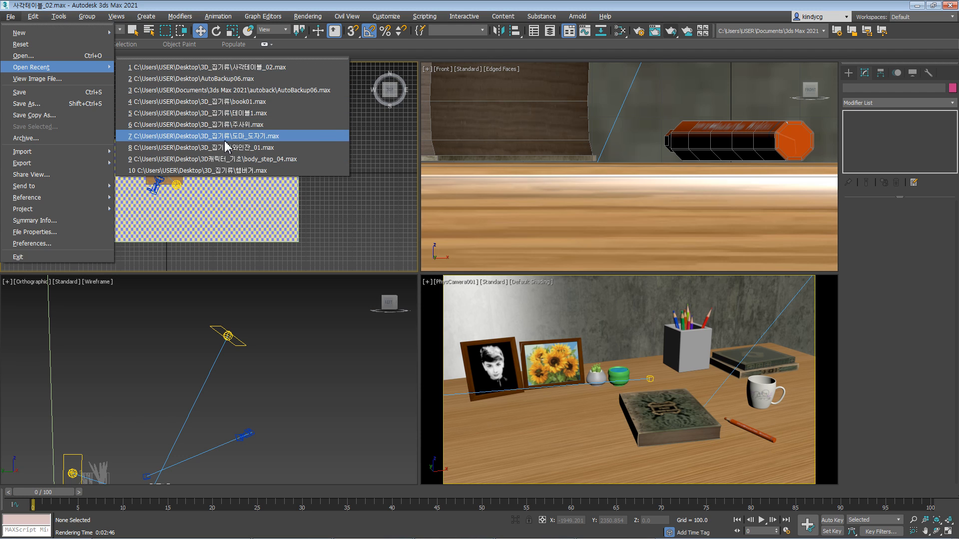
click(233, 78)
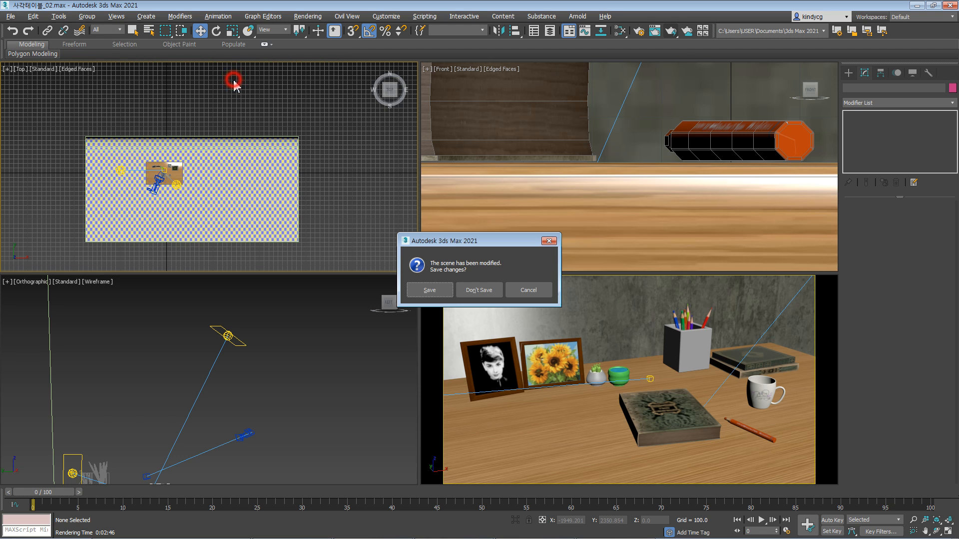
click(479, 292)
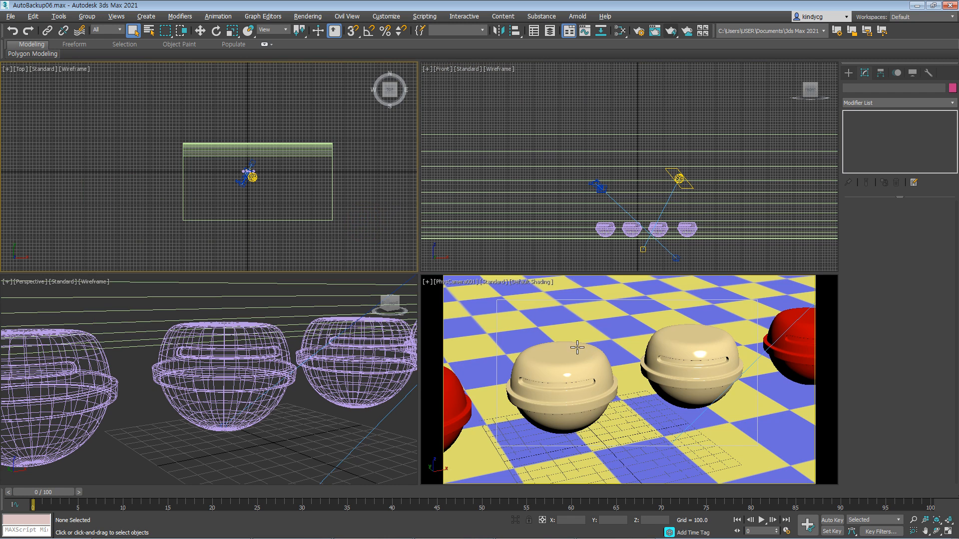
Select the beige sphere at the rear of the pair and apply the Candle Wax preset to Material #35 in the Slate Material Editor.
click(678, 344)
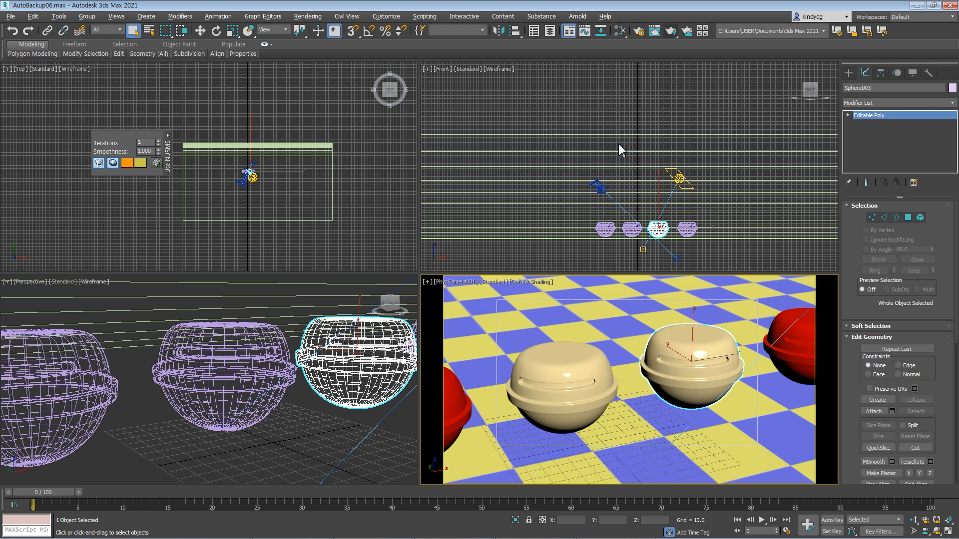
key(m)
middle_drag(300, 191, 414, 137)
scroll(312, 232, up, 2)
middle_drag(268, 249, 360, 215)
double_click(362, 221)
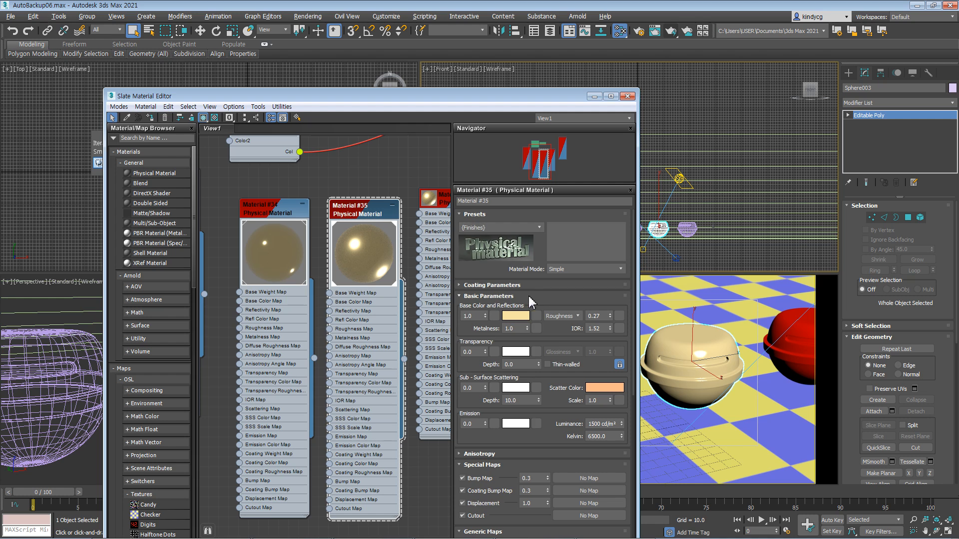
click(499, 228)
scroll(502, 439, down, 4)
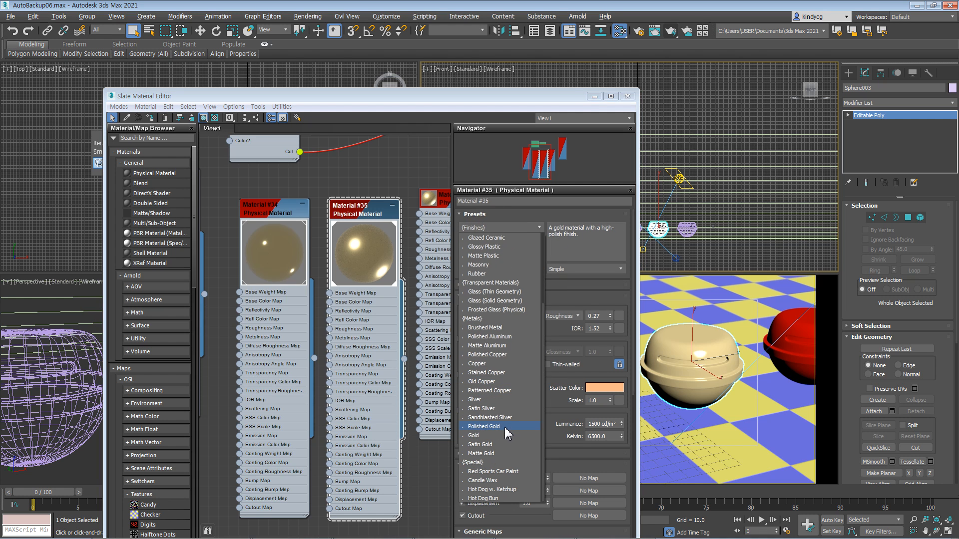
click(499, 481)
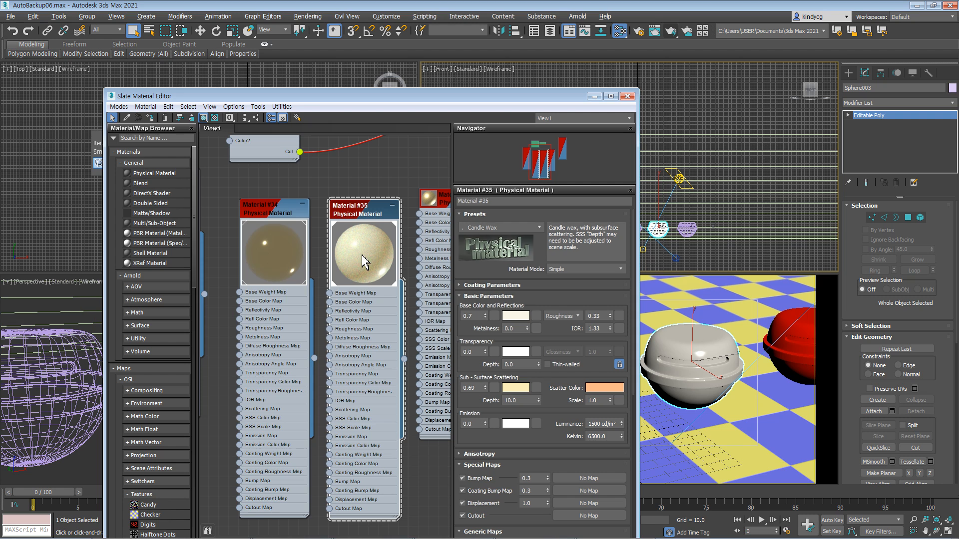
drag(363, 219, 373, 190)
Open Material #34's parameters and try the Hot Dog Bun preset on it.
double_click(275, 209)
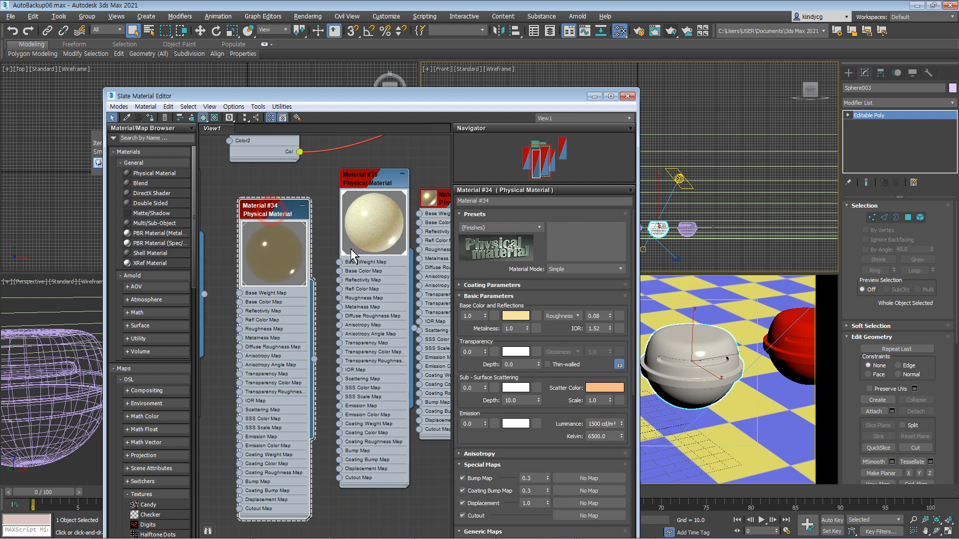
click(500, 227)
scroll(516, 421, down, 4)
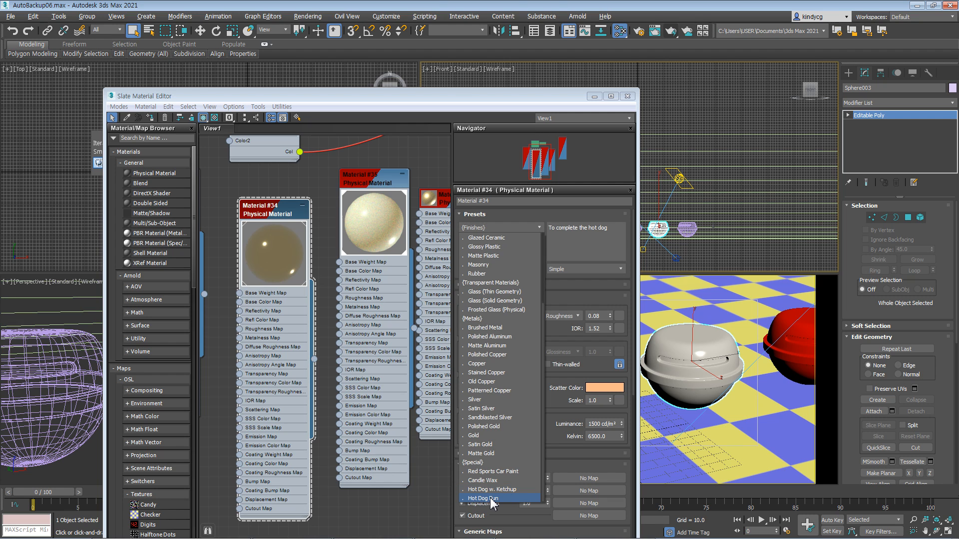
click(492, 498)
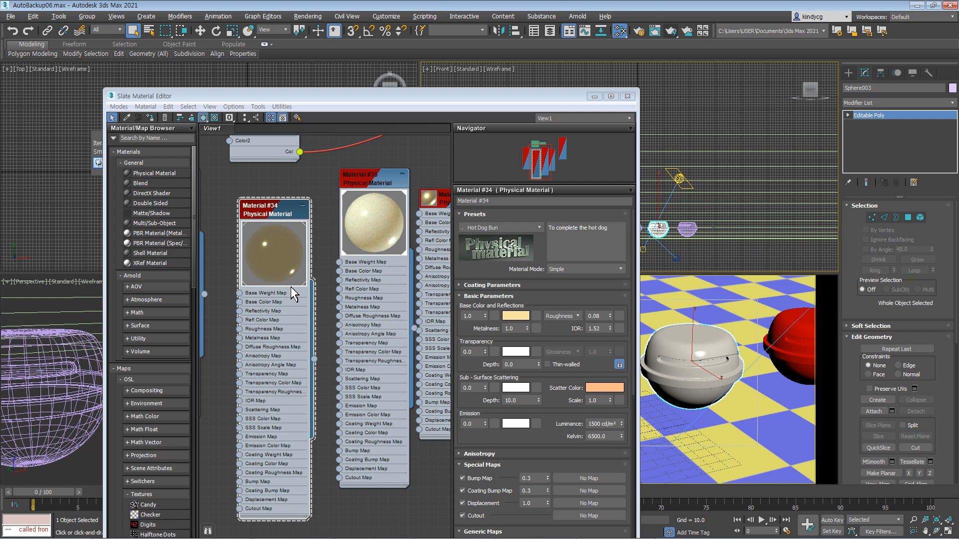
drag(276, 213, 277, 203)
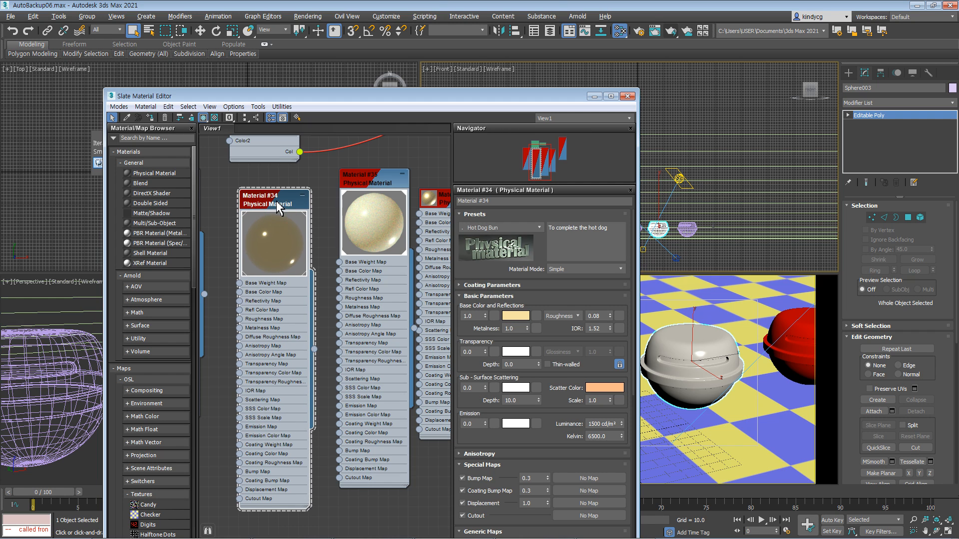
Switch Material #34 to the Hot Dog w. Ketchup preset and move its node slightly lower.
click(535, 228)
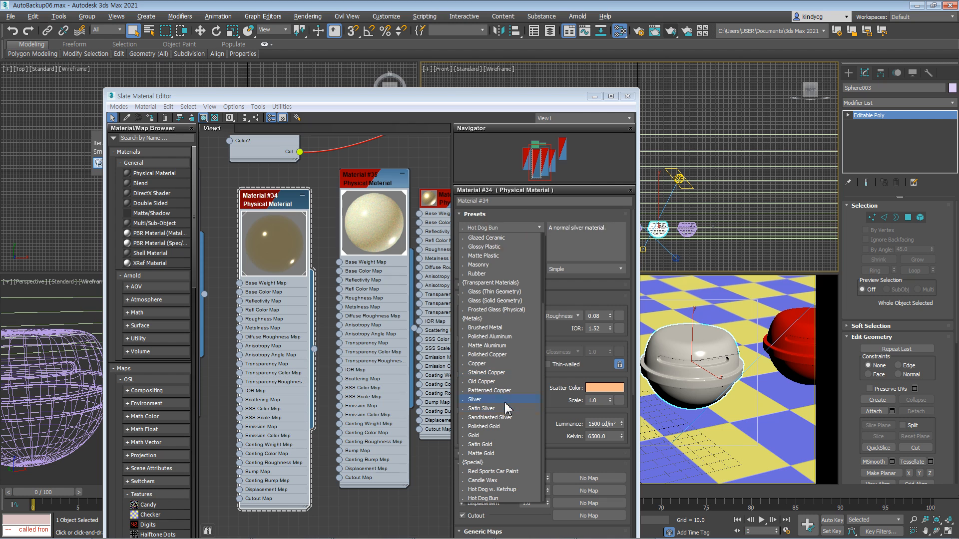
click(501, 490)
middle_drag(268, 420, 316, 417)
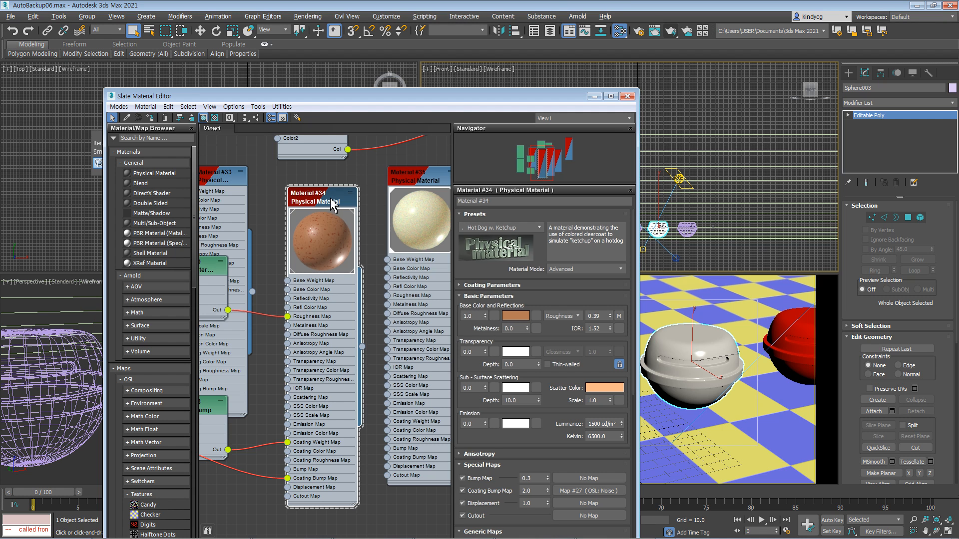
drag(332, 203, 323, 222)
Assign Material #34 to the selected sphere in the camera view.
mouse_move(702, 345)
middle_down()
mouse_move(754, 338)
mouse_move(715, 338)
middle_up()
click(717, 348)
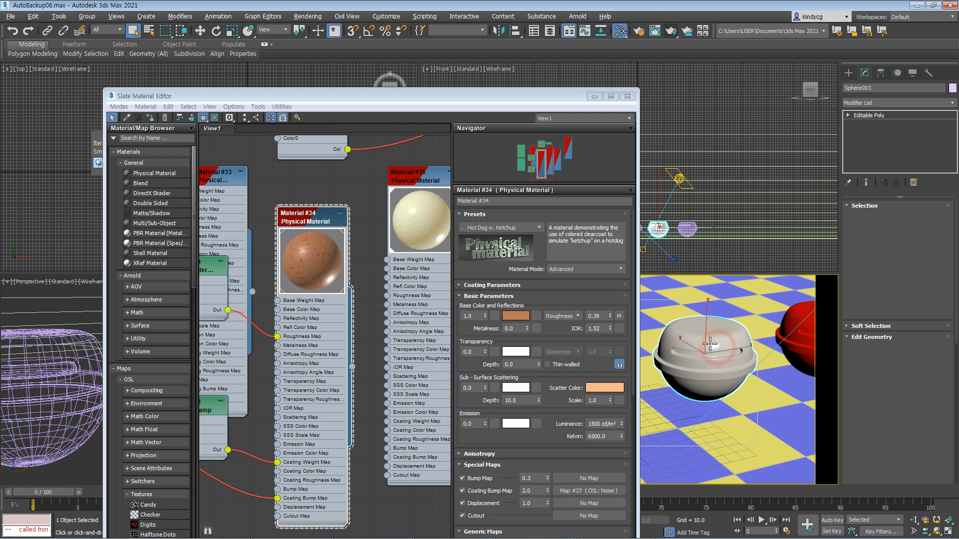
click(306, 222)
click(150, 117)
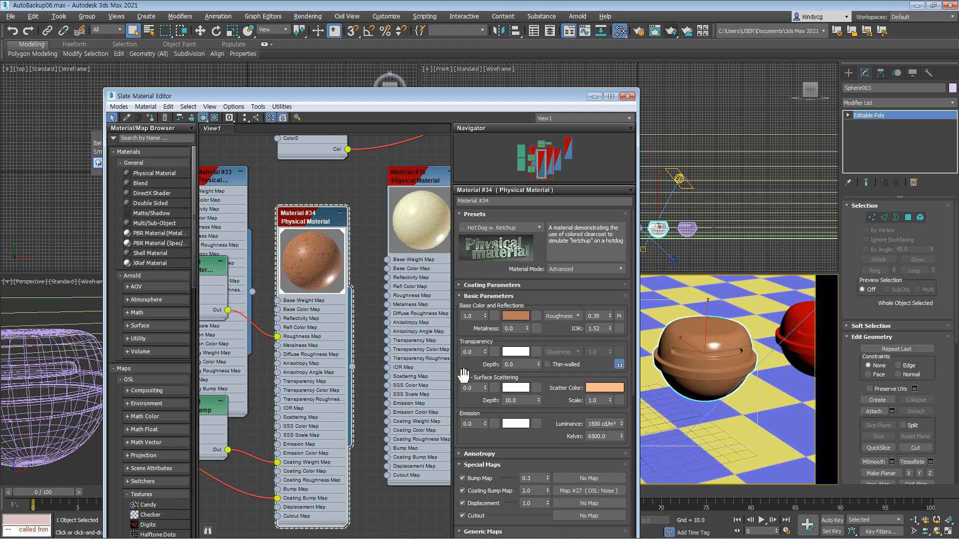
Review the maps assigned under Material #34's Special Maps and Generic Maps, and close the Slate Material Editor.
scroll(464, 374, down, 3)
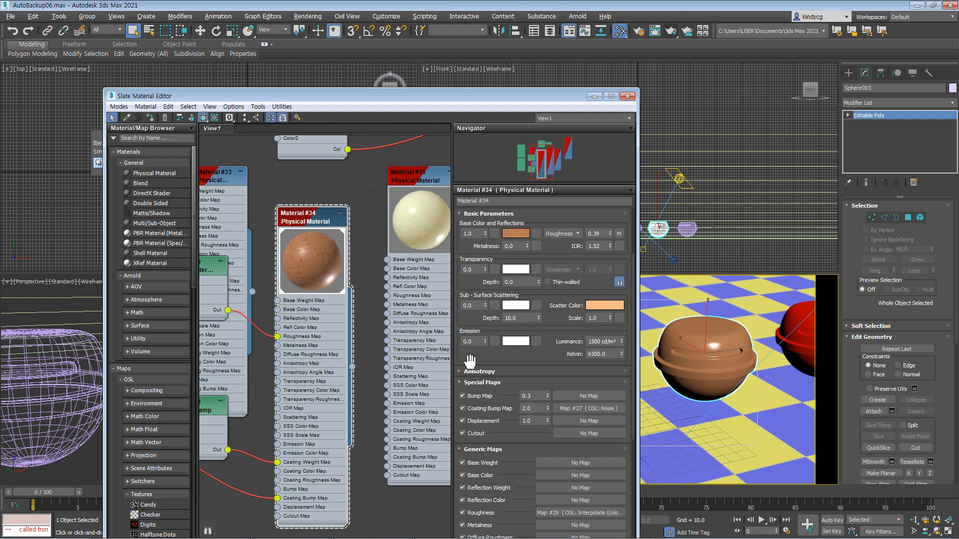
scroll(469, 361, down, 3)
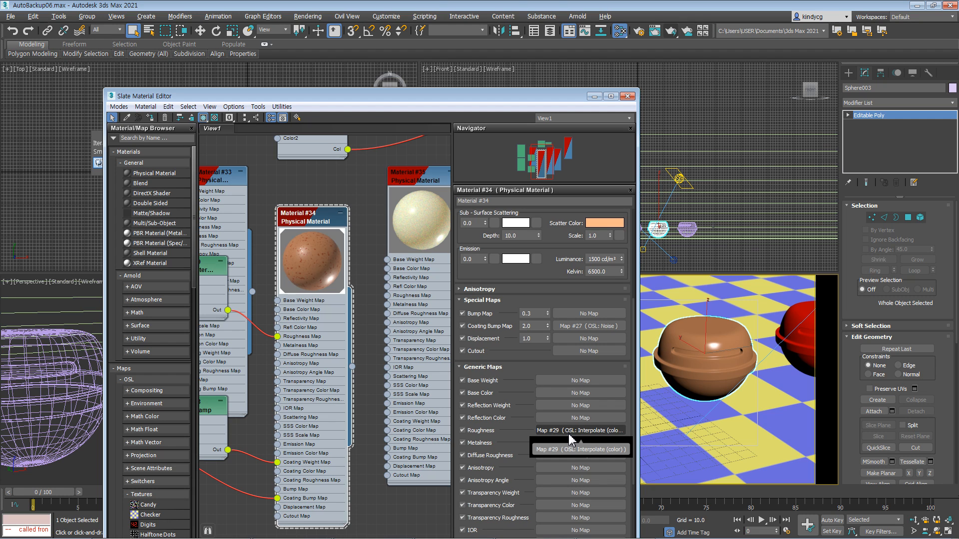
drag(457, 424, 447, 306)
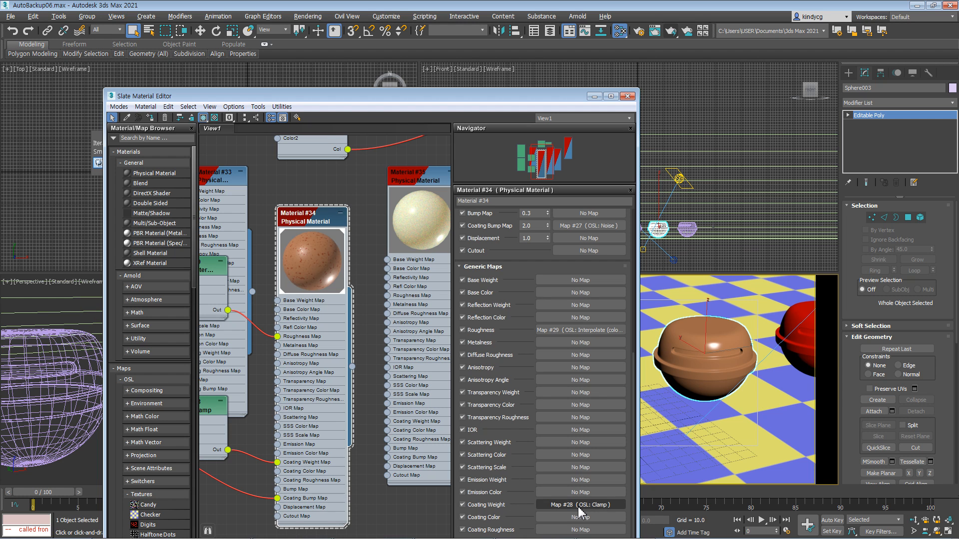
click(628, 96)
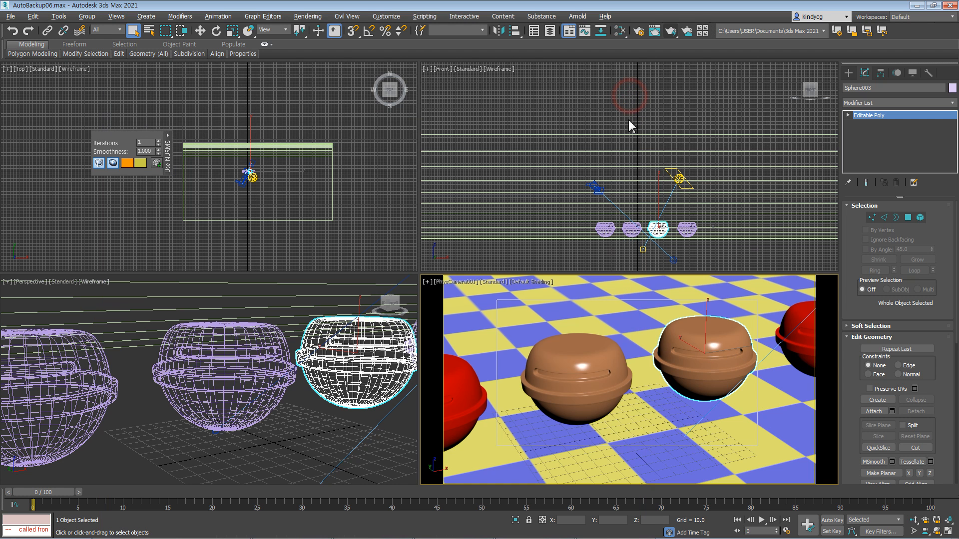
Render the PhysCamera001 view to inspect the hot dog material on the spheres, and cancel the remaining rendering.
mouse_move(680, 362)
middle_down()
mouse_move(665, 359)
mouse_move(677, 364)
middle_up()
key(shift+q)
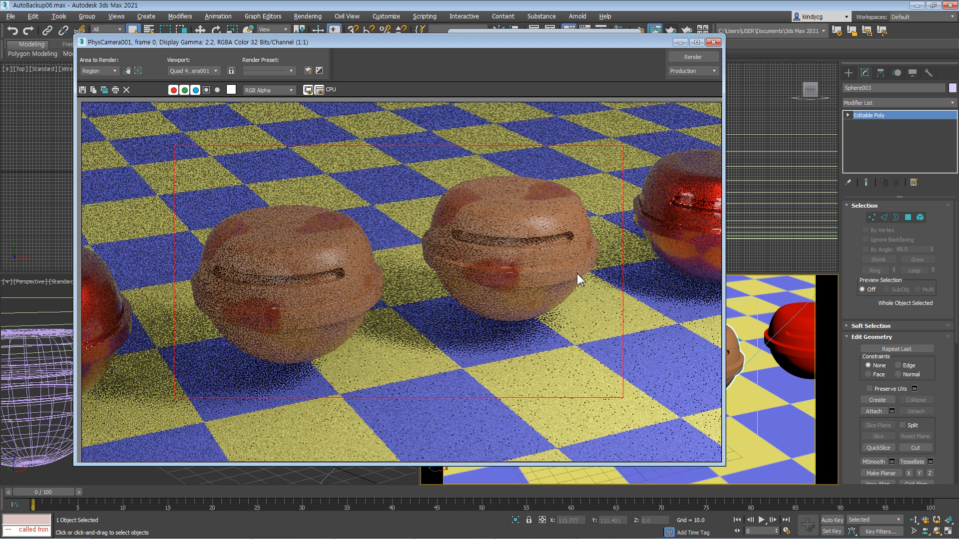
drag(333, 39, 333, 109)
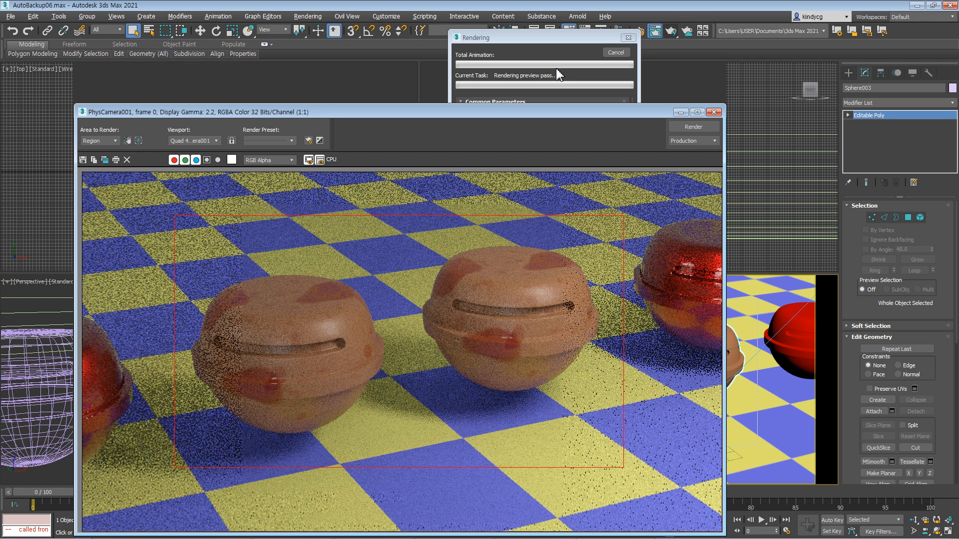
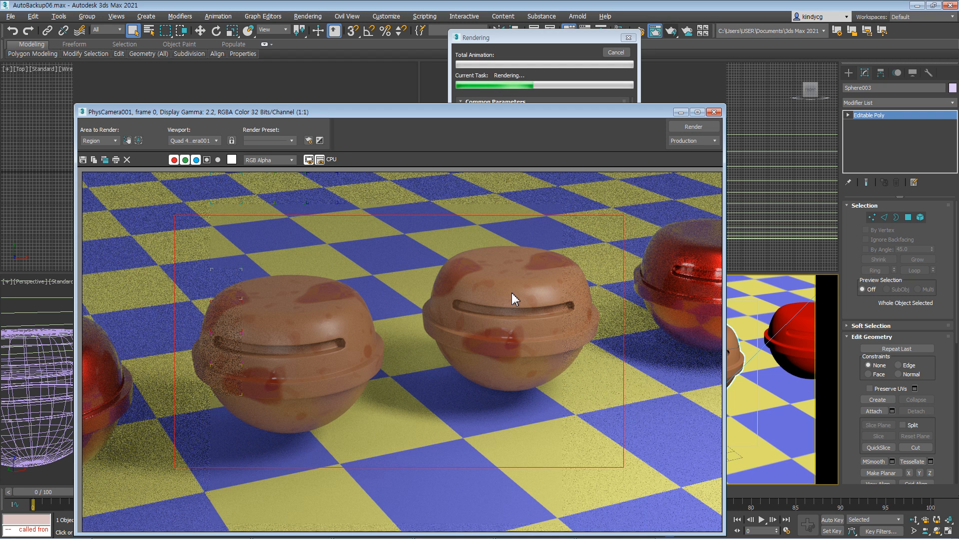
click(544, 35)
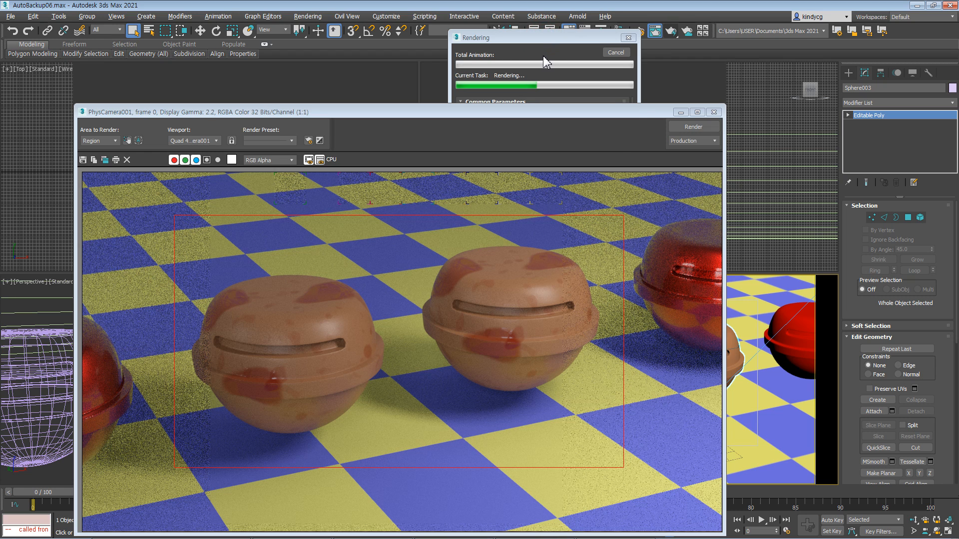
click(598, 55)
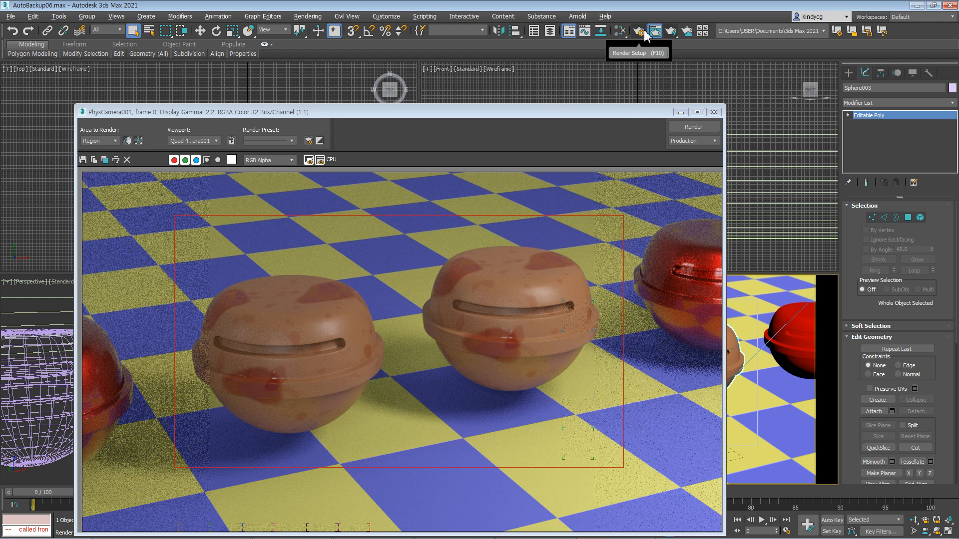
Reopen the Slate Material Editor and move the Material #33 node clear of Material #34 and its connected OSL maps.
key(m)
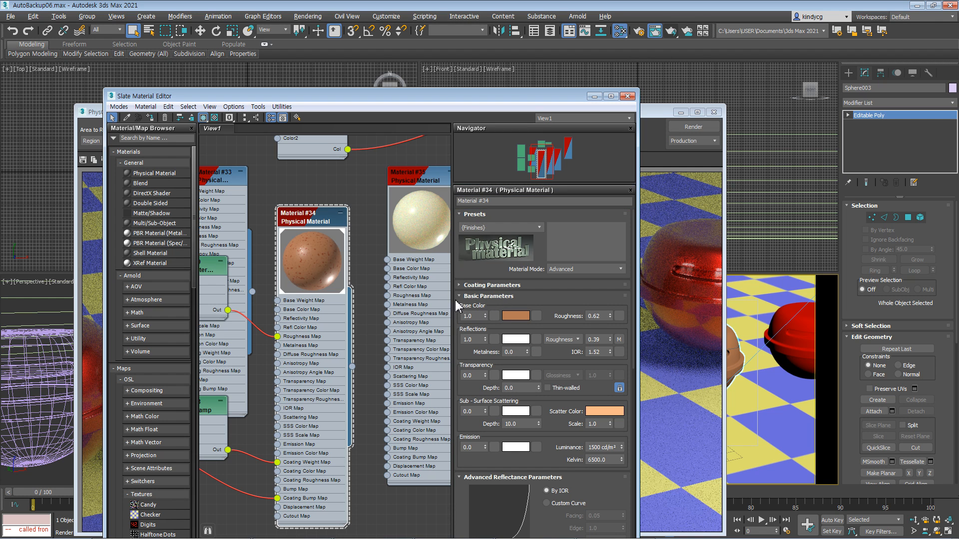
drag(306, 214, 316, 191)
middle_drag(250, 296, 293, 278)
drag(266, 159, 283, 149)
middle_drag(281, 283, 322, 375)
scroll(323, 362, down, 2)
drag(319, 265, 304, 148)
middle_drag(293, 331, 367, 331)
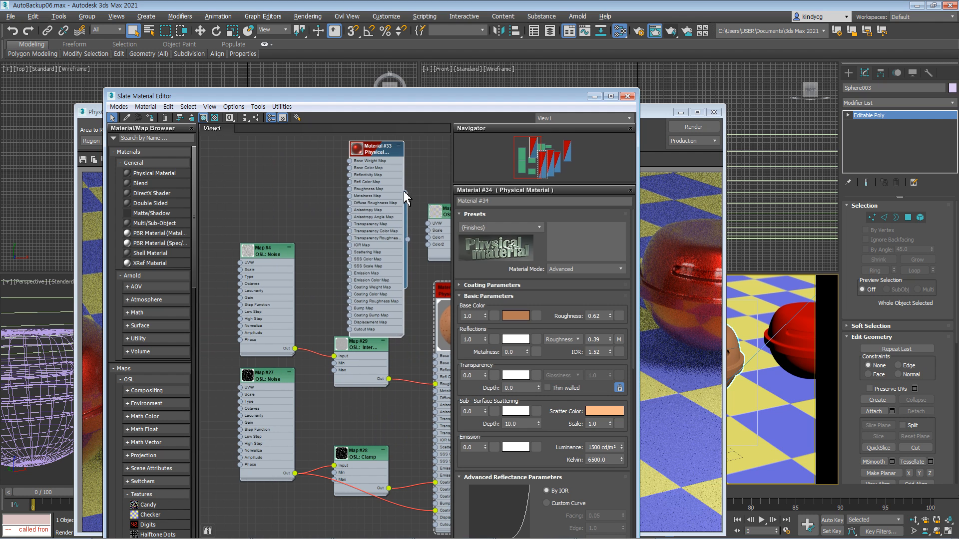
drag(378, 169, 392, 146)
Space out the Map #4 and Map #27 OSL Noise nodes feeding Material #34.
middle_drag(358, 305, 306, 247)
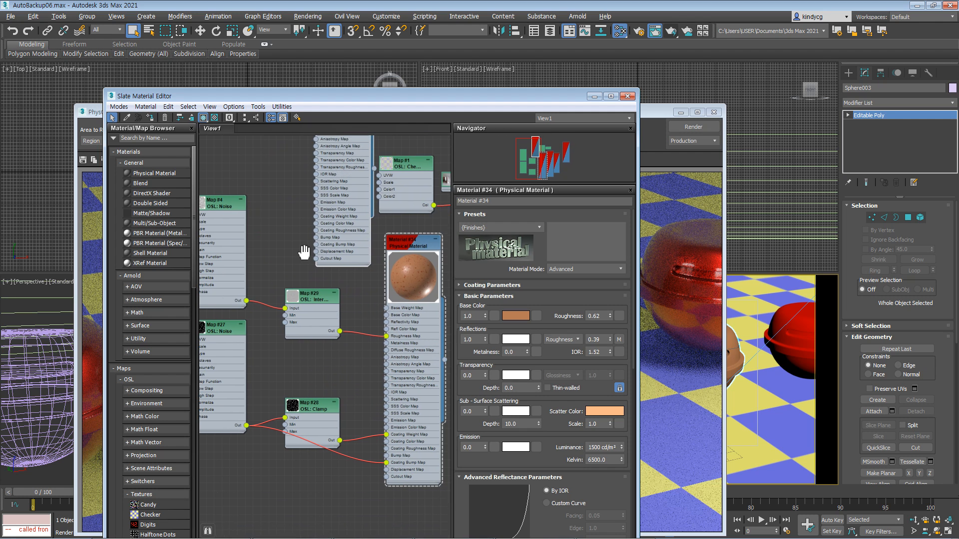
drag(221, 208, 236, 208)
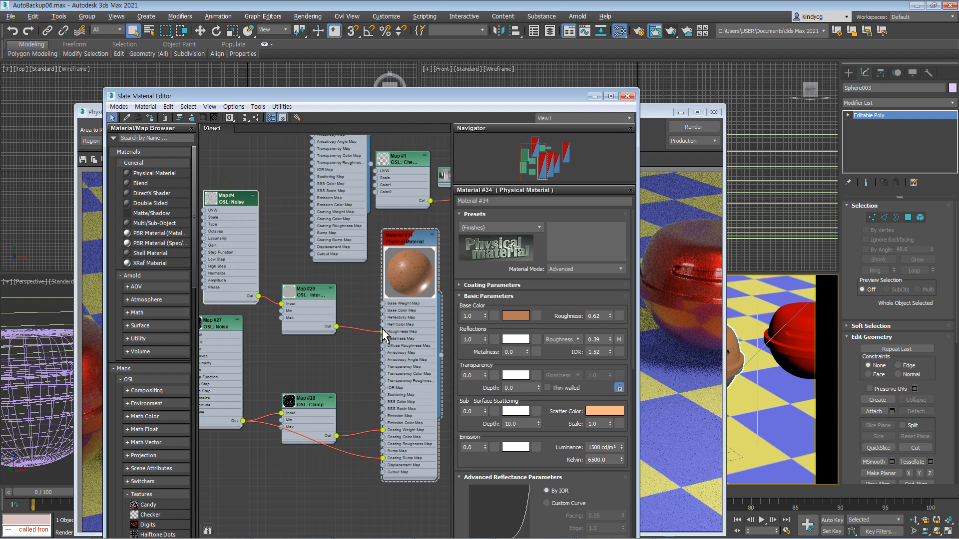
middle_drag(317, 351, 358, 314)
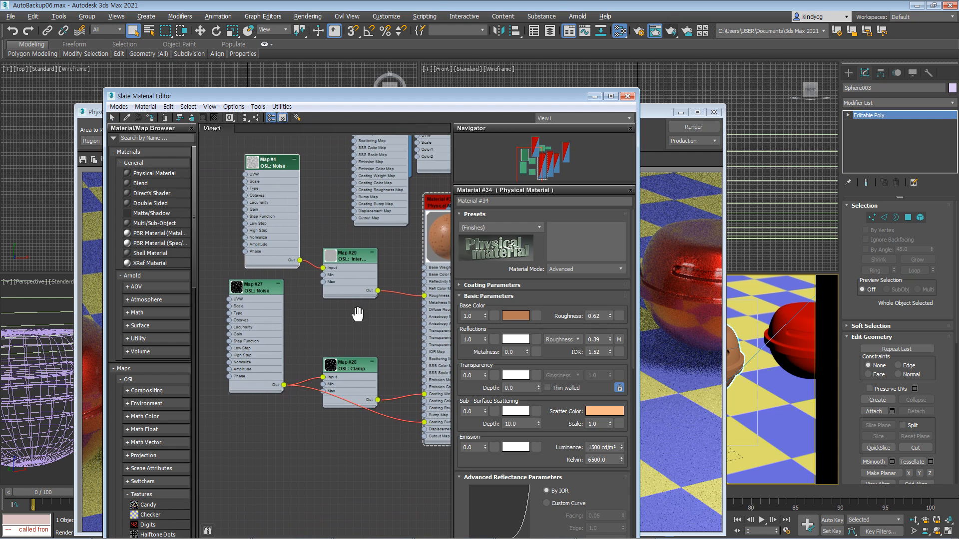
drag(257, 282, 256, 345)
Trace the Map #27 Noise connections into Material #34's coating weight and coating bump, shifting the Map #28 Clamp node for clarity.
middle_drag(319, 381, 298, 329)
scroll(399, 394, up, 2)
middle_drag(376, 373, 300, 363)
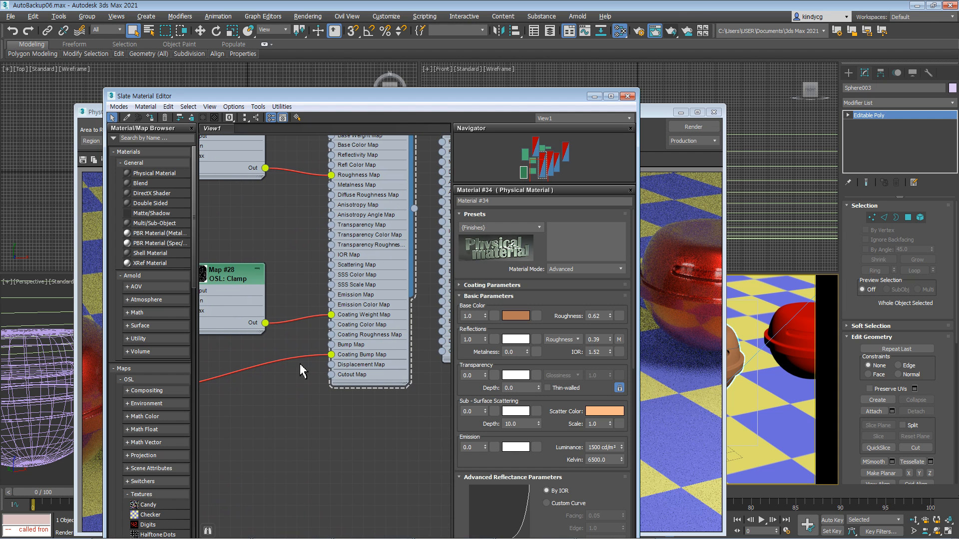
middle_drag(247, 377, 393, 347)
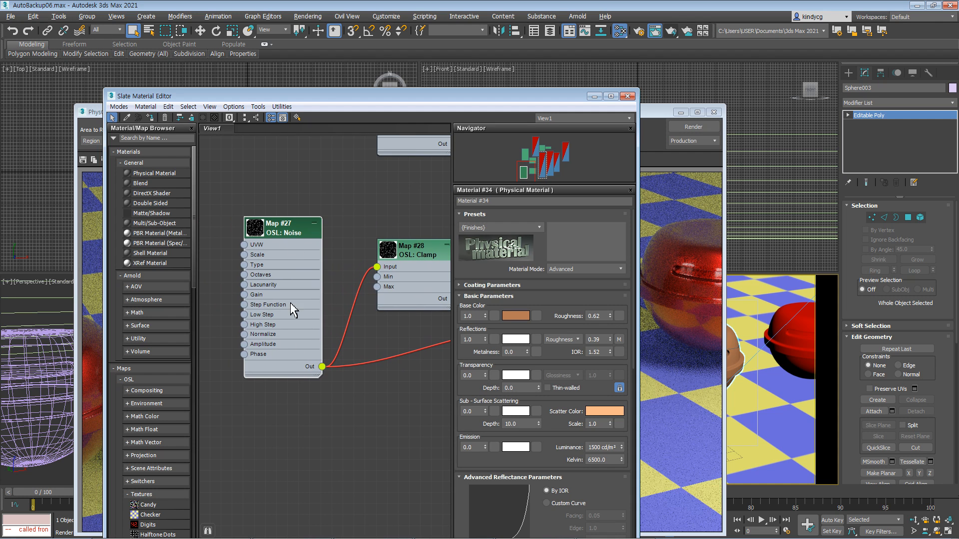
middle_drag(350, 355, 279, 378)
drag(348, 276, 325, 255)
middle_drag(345, 348, 293, 352)
middle_drag(334, 355, 295, 352)
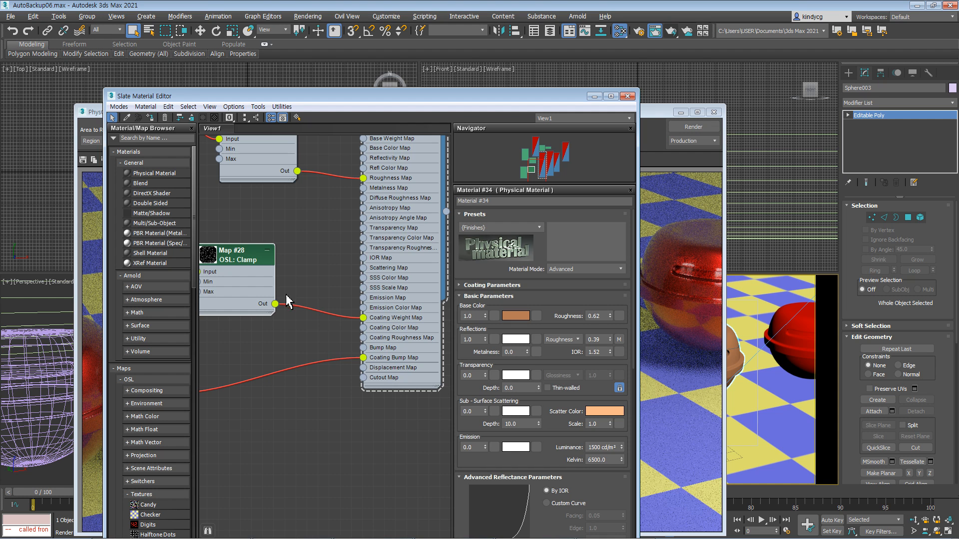
Open the Map #28 OSL Clamp parameters with an enlarged node preview, and examine the map's connection to Material #34.
middle_drag(257, 356, 319, 367)
scroll(268, 278, up, 2)
scroll(268, 283, up, 2)
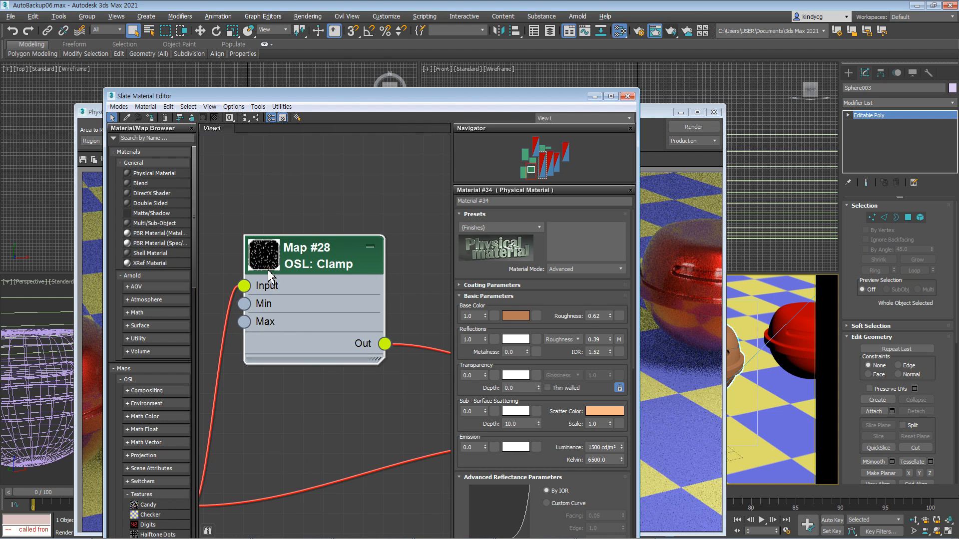
double_click(276, 264)
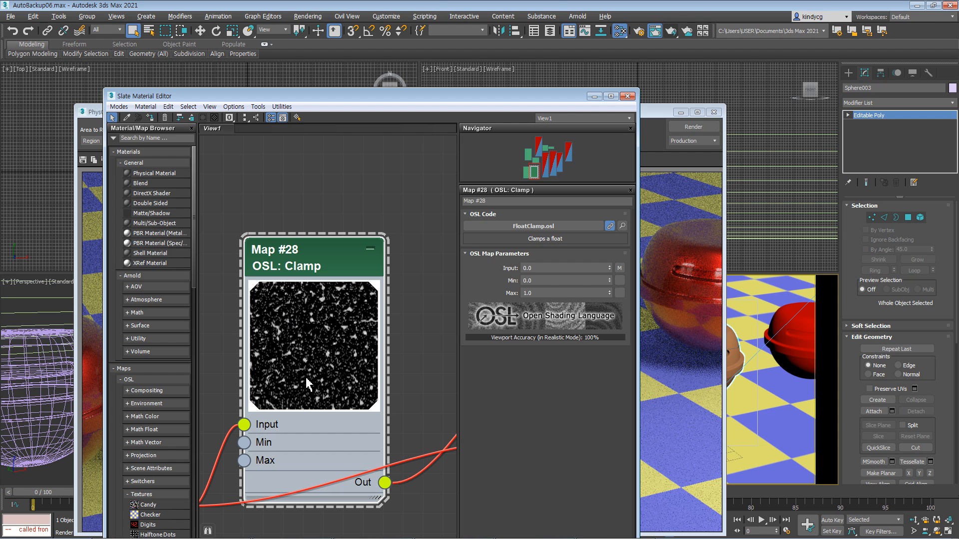
scroll(350, 355, down, 2)
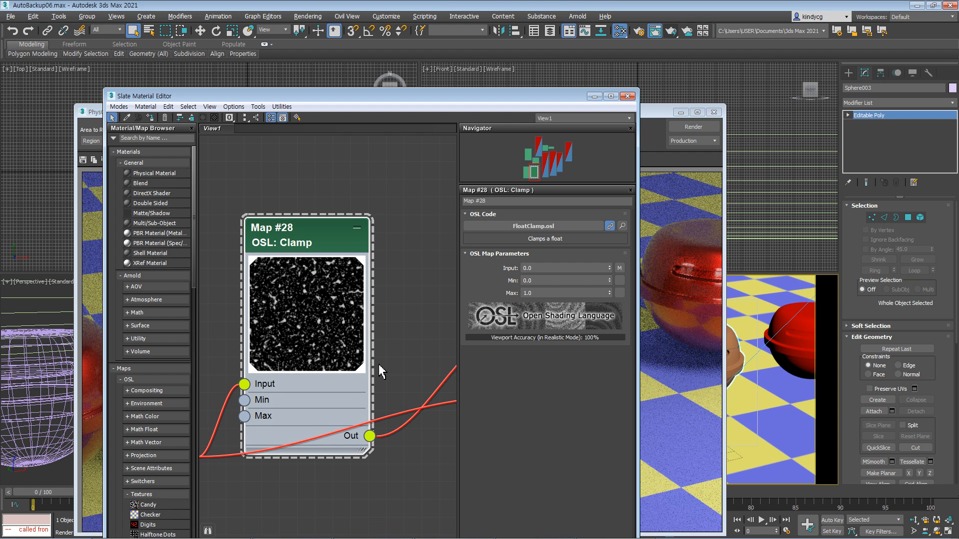
scroll(331, 351, down, 2)
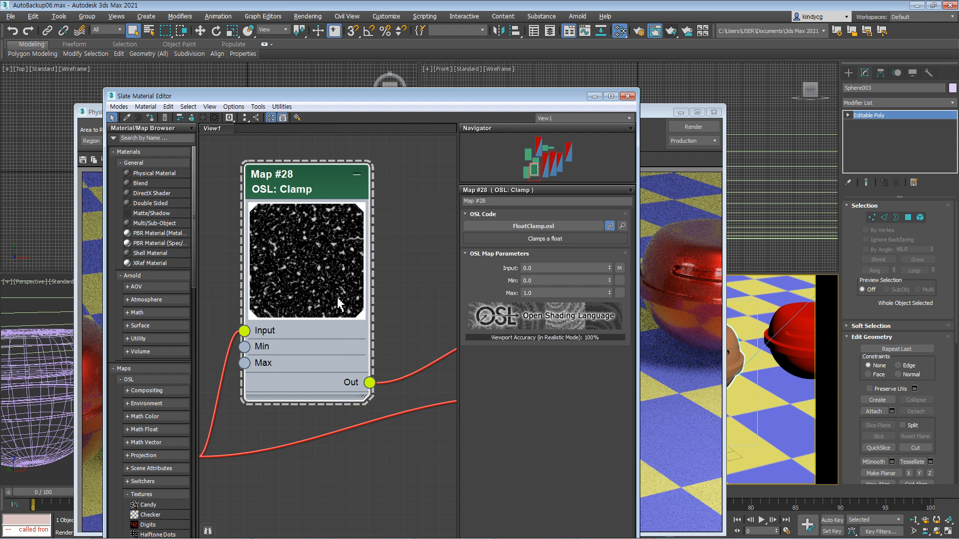
scroll(370, 359, down, 3)
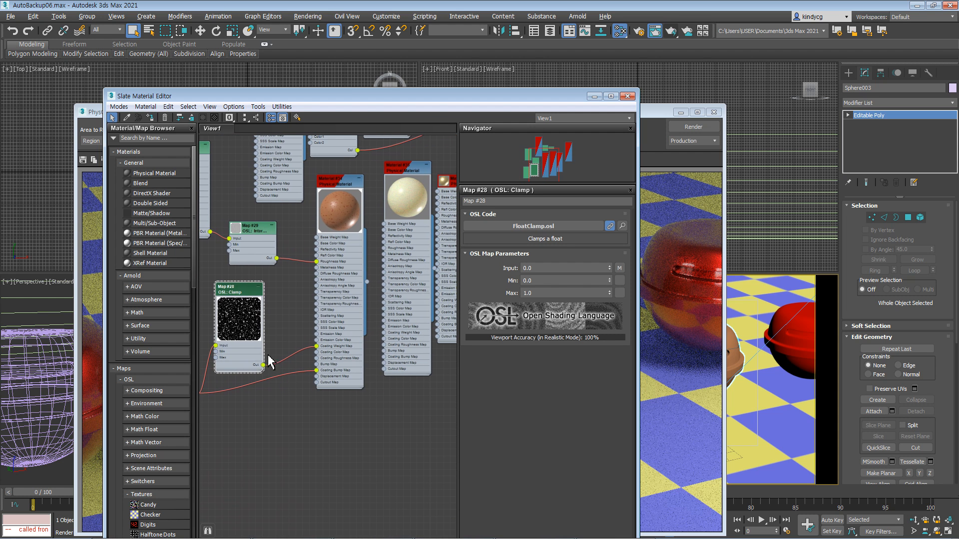
scroll(250, 334, up, 1)
scroll(232, 327, up, 1)
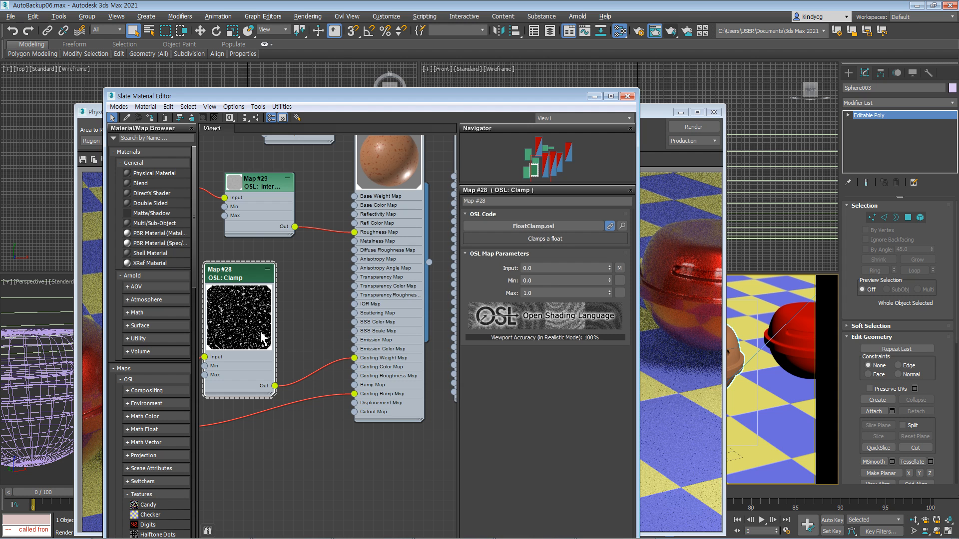
Examine the speckled coating on the rendered spheres and return to the Map #28 Clamp node in the material network.
click(654, 114)
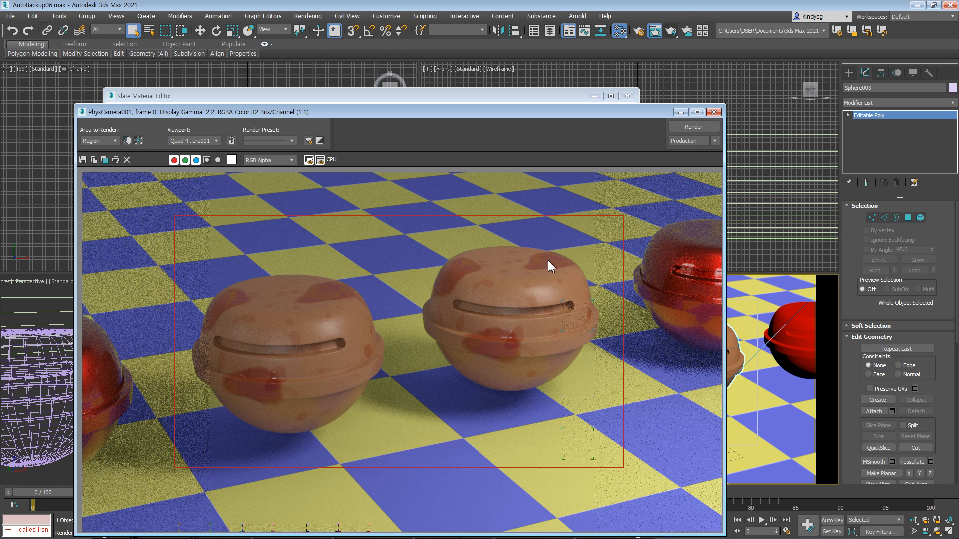
click(715, 111)
middle_drag(249, 358, 301, 355)
drag(287, 272, 309, 277)
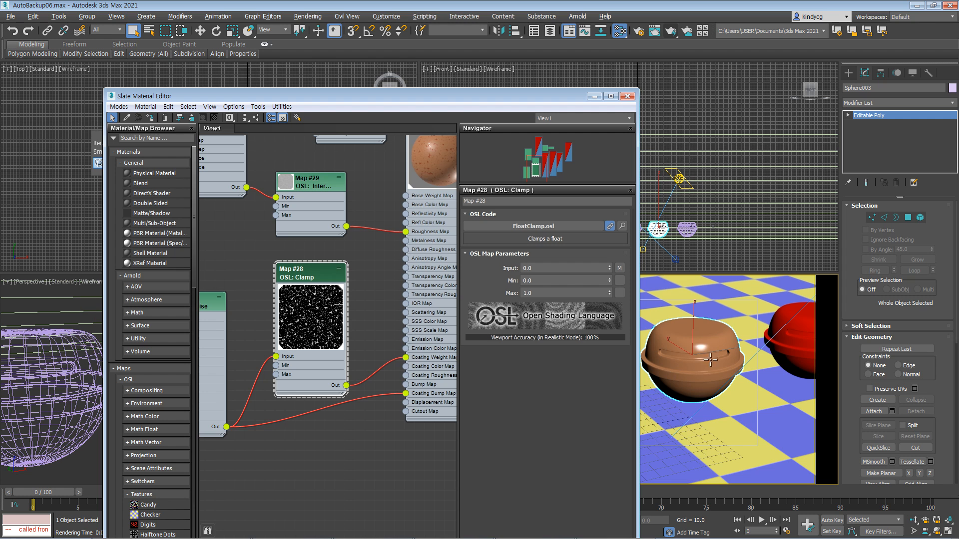
Open the parameters of Material #35 and assign that material to the selected sphere.
middle_drag(401, 266, 299, 303)
middle_drag(372, 257, 344, 295)
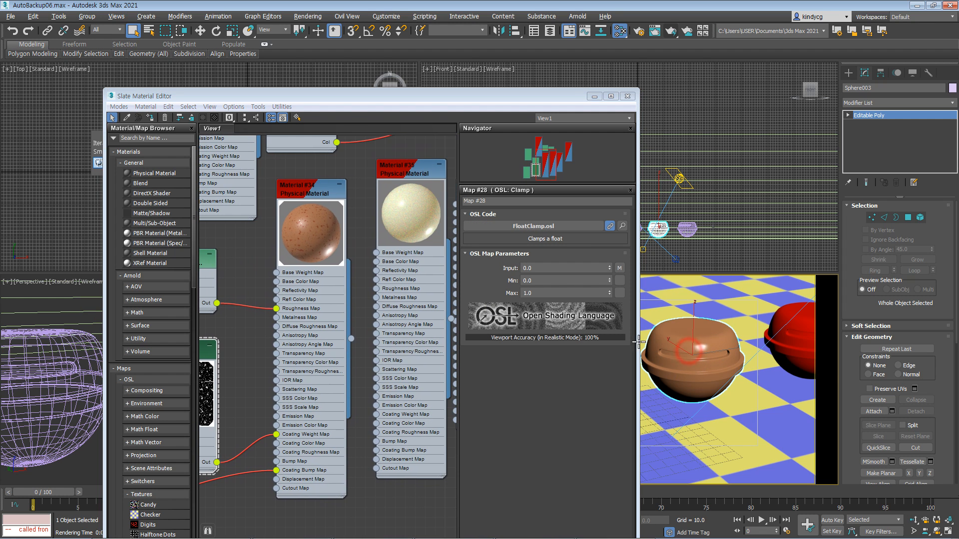
double_click(406, 170)
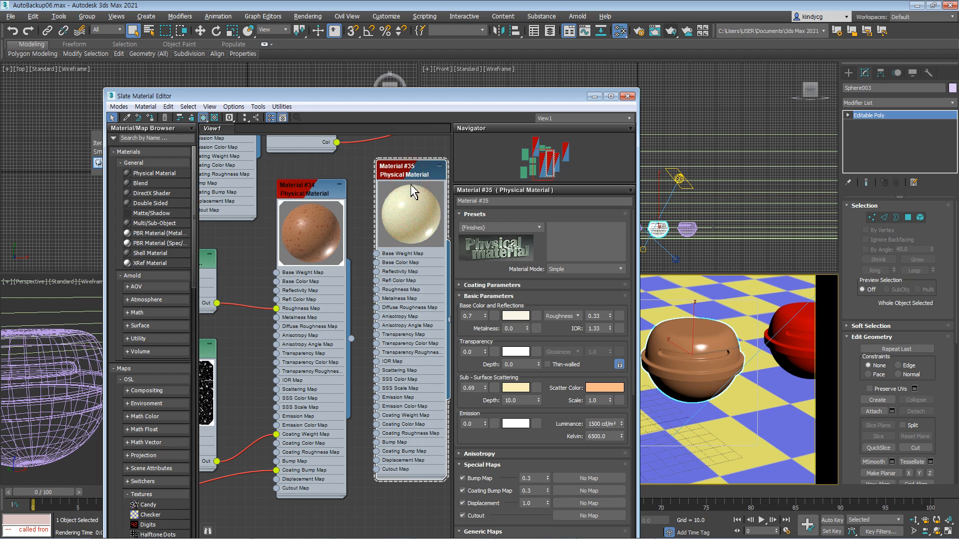
click(150, 117)
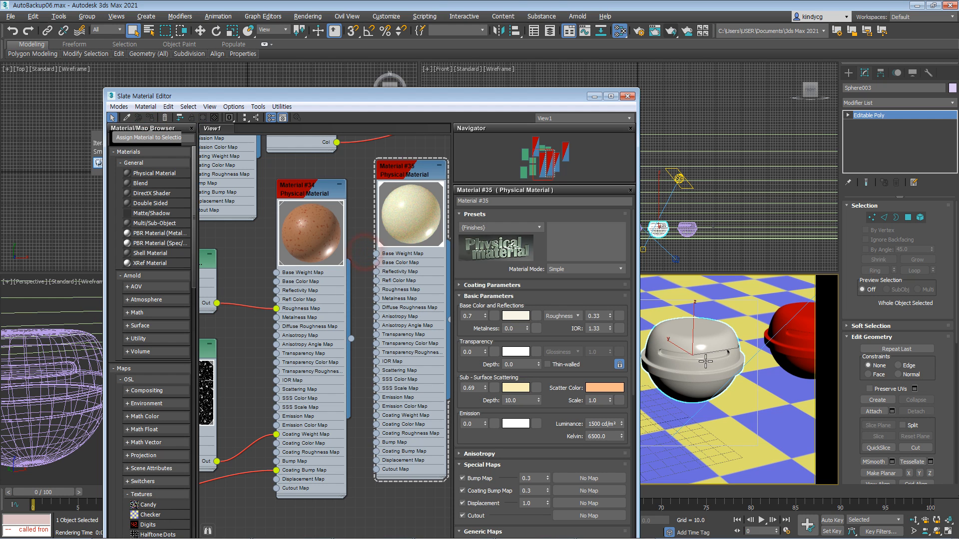
Narrow the render region to the selected sphere, shift it slightly upward, and render the PhysCamera001 view.
click(628, 97)
click(656, 33)
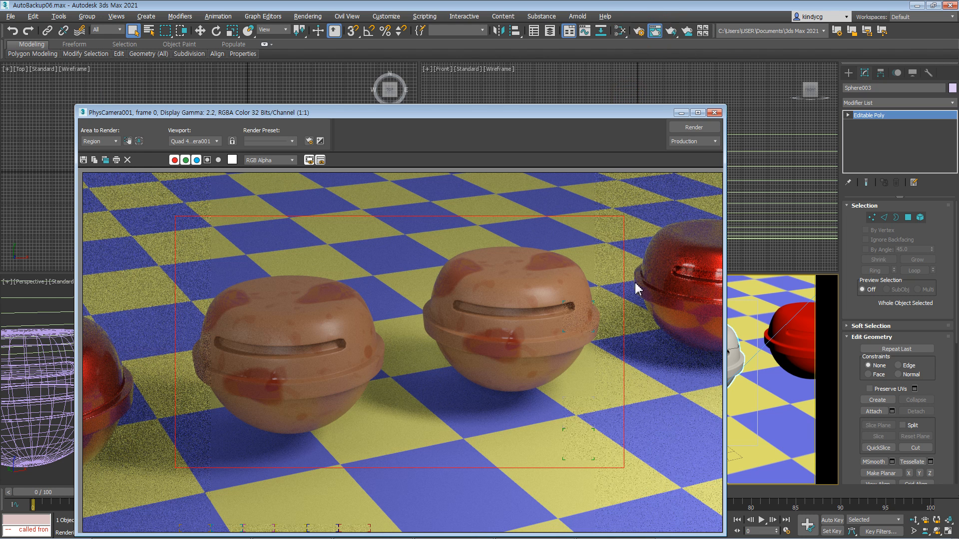
click(129, 142)
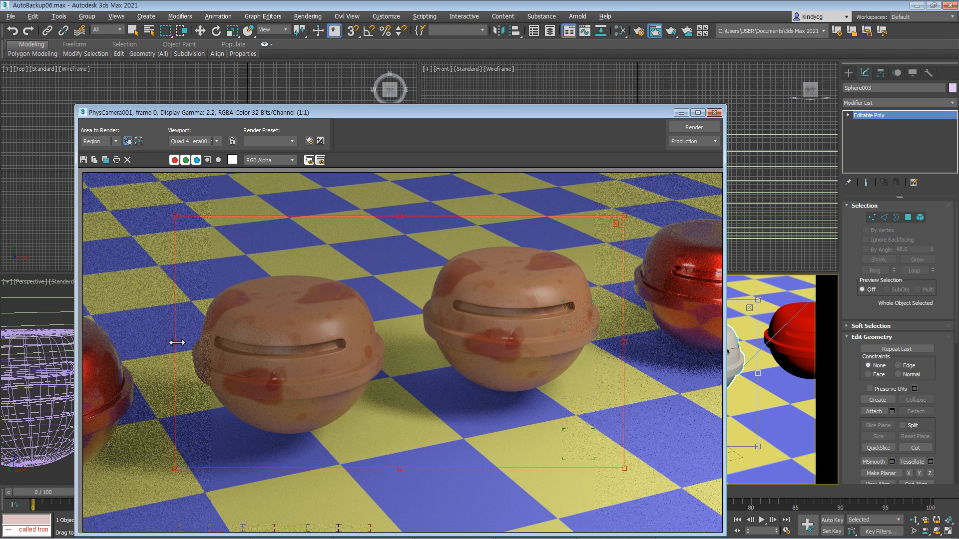
drag(176, 342, 400, 332)
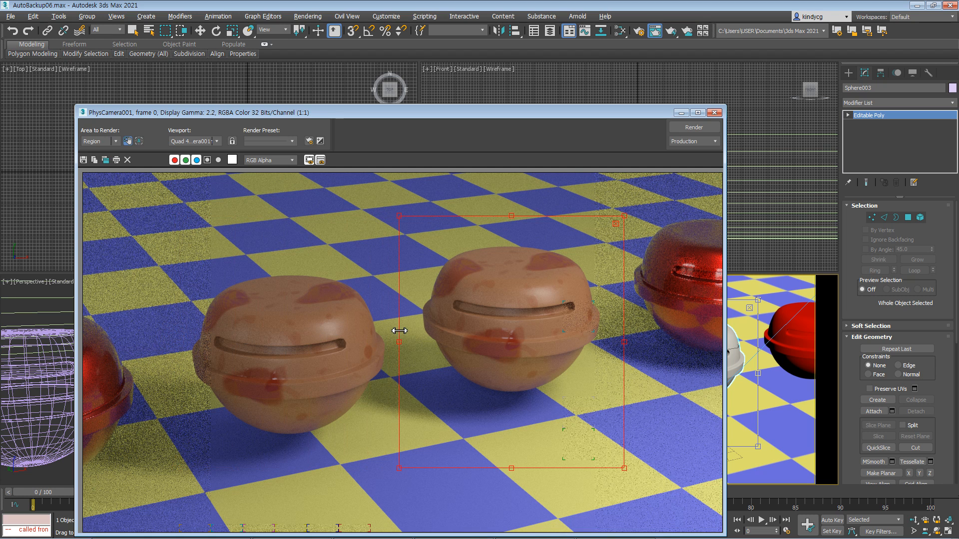
drag(509, 360, 509, 344)
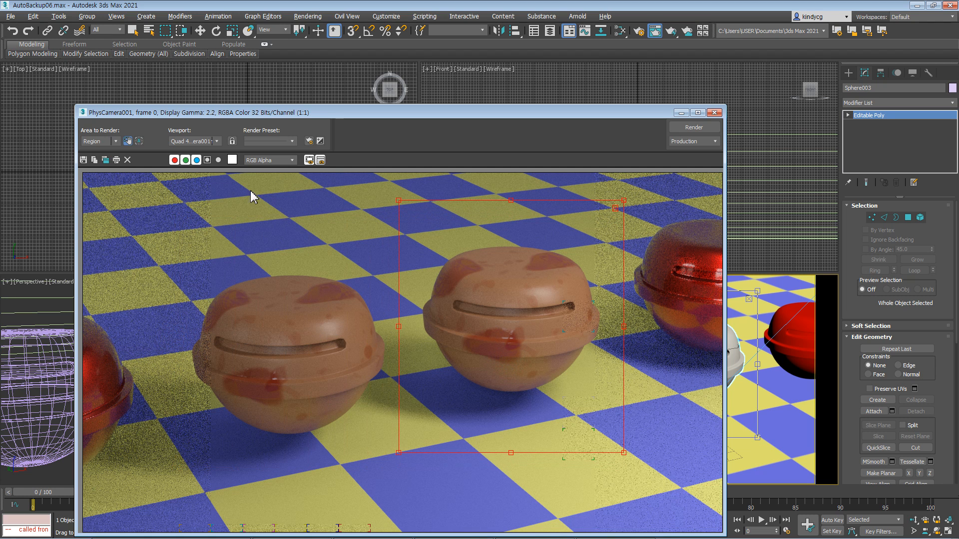
click(694, 128)
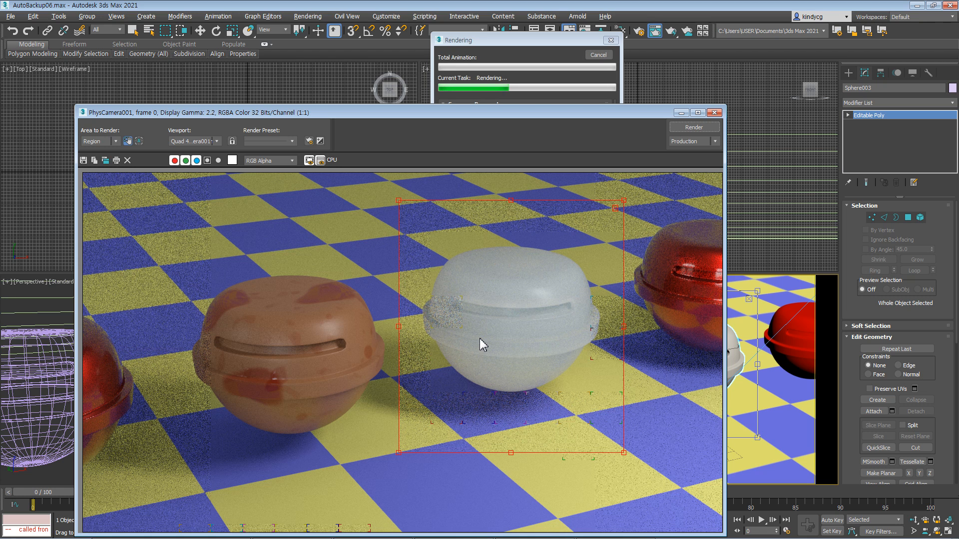
Cancel the running region render and dismiss the Render Setup dialog without changing its settings.
click(510, 302)
click(611, 41)
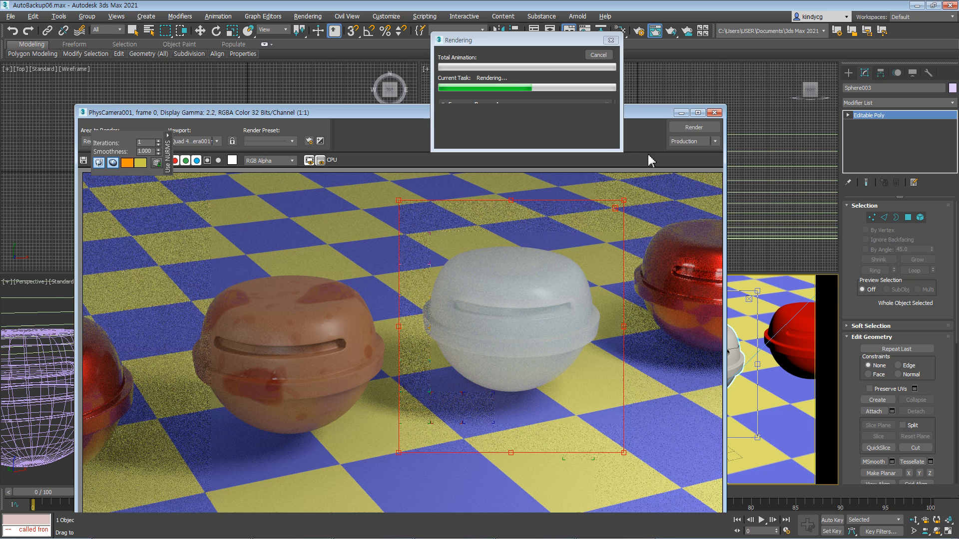
click(604, 55)
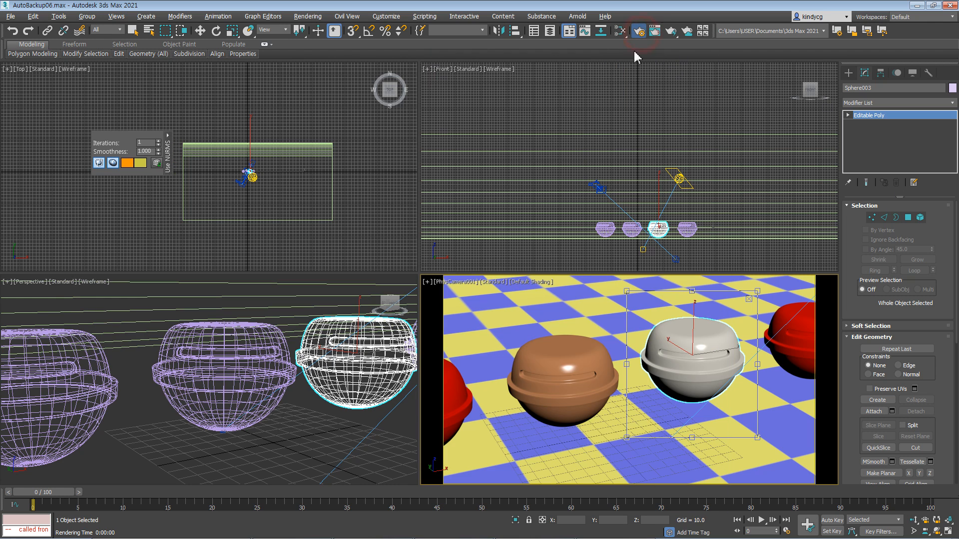
click(639, 31)
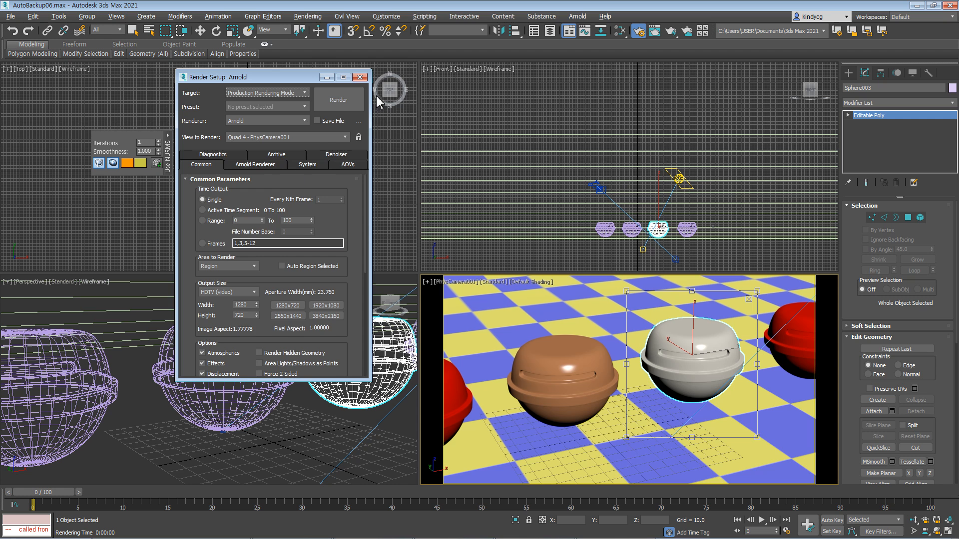
click(359, 77)
Reopen the Slate Material Editor and expand the Arnold AOV, Atmosphere, Math and Surface material groups.
key(m)
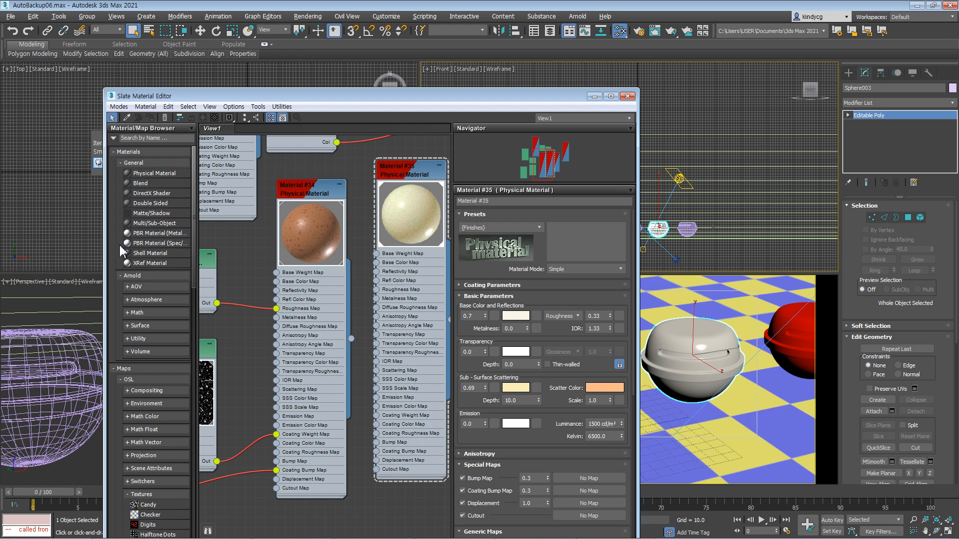
click(128, 288)
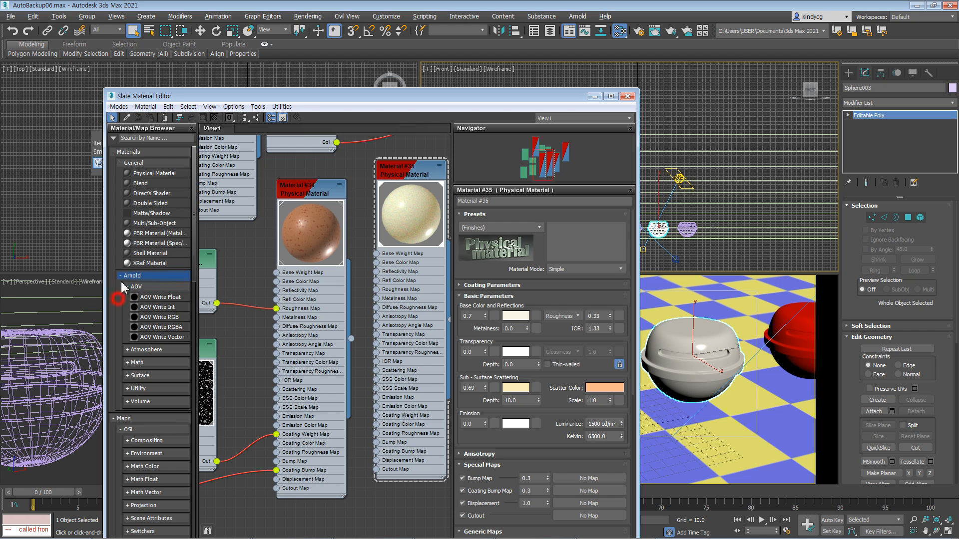
click(126, 350)
click(128, 382)
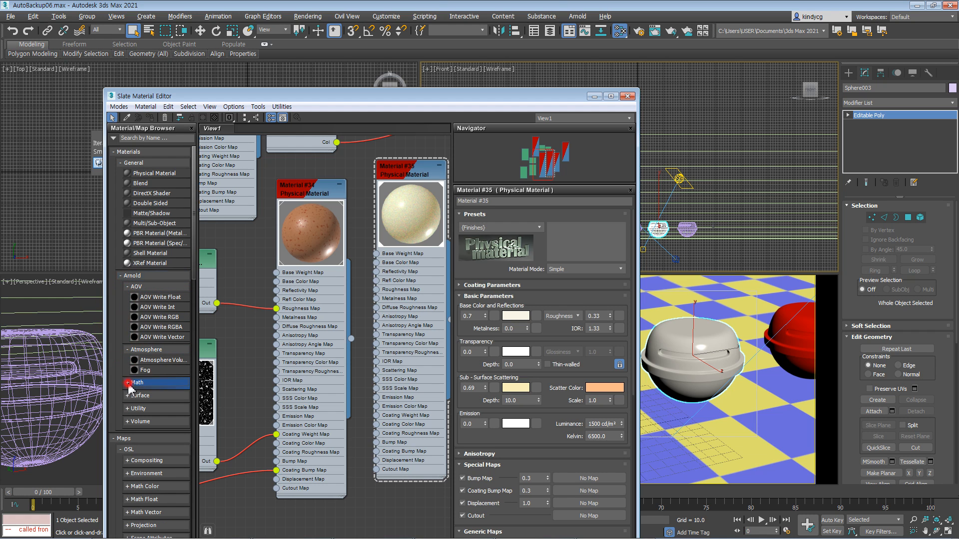
click(127, 405)
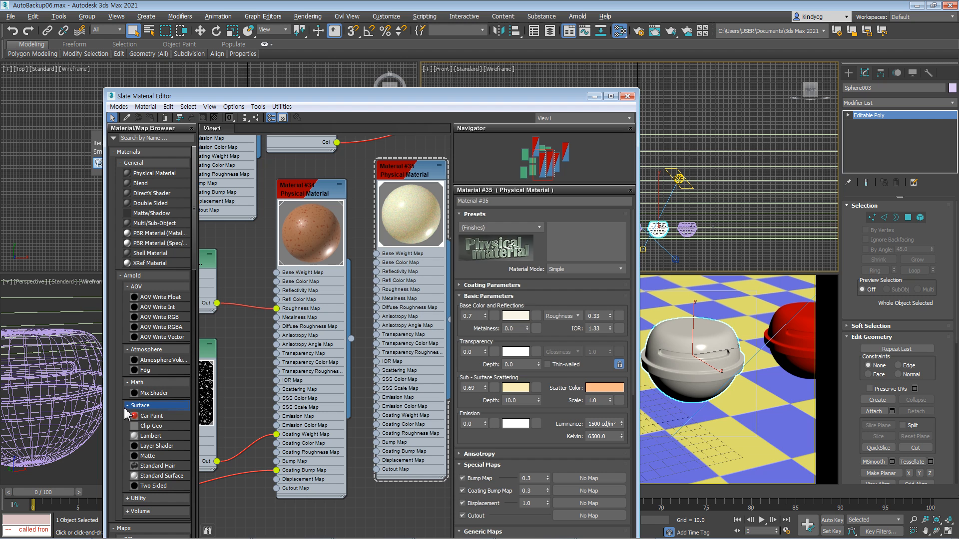
Add an Arnold Car Paint material node and place it in the empty area below the Physical Material nodes.
click(155, 415)
mouse_move(163, 422)
mouse_down()
mouse_move(285, 210)
mouse_move(369, 283)
mouse_move(356, 325)
mouse_up()
middle_drag(353, 303, 335, 170)
drag(341, 194, 342, 378)
middle_drag(399, 361, 409, 258)
drag(348, 271, 360, 291)
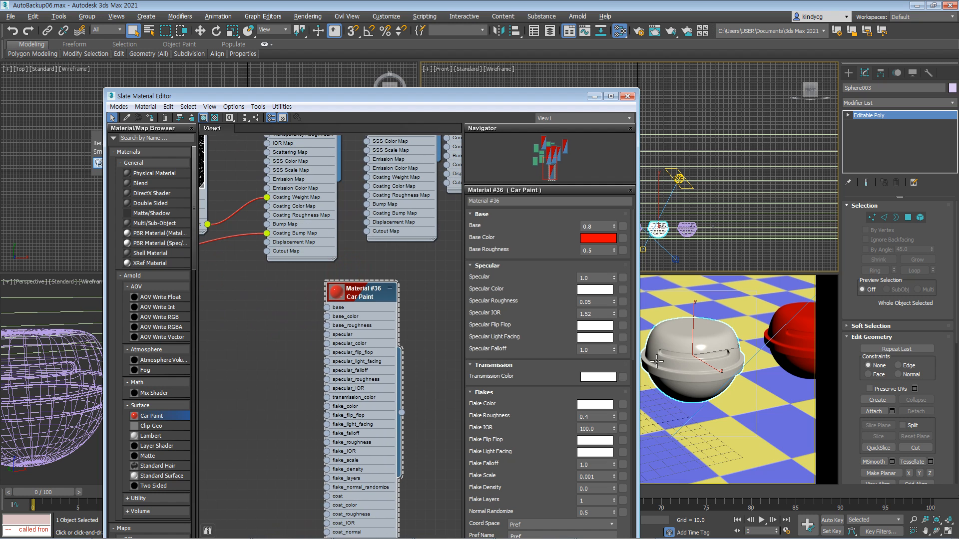
Assign the Car Paint material to the selected sphere, render the region to check it, and close the rendered image.
click(150, 117)
key(shift+q)
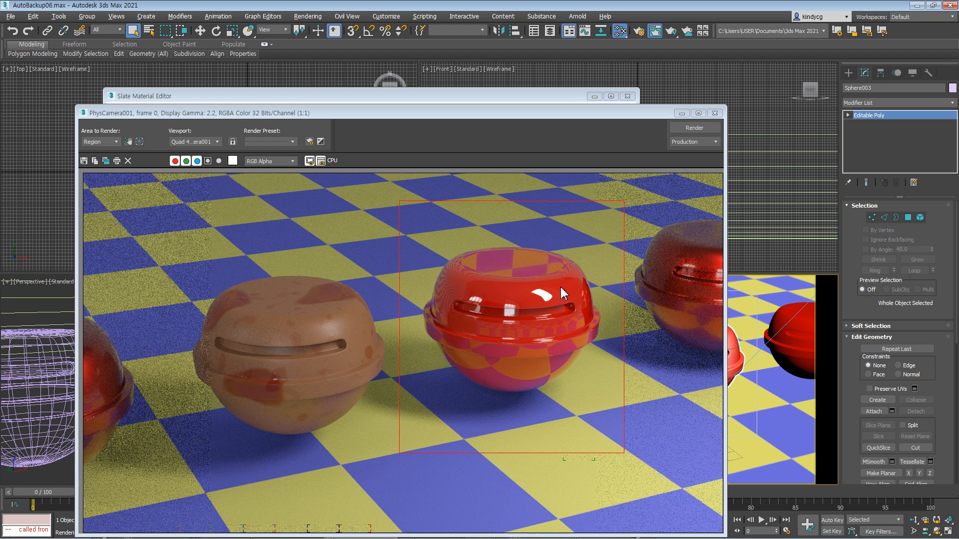
click(715, 114)
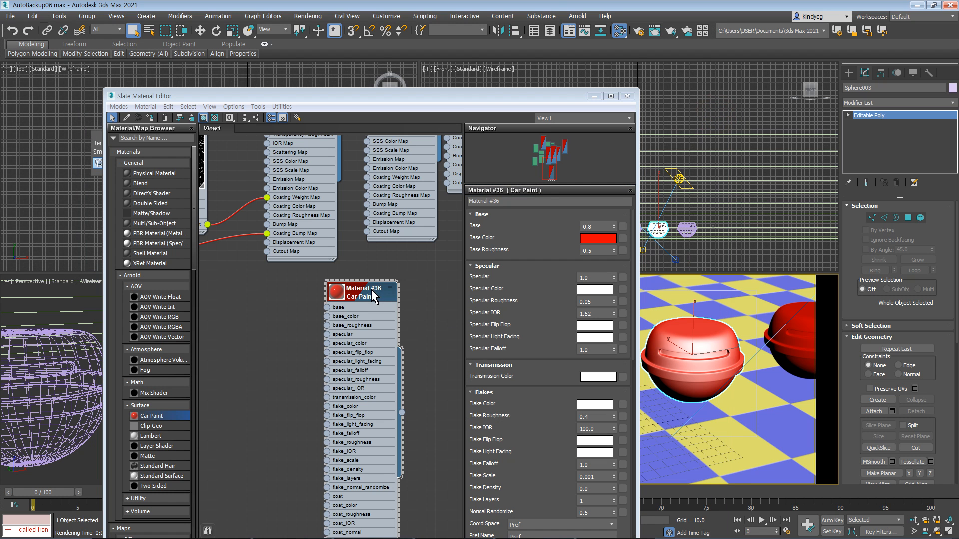
Nudge the Car Paint node aside and look through the Arnold Surface, Utility and Volume materials, expanding the collapsed groups.
drag(370, 289, 400, 280)
click(119, 382)
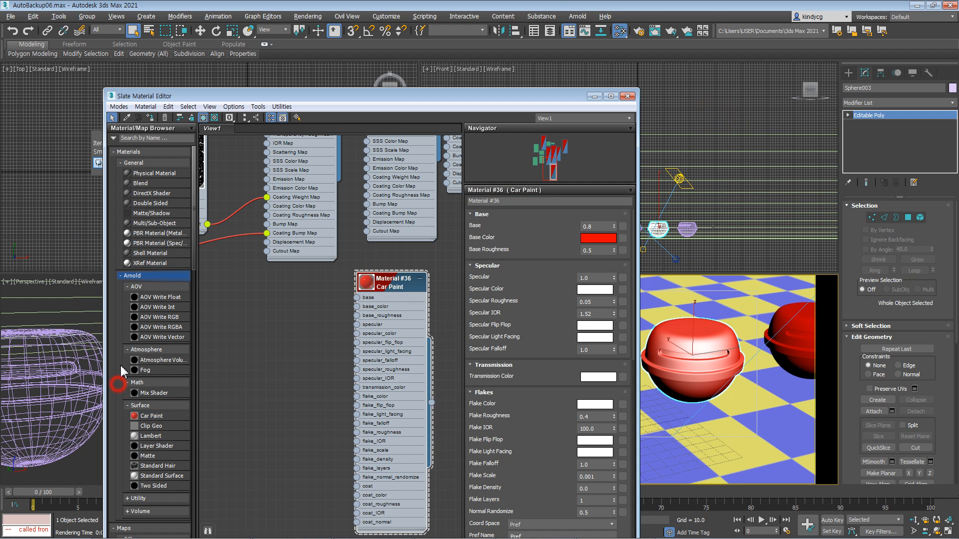
scroll(150, 394, down, 3)
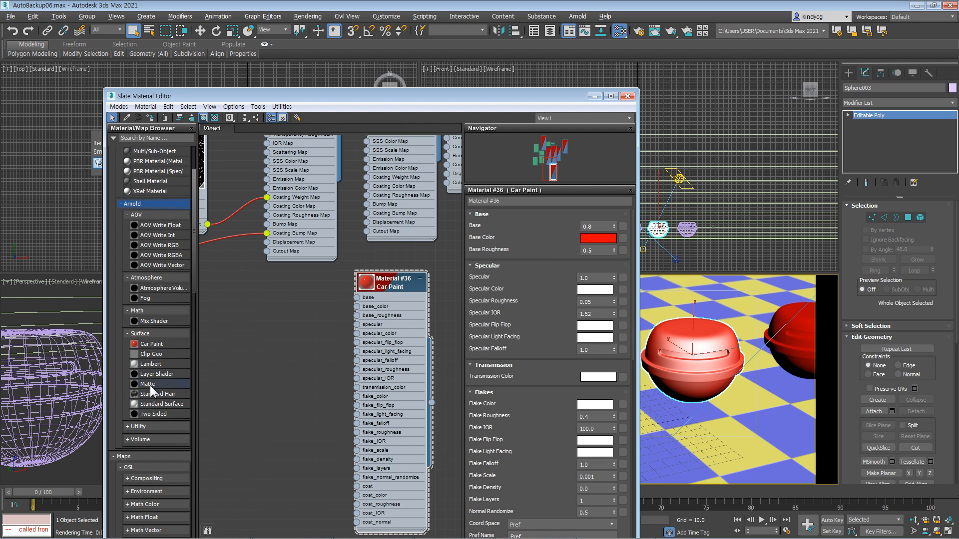
scroll(151, 389, down, 3)
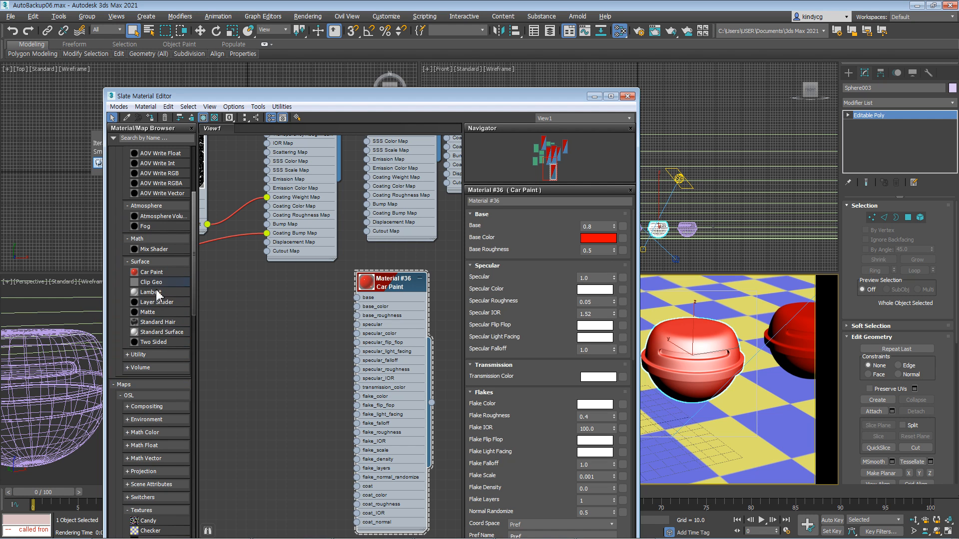
click(163, 354)
scroll(163, 355, down, 3)
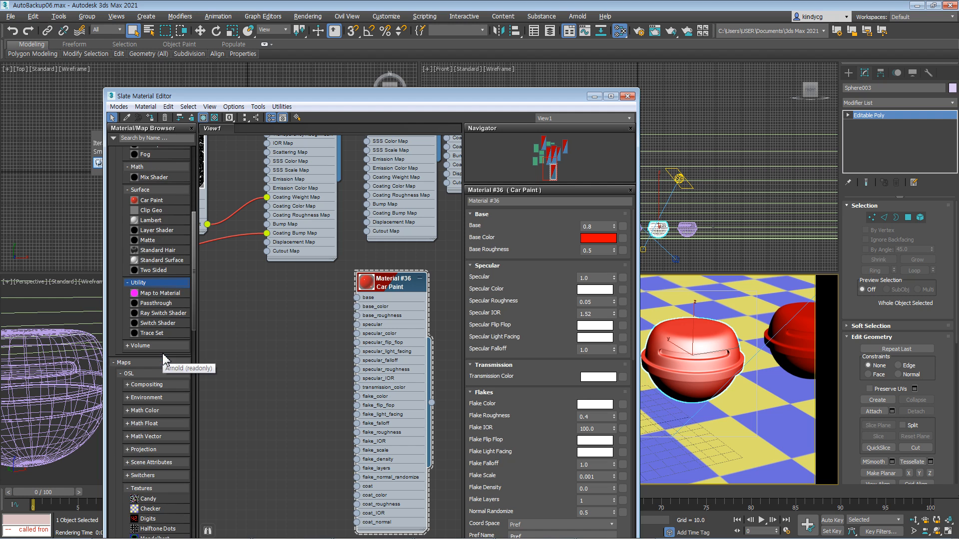
click(160, 346)
scroll(160, 379, down, 2)
scroll(158, 379, down, 3)
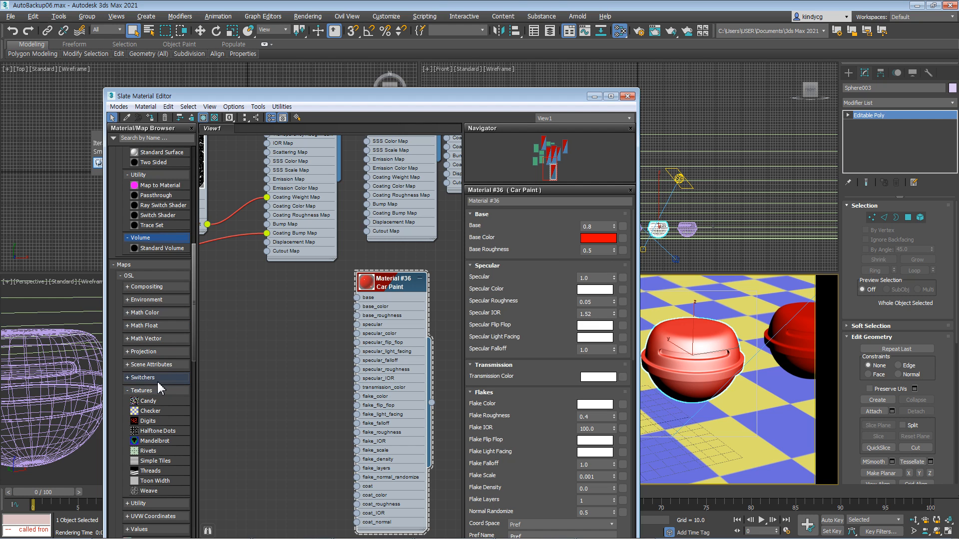
Add an OSL HDRI Environment map using palermo_square_2k.hdr and place its node beside the Car Paint material.
click(137, 287)
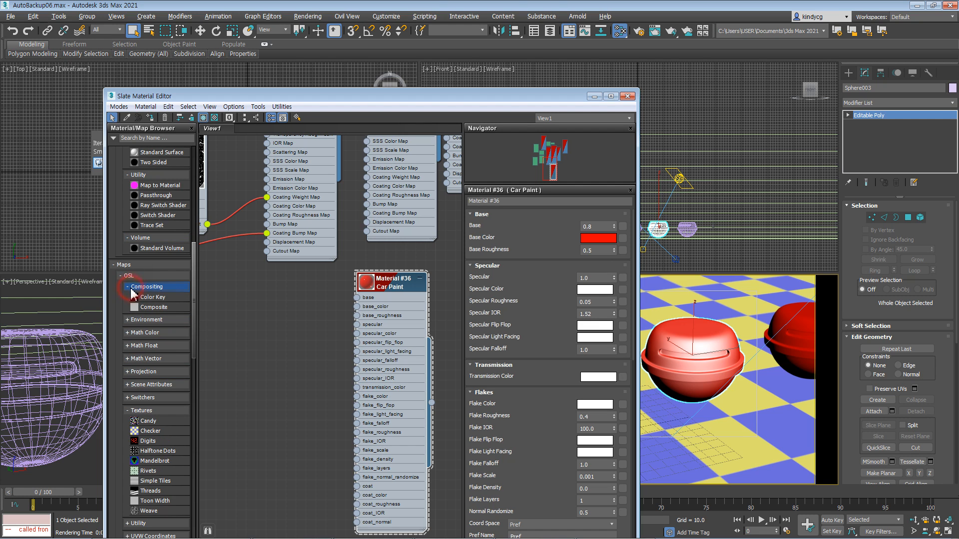
click(131, 319)
click(167, 342)
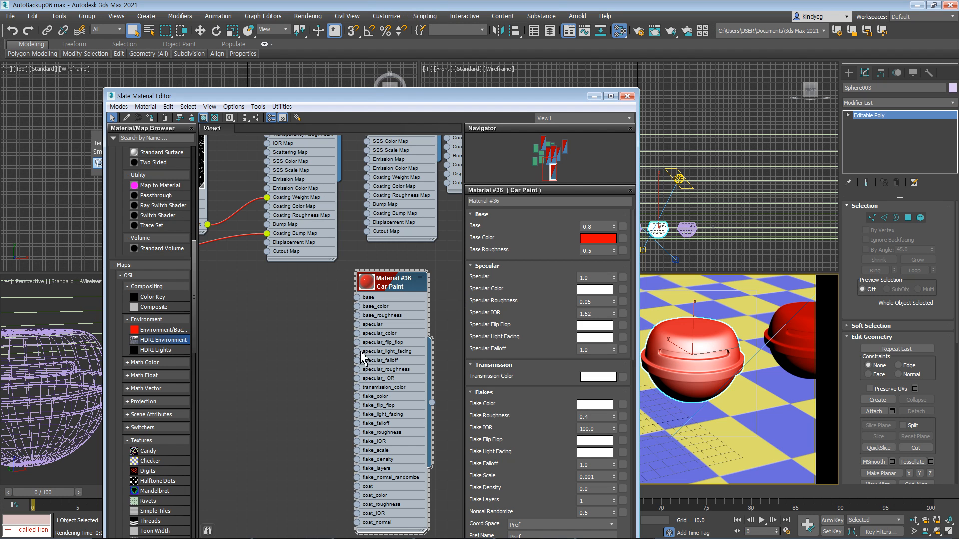
drag(154, 343, 332, 333)
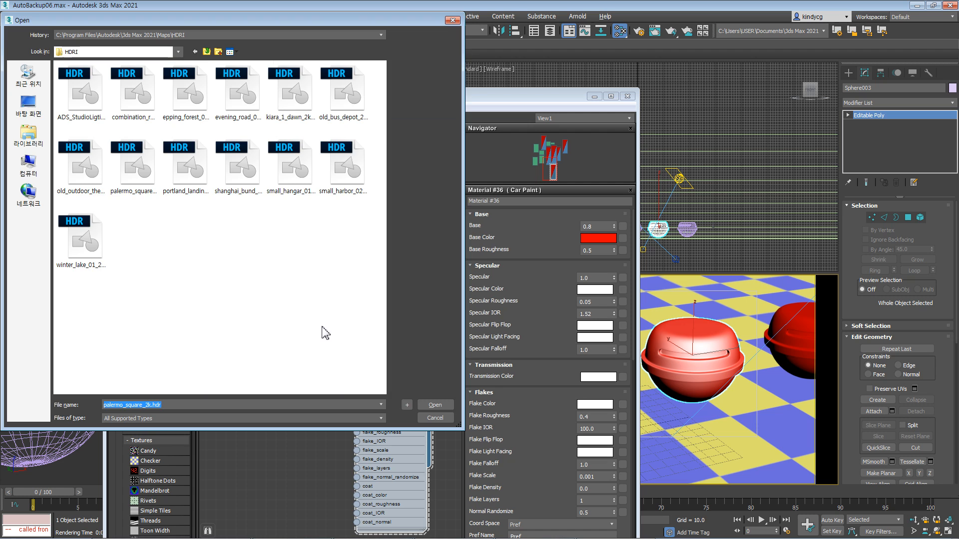
click(434, 405)
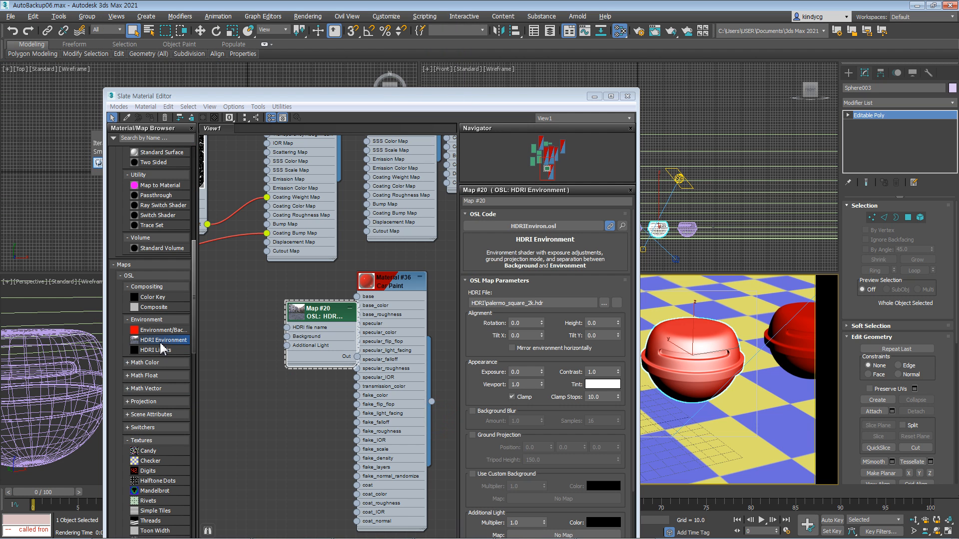
drag(323, 312, 282, 312)
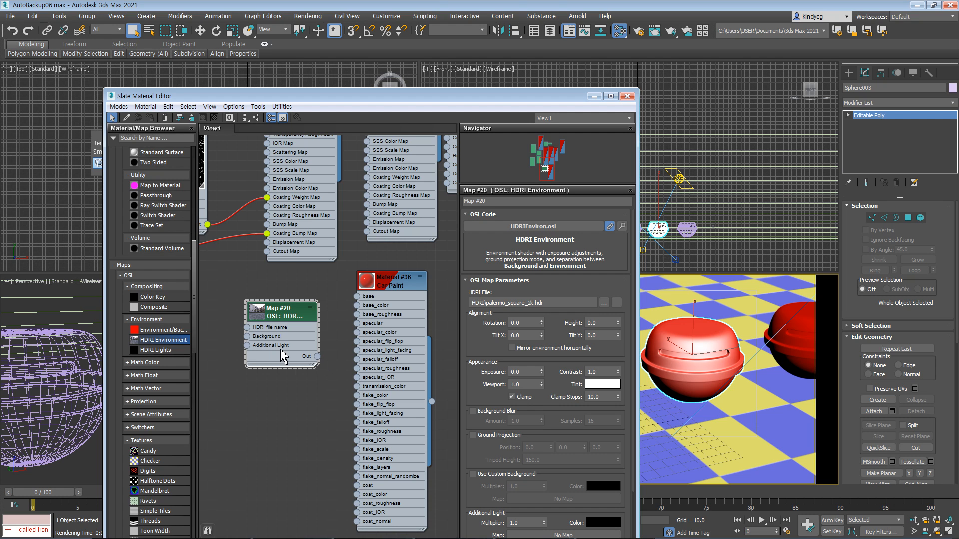
Connect a new Physical Sun & Sky Environment map to the Background input of the HDRI Environment node.
drag(248, 337, 228, 318)
mouse_move(252, 334)
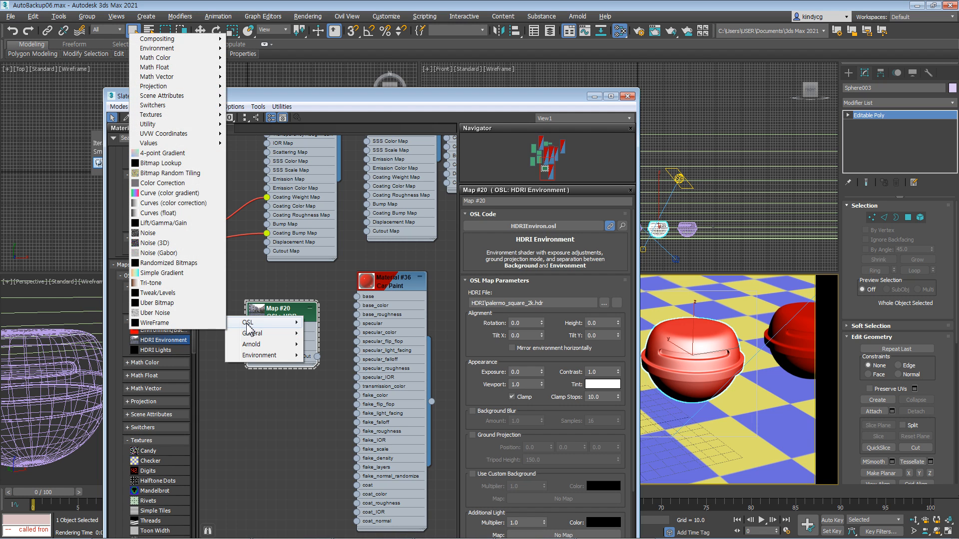
mouse_move(256, 356)
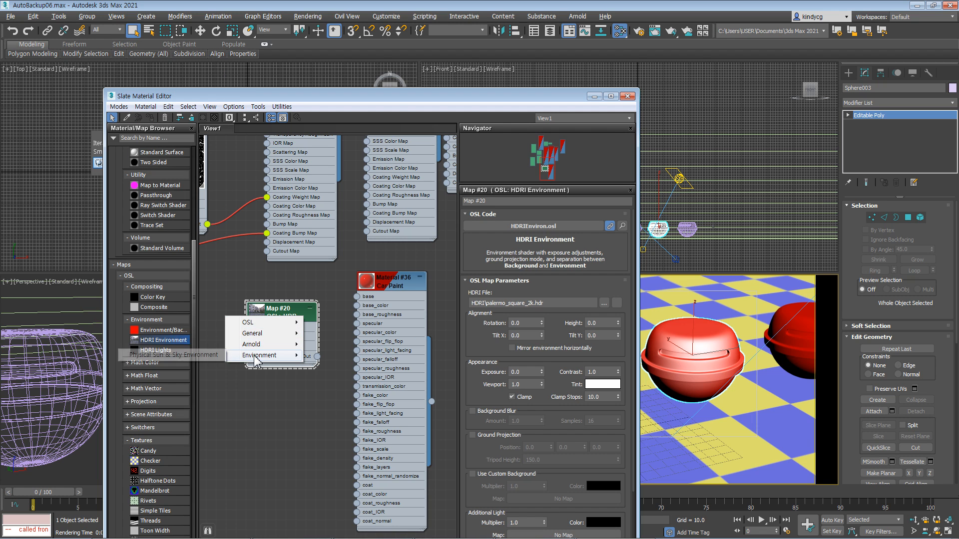
click(206, 355)
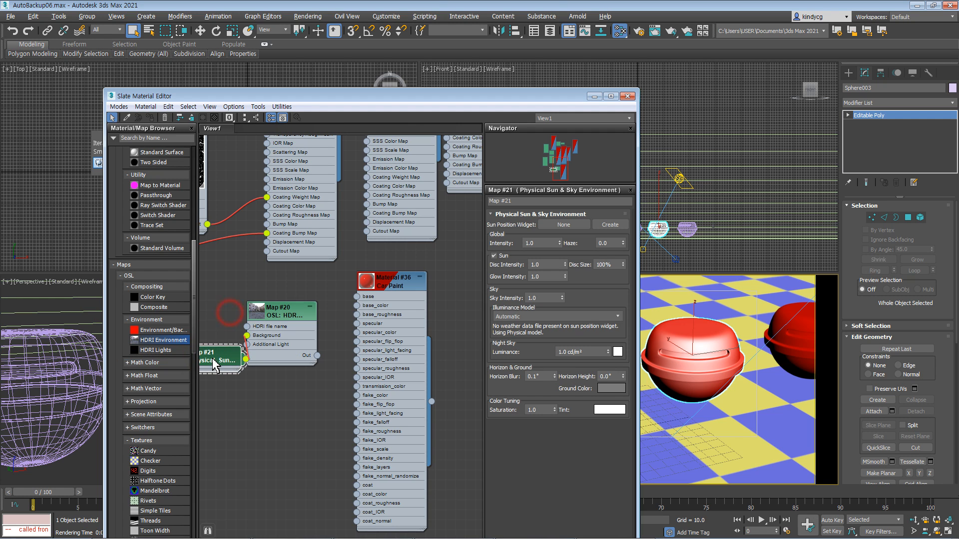
middle_drag(257, 400, 316, 407)
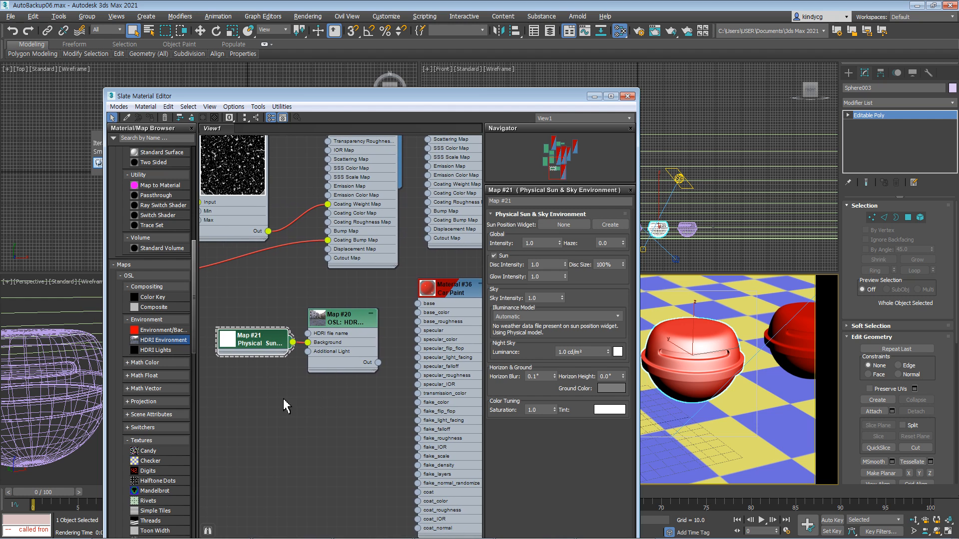
scroll(165, 350, down, 2)
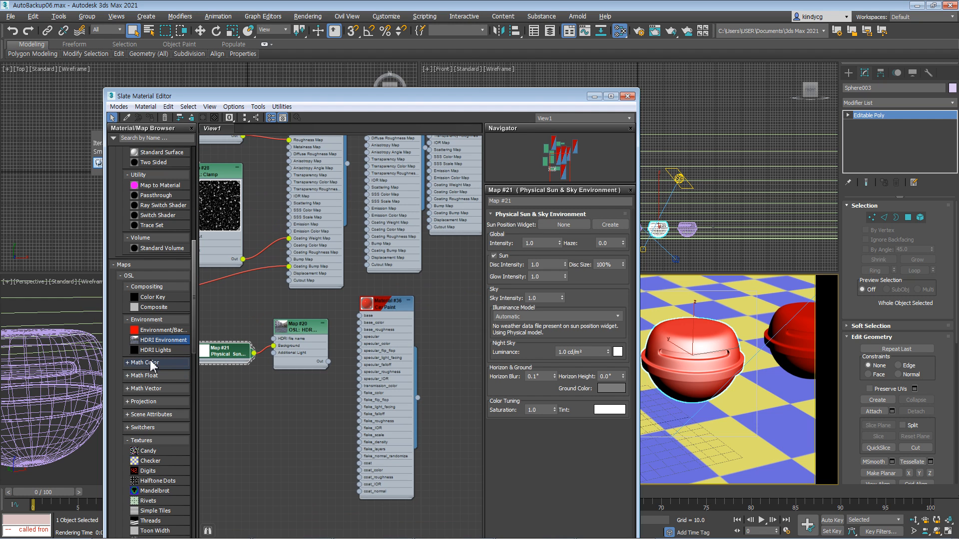
Expand the OSL Math Color, Math Float, Math Vector, Projection, Scene Attributes and Switchers map groups and look through their maps.
drag(195, 331, 195, 345)
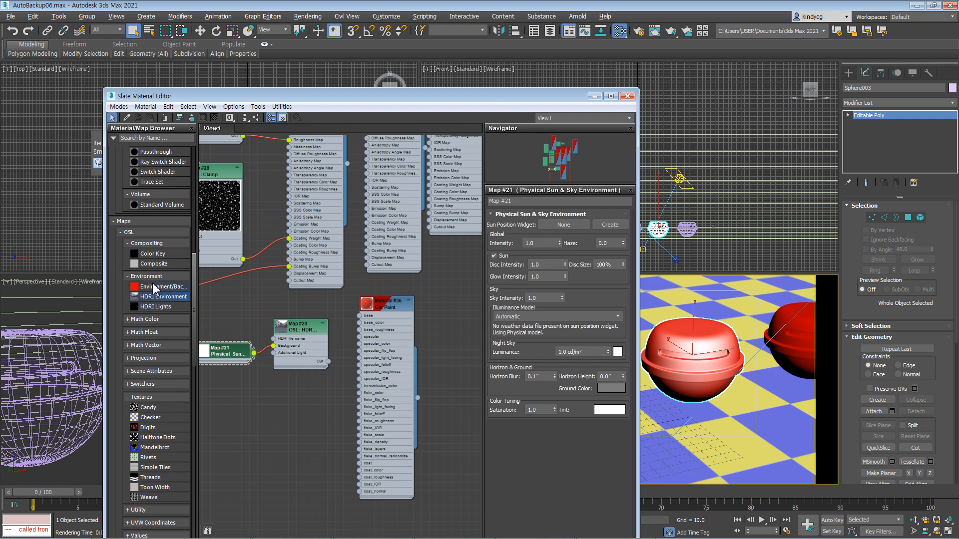
click(143, 319)
scroll(141, 335, down, 5)
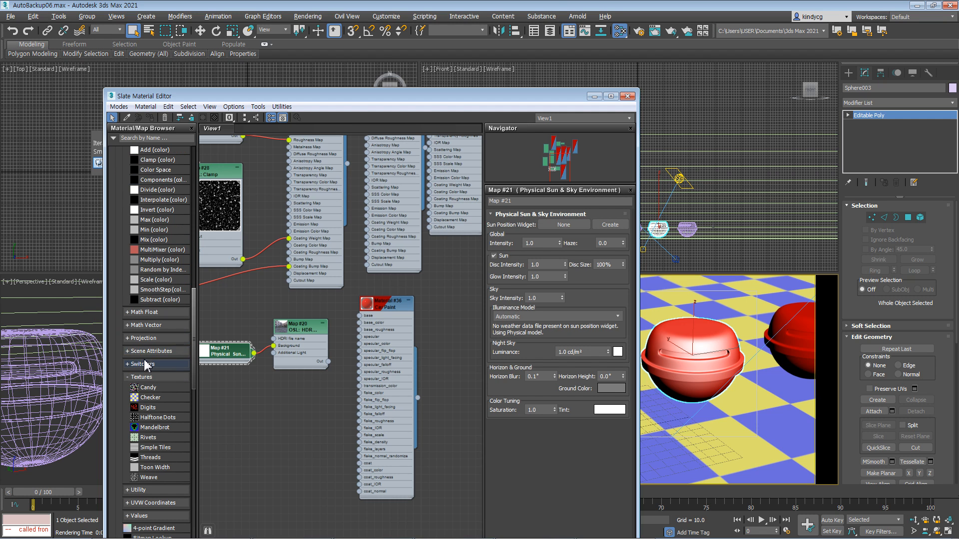
click(132, 313)
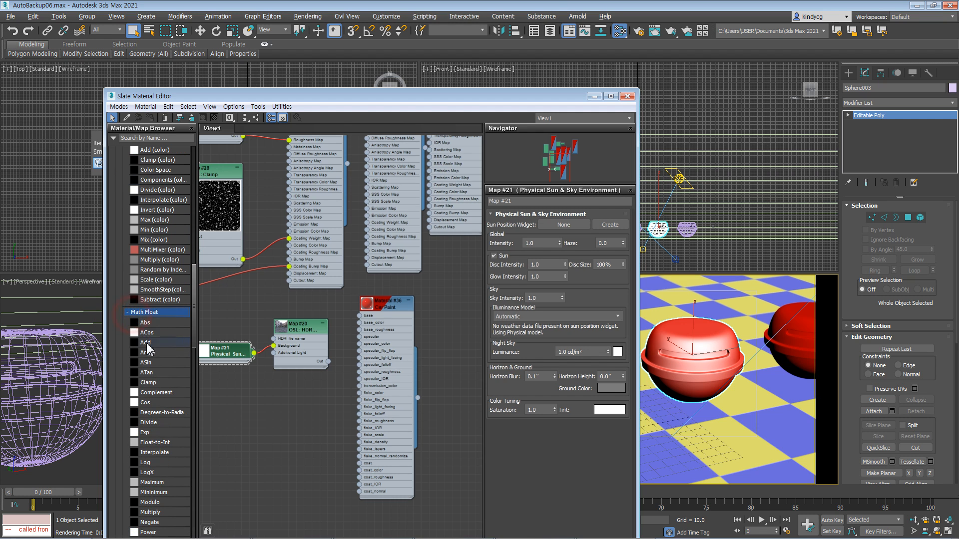
scroll(150, 355, down, 8)
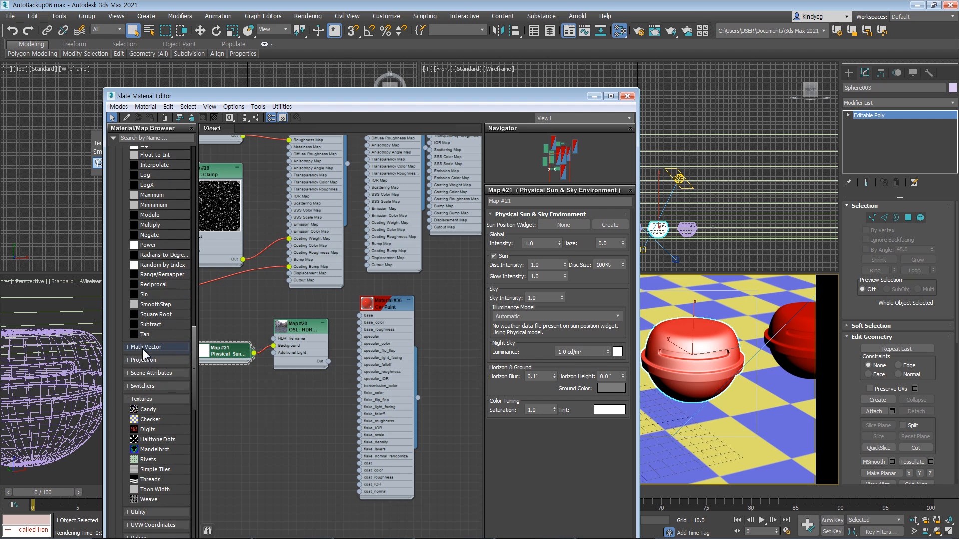
click(147, 347)
scroll(154, 352, down, 4)
click(145, 376)
scroll(145, 370, down, 4)
click(150, 275)
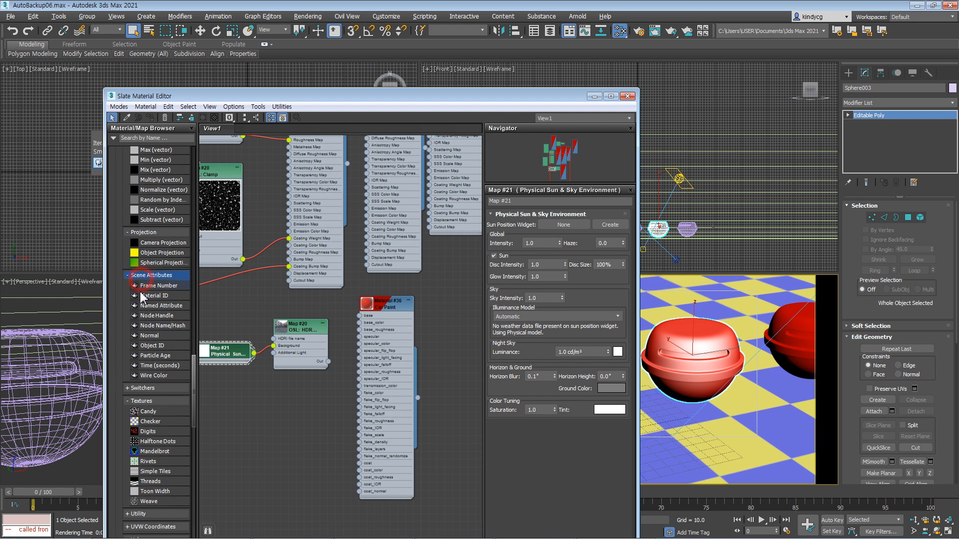
click(153, 388)
scroll(152, 388, down, 5)
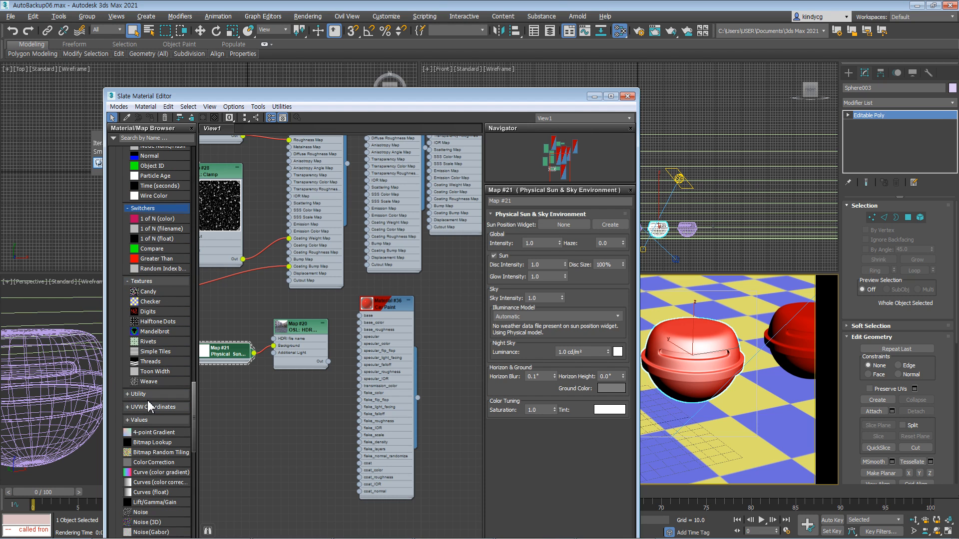
Add an OSL Weave map and place its node below the HDRI Environment node.
double_click(149, 382)
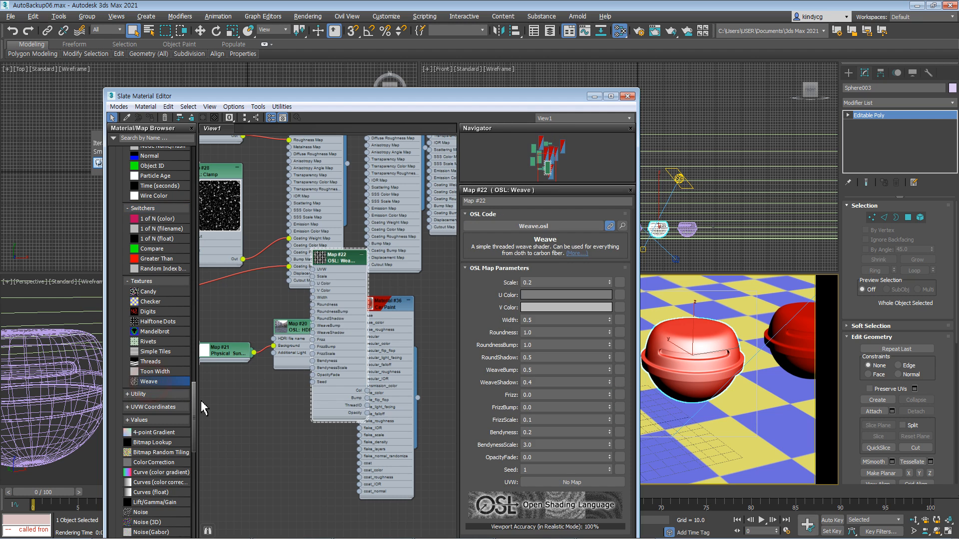
middle_drag(275, 415, 310, 396)
drag(373, 238, 294, 370)
scroll(144, 386, down, 3)
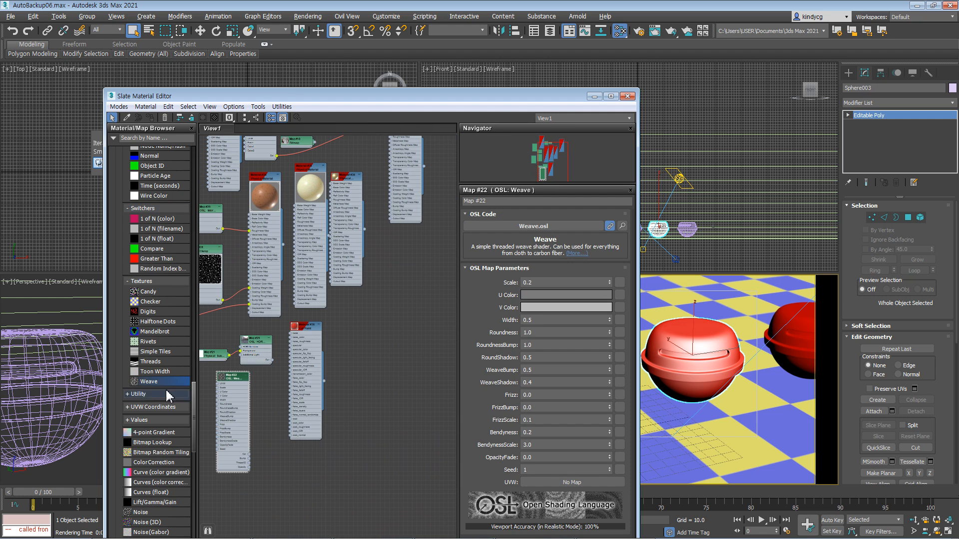
middle_drag(237, 386, 336, 350)
Expand the OSL Utility and UVW Coordinates groups and look through the remaining OSL, General and Arnold maps.
click(145, 394)
scroll(148, 394, down, 5)
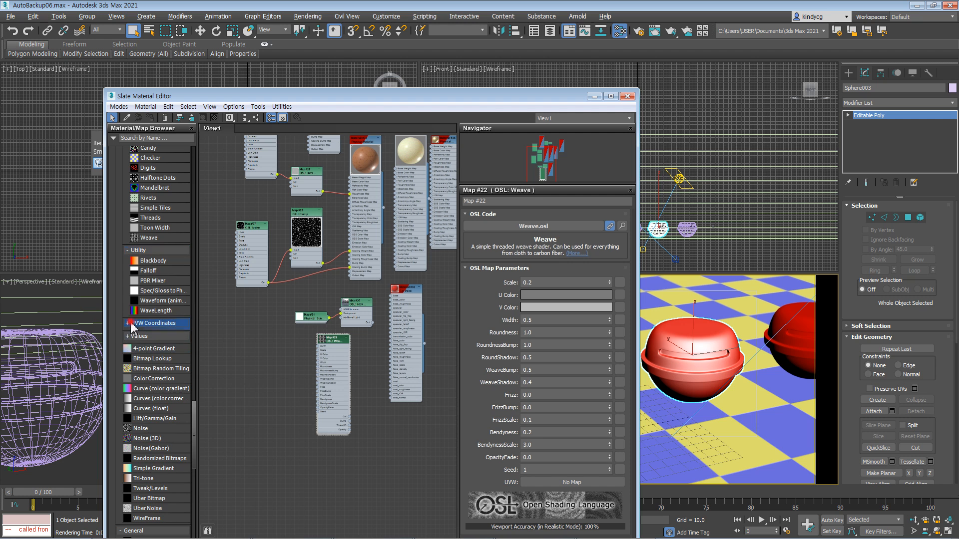
click(150, 323)
scroll(140, 409, down, 4)
scroll(140, 410, down, 4)
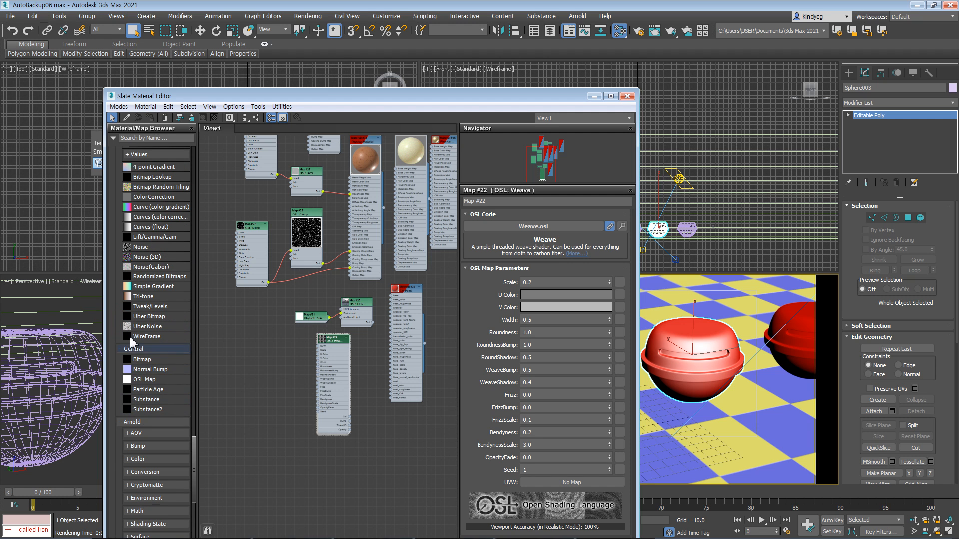
scroll(120, 439, down, 6)
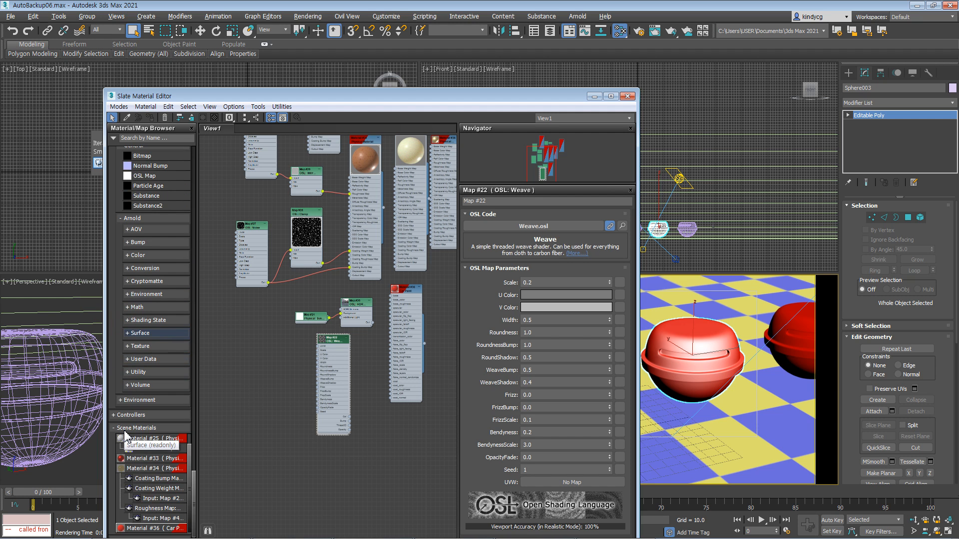
scroll(129, 413, up, 3)
scroll(128, 409, up, 14)
Show the parameters of the gold Physical Material and nudge its node away from the neighbouring cream material.
middle_drag(390, 249, 320, 340)
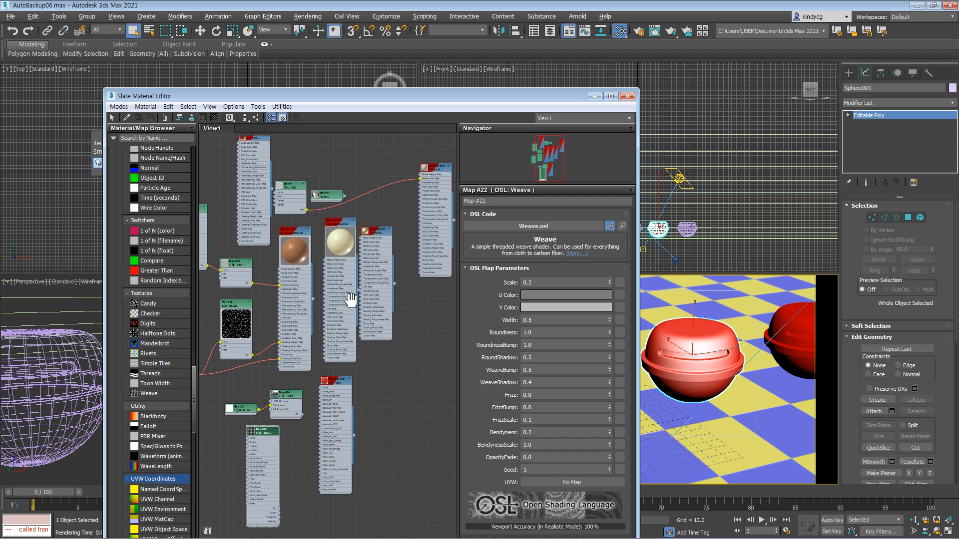
scroll(397, 220, up, 3)
double_click(376, 253)
scroll(352, 409, up, 4)
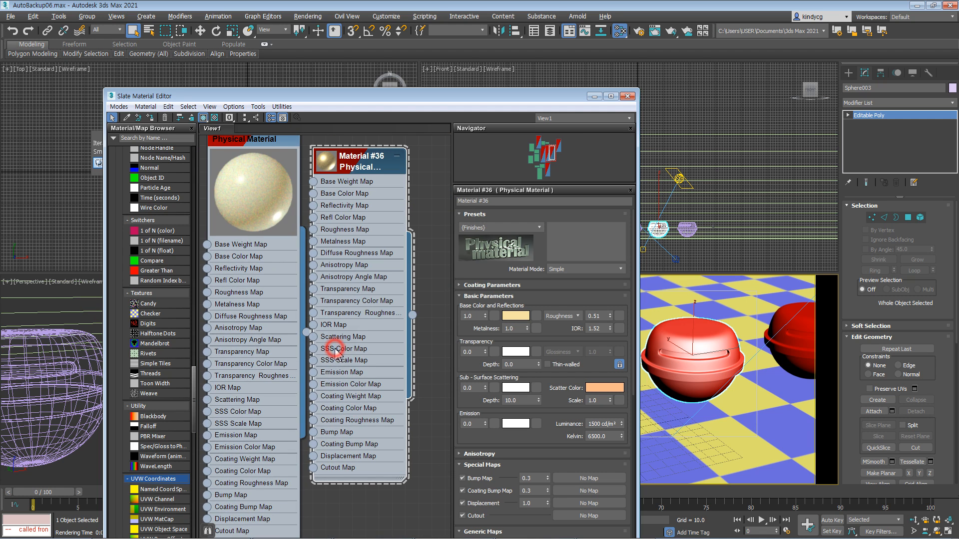
drag(368, 168, 381, 168)
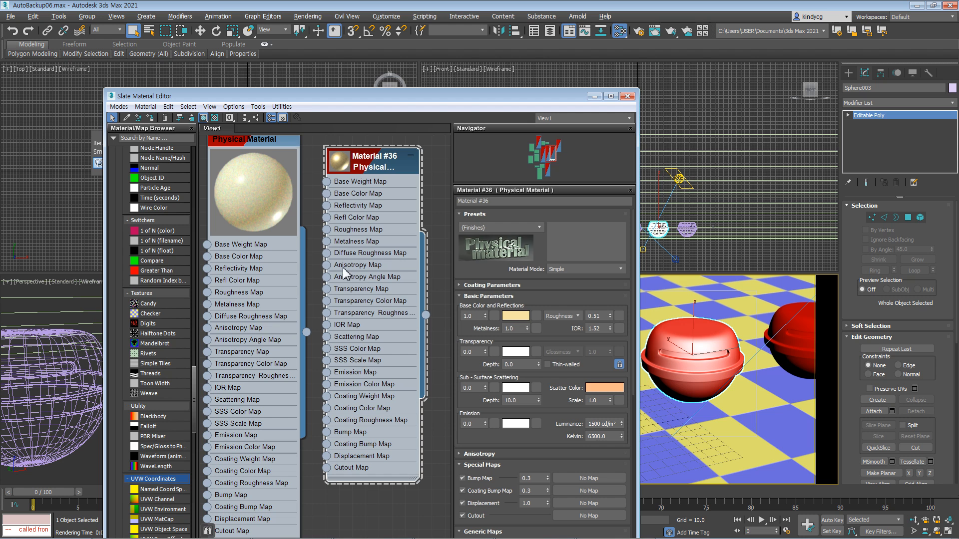
click(308, 257)
scroll(149, 298, up, 3)
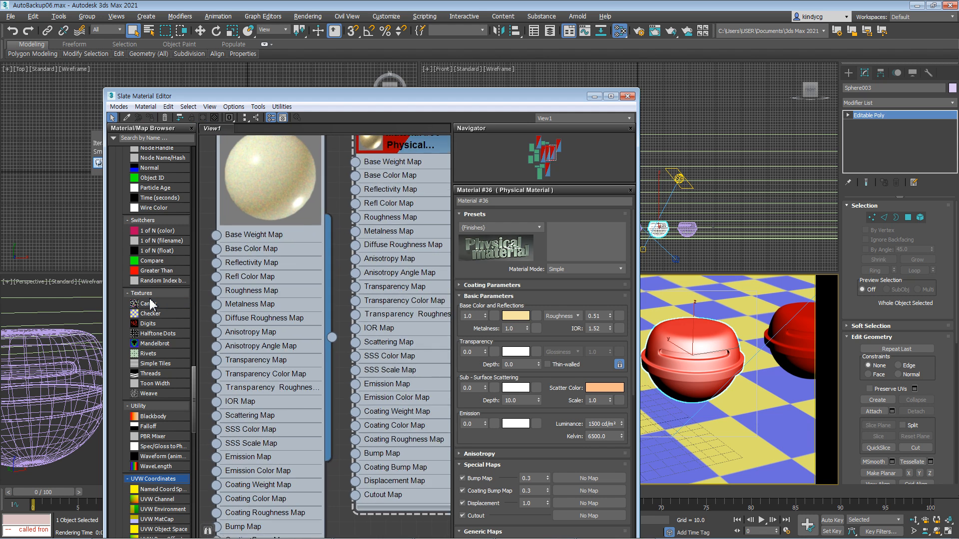
scroll(153, 299, down, 2)
click(323, 184)
scroll(165, 243, up, 2)
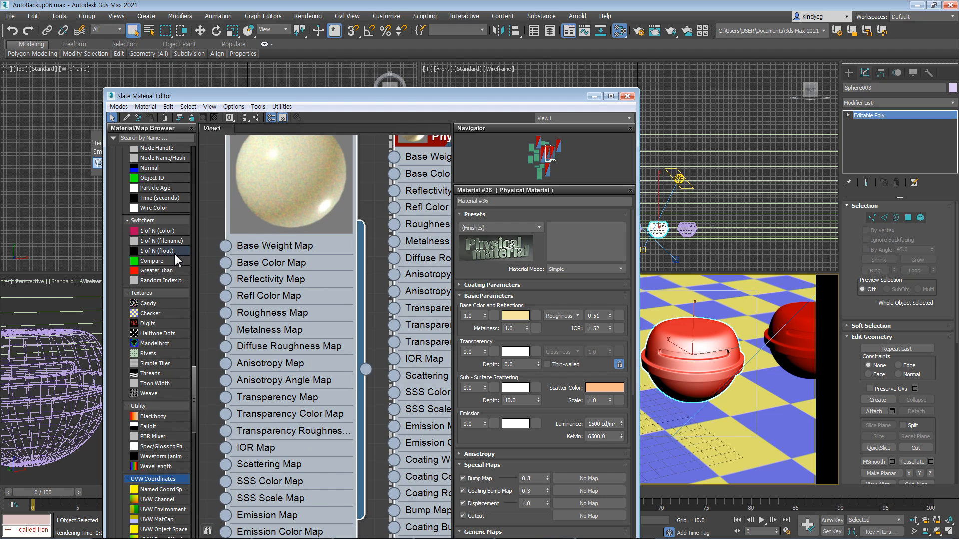
scroll(177, 259, down, 4)
scroll(331, 304, up, 1)
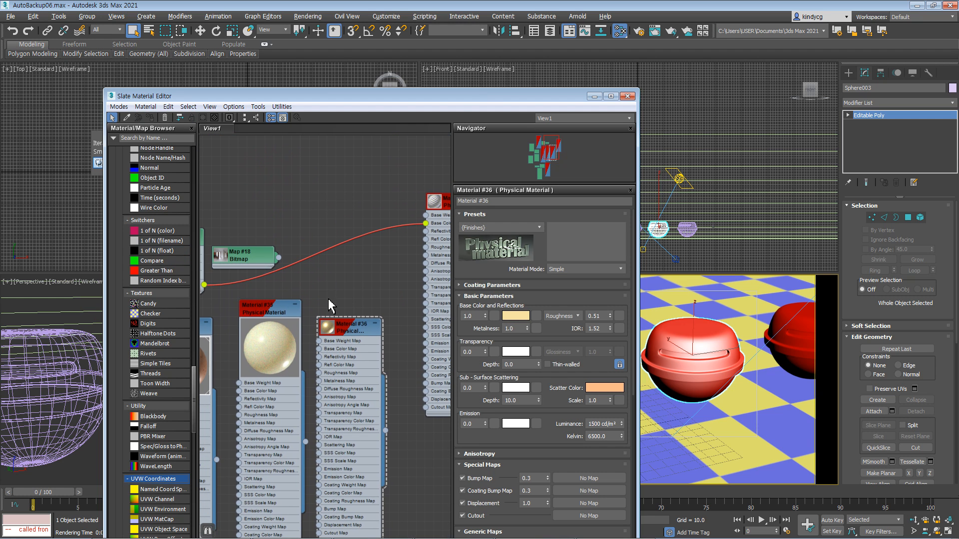
Collapse the OSL Switchers, Textures, Utility, UVW Coordinates, Scene Attributes and Projection groups in the Material/Map Browser.
click(126, 220)
click(129, 233)
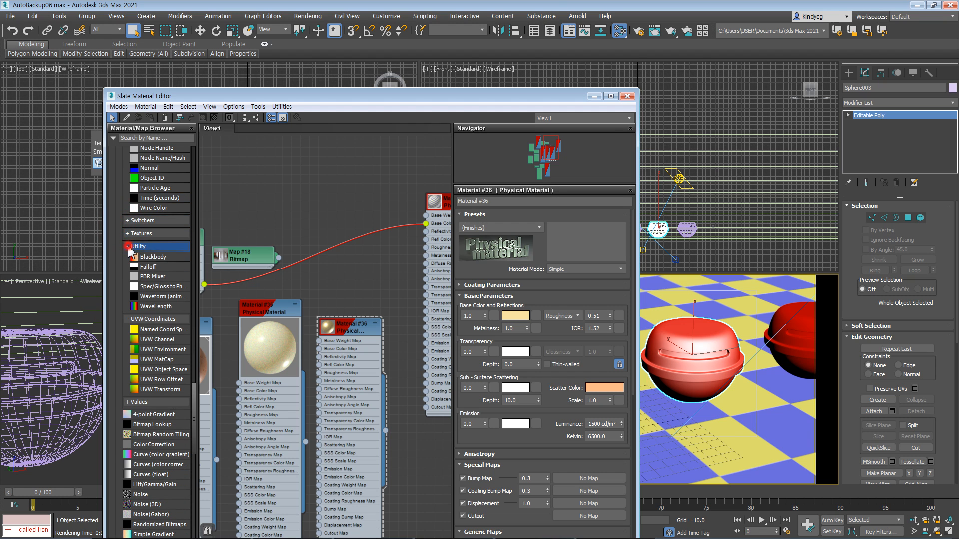
click(129, 247)
click(129, 258)
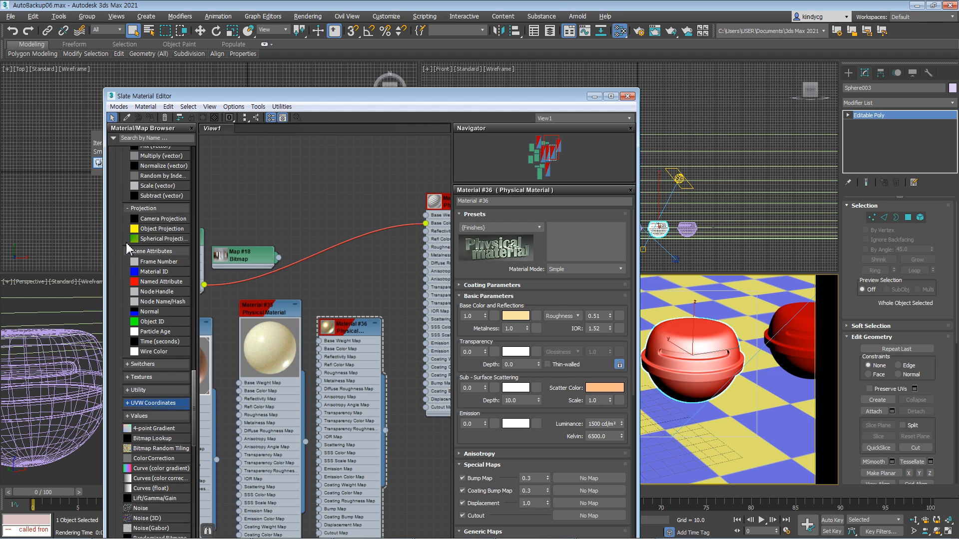
click(129, 251)
click(129, 209)
Collapse the remaining OSL groups Math Vector, Math Float, Math Color, Environment and Compositing.
scroll(117, 237, up, 6)
click(129, 251)
scroll(119, 245, up, 6)
scroll(120, 247, up, 5)
click(125, 251)
scroll(124, 252, up, 4)
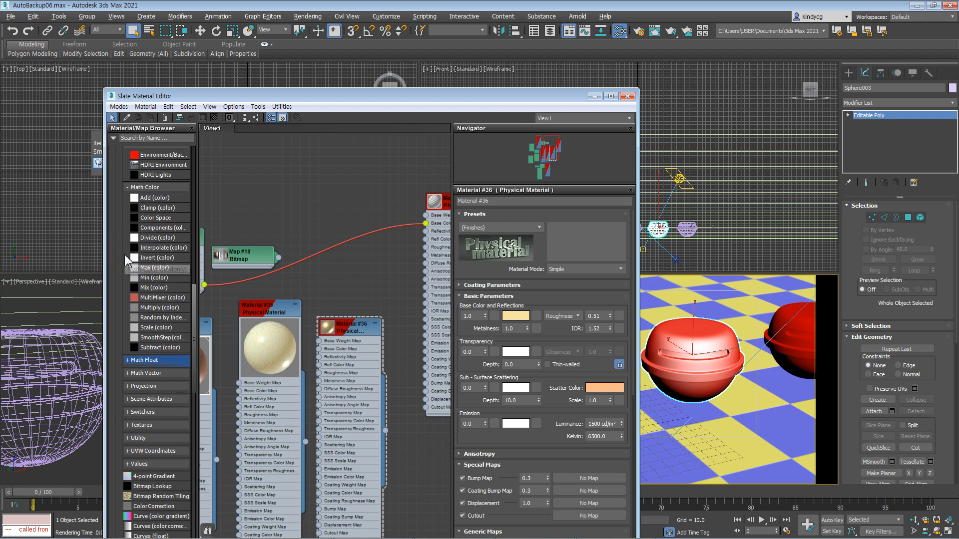
click(129, 187)
scroll(129, 260, up, 4)
click(126, 253)
click(128, 219)
scroll(126, 225, up, 6)
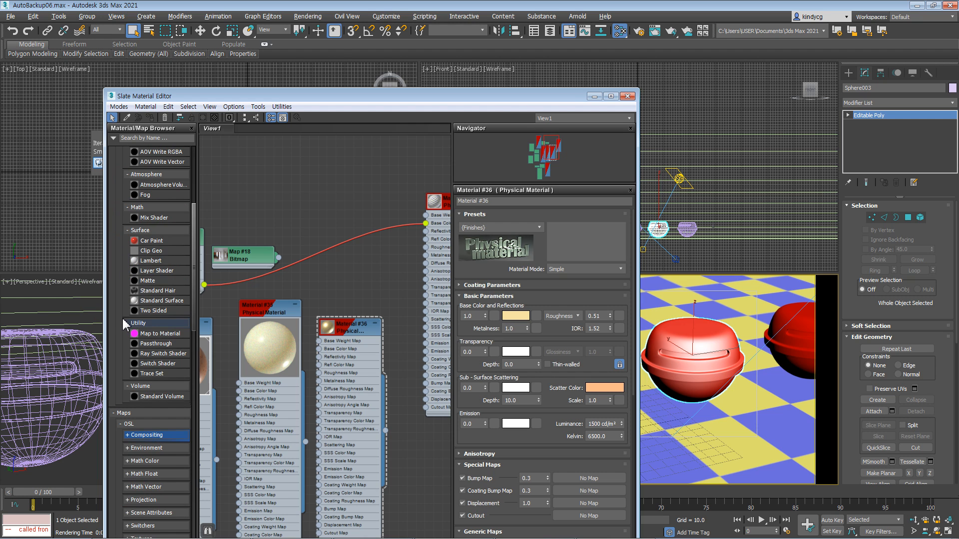
Collapse the Arnold material groups Utility, Surface, Math, Atmosphere, AOV and Volume.
click(124, 324)
click(128, 230)
scroll(128, 222, up, 3)
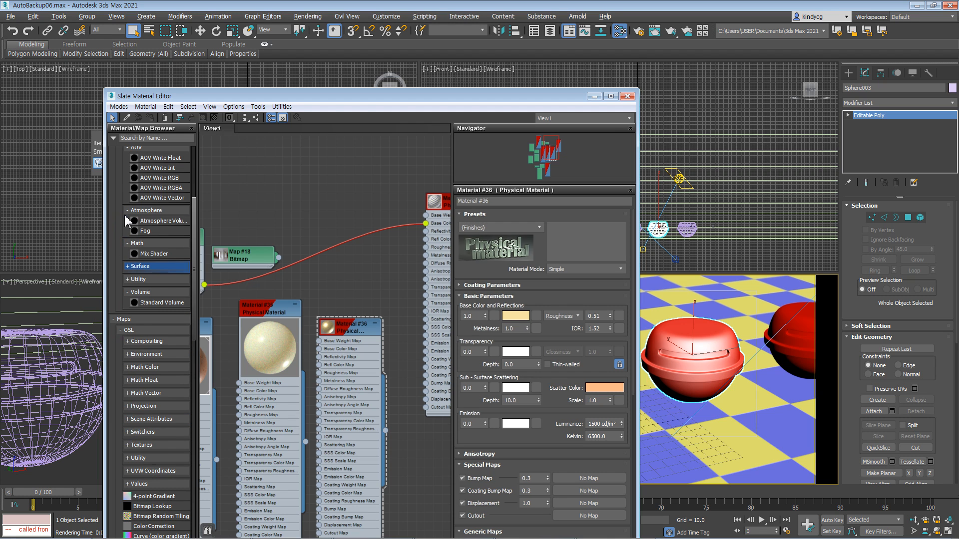
click(129, 243)
click(128, 211)
scroll(119, 235, up, 3)
scroll(119, 235, up, 3)
click(127, 254)
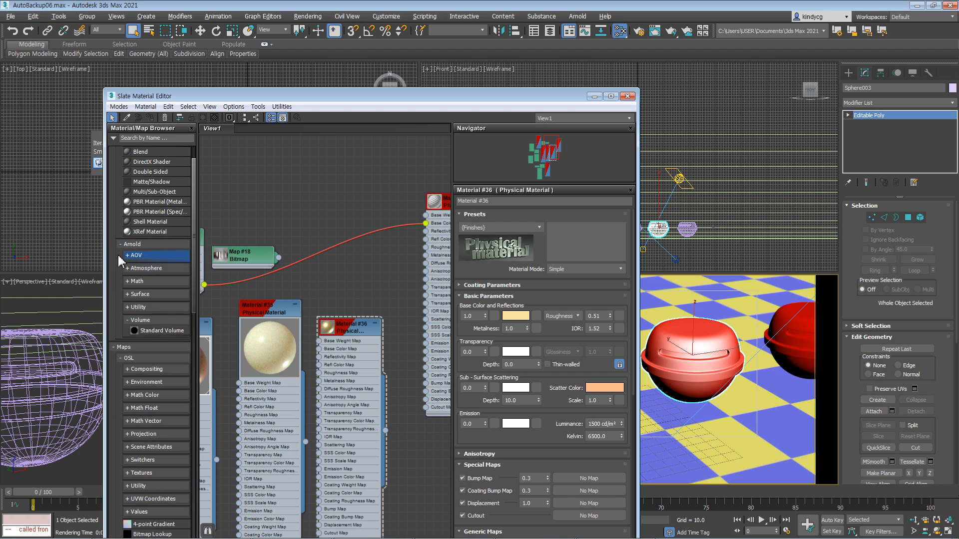
click(128, 320)
scroll(125, 300, up, 3)
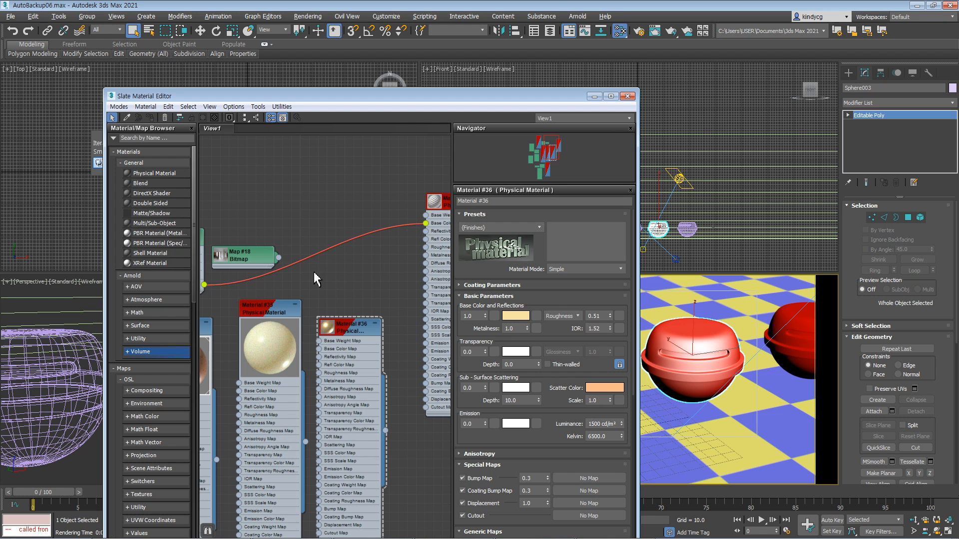
Move the OSL Noise node closer to the Clamp node that feeds the speckled brown Physical Material.
middle_drag(315, 274, 412, 212)
middle_drag(292, 290, 377, 178)
click(269, 342)
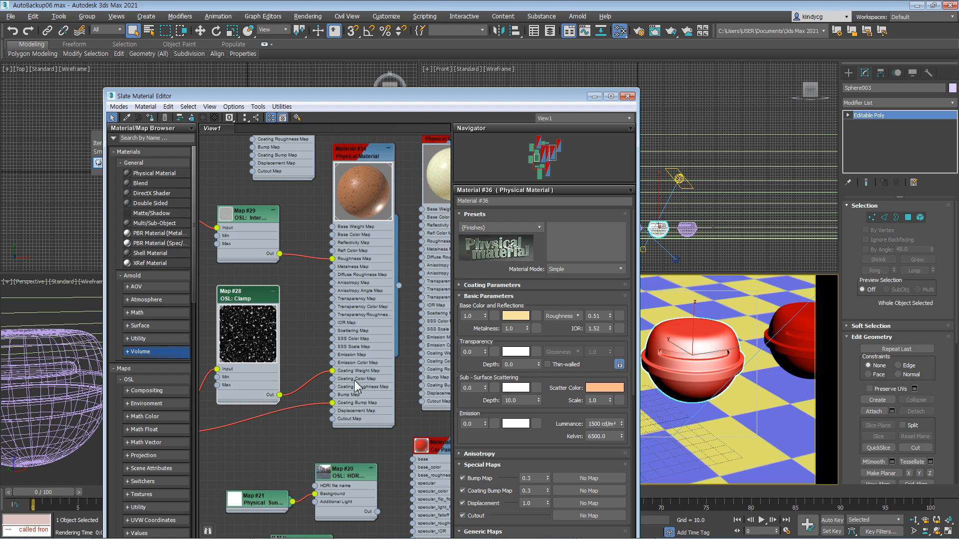
middle_drag(252, 437, 331, 427)
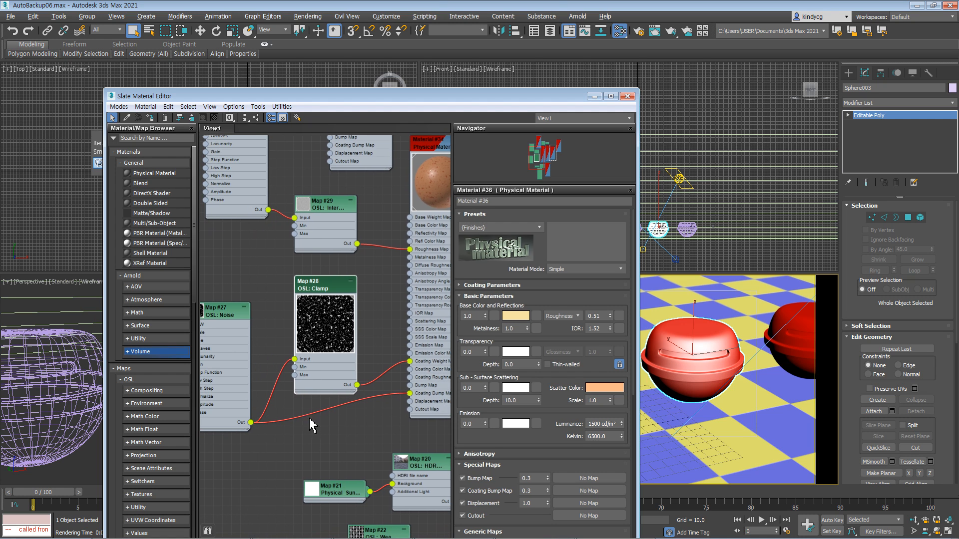
click(275, 343)
middle_drag(276, 343, 272, 374)
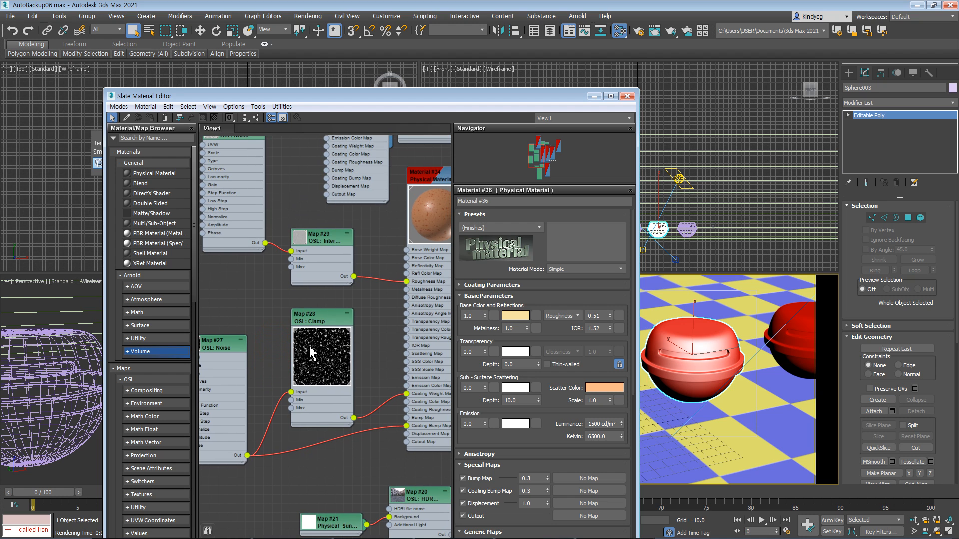
drag(214, 343, 236, 350)
drag(244, 360, 244, 365)
click(265, 332)
click(313, 316)
mouse_move(313, 321)
mouse_down()
mouse_move(338, 321)
mouse_move(315, 321)
mouse_up()
click(257, 302)
Close the Slate Material Editor and deselect the sphere in the scene.
middle_drag(284, 315, 262, 377)
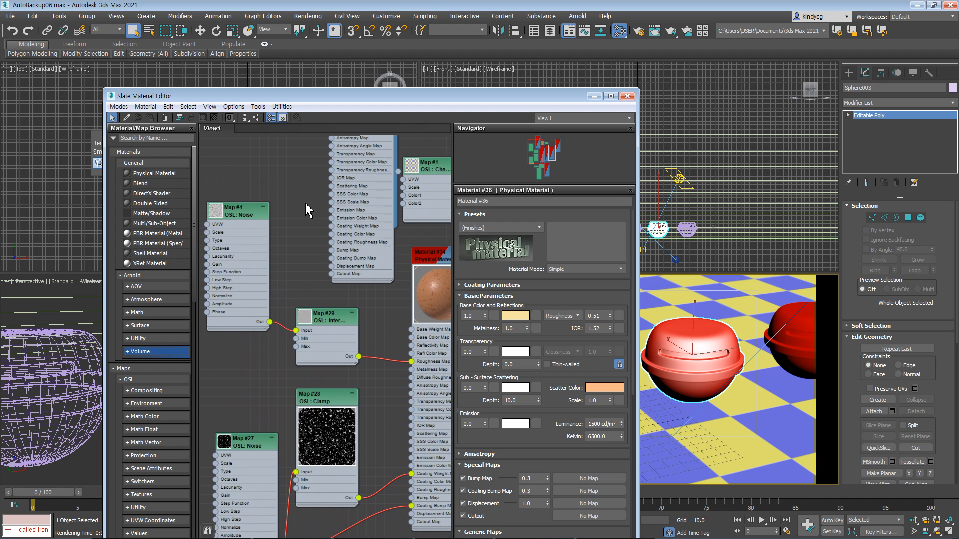
middle_drag(397, 331, 309, 308)
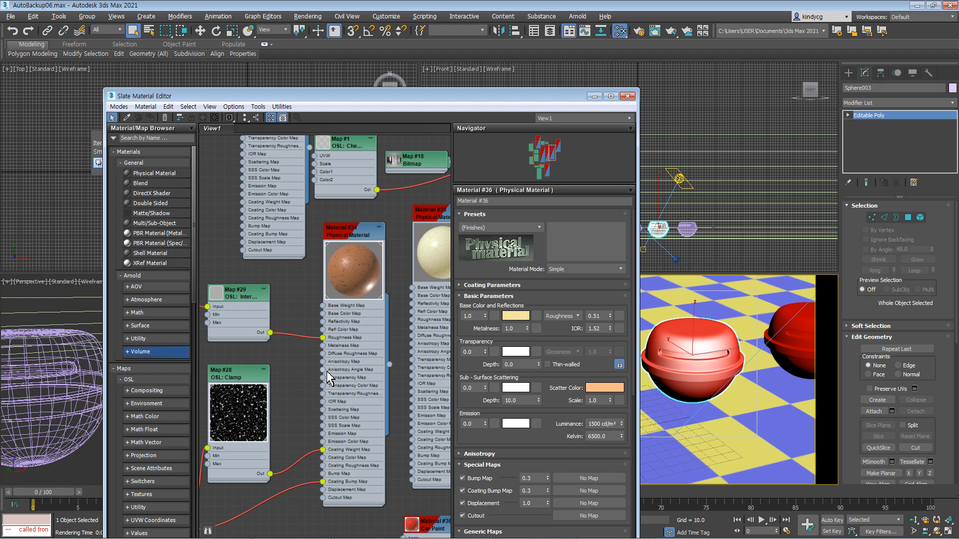
click(627, 96)
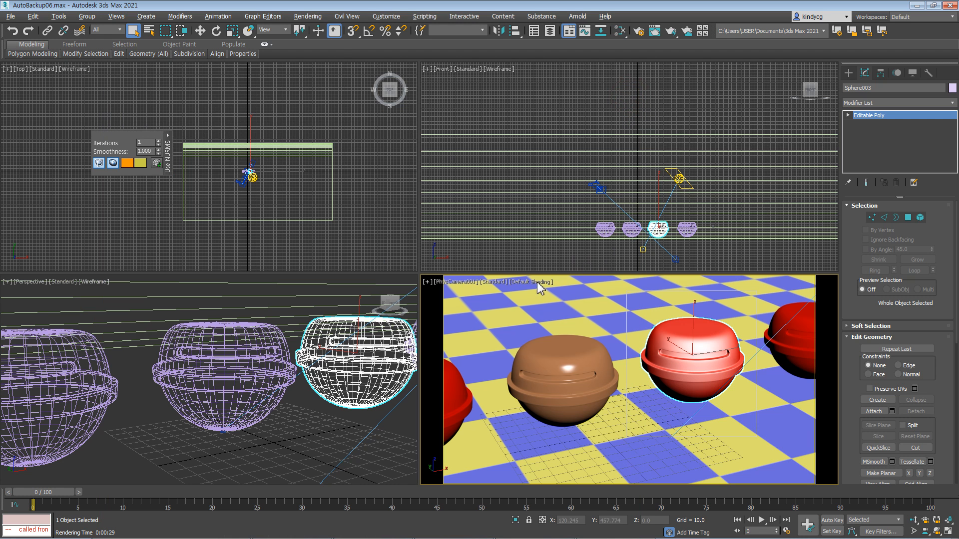
click(488, 263)
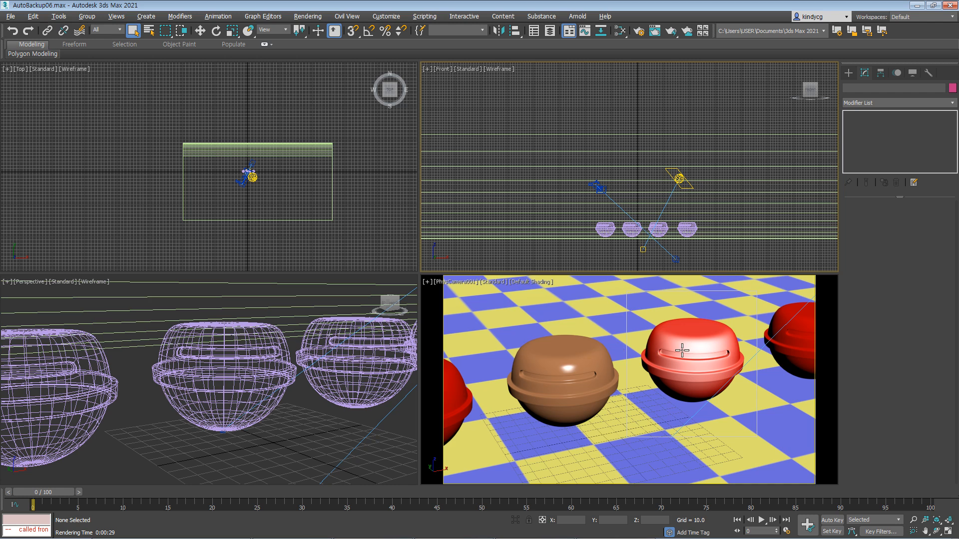
middle_drag(552, 354, 554, 361)
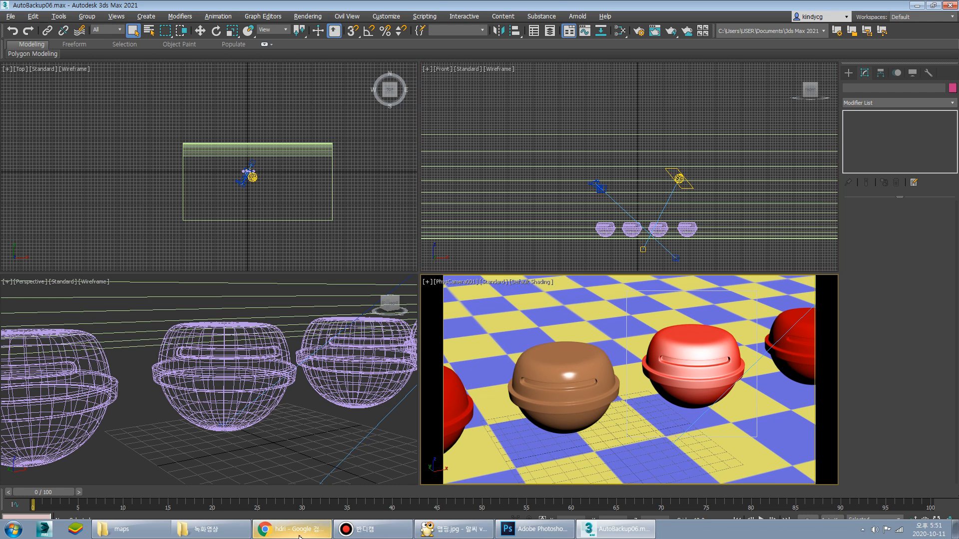
Switch to Chrome, open Naver in a new tab and search for "PBR 랜더".
click(294, 536)
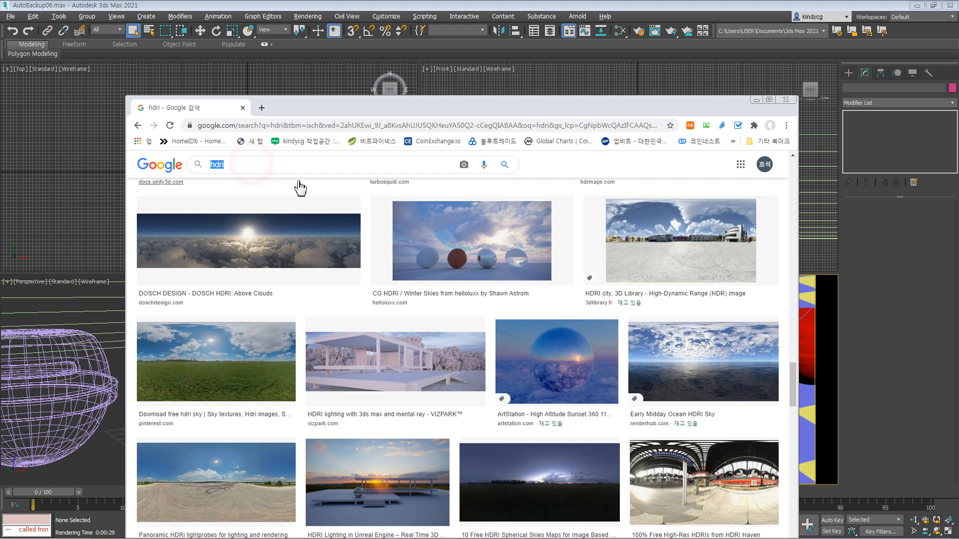
click(262, 107)
click(405, 440)
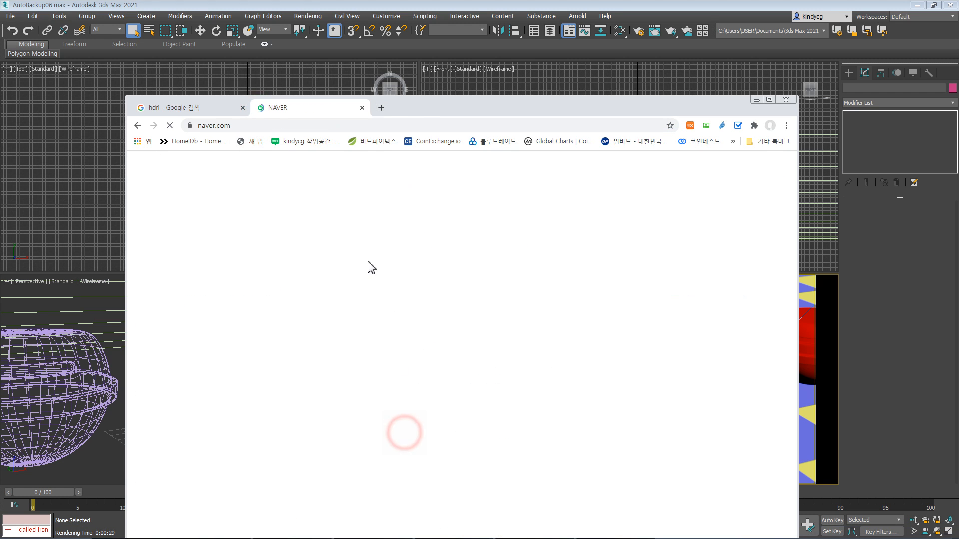
text(ㅔ)
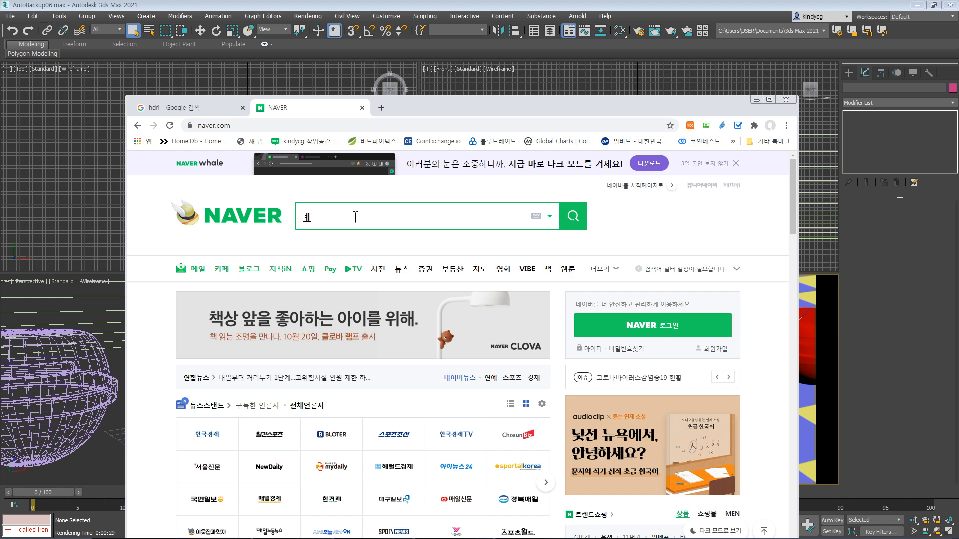
text(ㅠㄱ)
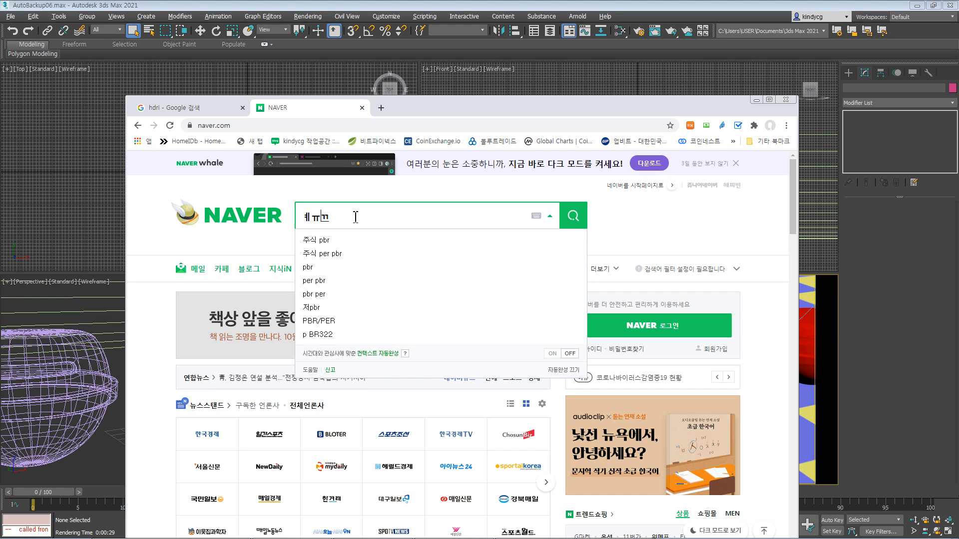
key(BackSpace)
key(BackSpace)
key(BackSpace)
text(P)
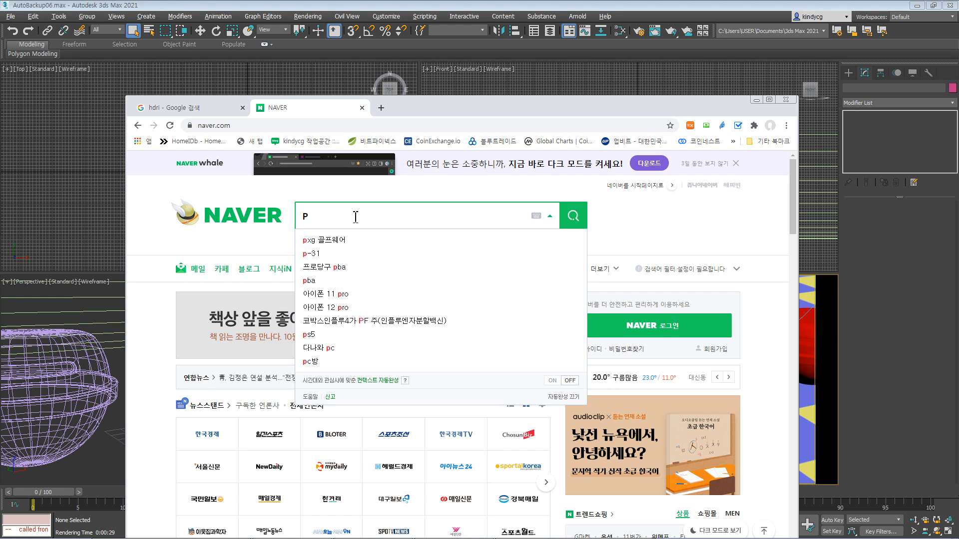
text(BR 랜더)
key(Return)
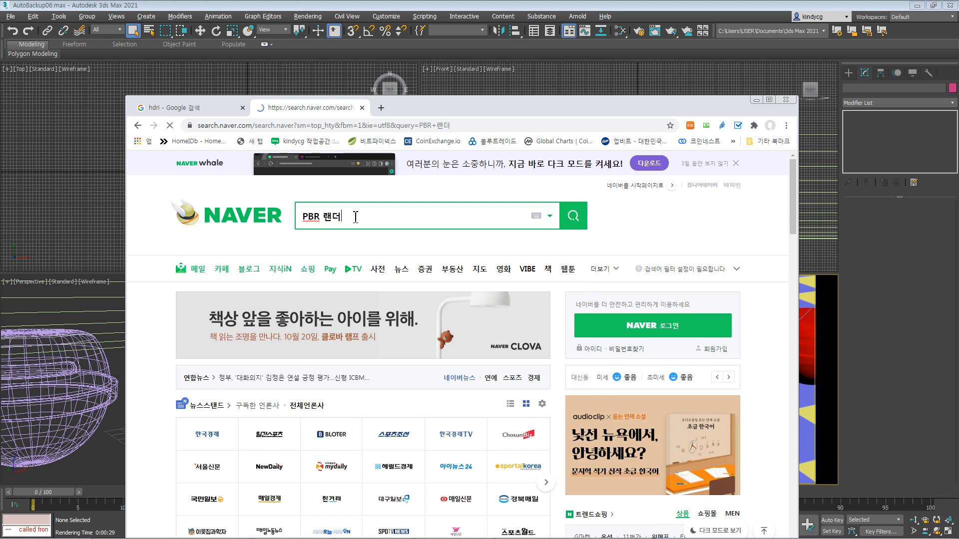
Open the VFX Physically Based Rendering [PBR] texturing blog post from the website results and reposition the browser window so it fits on screen.
scroll(187, 342, down, 3)
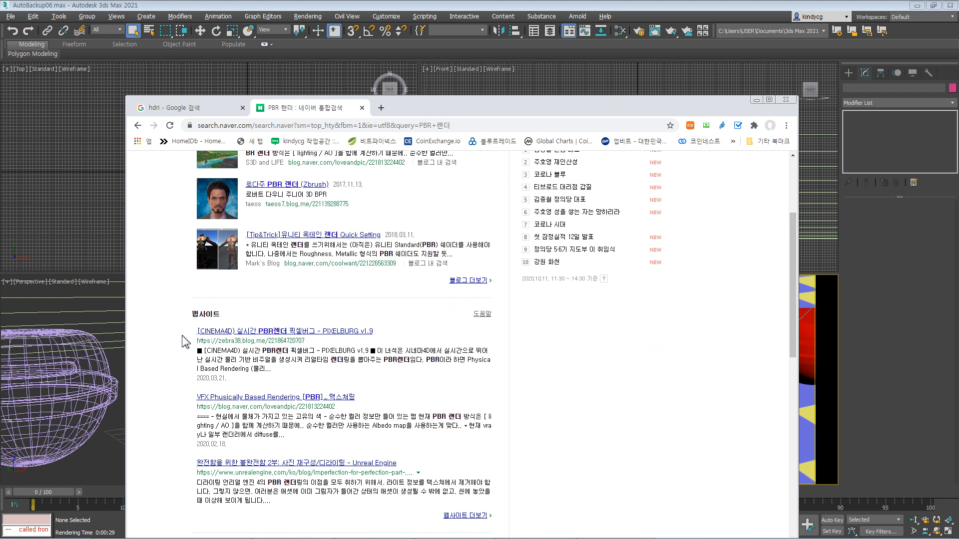
scroll(181, 349, down, 2)
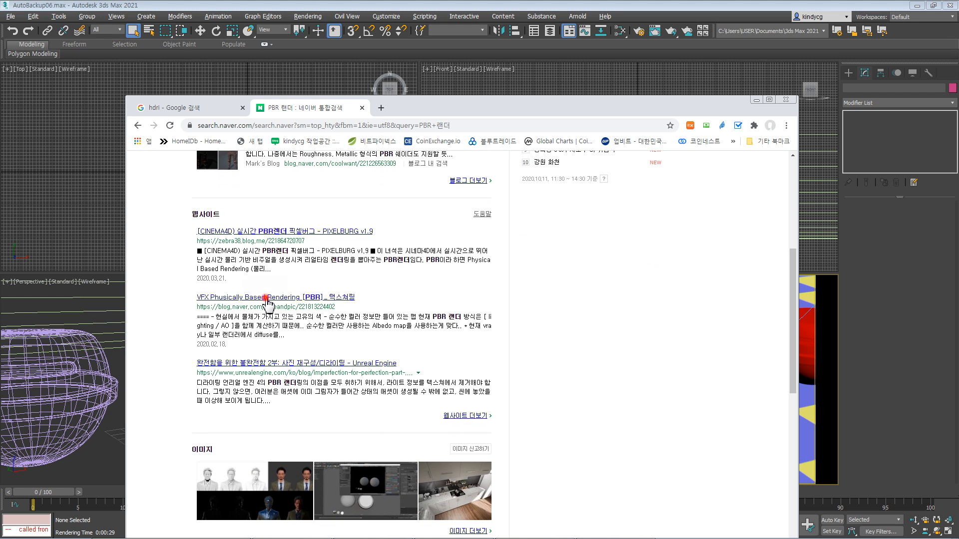
click(266, 298)
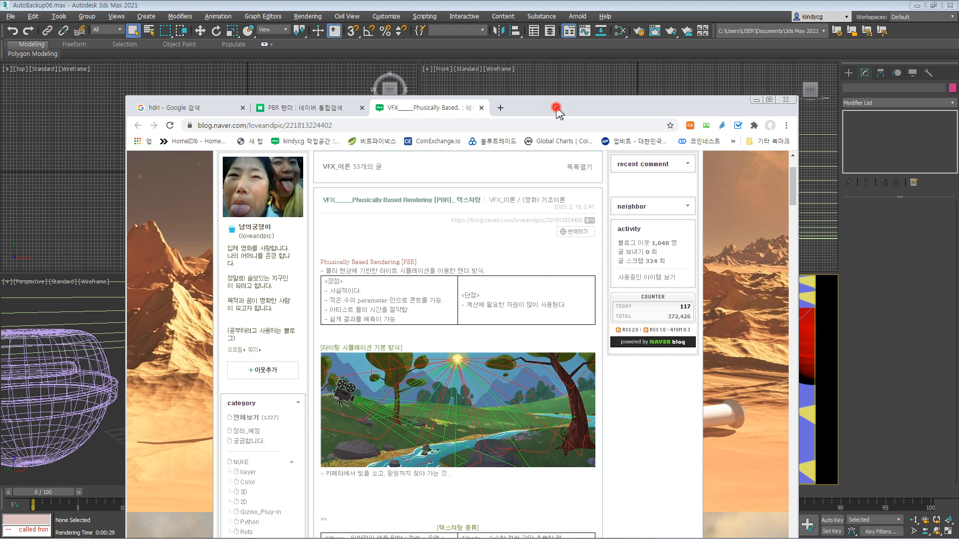
drag(557, 110, 554, 69)
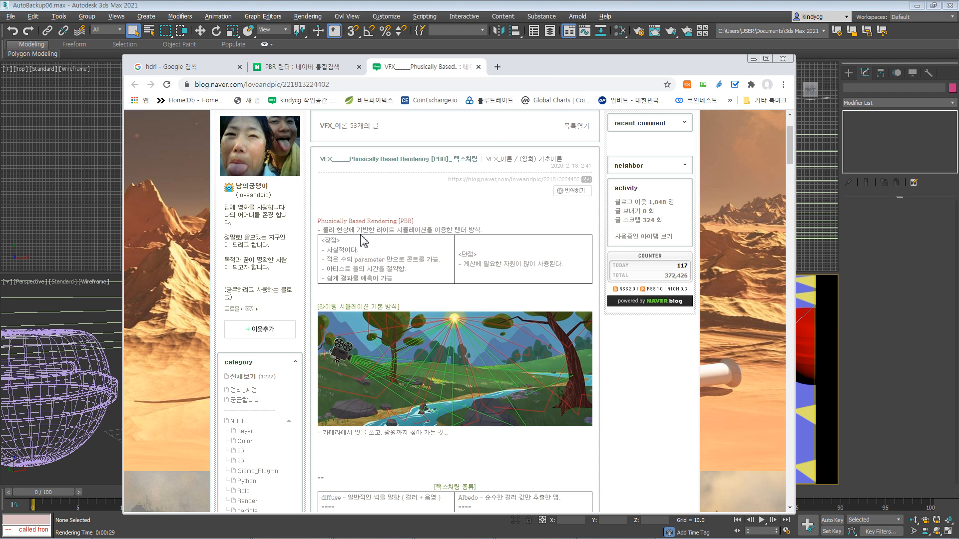
Read the post's definition of Physically Based Rendering and its table of advantages and drawbacks, highlighting the key phrases.
drag(329, 230, 403, 232)
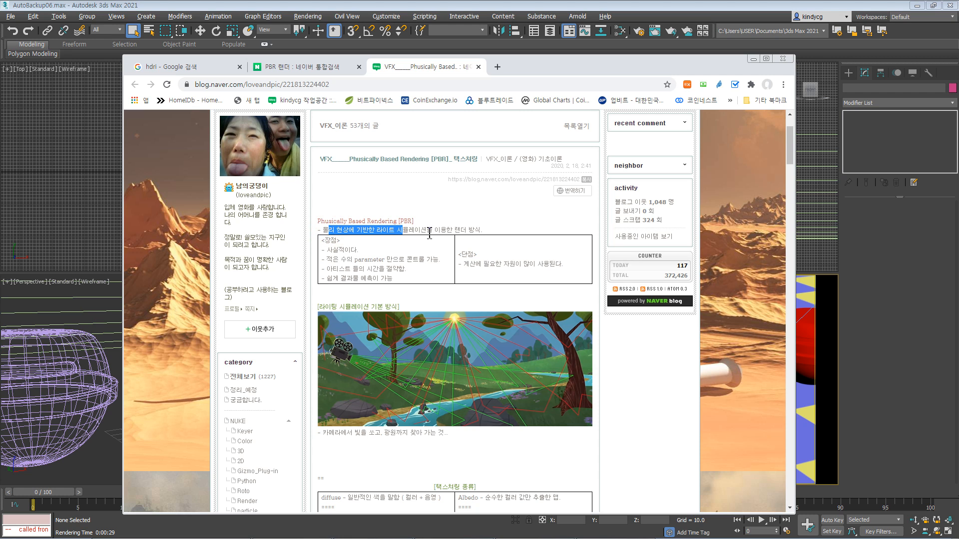
drag(428, 230, 363, 230)
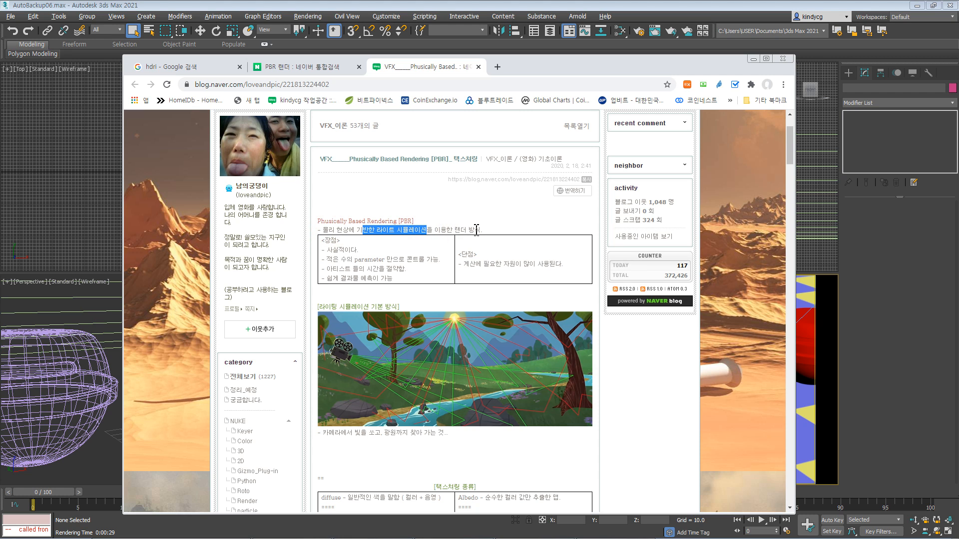
drag(475, 230, 417, 230)
click(418, 231)
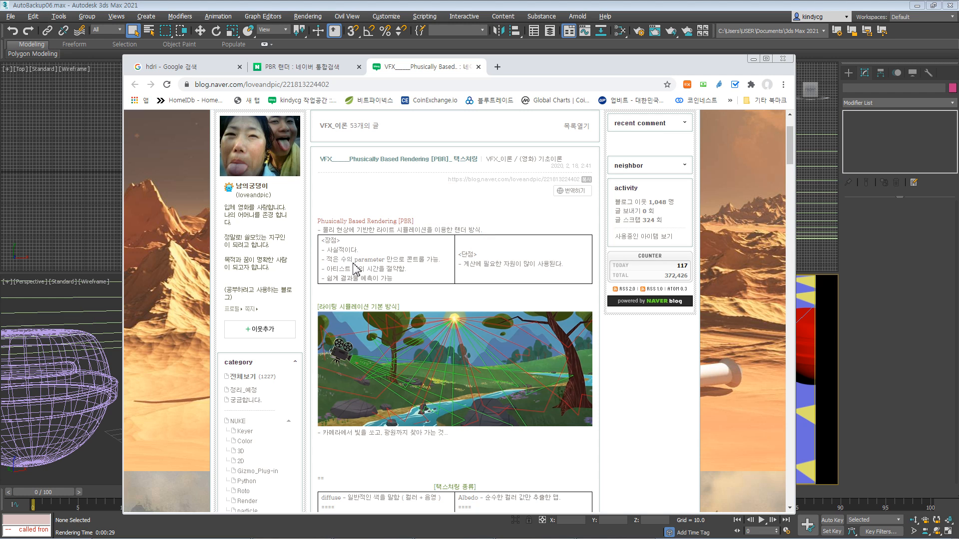
scroll(354, 245, down, 1)
drag(333, 209, 387, 219)
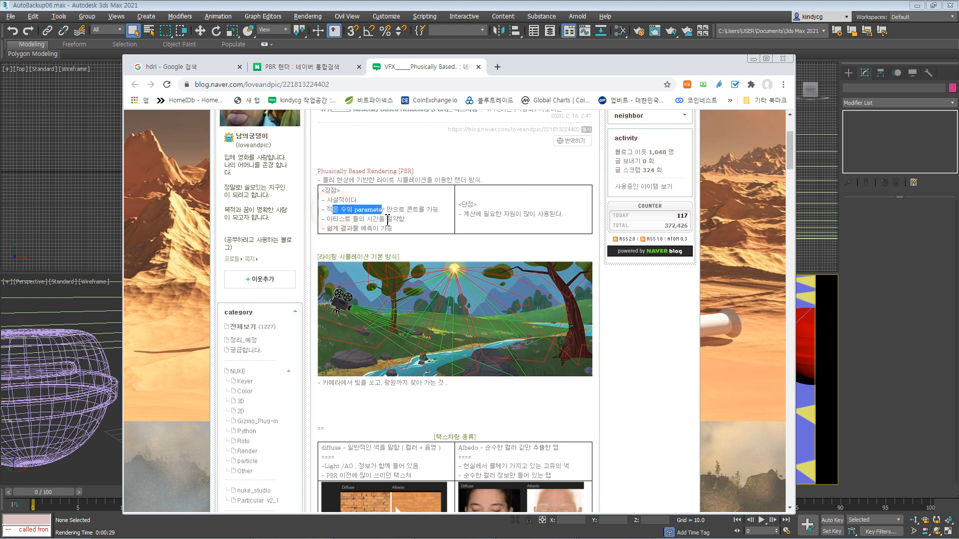
click(384, 219)
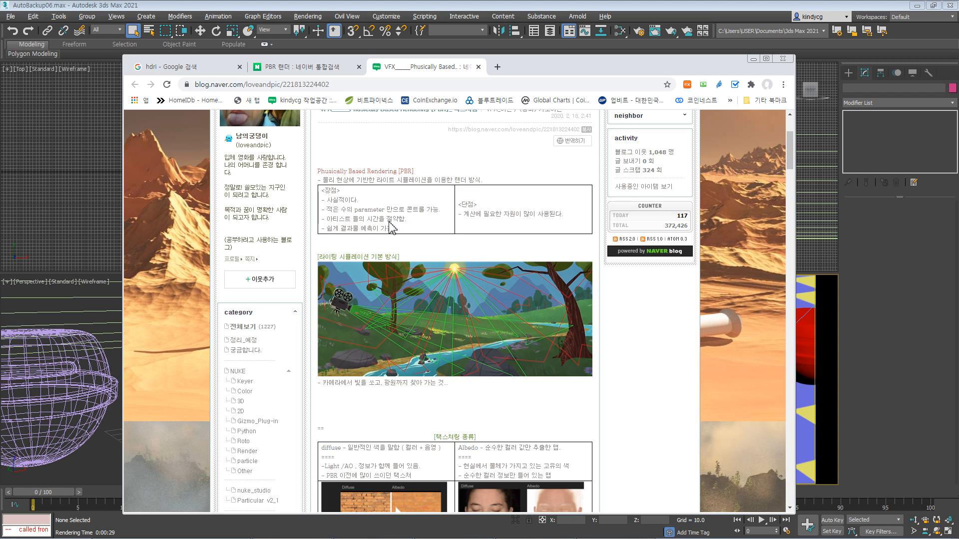
drag(334, 218, 398, 219)
click(366, 229)
drag(332, 229, 384, 229)
click(383, 228)
drag(471, 215, 547, 217)
click(520, 225)
Examine the lighting simulation diagram and the texture types section comparing diffuse and Albedo maps.
scroll(398, 307, down, 1)
scroll(398, 307, down, 1)
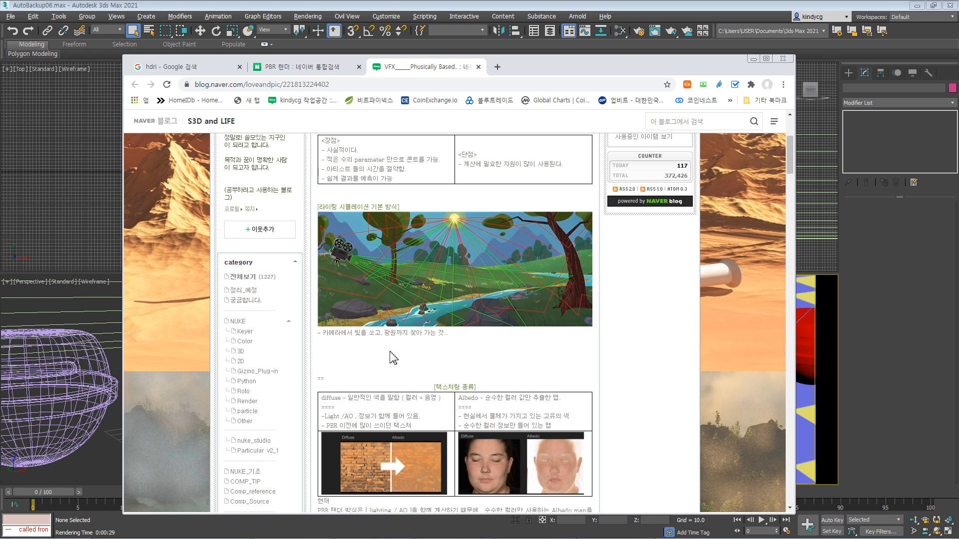
click(367, 359)
scroll(370, 358, down, 3)
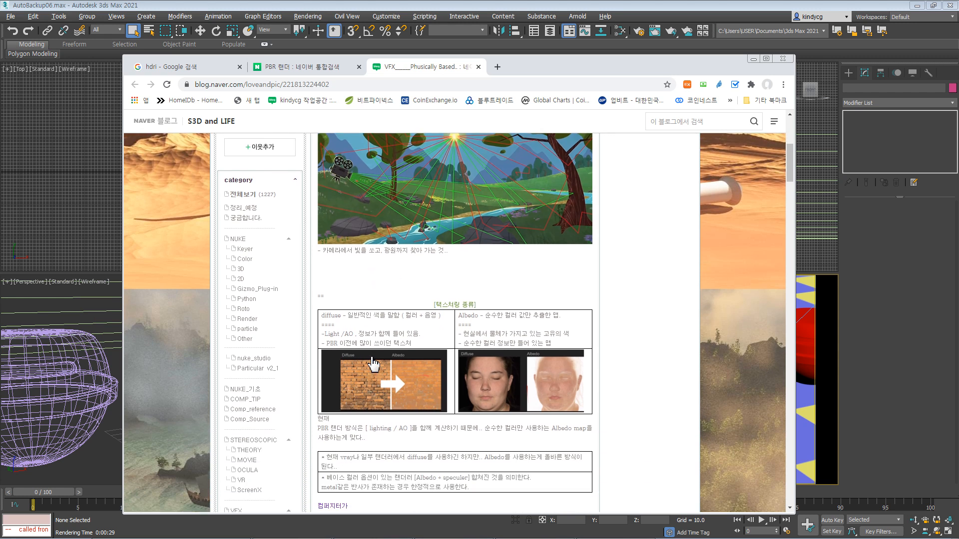
scroll(375, 358, down, 2)
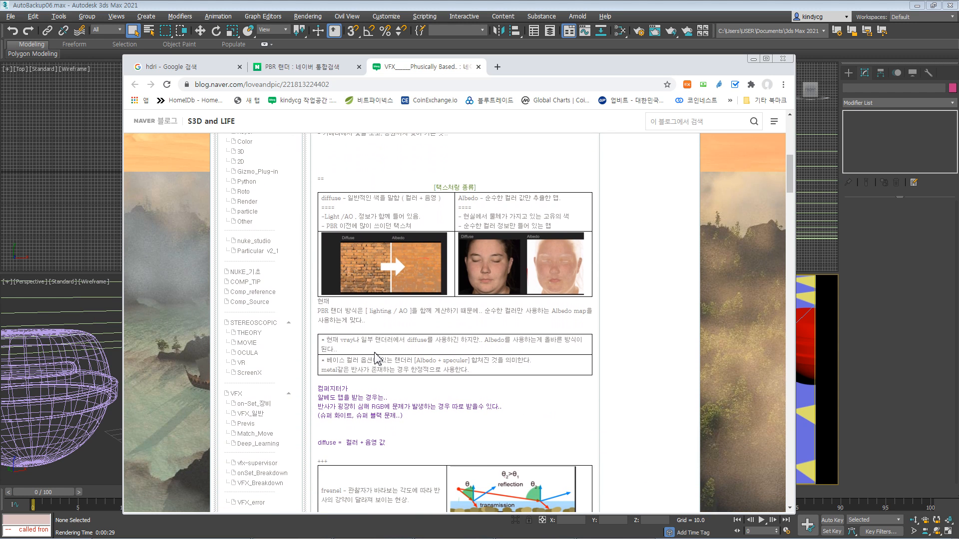
scroll(376, 359, down, 1)
scroll(377, 344, up, 2)
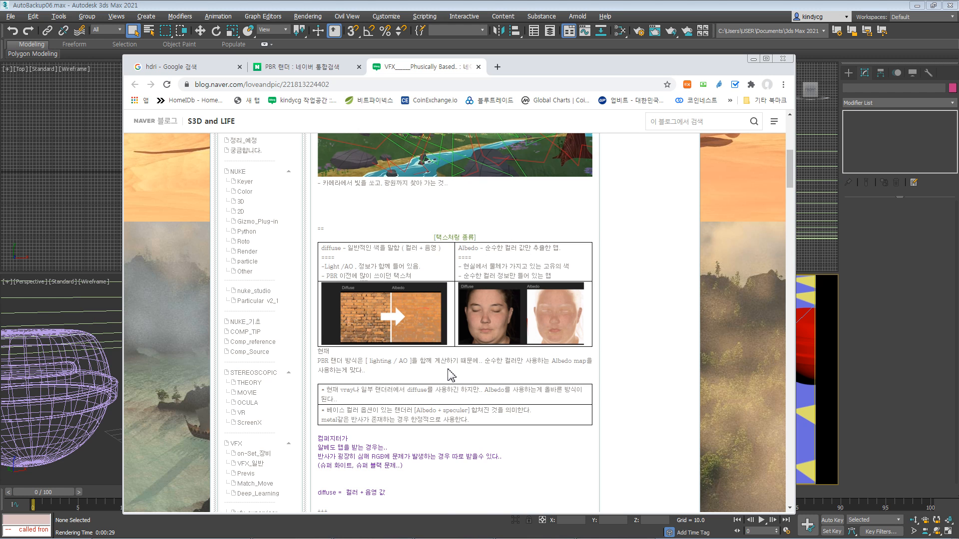
scroll(450, 376, down, 2)
scroll(450, 376, down, 7)
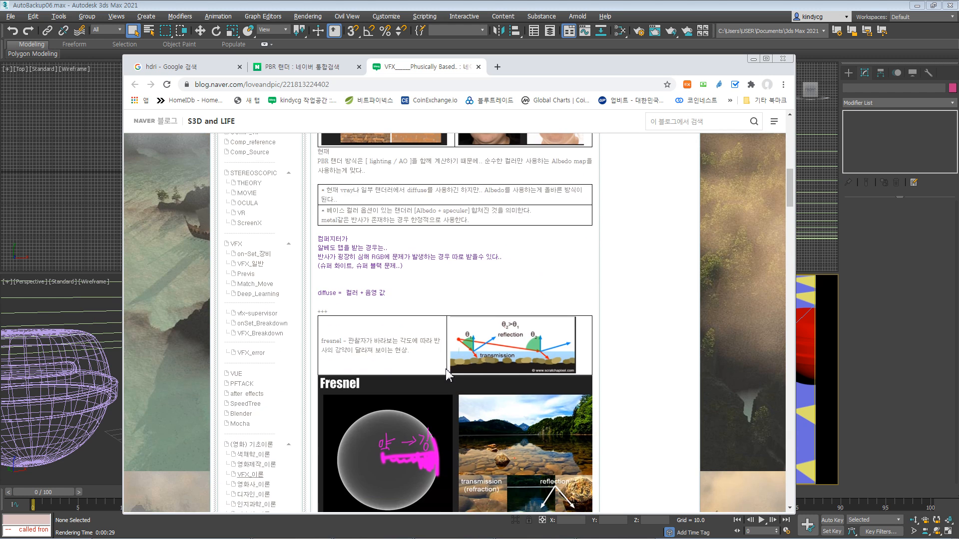
scroll(450, 376, up, 3)
scroll(447, 374, up, 5)
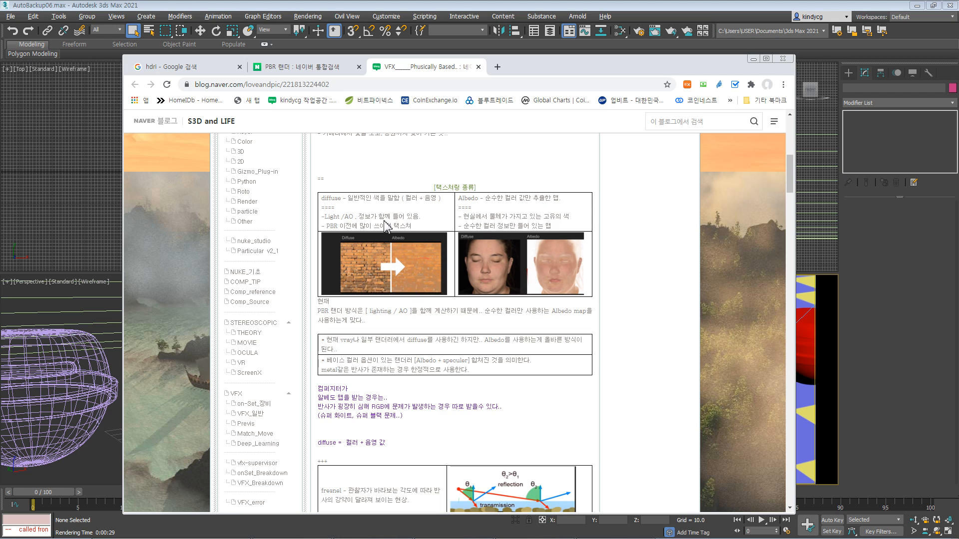
Read the notes below the Albedo comparison and the Fresnel section, and return to the beginning of the post.
click(340, 314)
scroll(412, 342, down, 1)
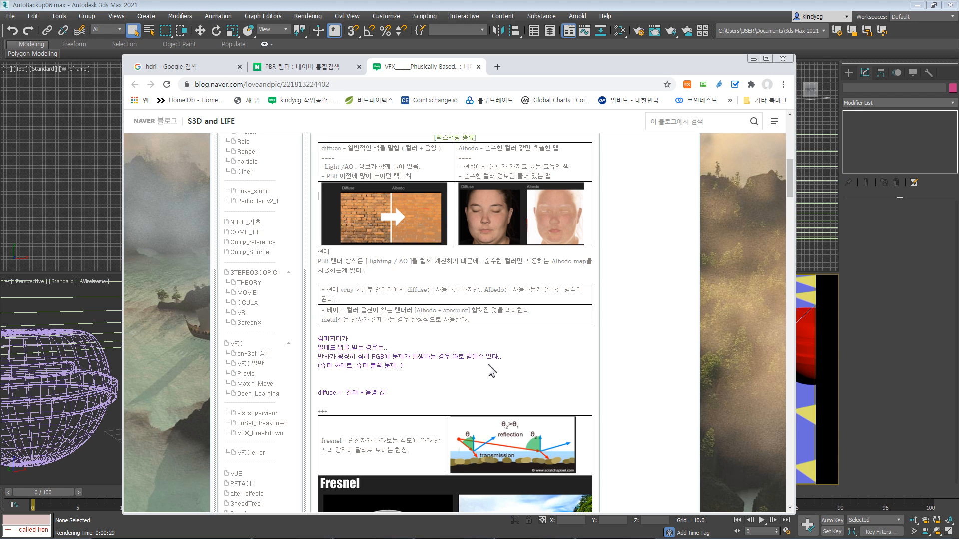
scroll(488, 368, down, 2)
scroll(411, 364, down, 2)
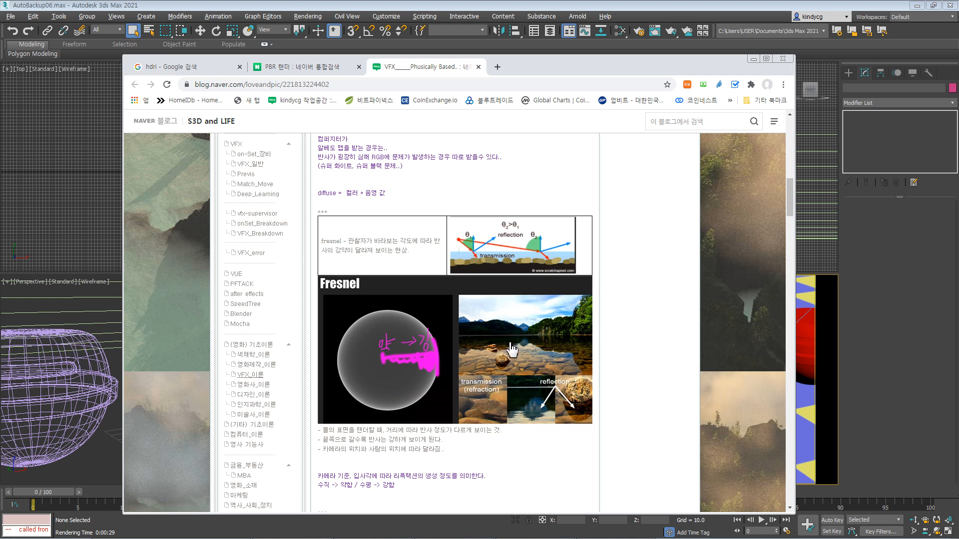
scroll(444, 416, down, 2)
scroll(445, 399, up, 5)
scroll(444, 395, up, 5)
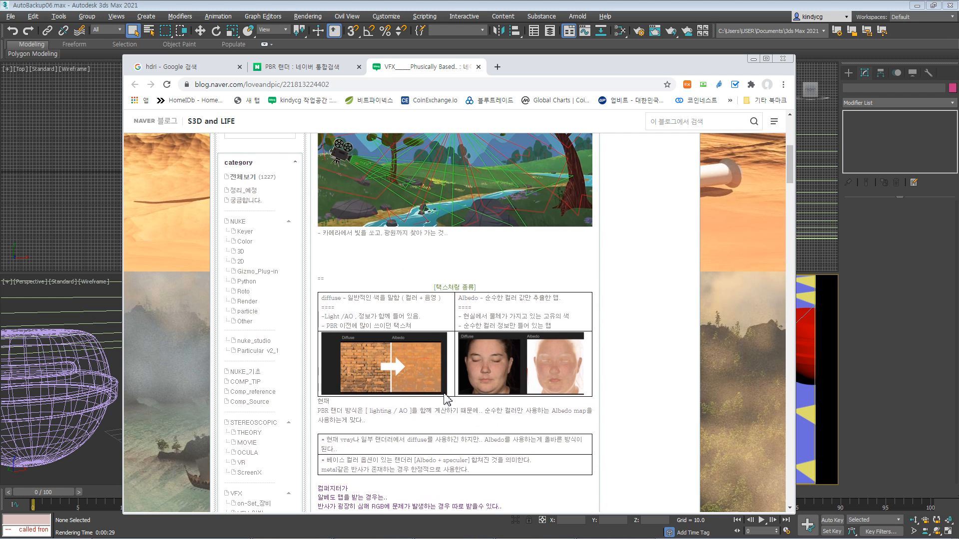
scroll(397, 383, up, 3)
scroll(397, 382, up, 3)
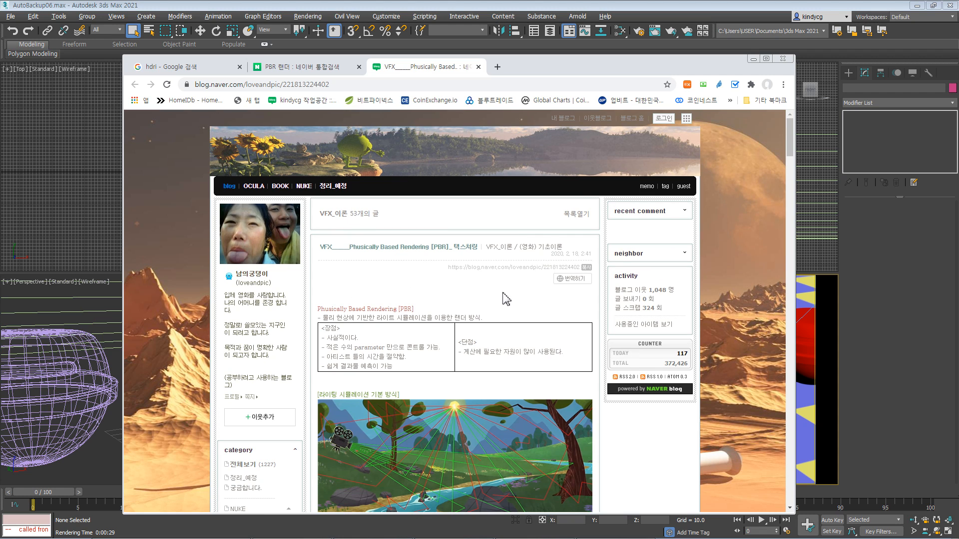
Review the lighting simulation diagram once more and close the browser to return to the 3ds Max scene.
scroll(430, 306, down, 3)
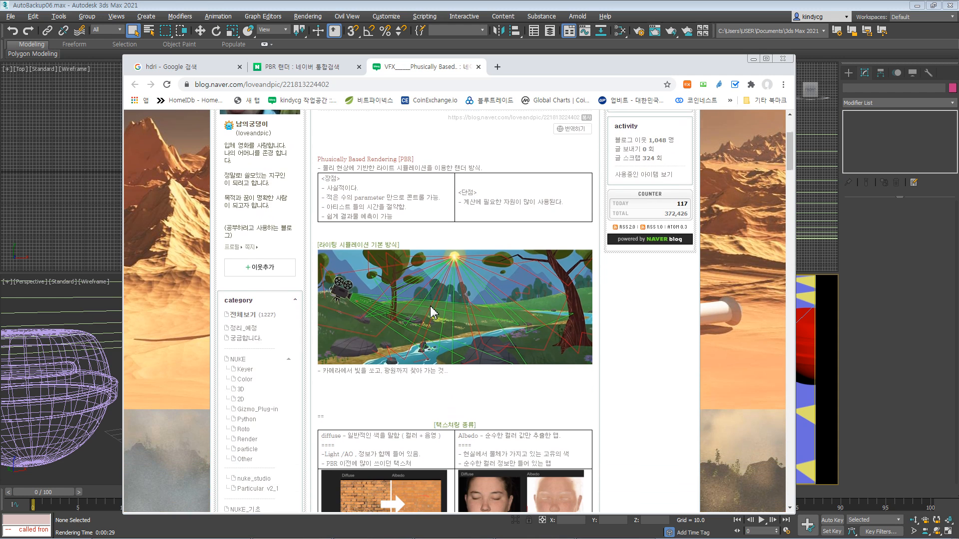
scroll(419, 342, down, 1)
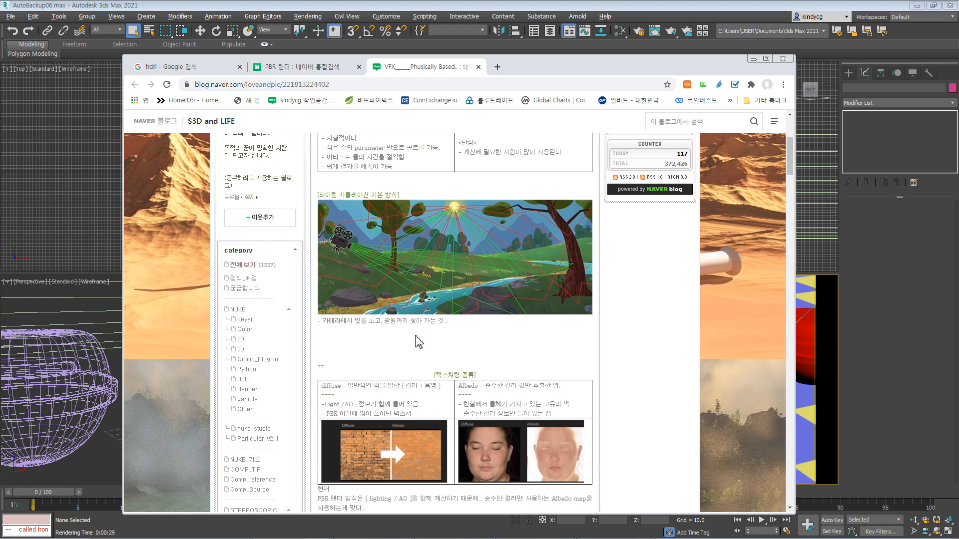
scroll(422, 362, up, 4)
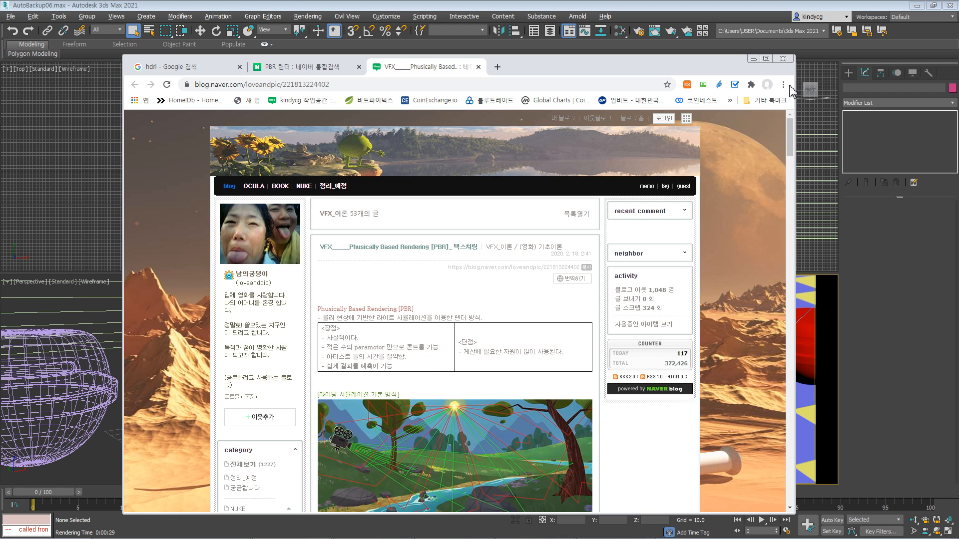
click(782, 59)
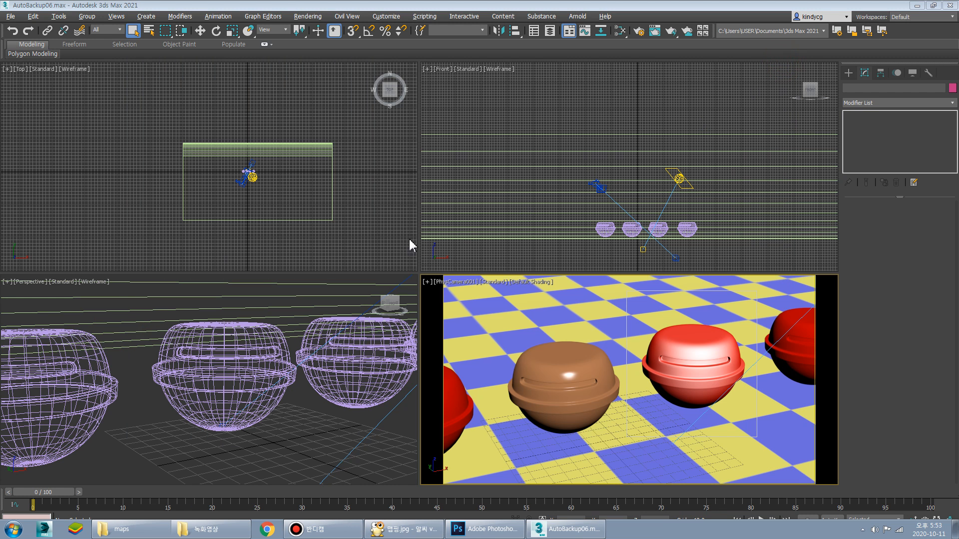
click(355, 256)
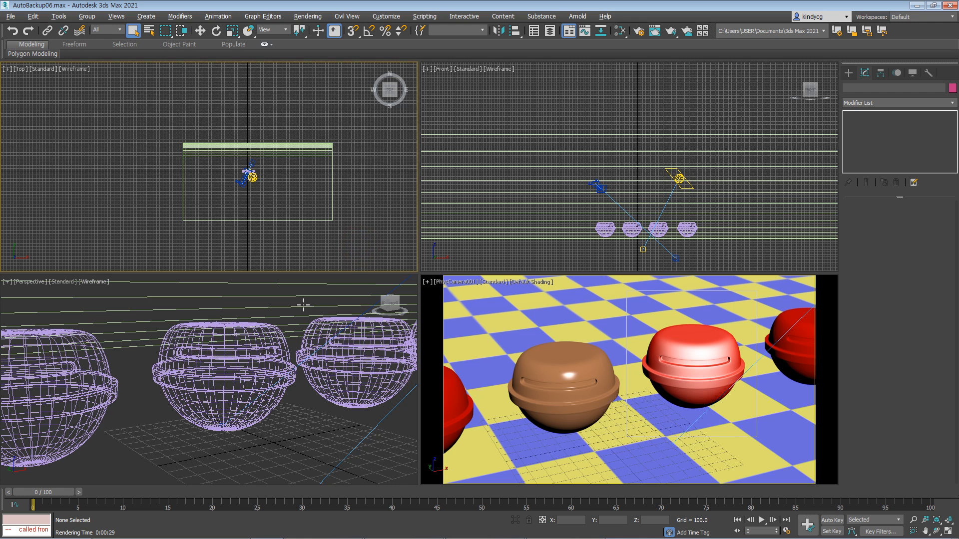
click(306, 297)
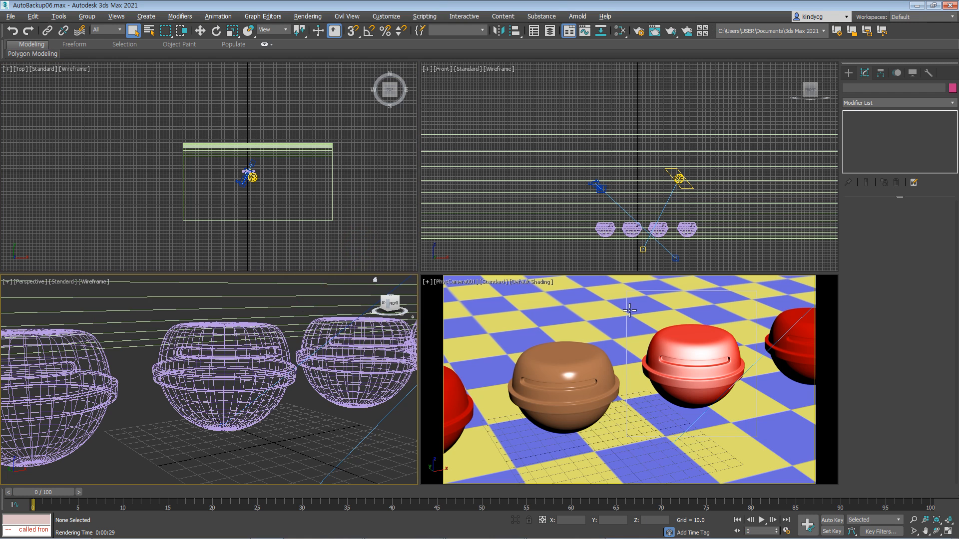
click(390, 258)
click(488, 259)
click(365, 257)
click(475, 260)
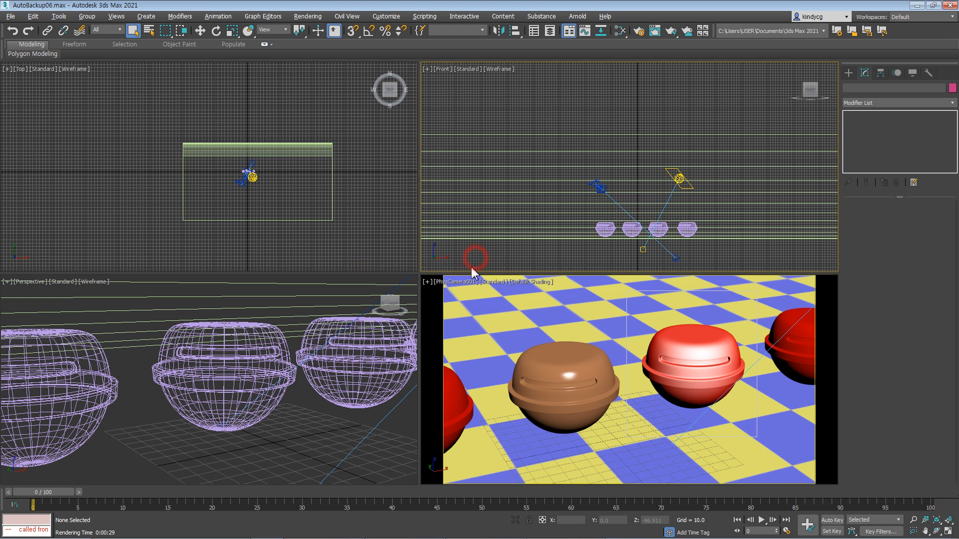
click(430, 288)
click(325, 279)
click(517, 257)
click(577, 361)
click(332, 237)
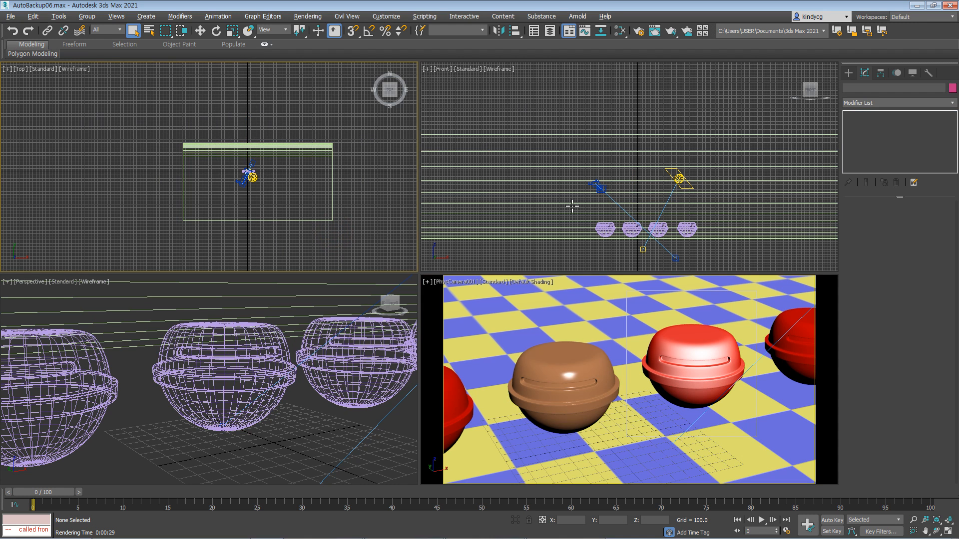
click(536, 253)
click(330, 254)
click(506, 260)
click(319, 252)
click(298, 294)
click(521, 302)
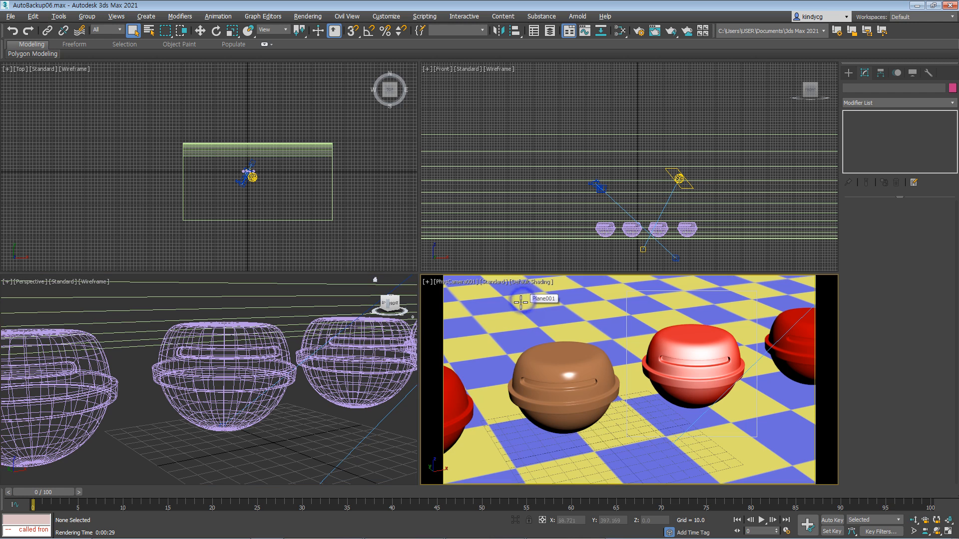
click(402, 260)
click(486, 261)
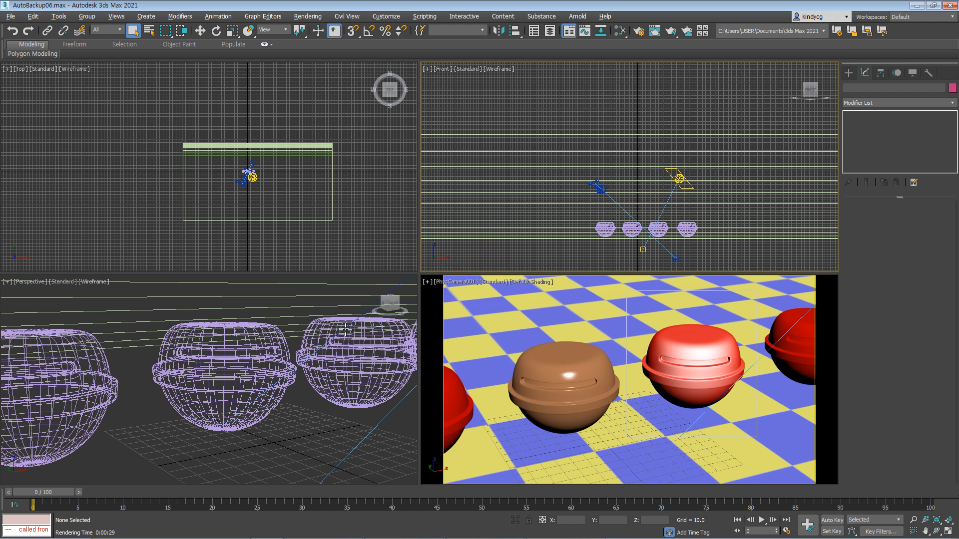
Examine the row of capsule objects in the Perspective view and the overall scene layout in the Top view.
click(317, 298)
middle_drag(323, 338, 298, 349)
middle_drag(237, 340, 329, 344)
scroll(327, 345, down, 5)
scroll(325, 344, up, 4)
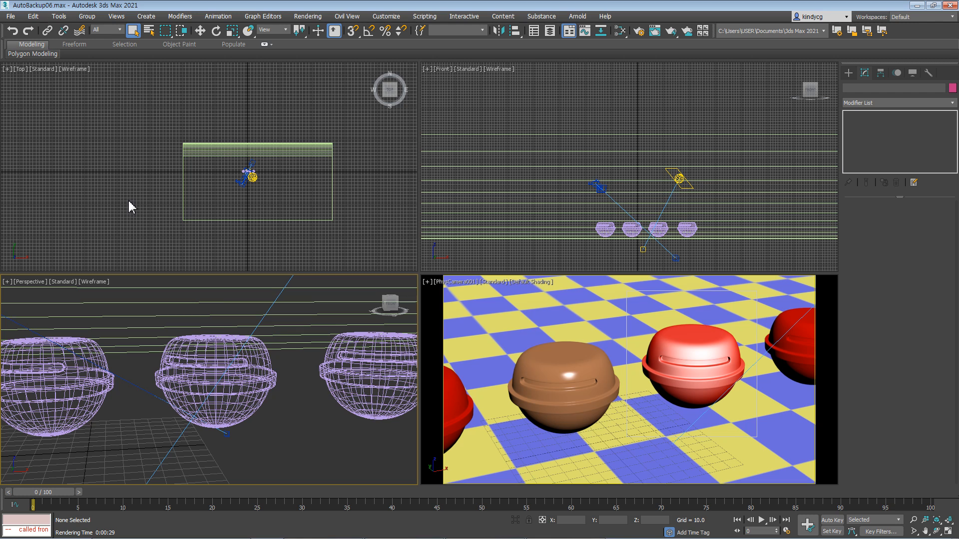
click(210, 119)
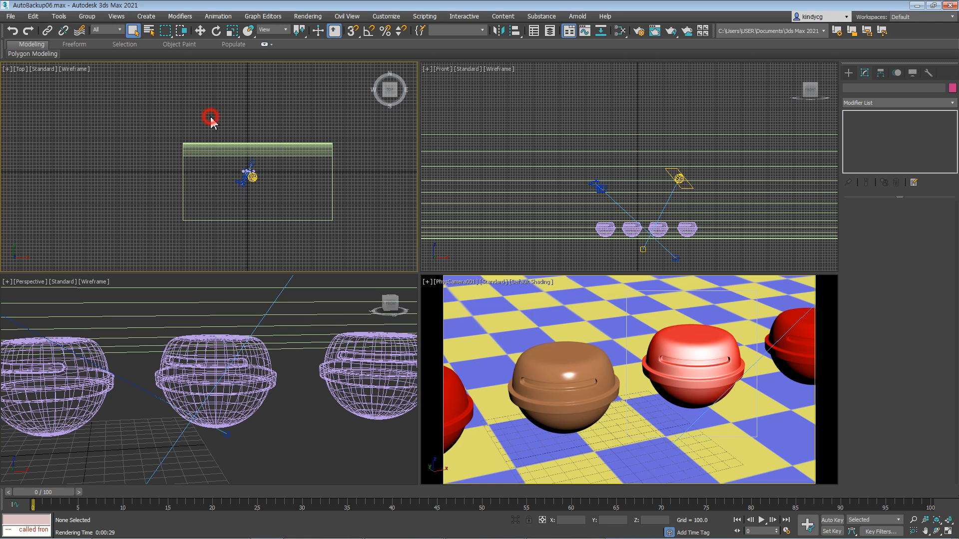
middle_drag(146, 212, 85, 203)
scroll(158, 192, up, 5)
middle_drag(160, 189, 132, 193)
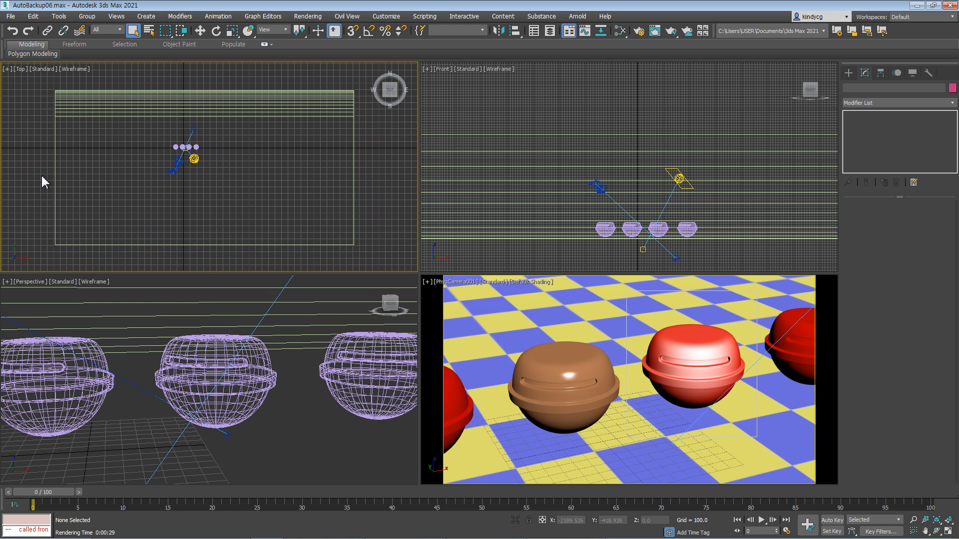
click(147, 430)
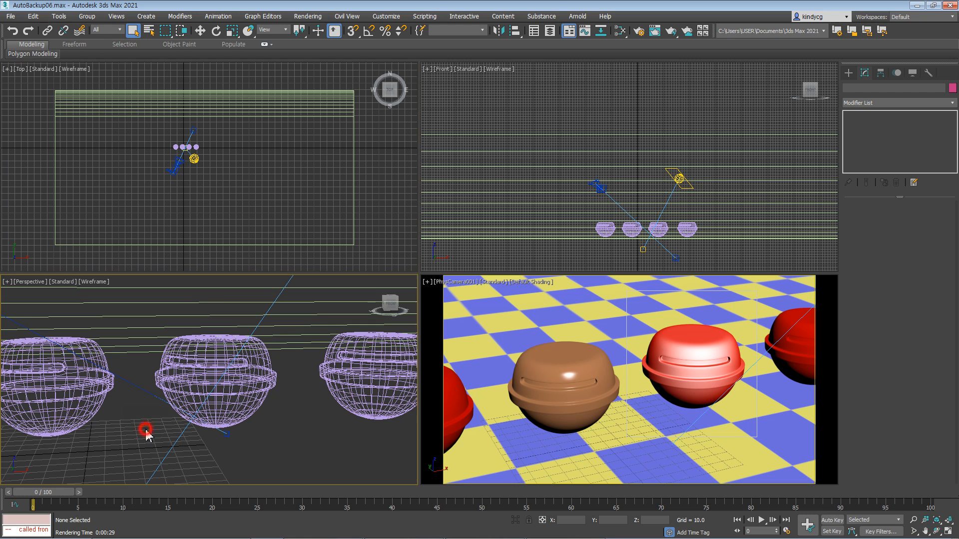